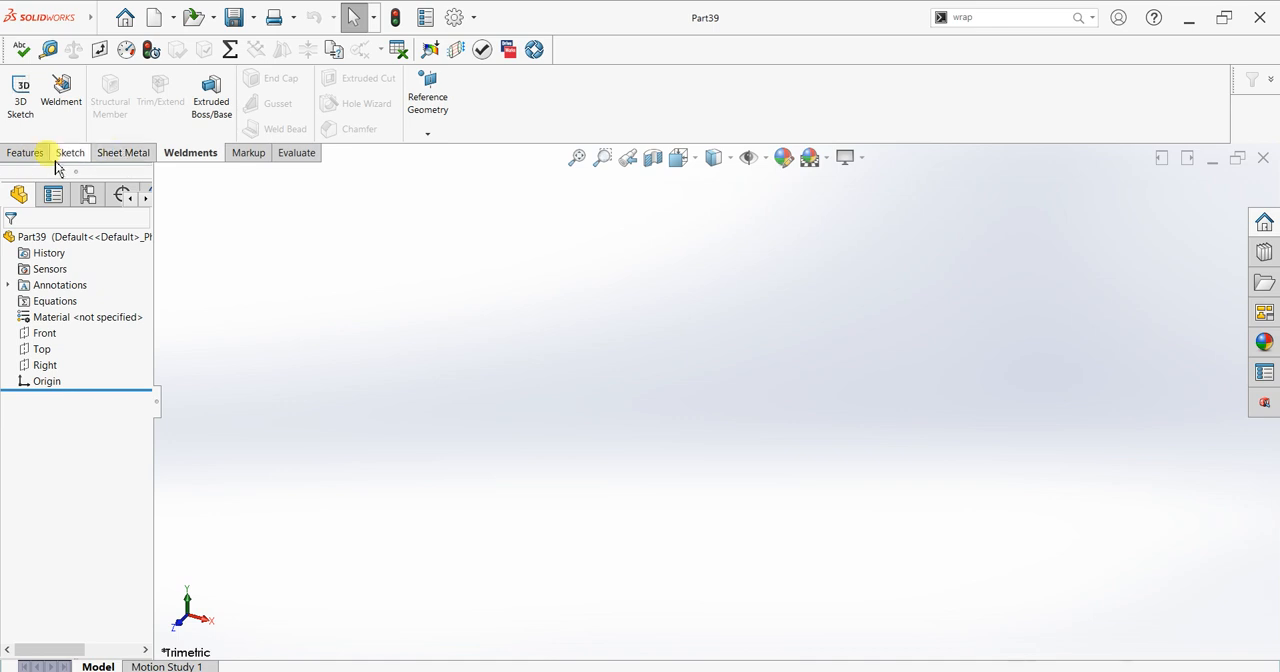
Step: Sketch a 60 mm diameter circle centred on the origin on the Top plane
click(20, 95)
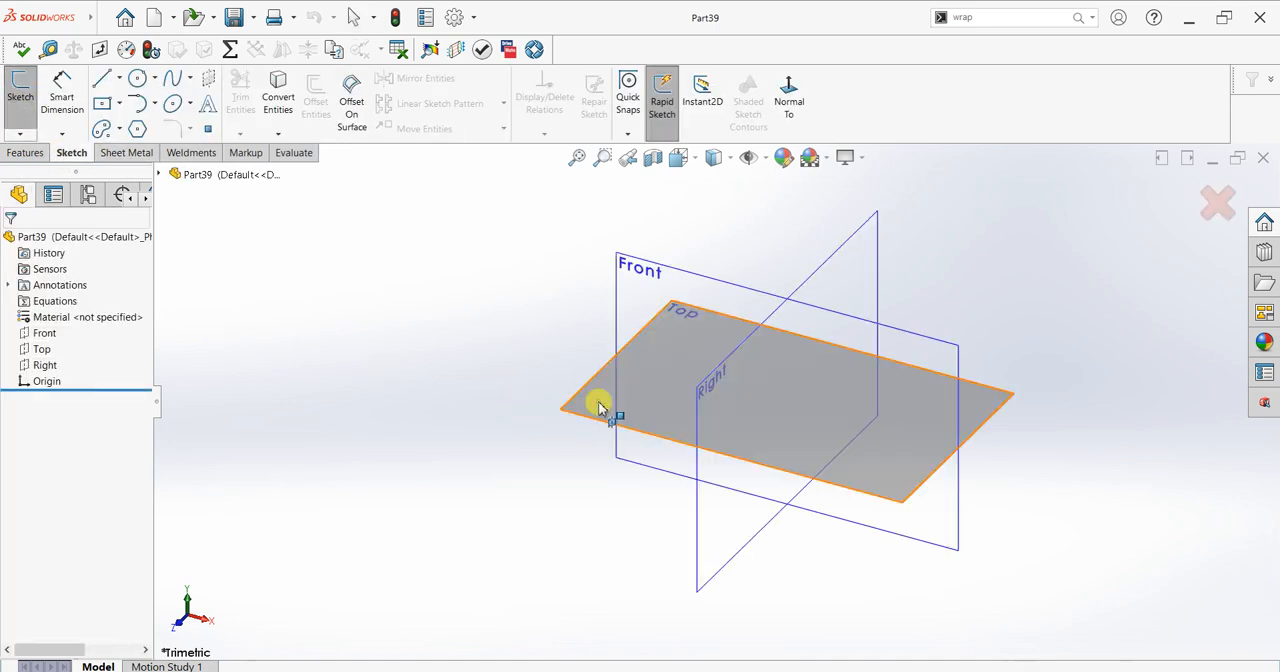
click(600, 400)
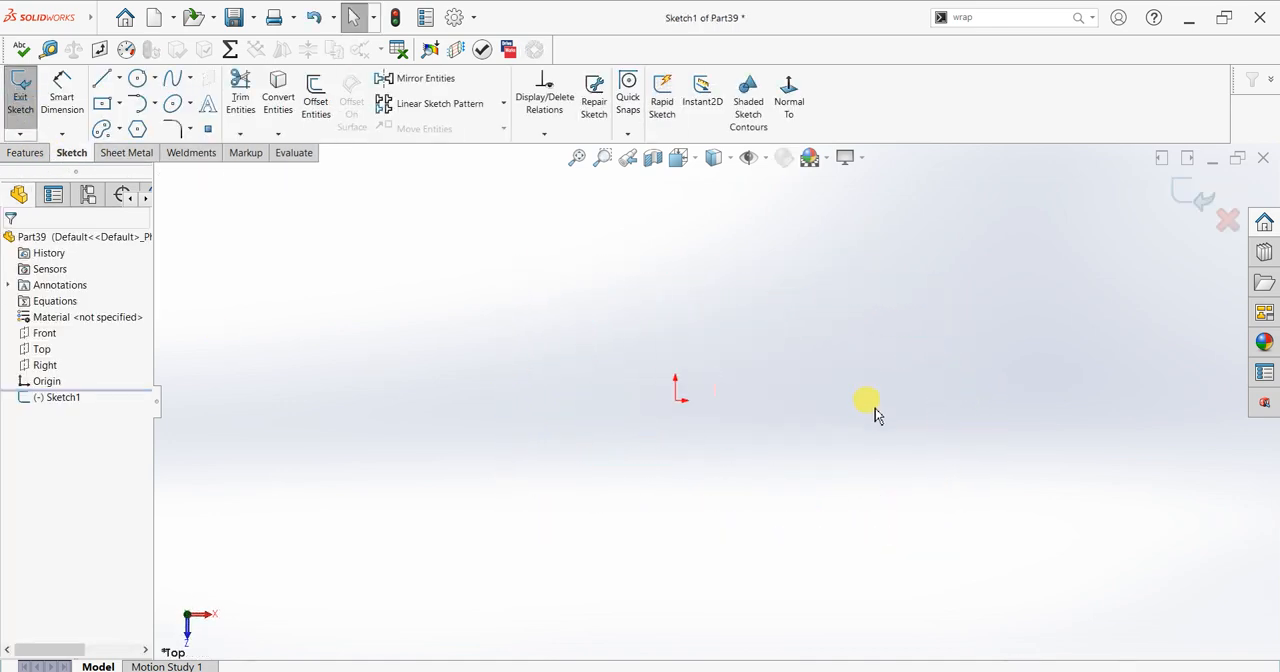
click(138, 80)
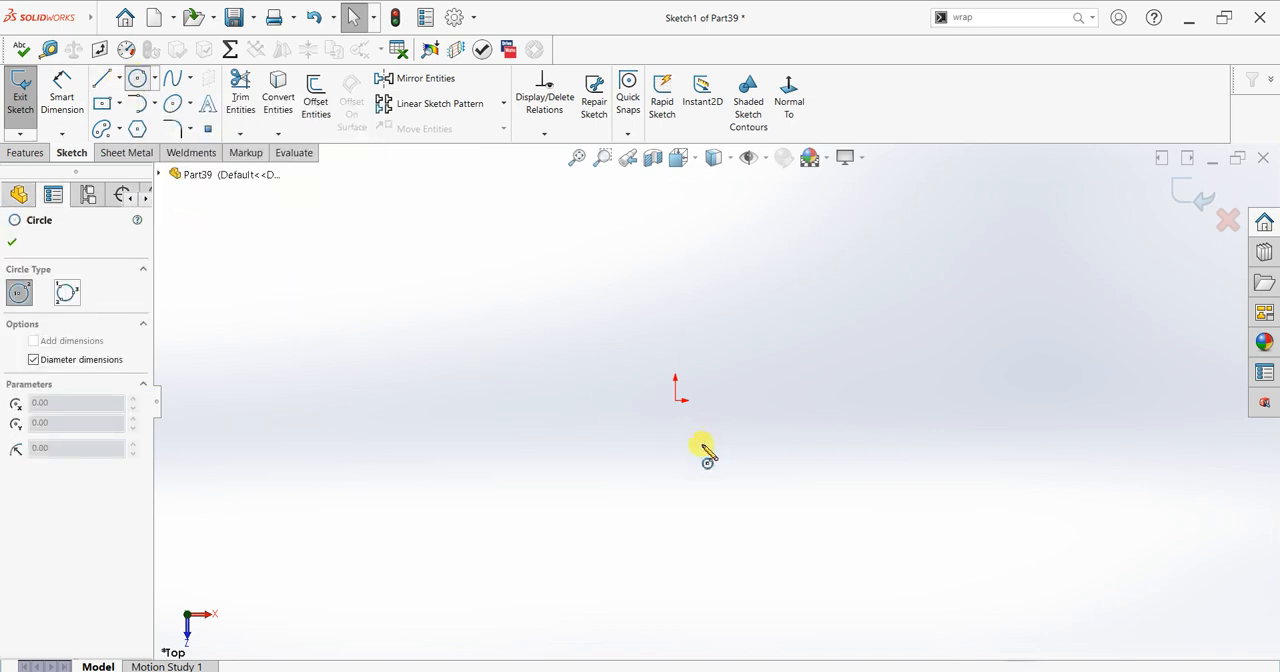
click(676, 400)
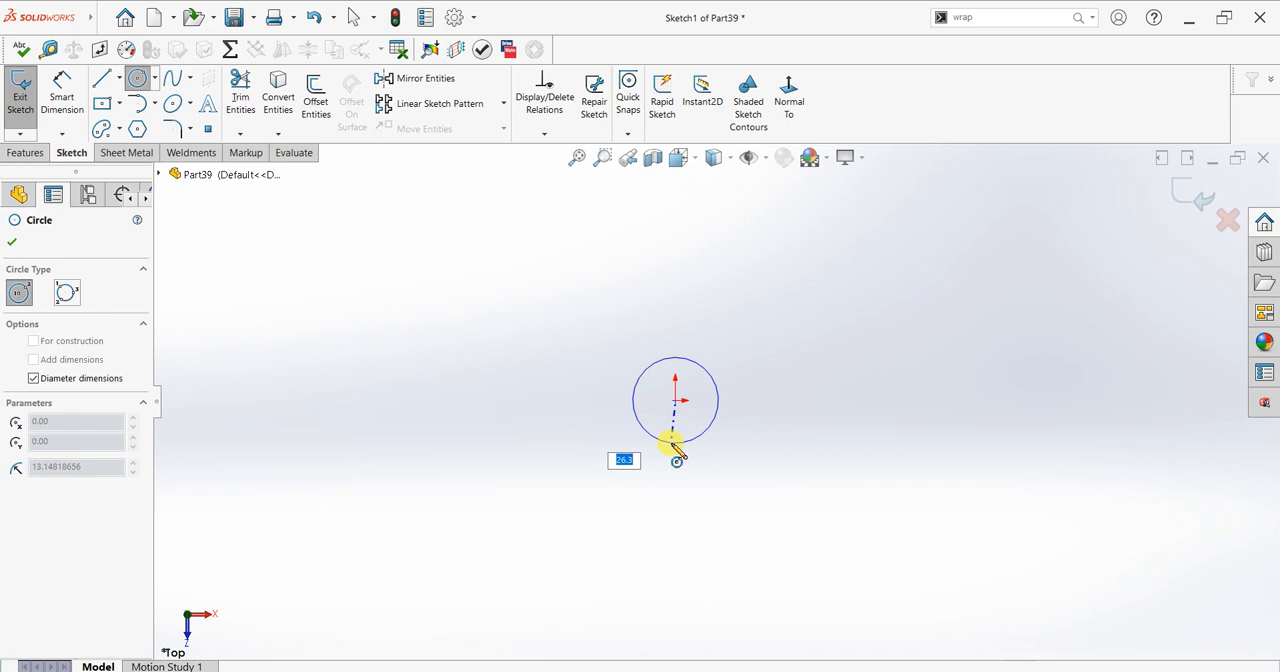
key(Return)
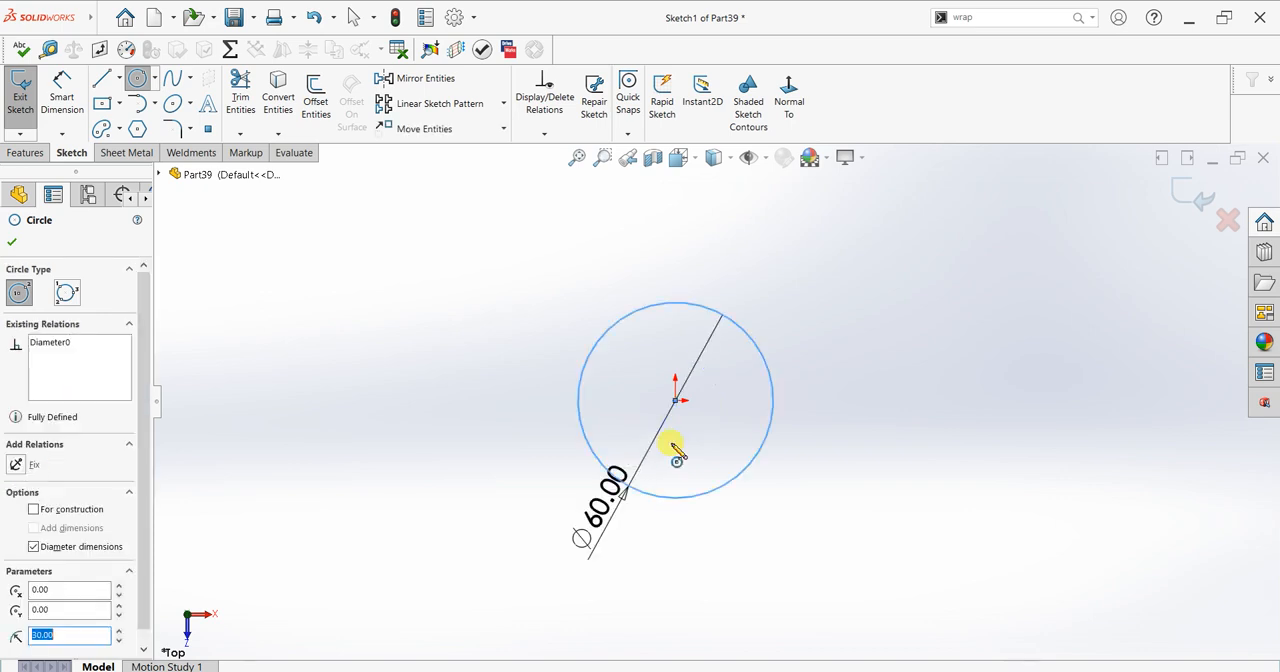
click(12, 242)
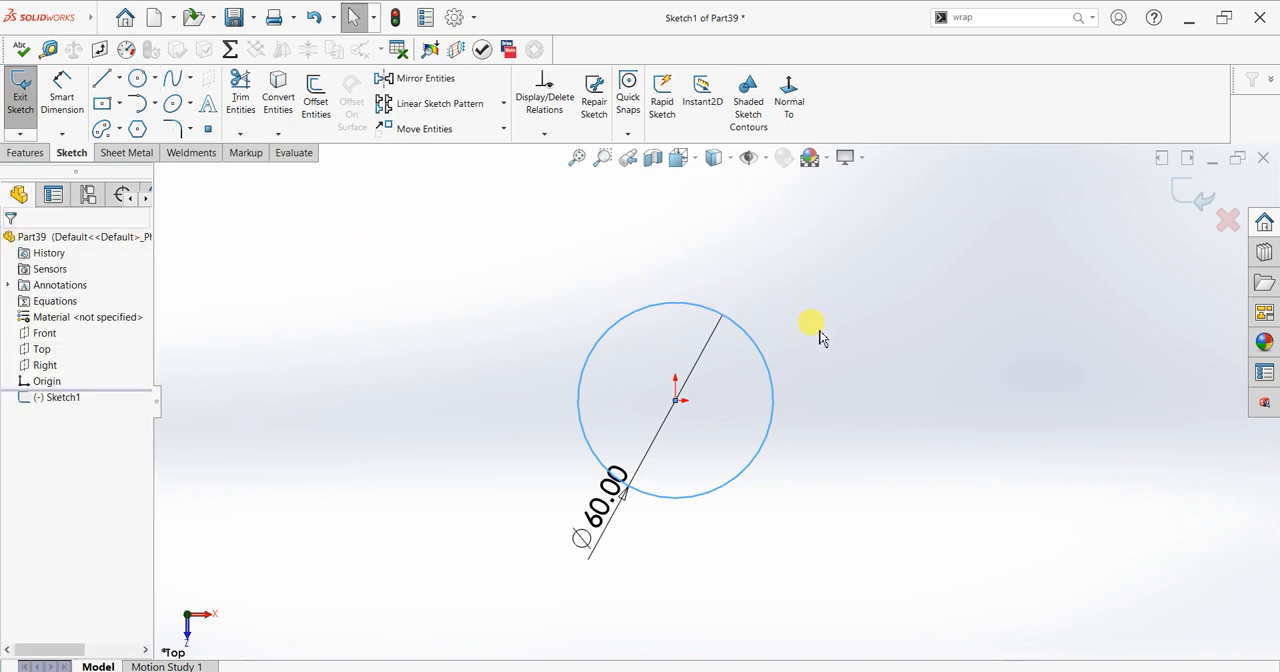
Step: Try a 12 mm diameter circle centred on the 60 mm circle's uppermost point, and undo it
scroll(819, 338, down, 1)
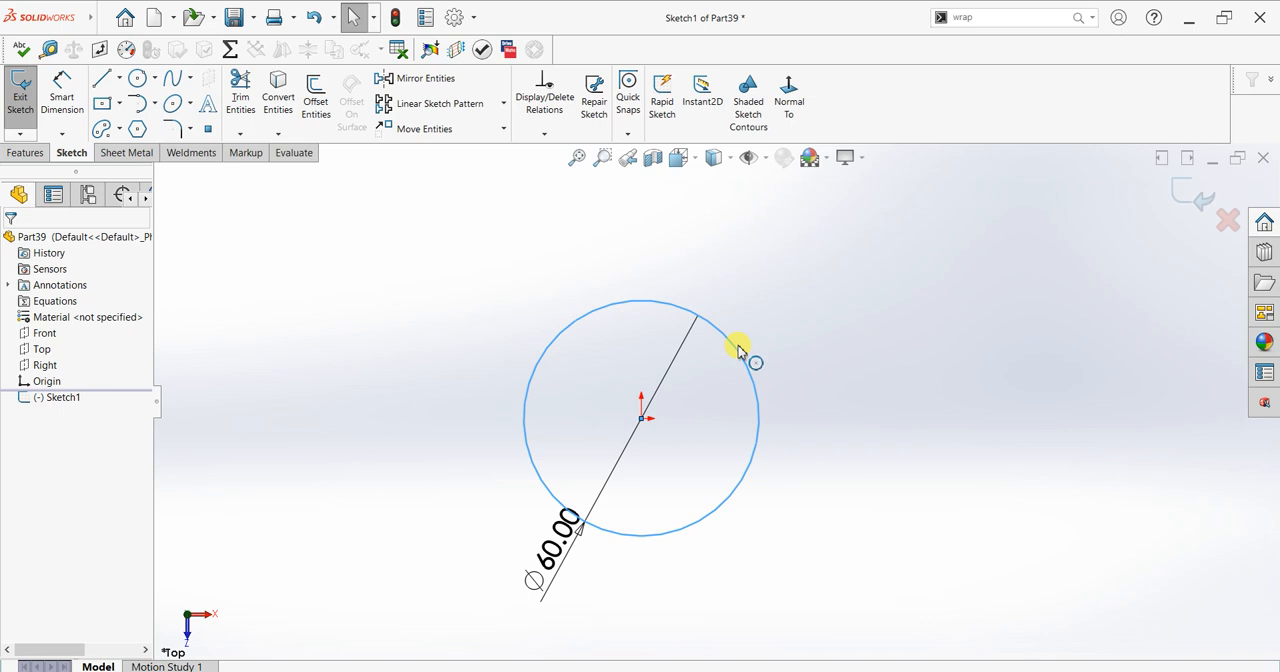
scroll(738, 350, down, 1)
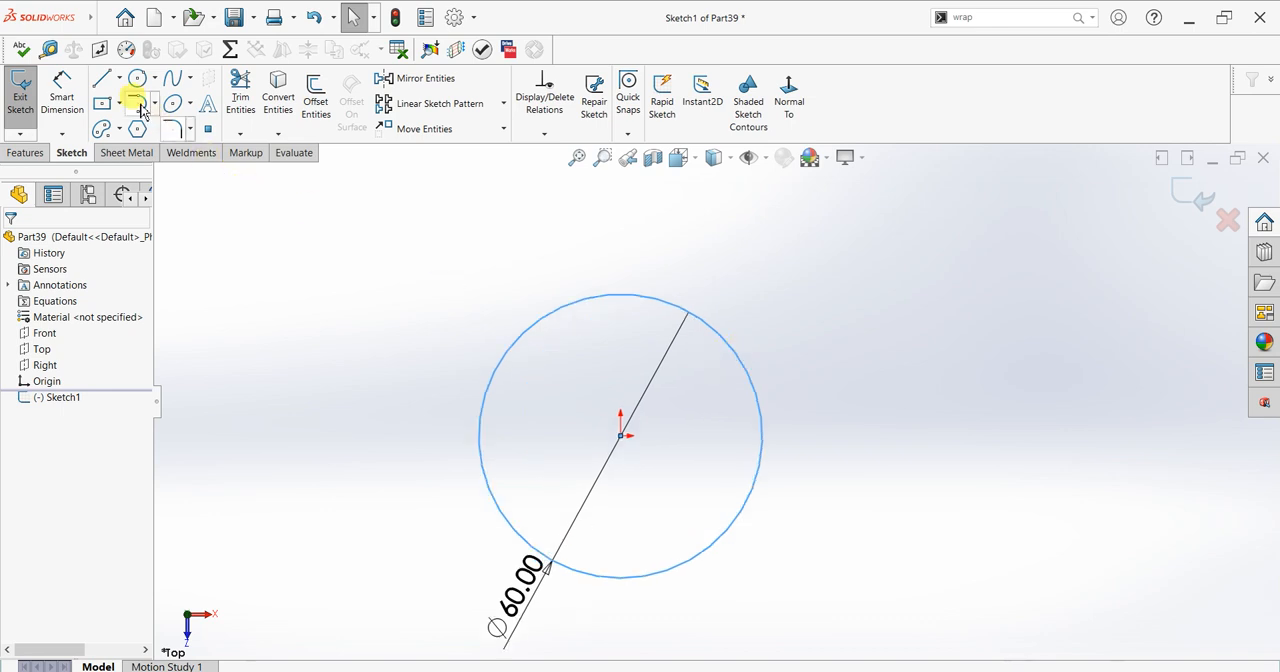
click(620, 297)
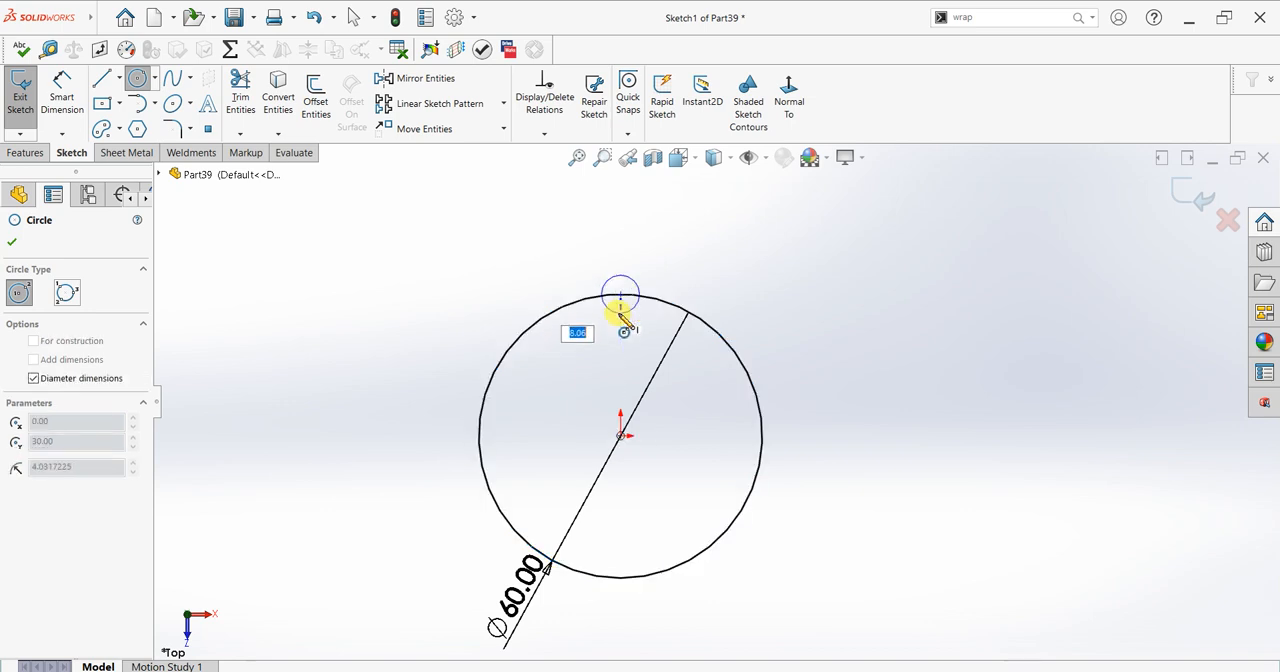
text(12)
key(Return)
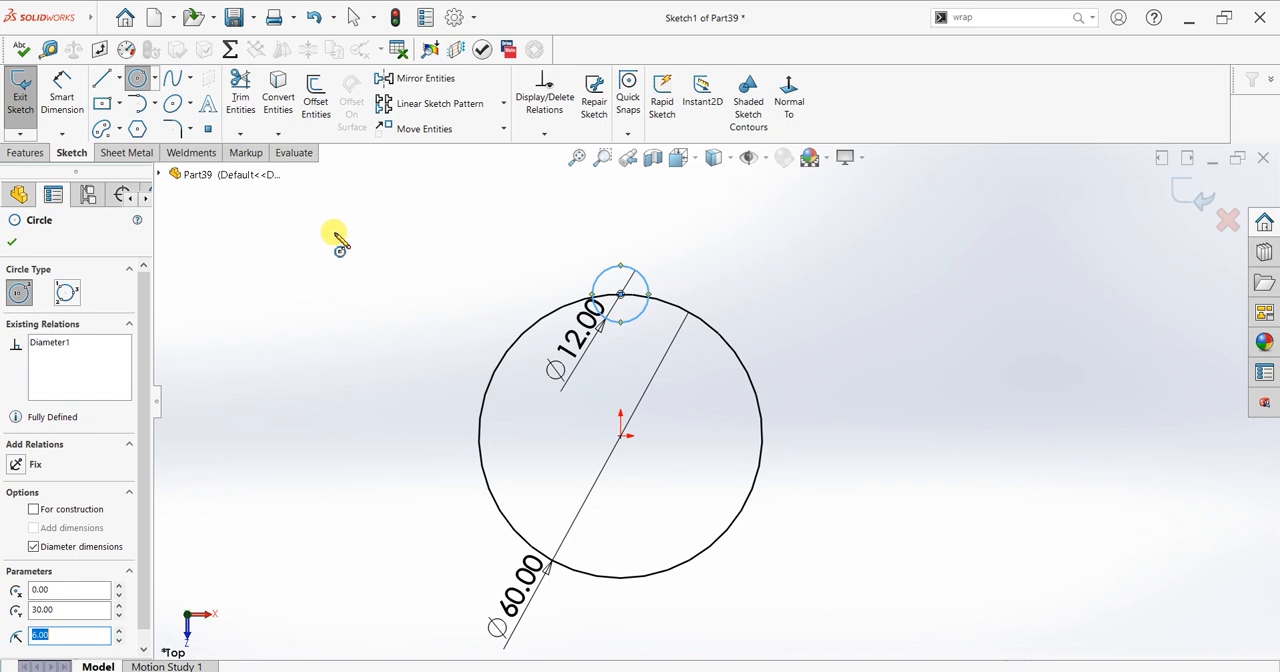
key(ctrl+z)
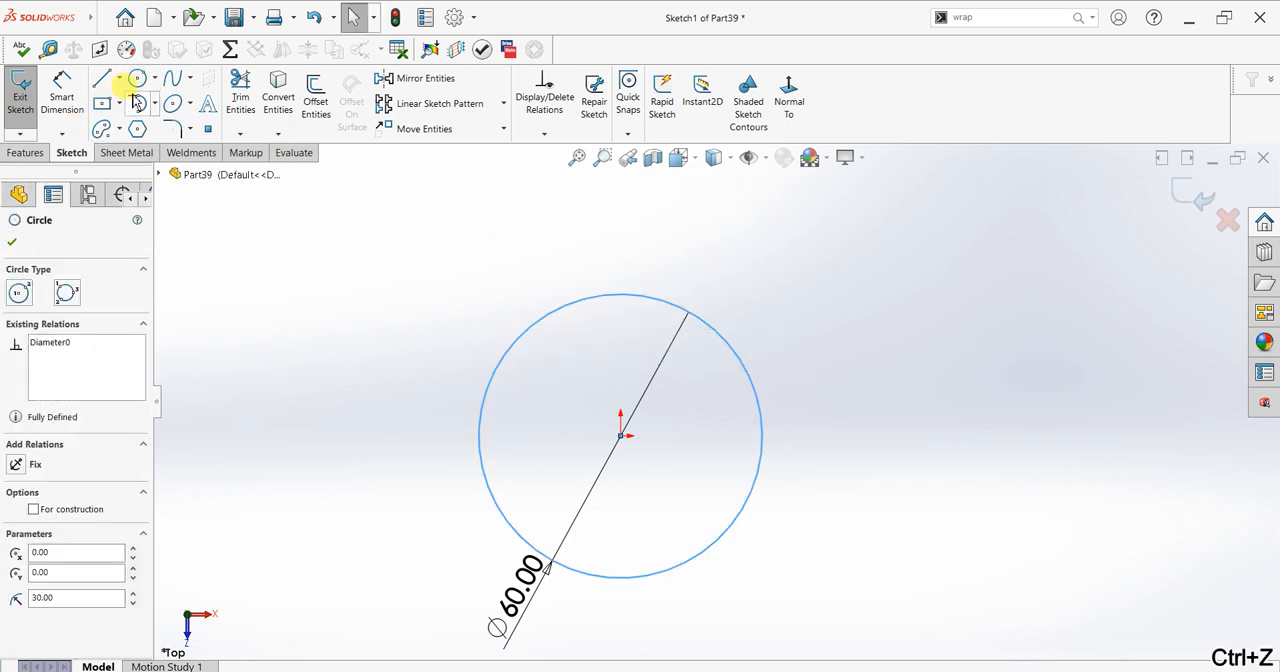
Step: Draw a vertical centerline about 36.7 mm long from the origin up past the 60 mm circle
click(119, 79)
click(126, 118)
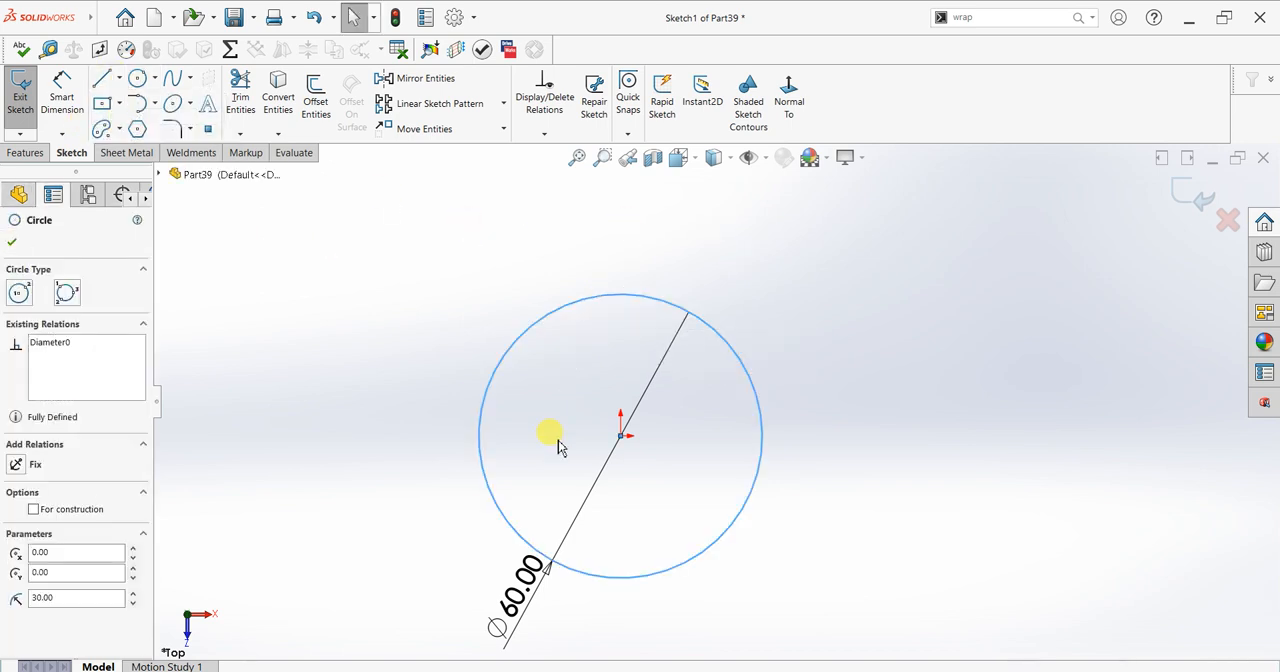
click(620, 436)
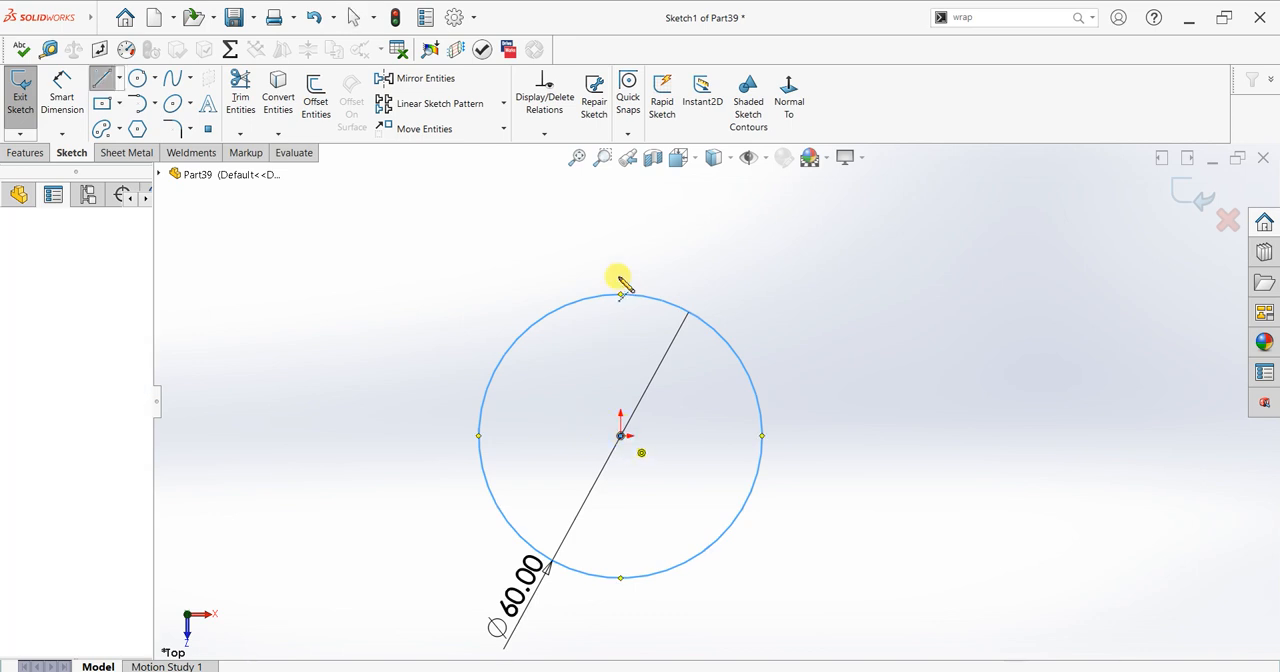
click(620, 262)
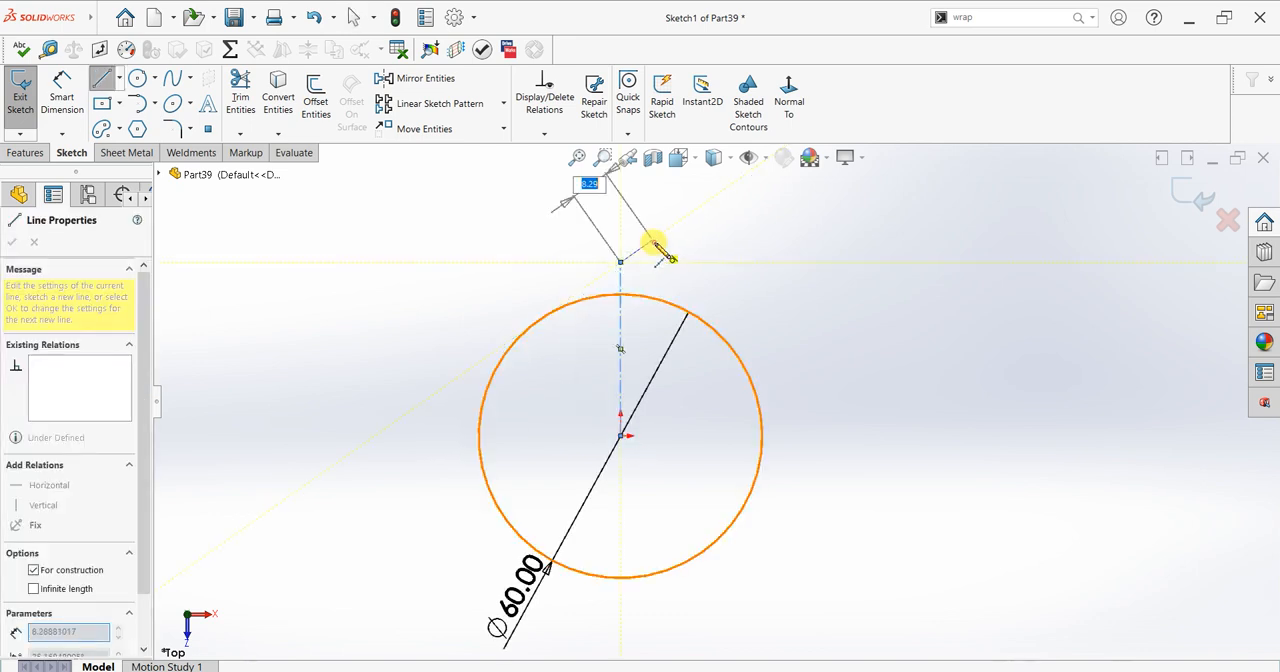
key(Escape)
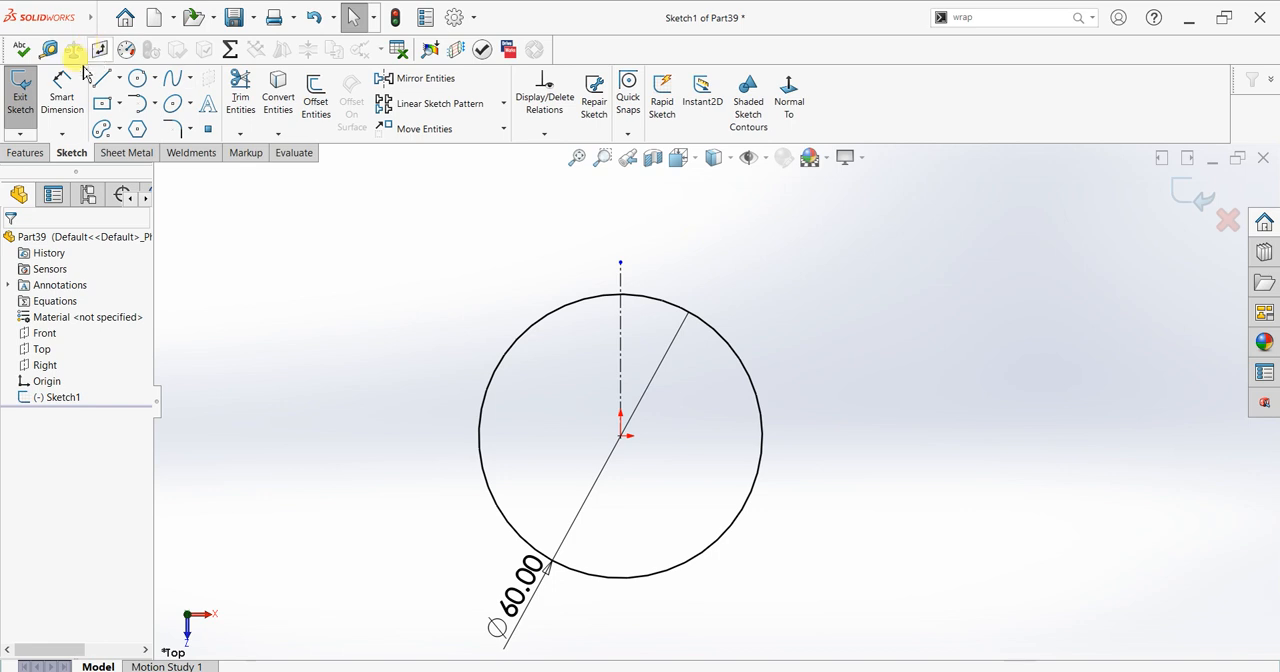
Step: Dimension the vertical centerline's length and set it to 40 mm
click(62, 88)
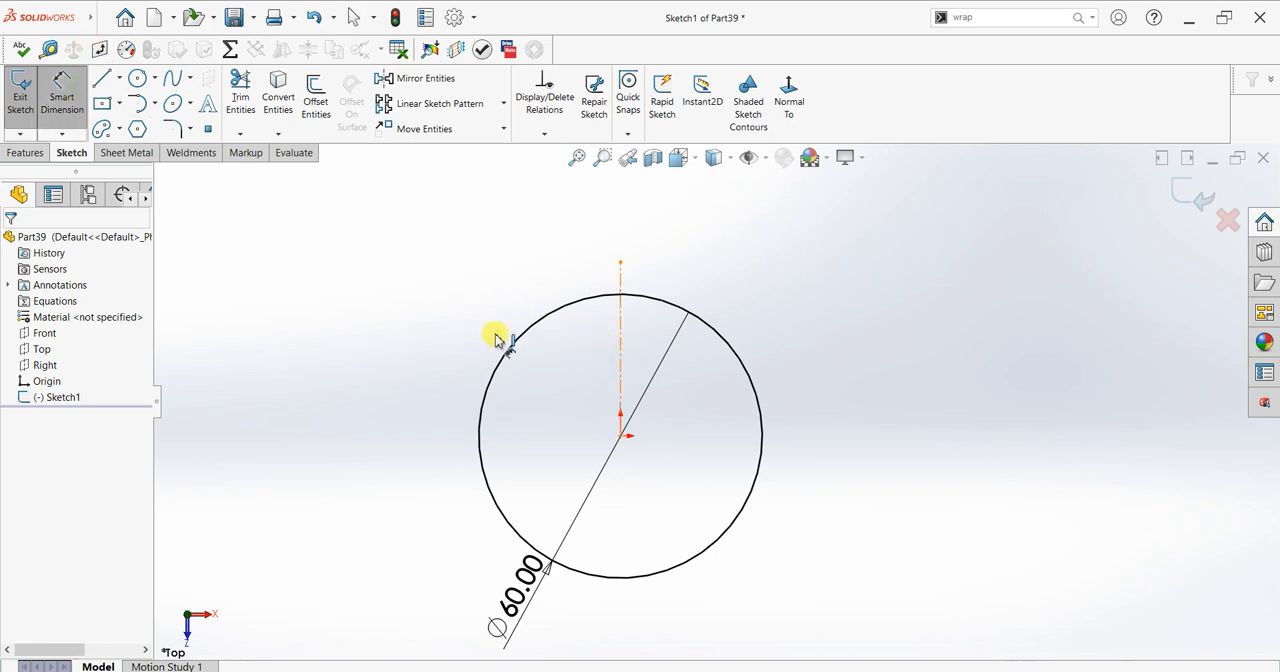
click(495, 338)
click(472, 340)
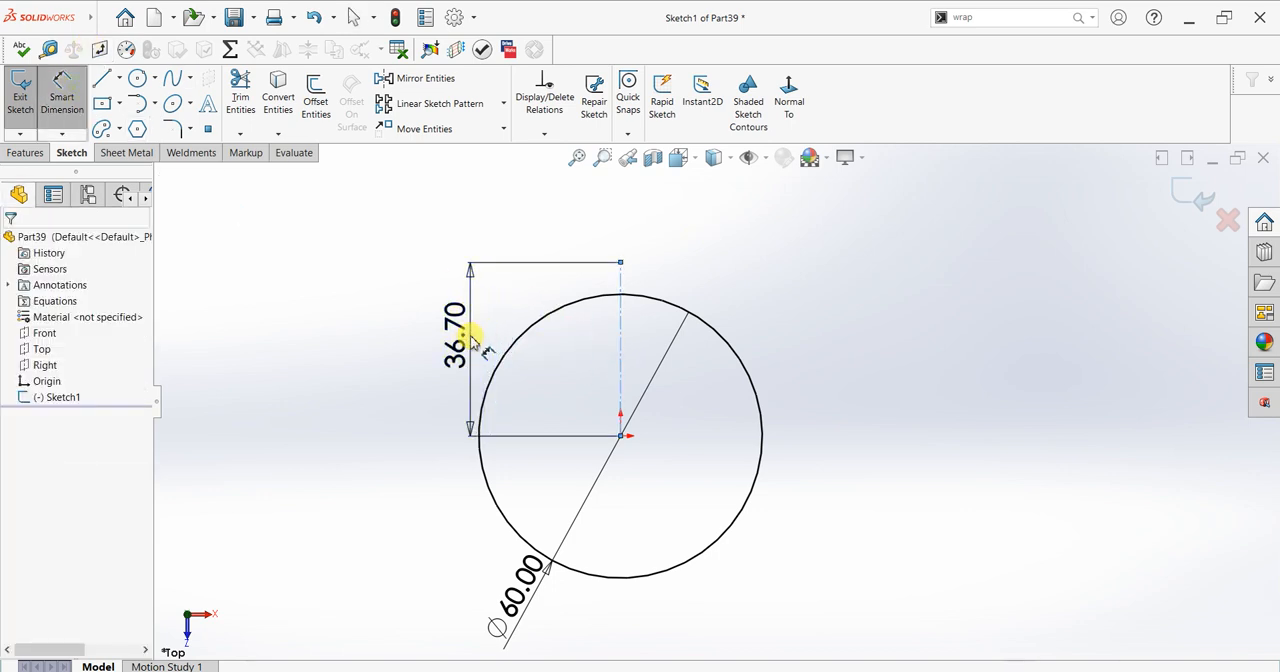
text(40)
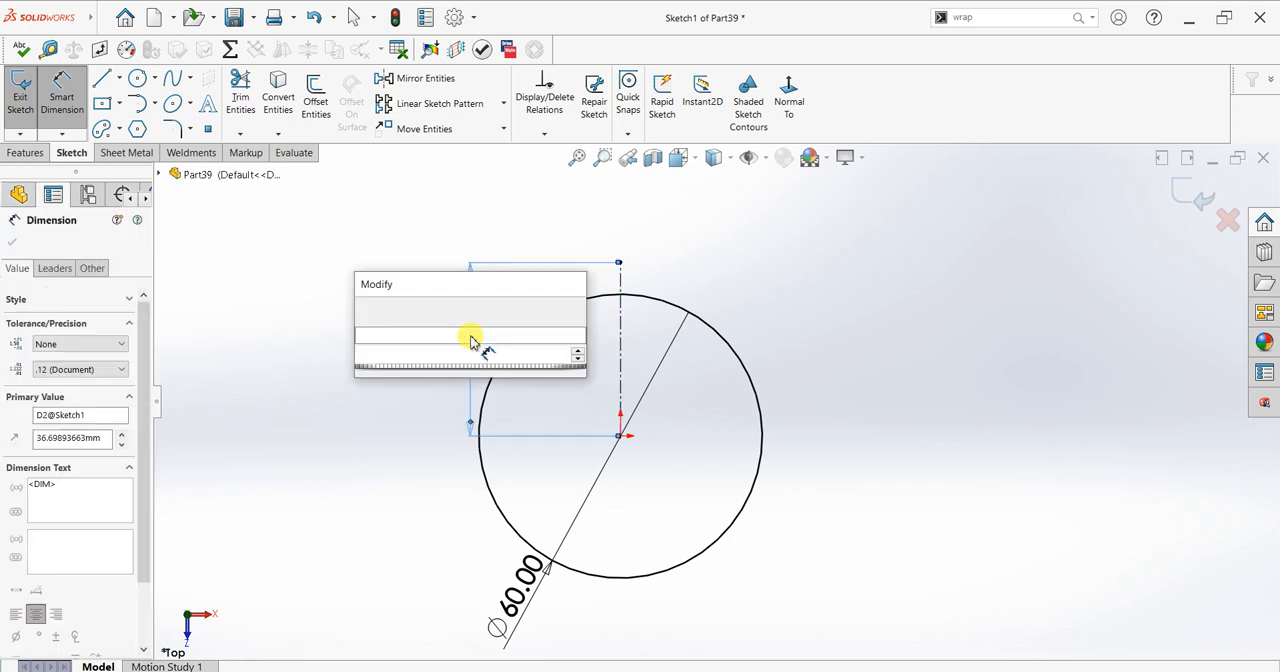
key(Return)
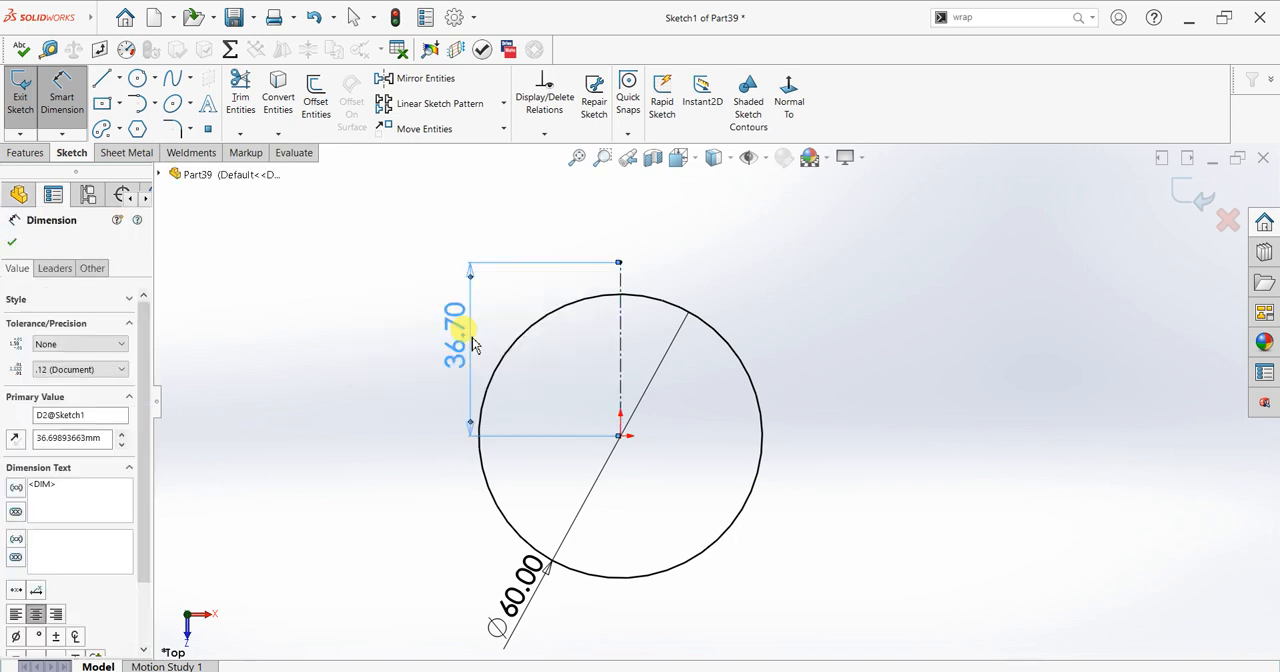
click(12, 242)
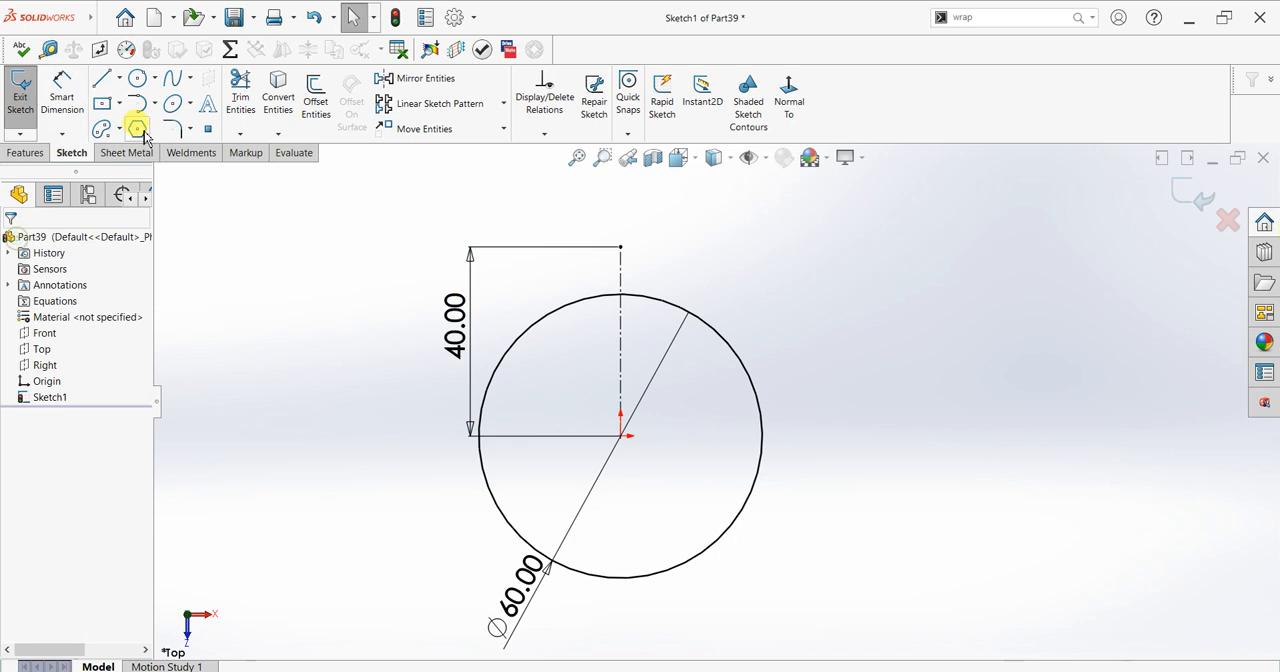
Step: Sketch a 15 mm diameter circle centred on the centerline's upper endpoint
click(137, 78)
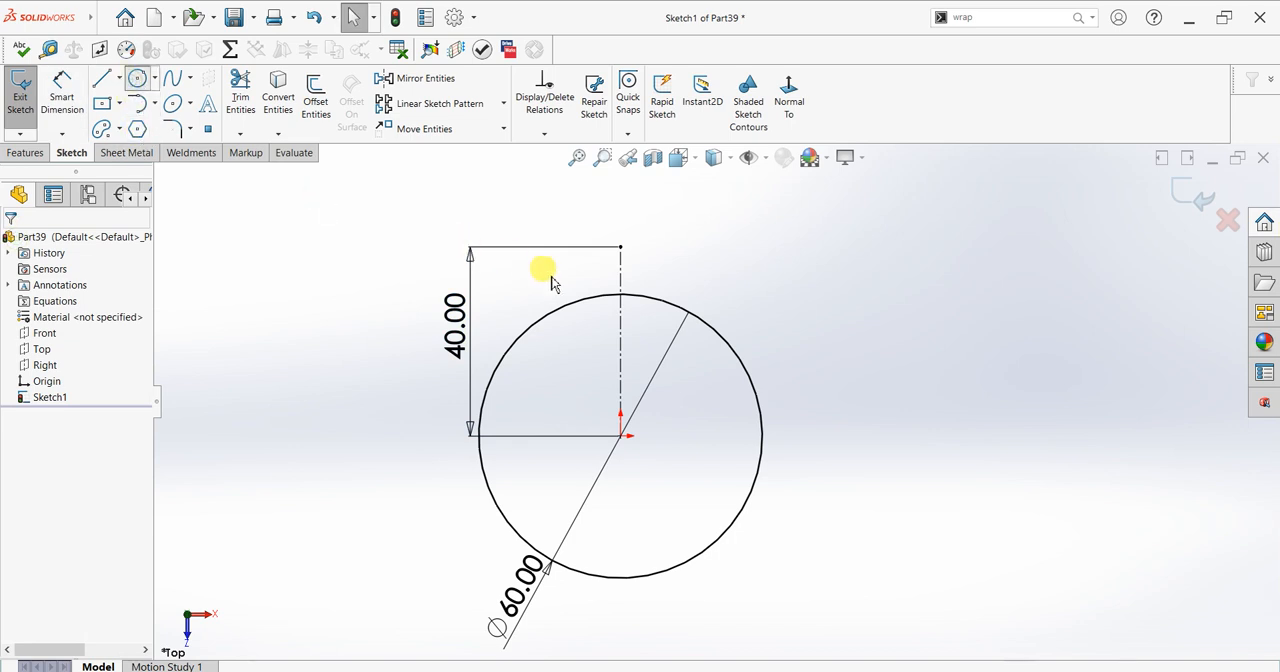
click(620, 247)
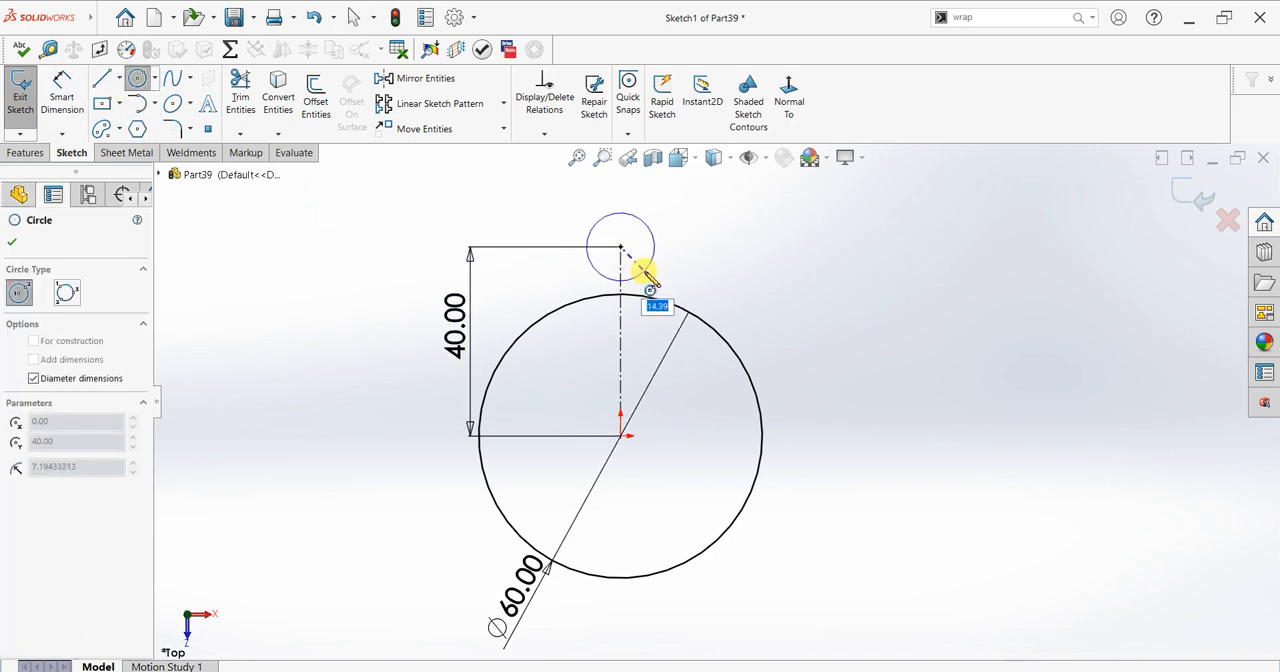
text(15)
key(Return)
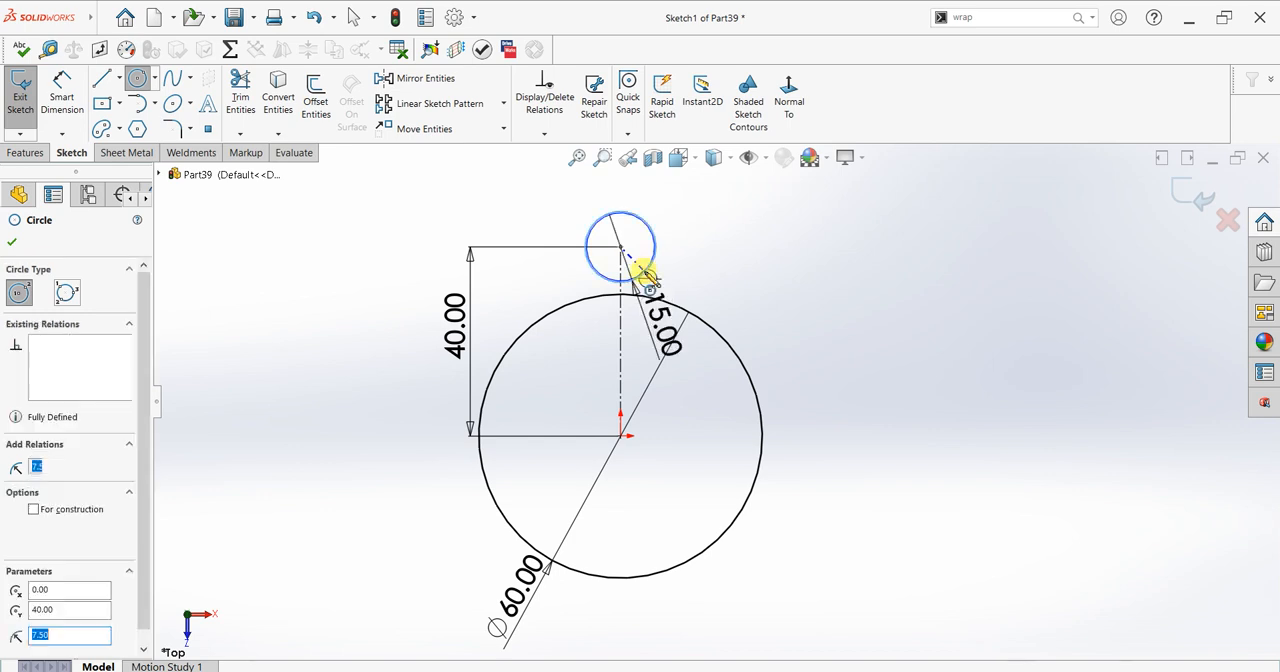
click(13, 245)
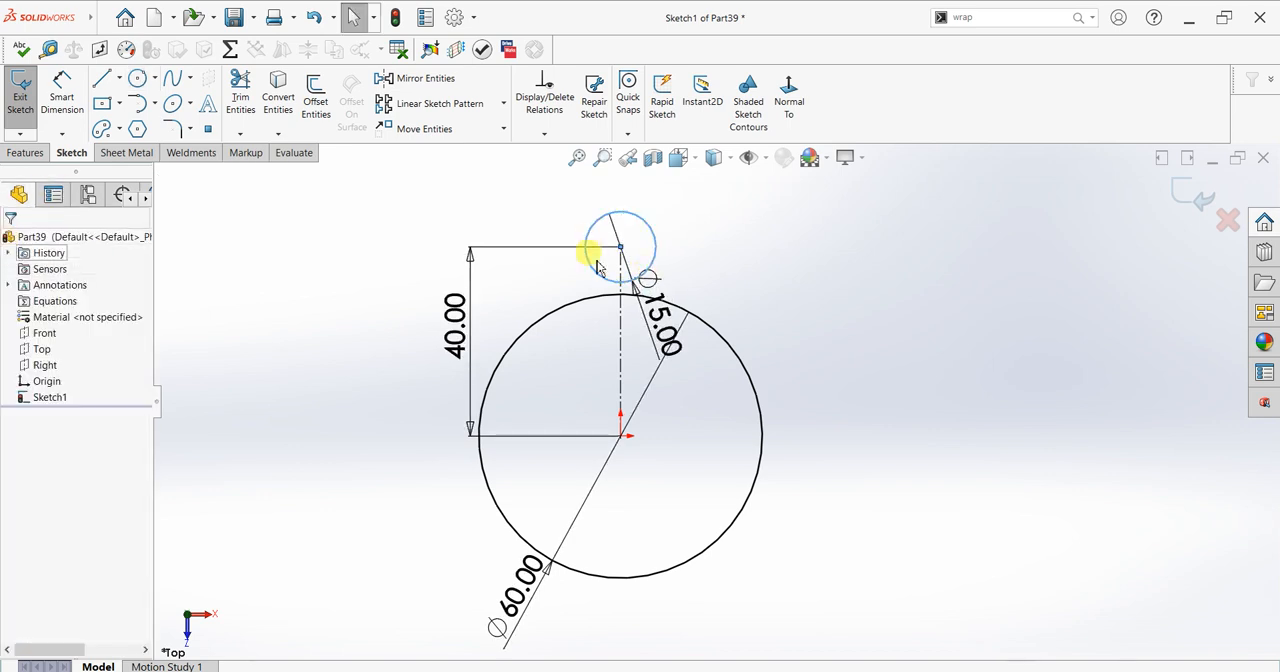
scroll(753, 275, down, 1)
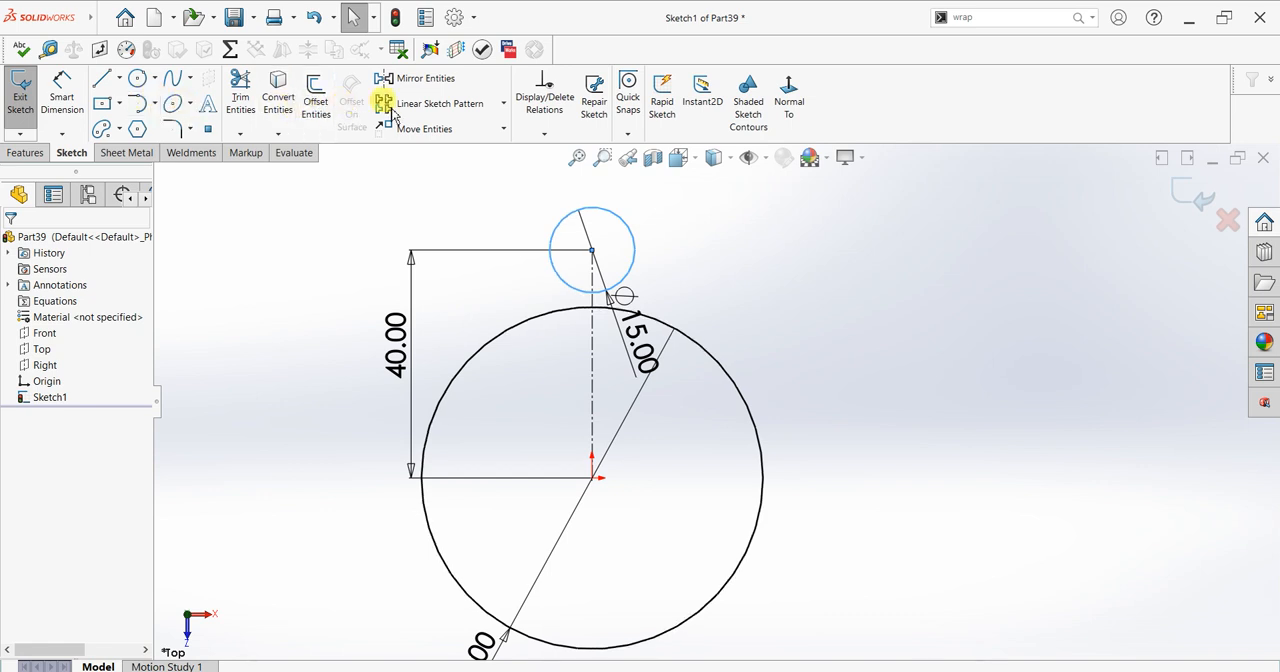
click(315, 105)
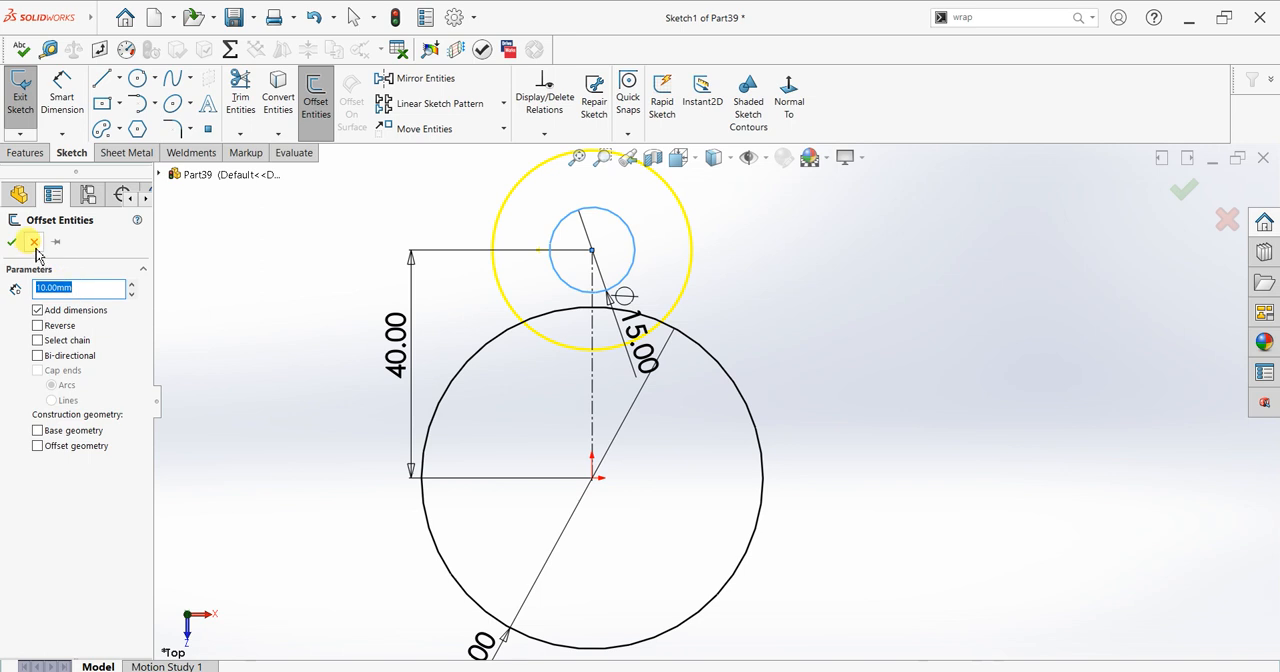
click(34, 243)
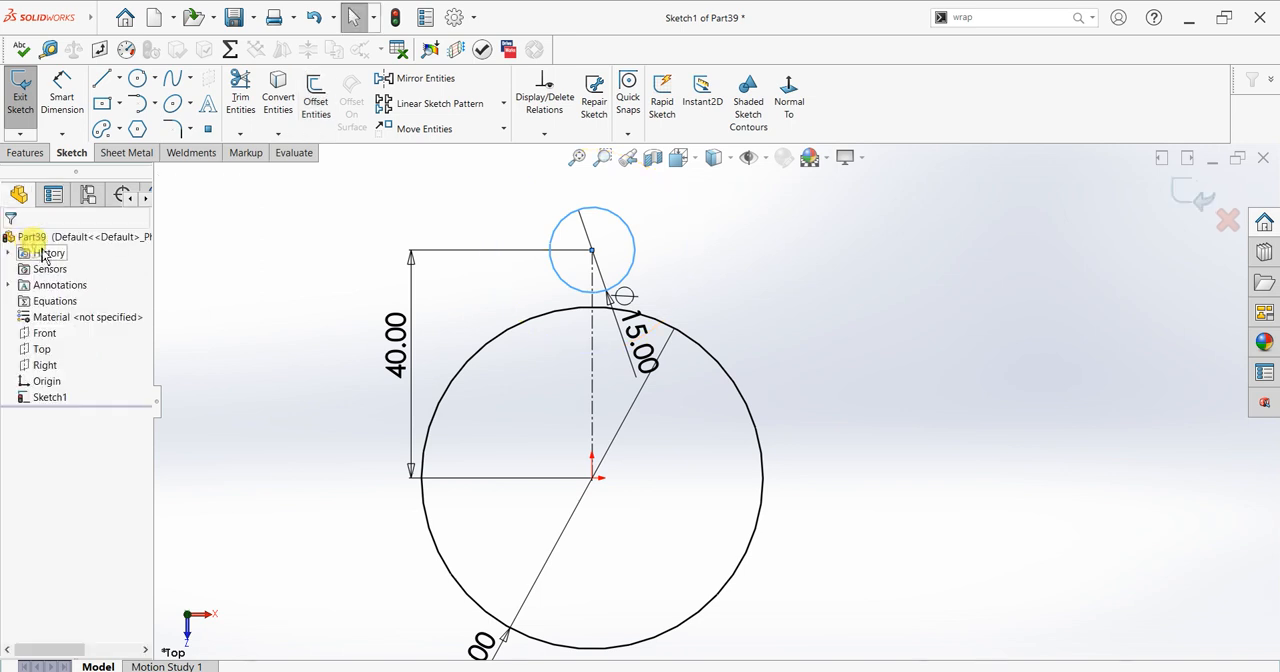
Step: Offset the vertical centerline by 7.5 mm in both directions with dimensions added
click(312, 108)
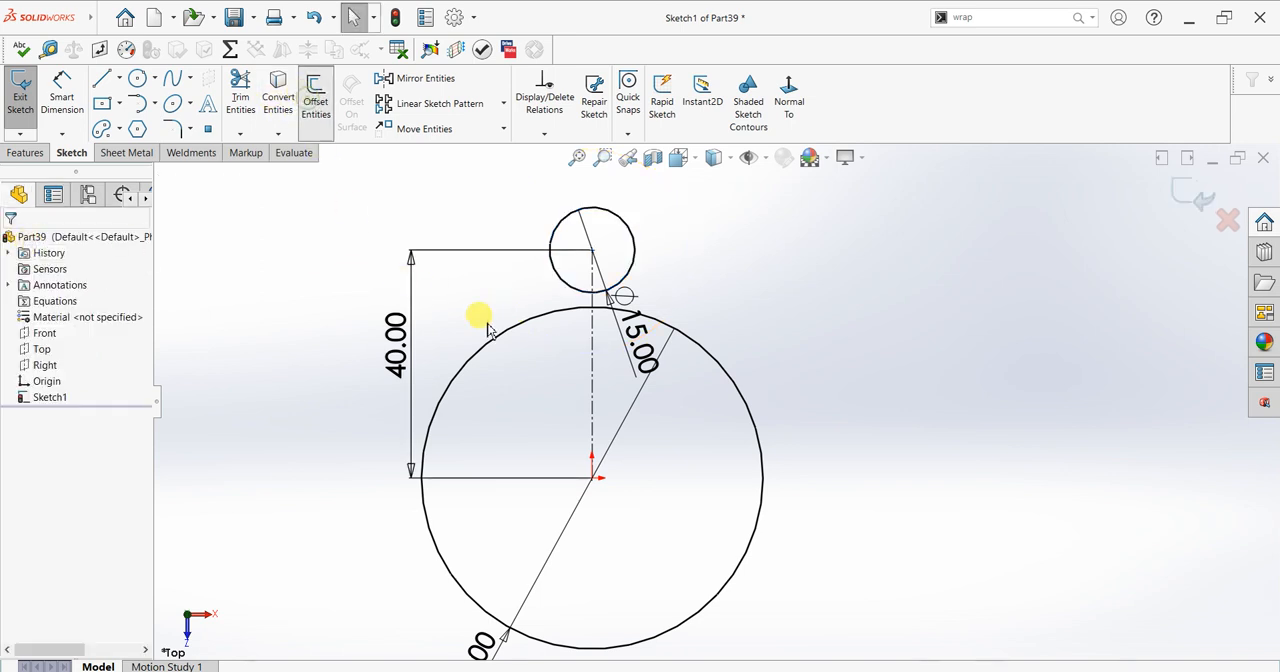
click(590, 368)
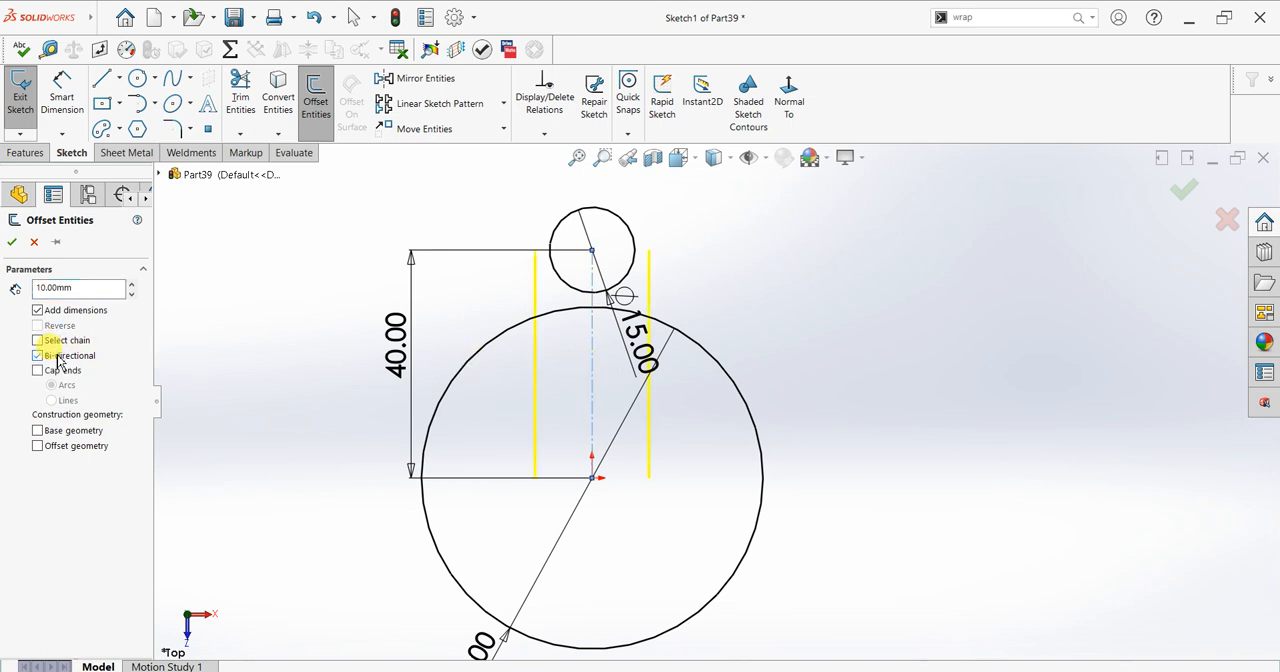
double_click(74, 288)
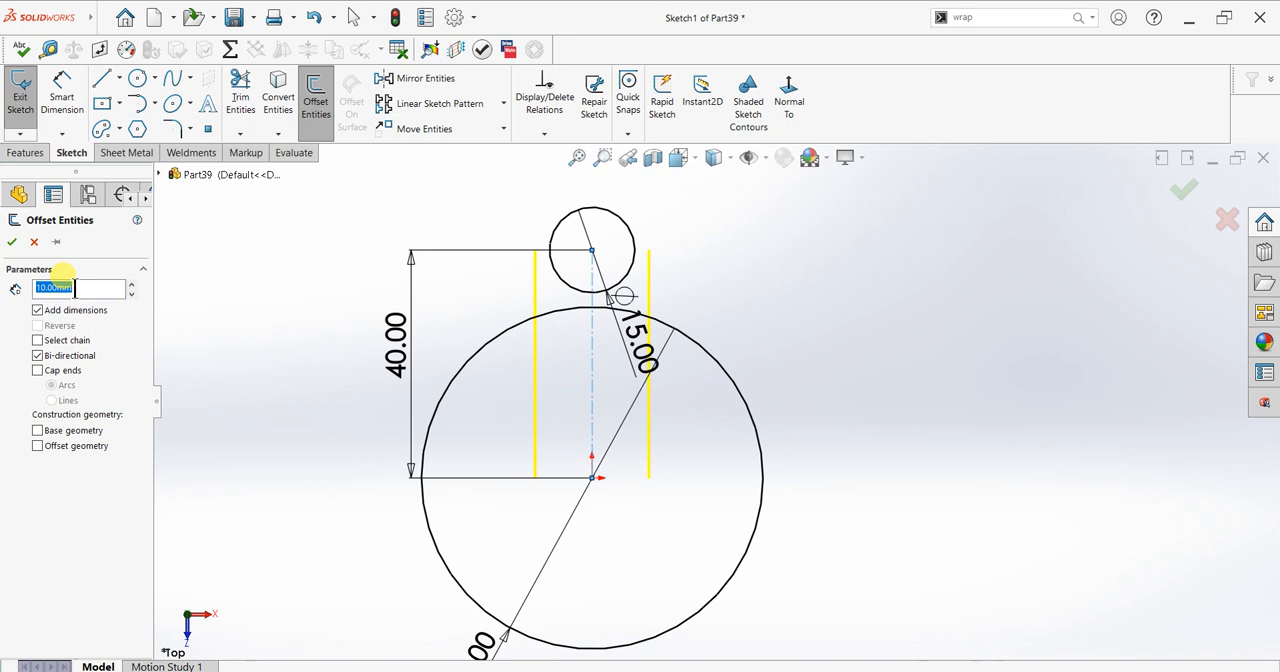
text(7.5)
key(Return)
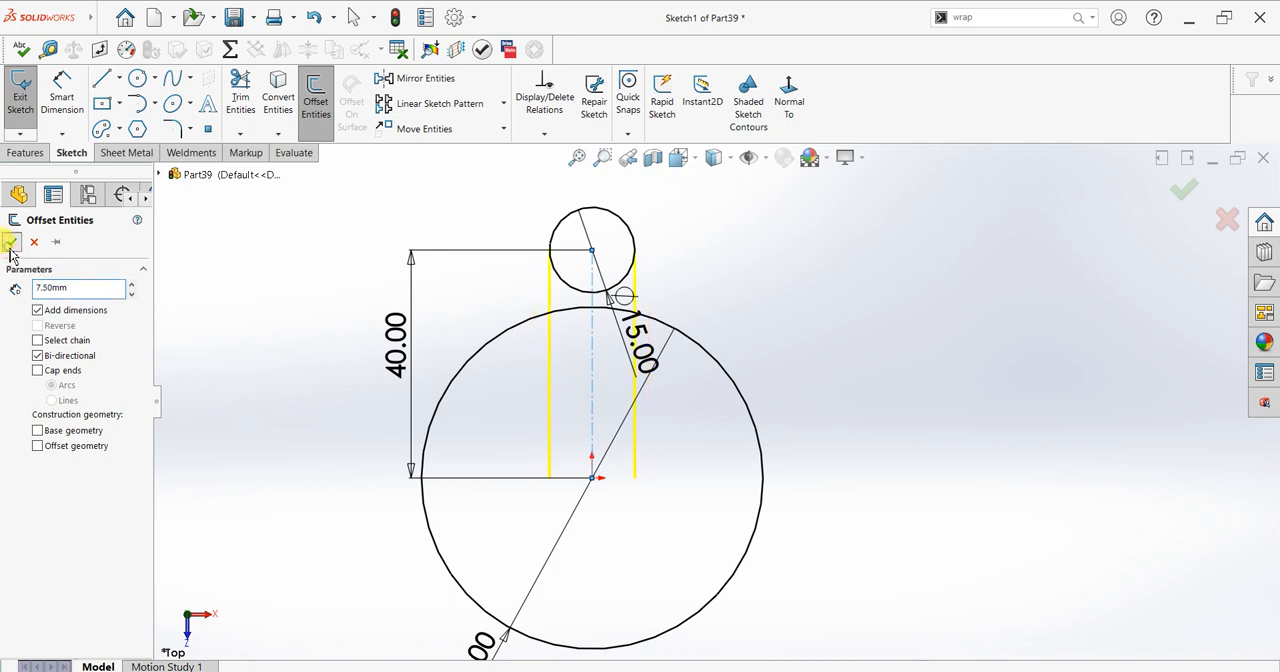
click(10, 246)
Step: Trim the centerline and offset lines inside the 60 mm circle, and trim the small circle's lower arc between the offset lines
click(240, 92)
mouse_move(495, 430)
mouse_down()
mouse_move(642, 373)
mouse_move(658, 382)
mouse_up()
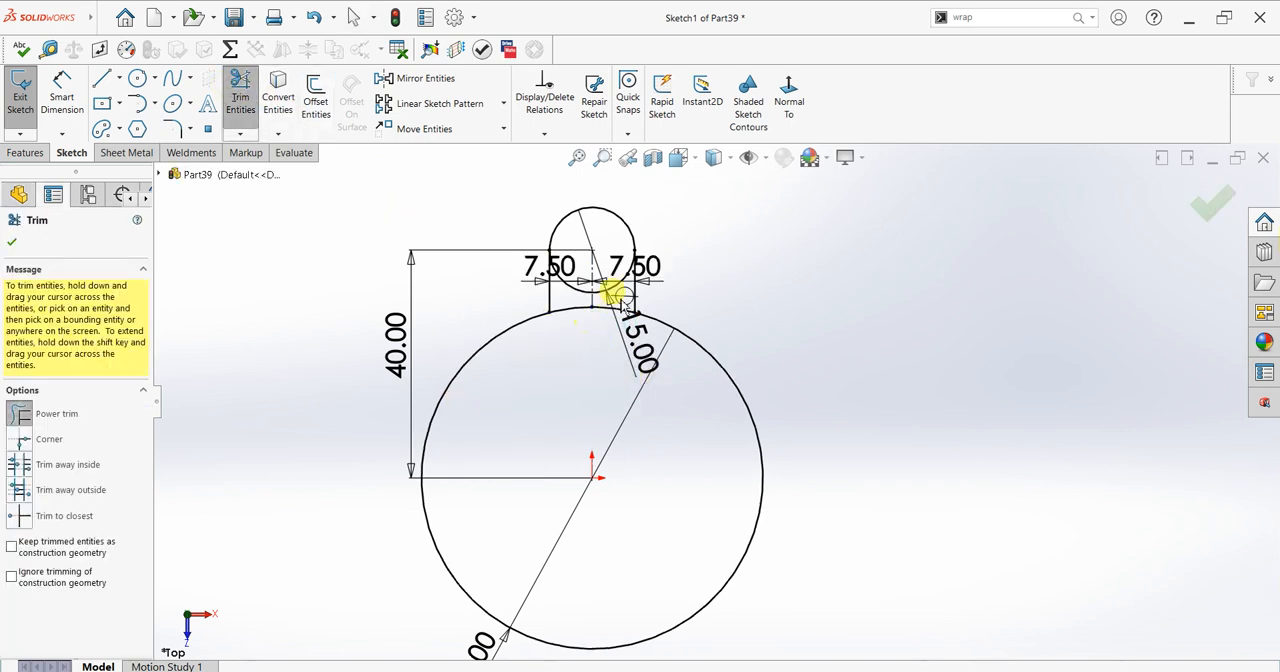
scroll(609, 286, down, 5)
mouse_move(527, 353)
mouse_down()
mouse_move(548, 298)
mouse_move(611, 346)
mouse_move(651, 277)
mouse_move(668, 318)
mouse_up()
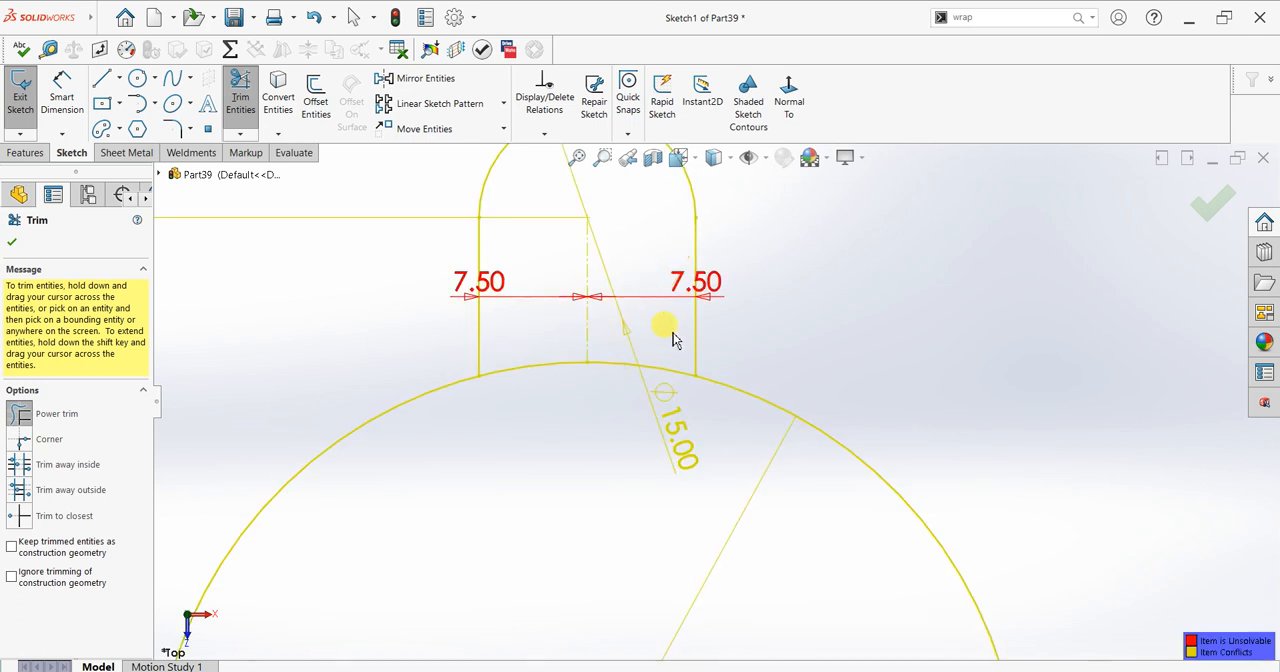
click(12, 242)
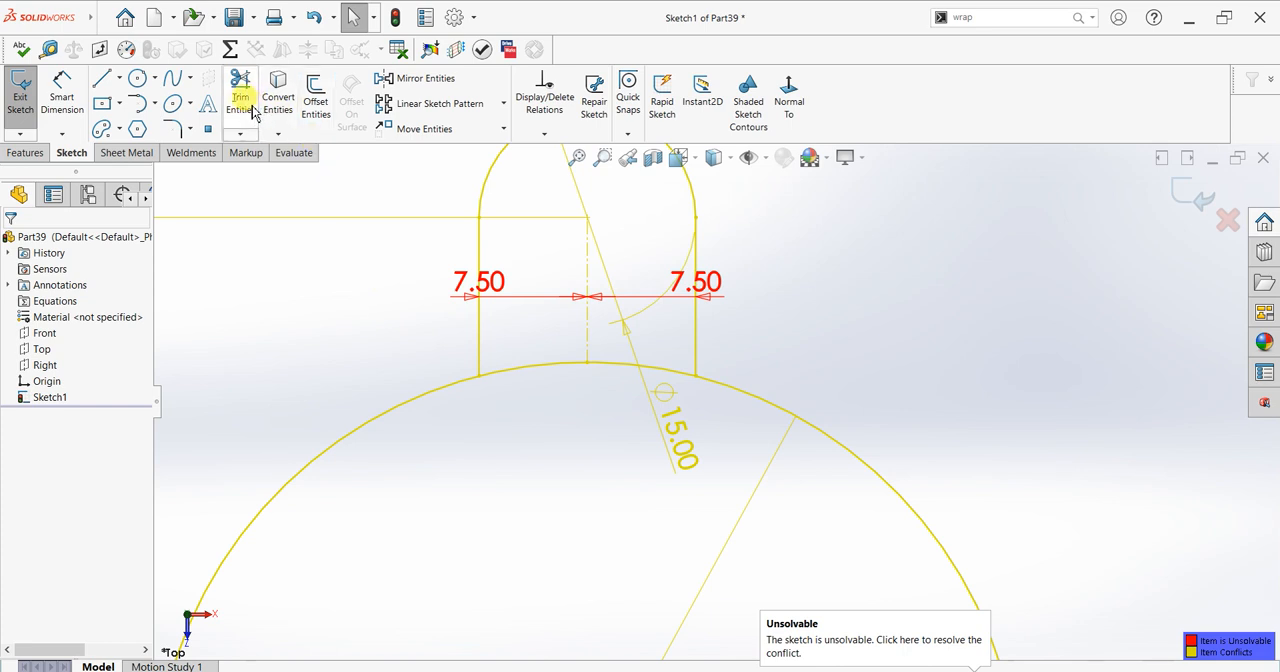
Step: Sketch an 8 mm diameter circle concentric with the tab's rounded end
click(138, 78)
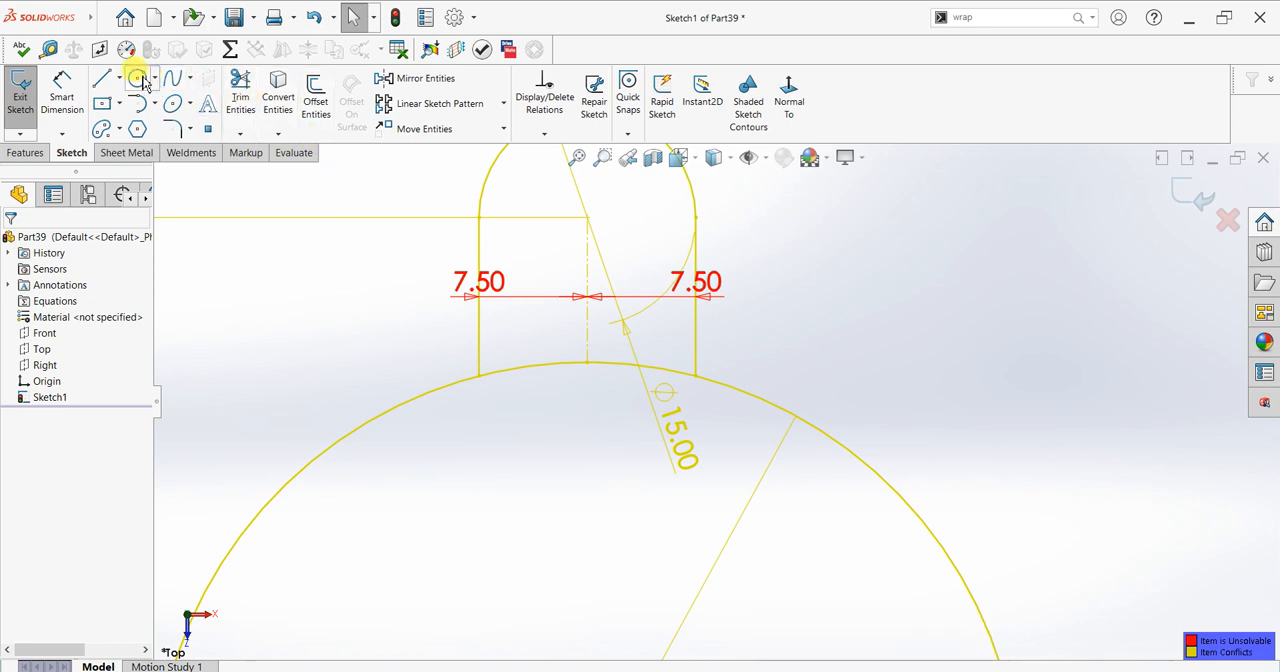
click(587, 217)
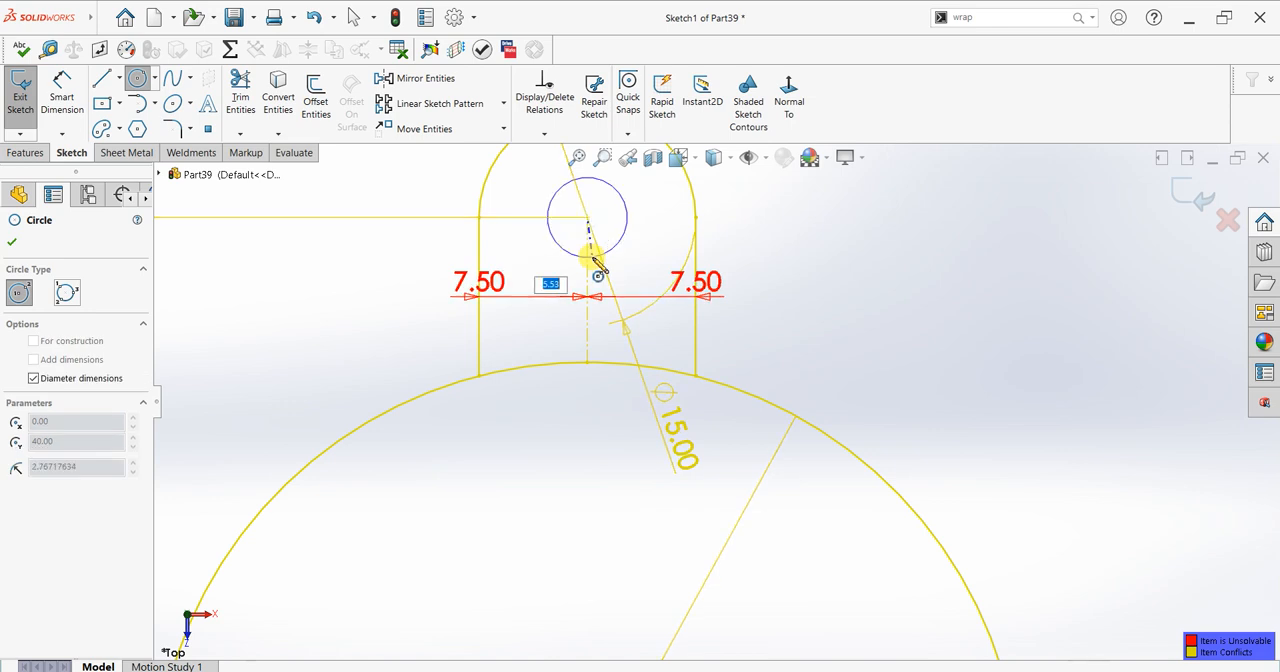
text(8)
key(Return)
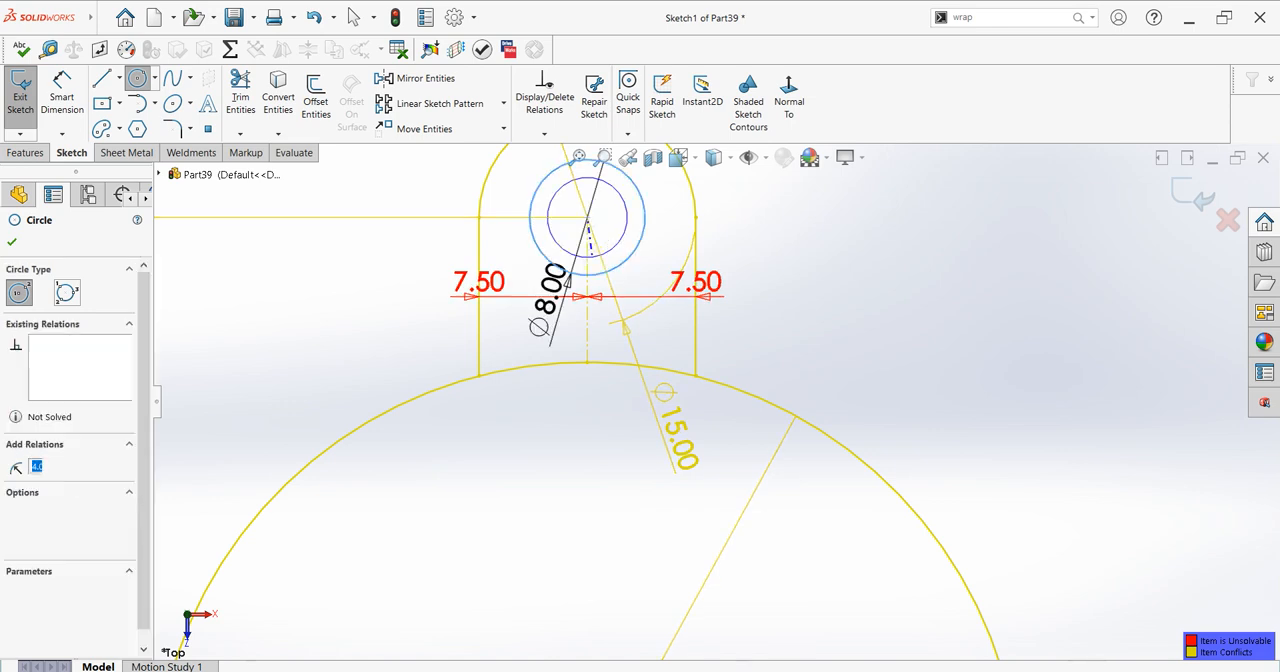
click(12, 242)
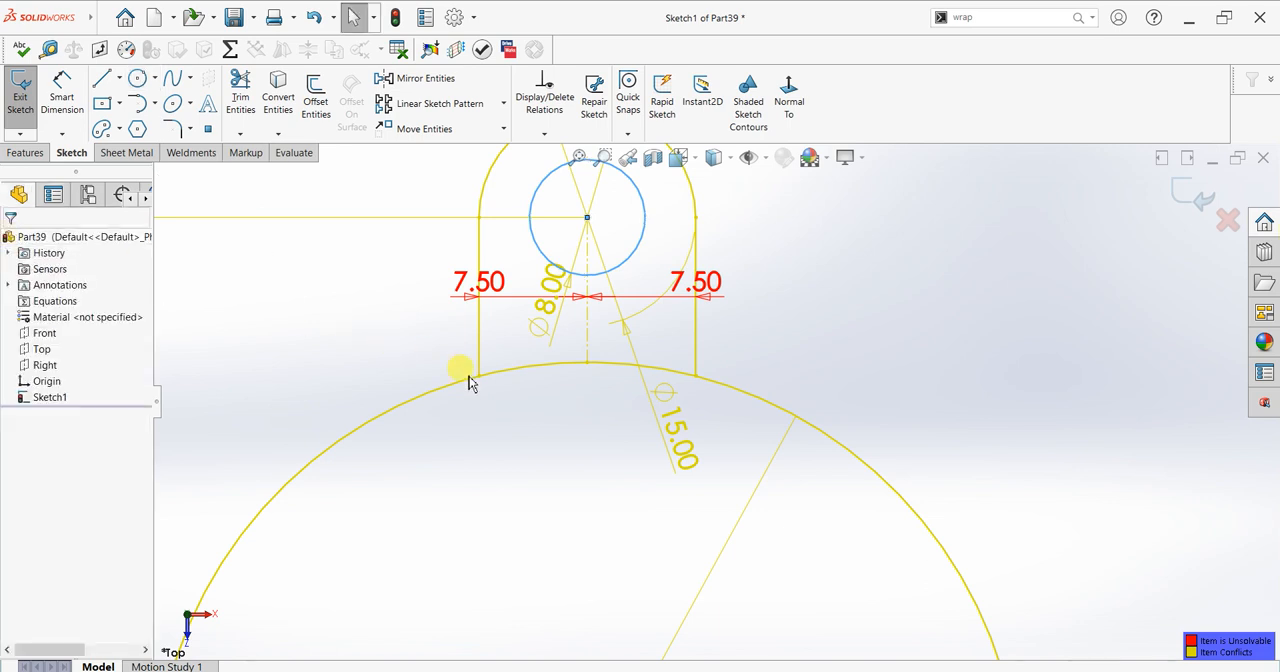
Step: Circular-pattern the 8 mm circle, the tab's end arc and its two side lines around the origin with 4 equally spaced instances over 360 degrees
scroll(669, 412, up, 3)
scroll(753, 490, up, 2)
scroll(749, 490, down, 2)
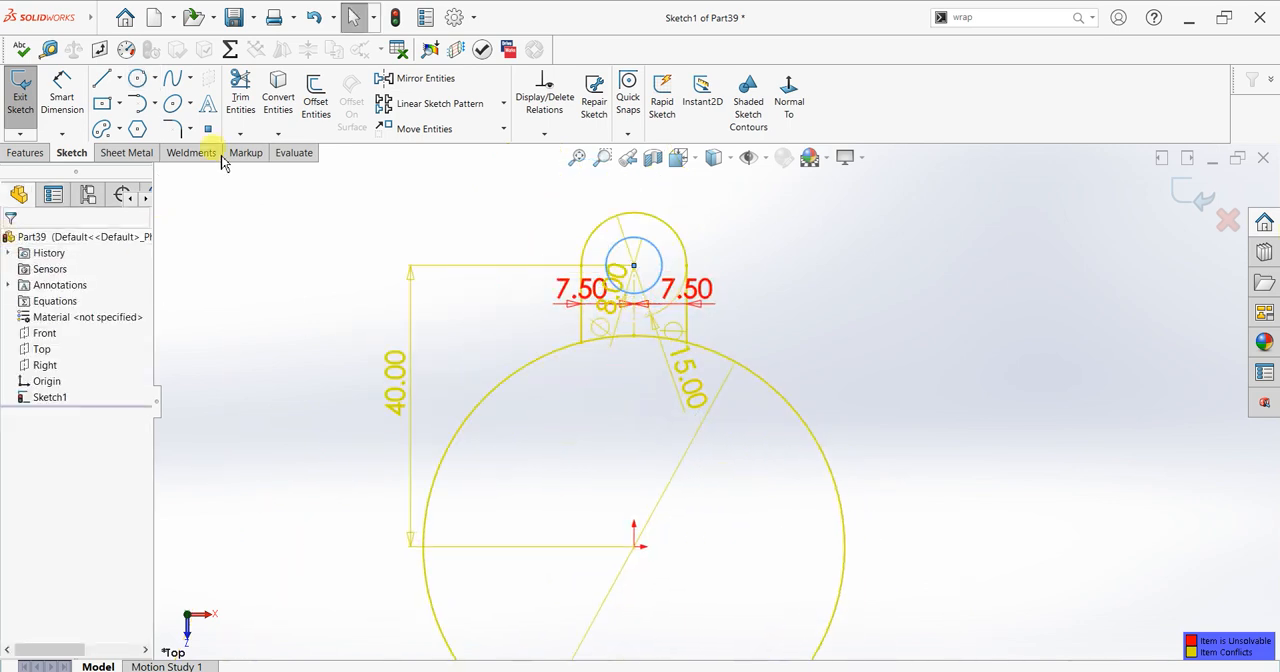
click(503, 104)
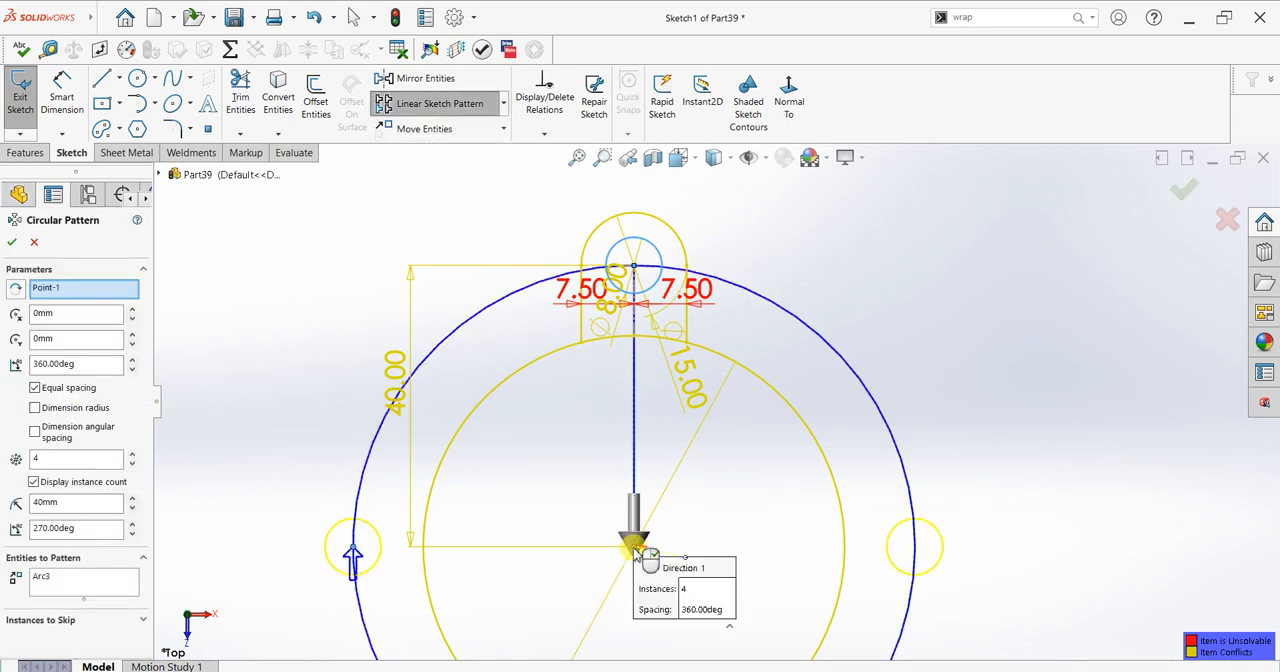
click(72, 582)
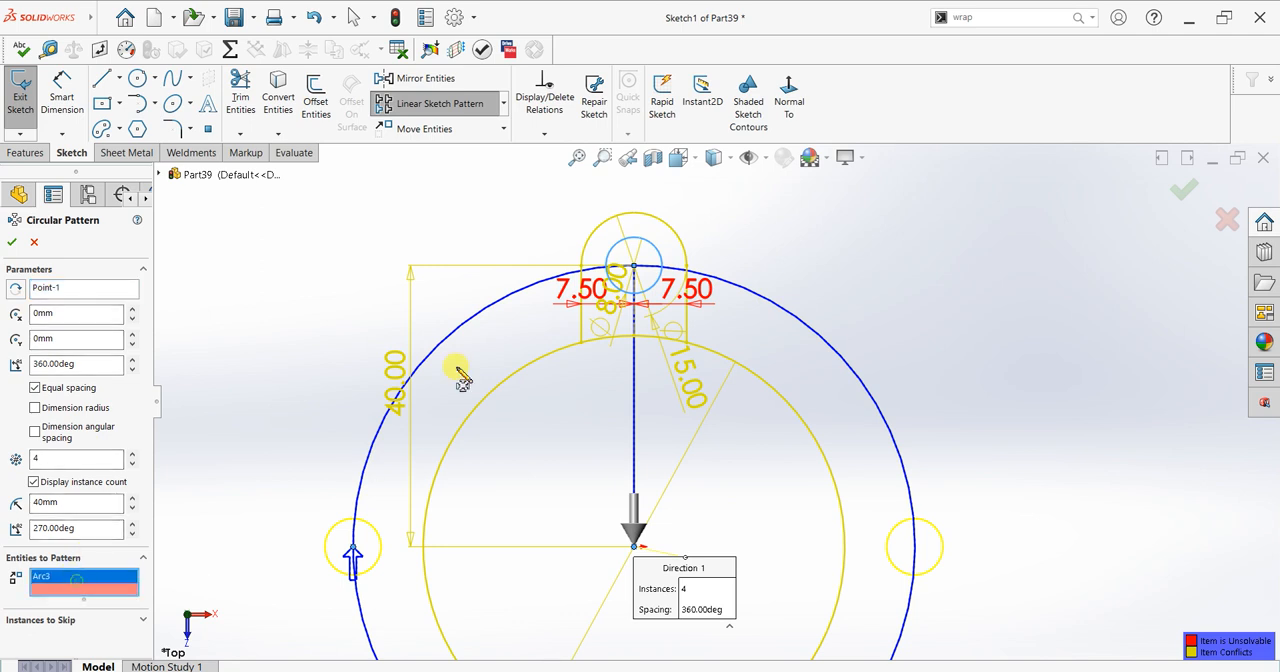
click(601, 224)
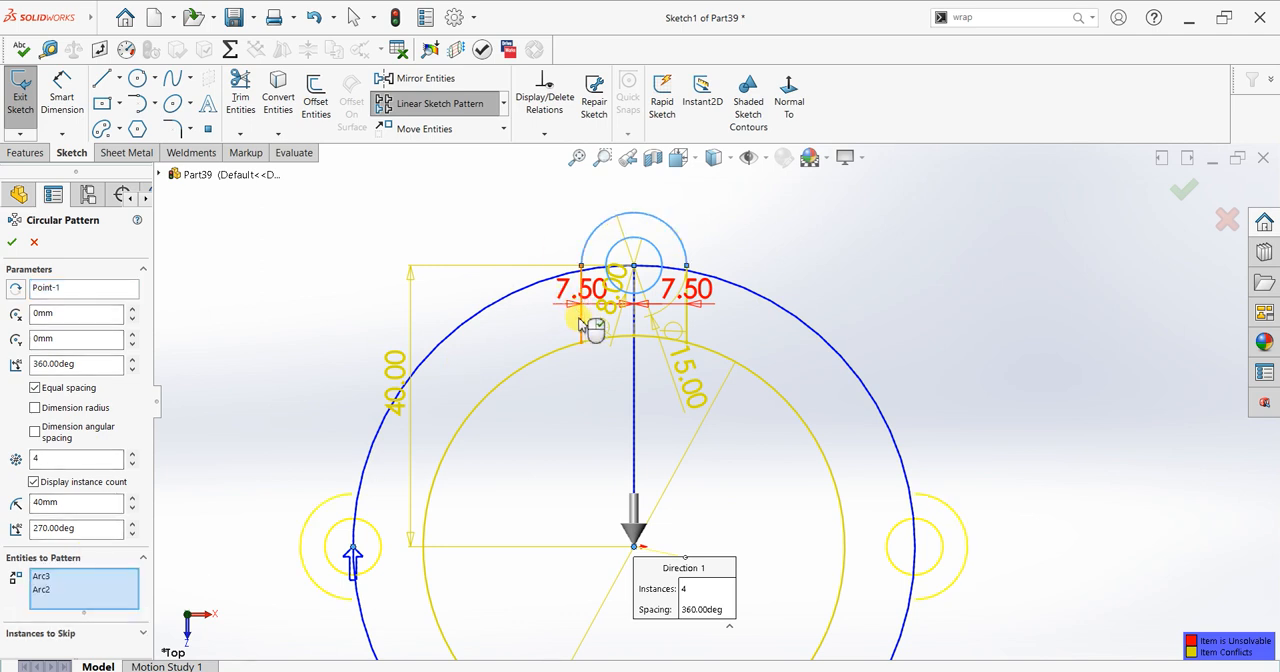
click(430, 601)
click(686, 322)
scroll(691, 403, up, 2)
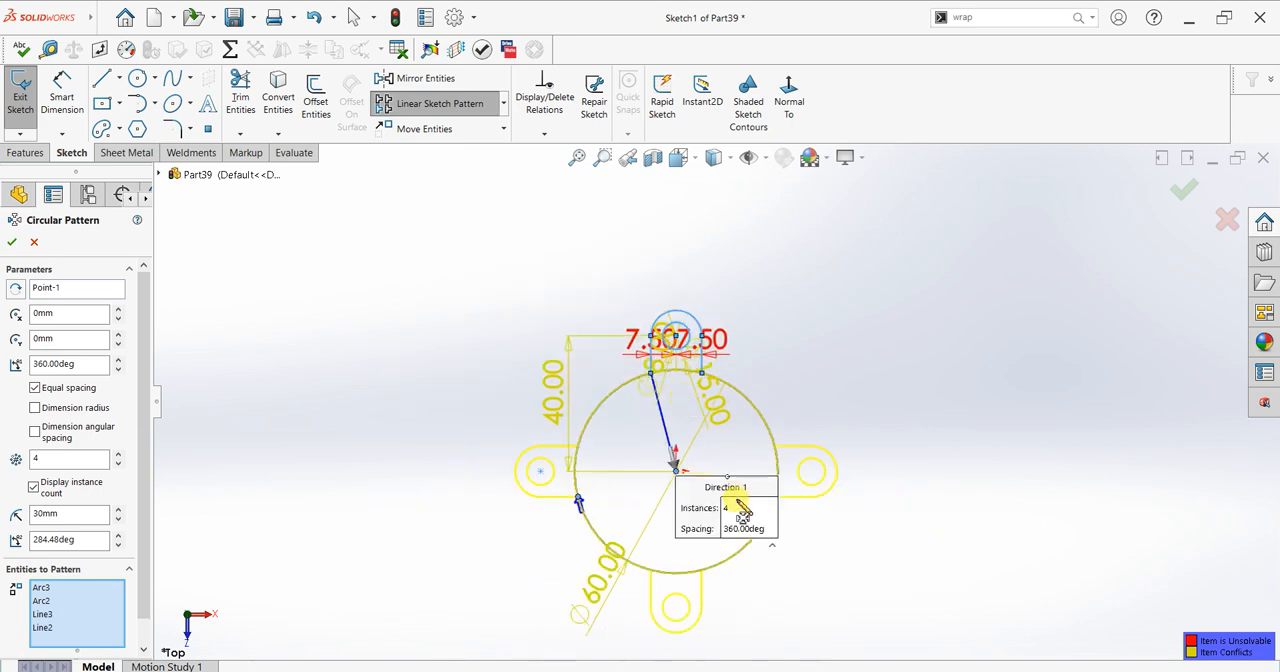
scroll(737, 510, up, 2)
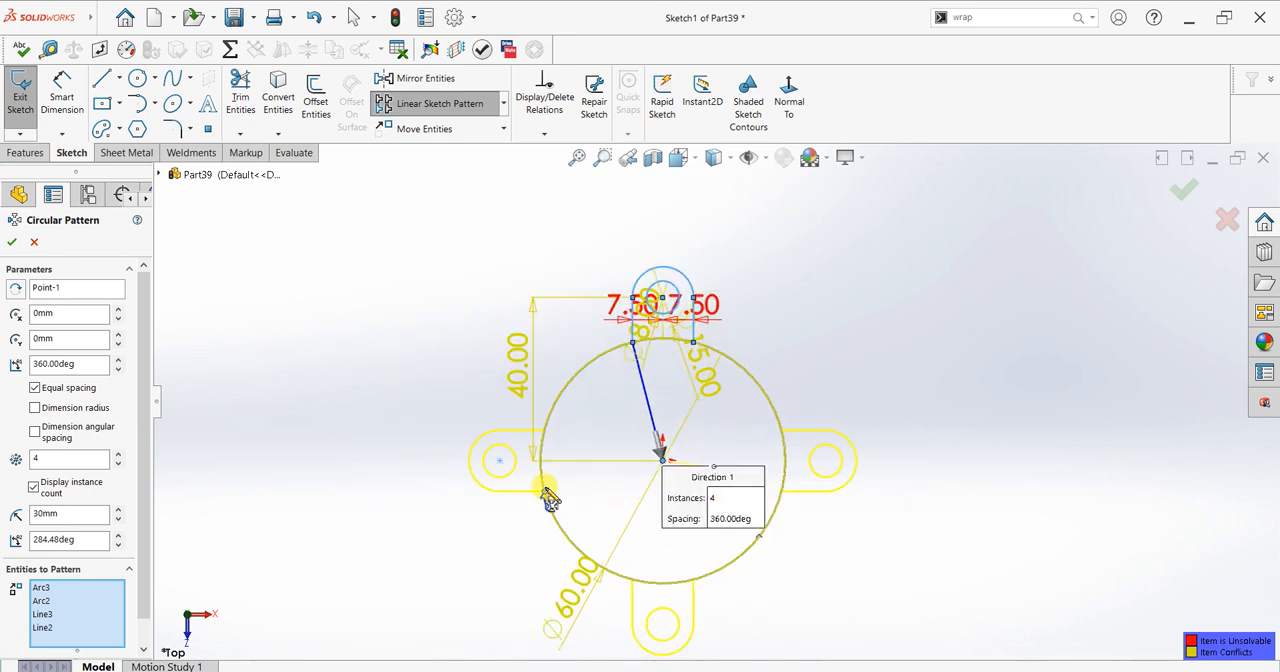
click(12, 243)
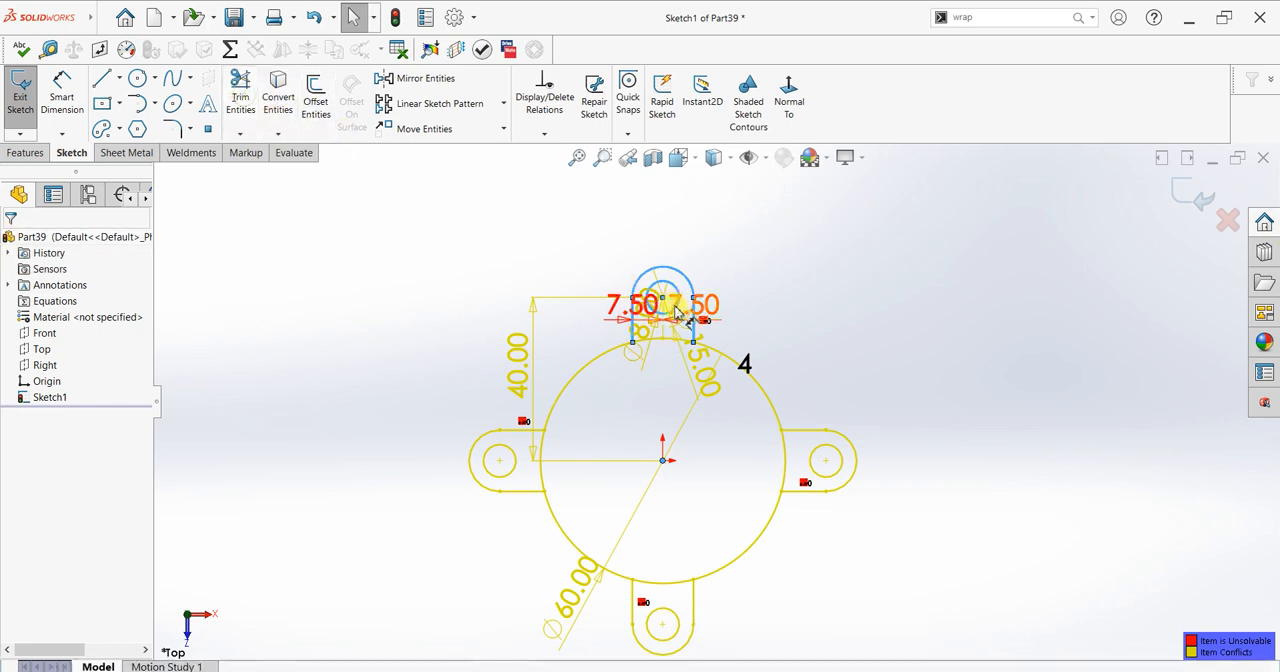
Step: Trim the 60 mm circle's arcs across the upper, left and right tabs
drag(572, 450, 537, 464)
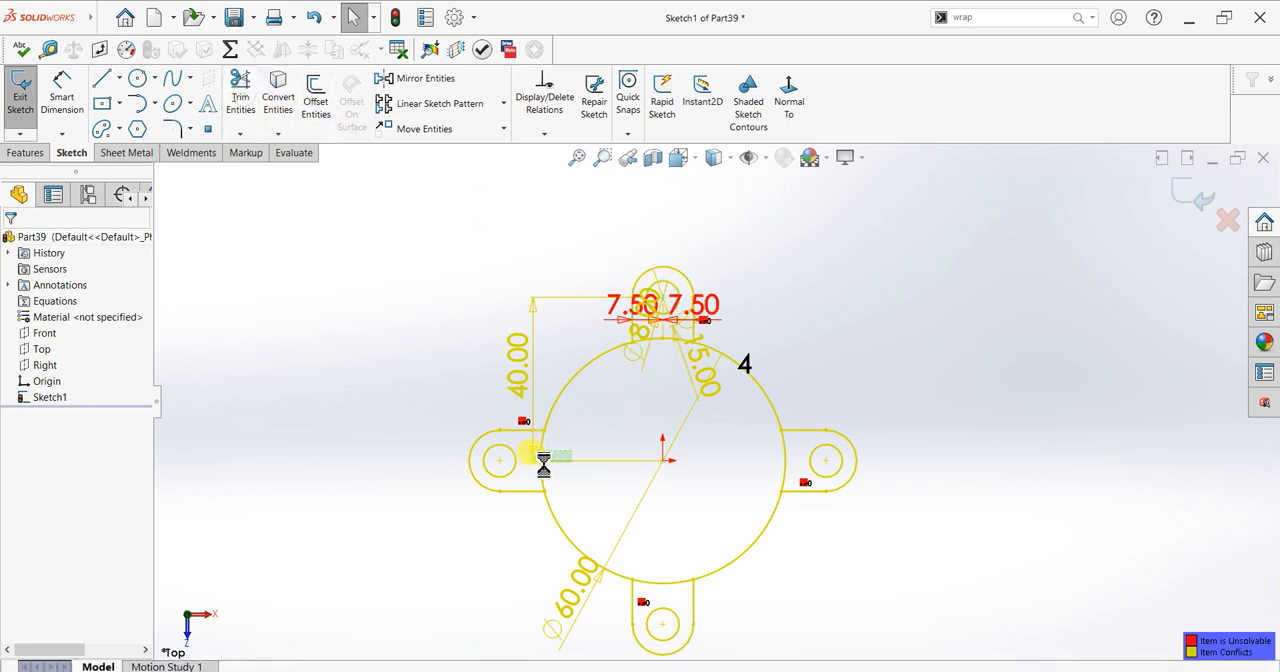
click(598, 442)
click(240, 95)
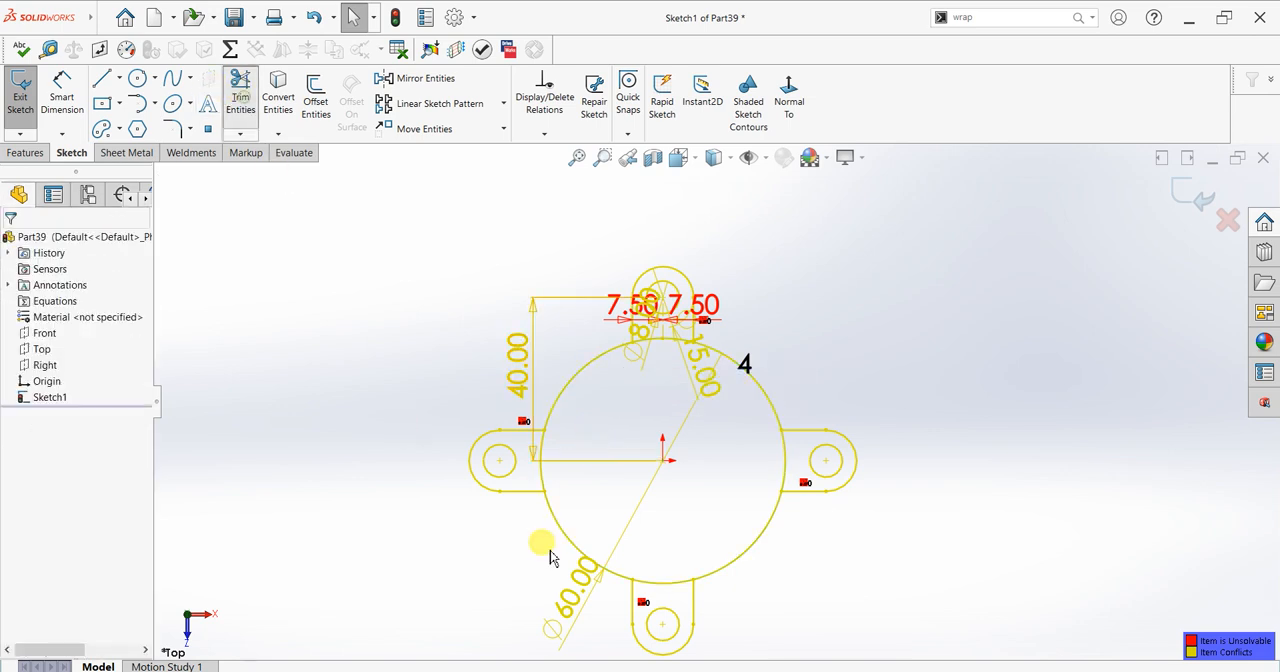
scroll(665, 320, down, 3)
scroll(676, 344, down, 2)
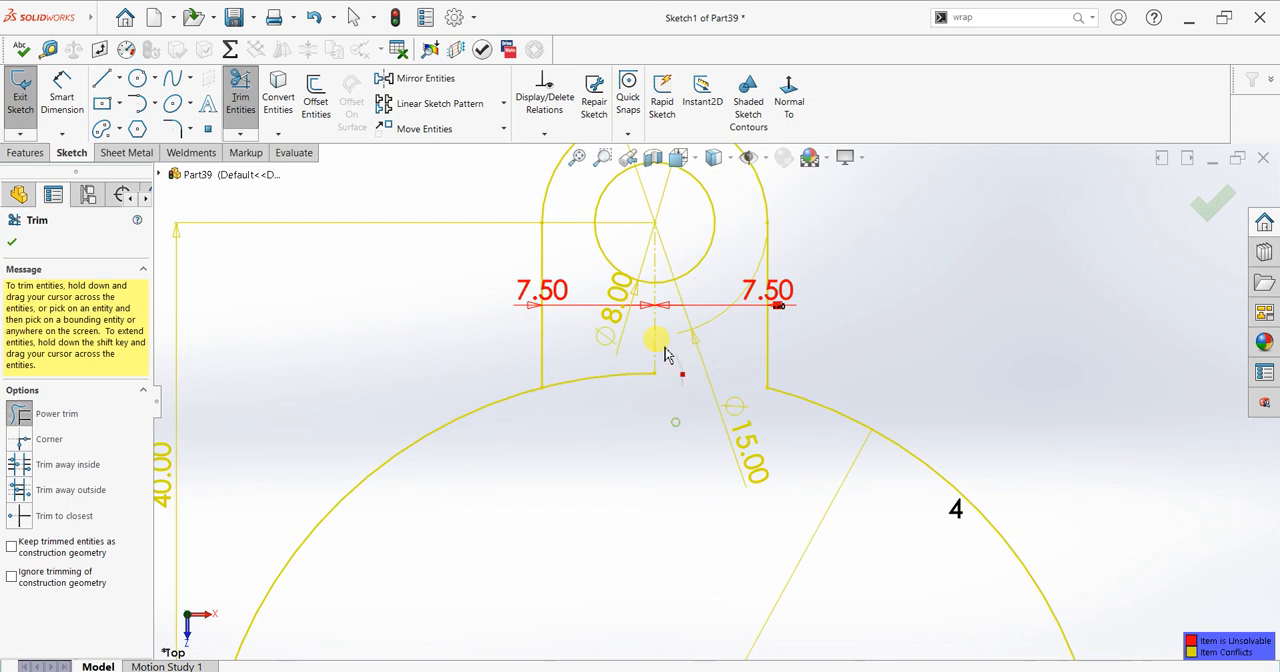
scroll(680, 557, up, 4)
mouse_move(609, 565)
mouse_down()
mouse_move(554, 538)
mouse_move(542, 547)
mouse_move(857, 546)
mouse_up()
scroll(780, 567, up, 2)
scroll(741, 580, down, 2)
mouse_move(694, 434)
mouse_down()
mouse_move(680, 478)
mouse_move(679, 447)
mouse_up()
scroll(713, 398, up, 3)
scroll(719, 305, down, 3)
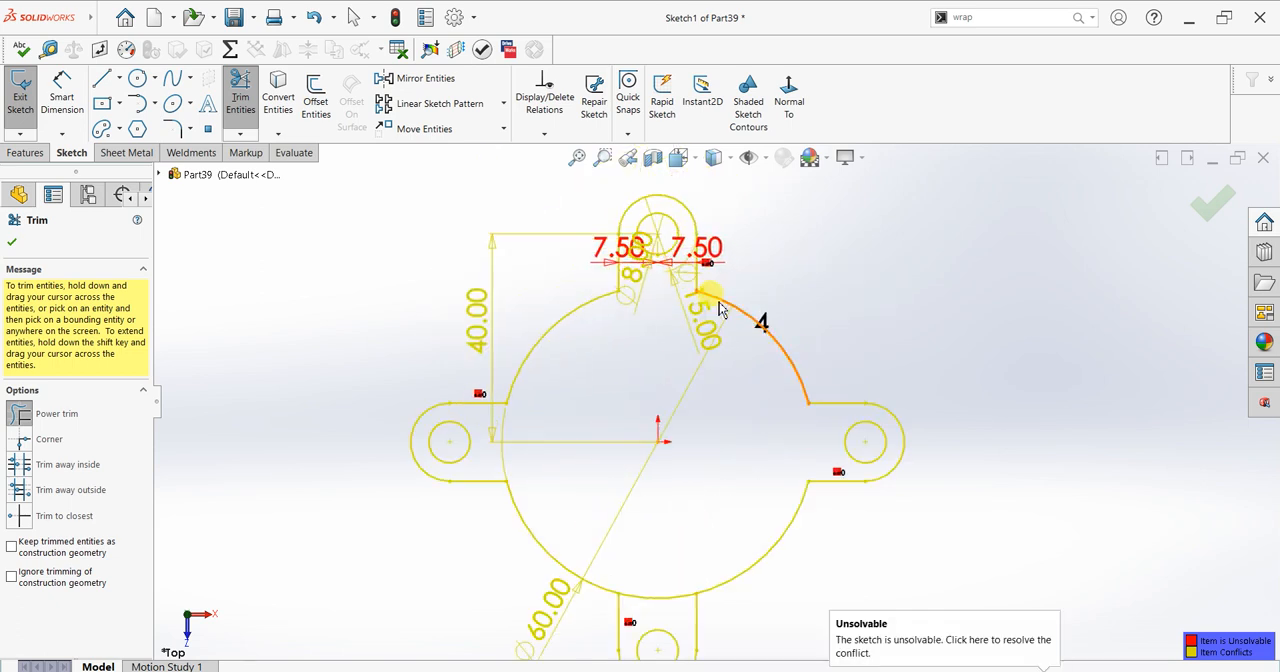
click(11, 243)
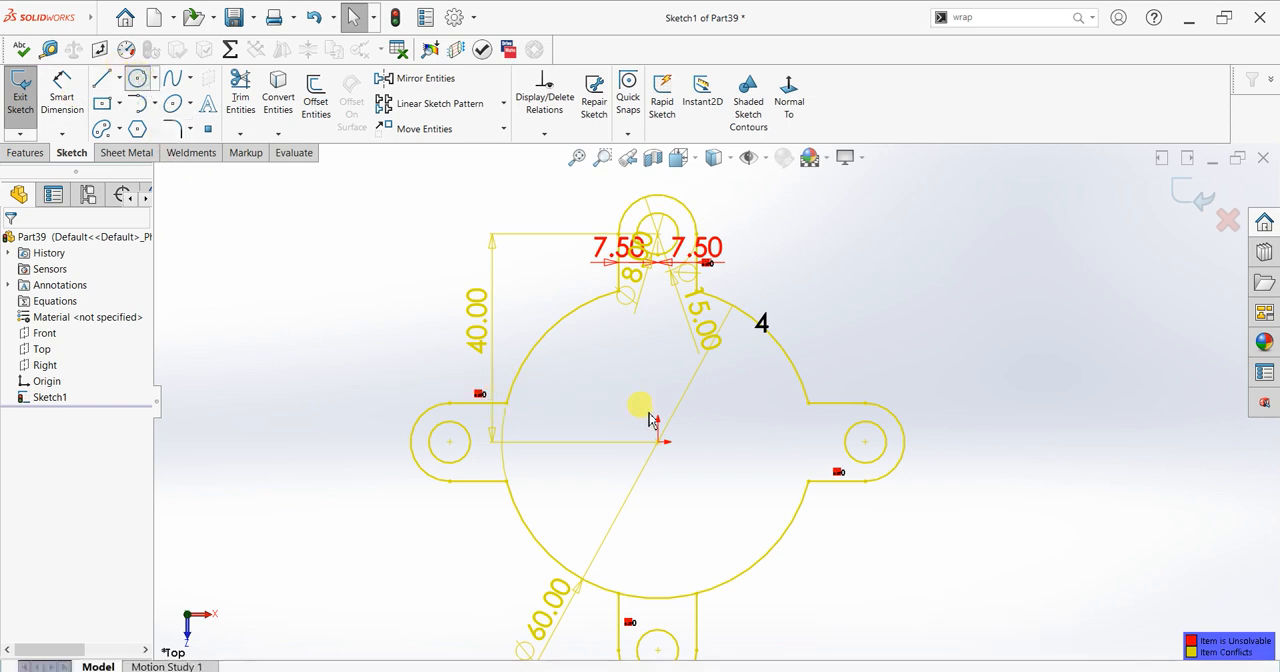
Step: Sketch a 40 mm diameter circle centred on the origin
click(657, 441)
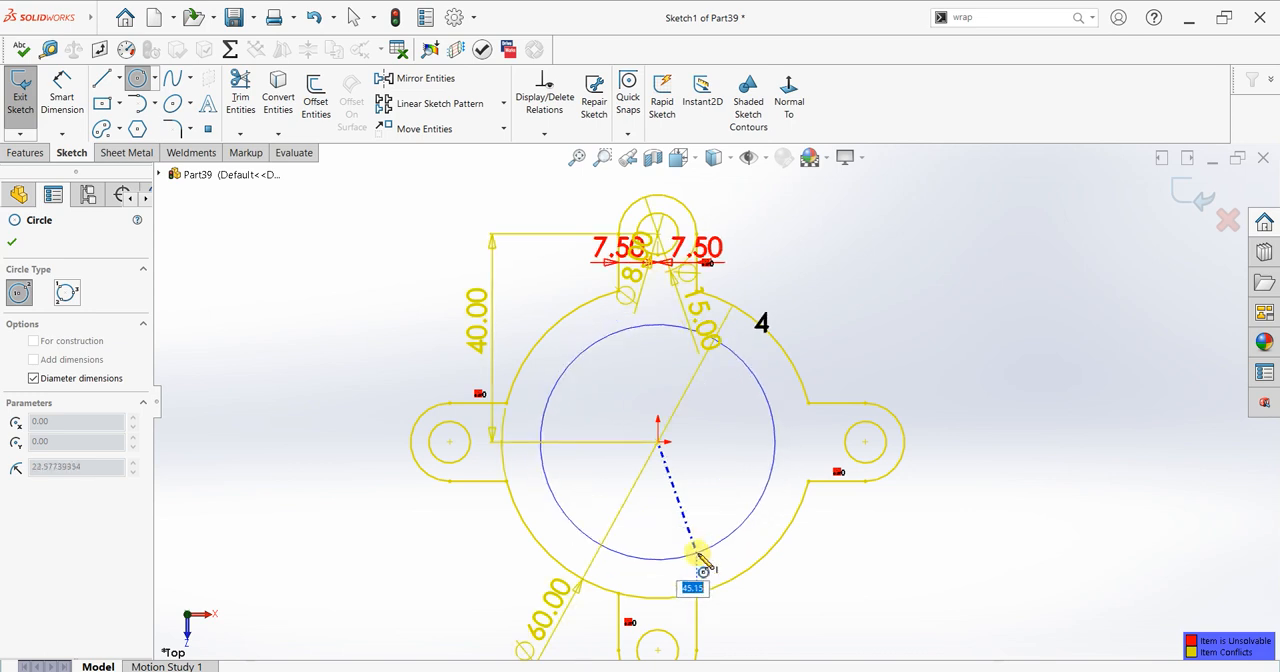
text(40)
key(Return)
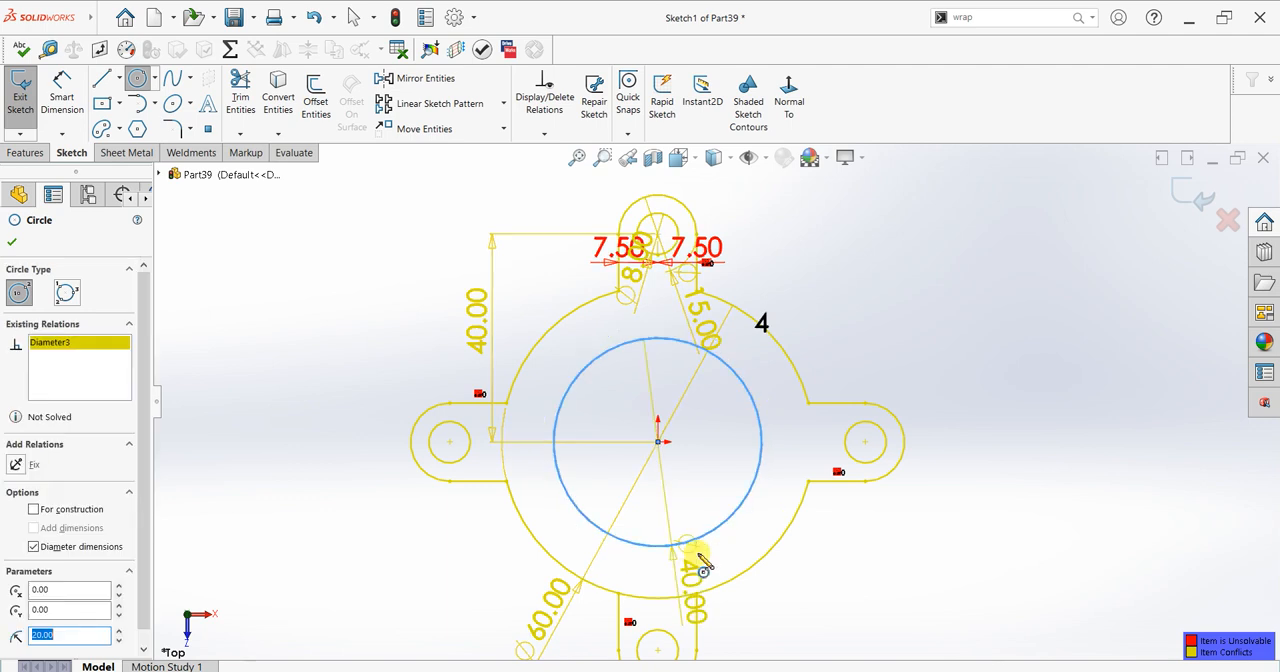
key(Escape)
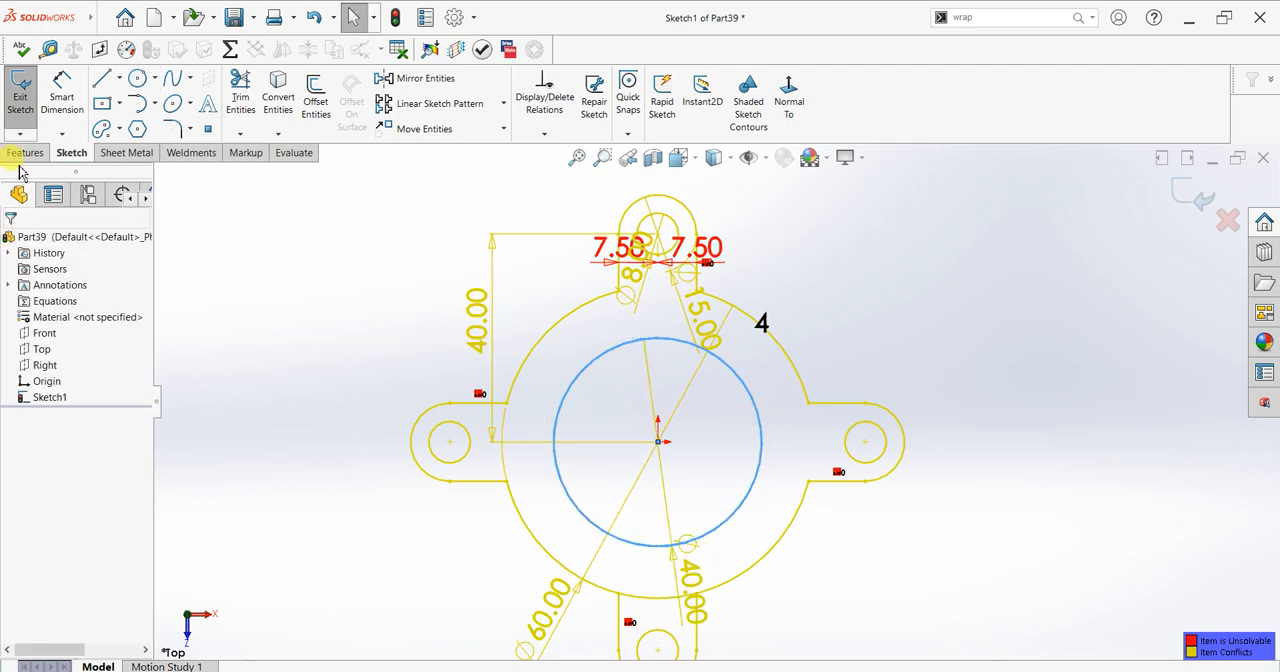
click(26, 152)
click(27, 130)
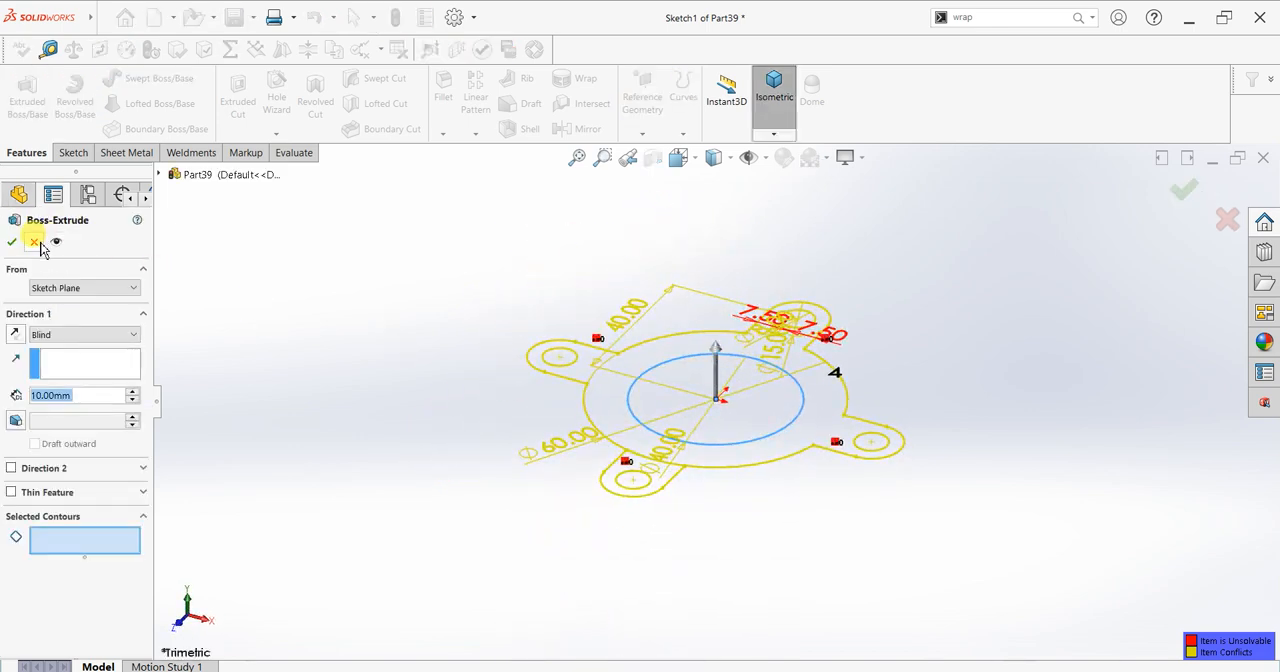
click(36, 243)
key(ctrl+8)
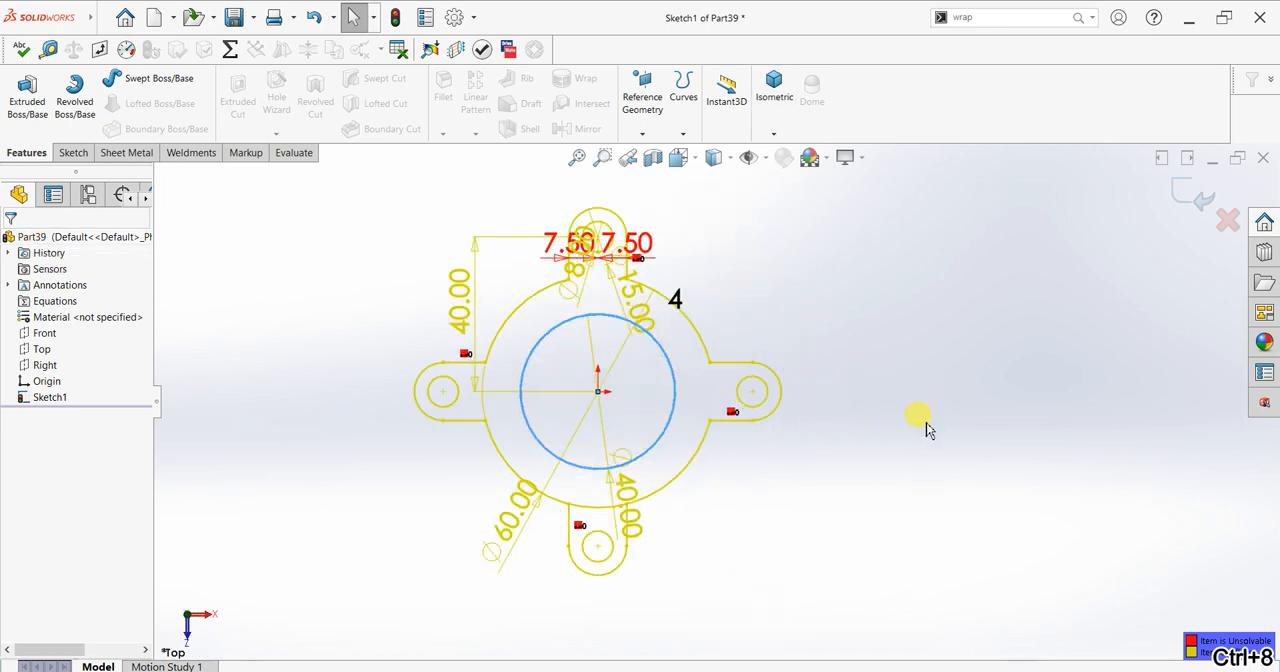
Step: Draw a horizontal centerline 20 mm long from the origin to the right quadrant of the 40 mm circle
click(74, 152)
click(119, 80)
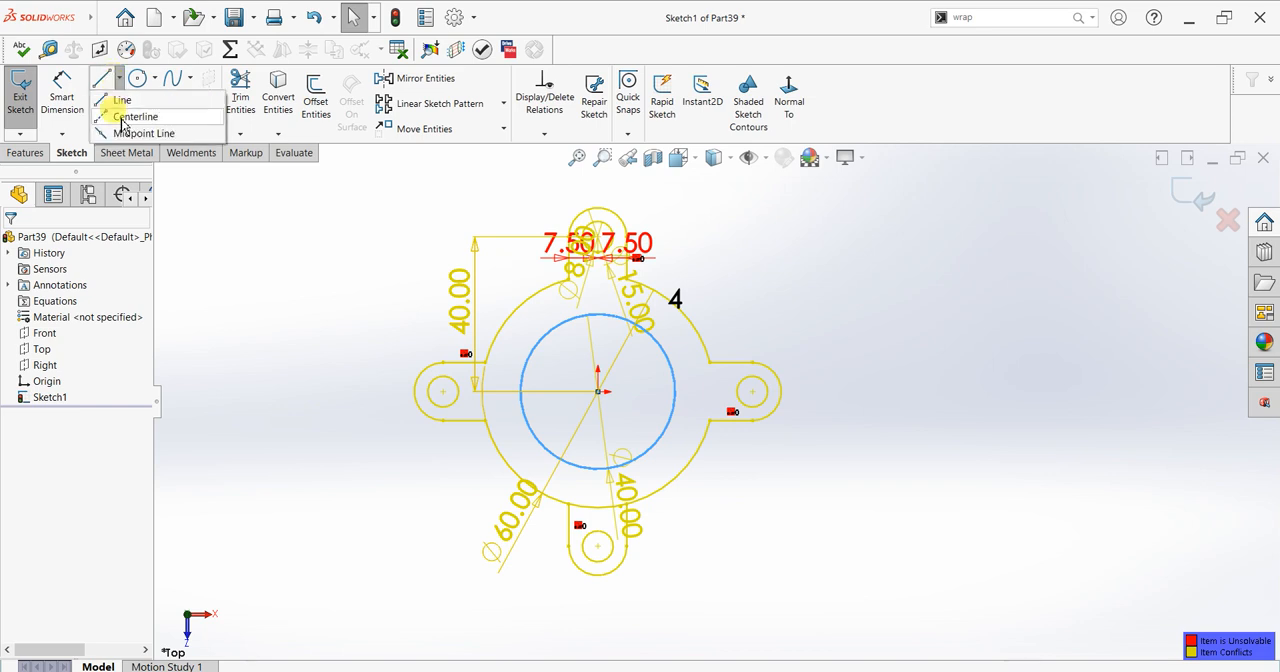
click(122, 120)
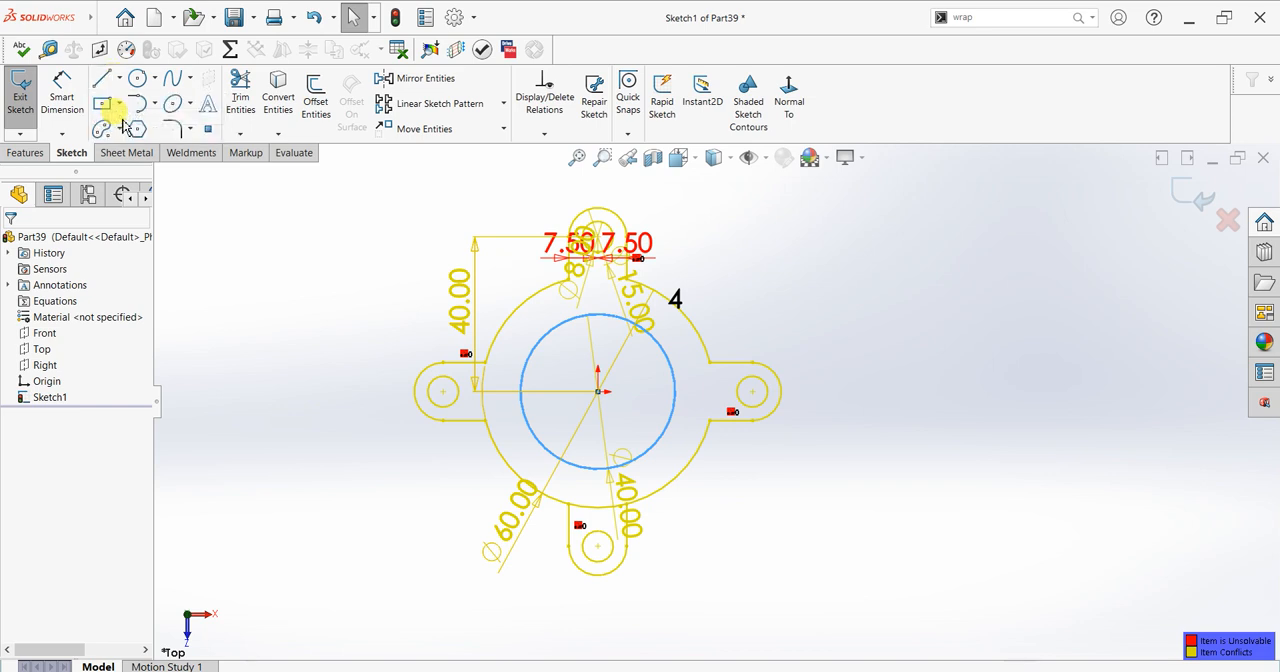
click(598, 392)
click(675, 391)
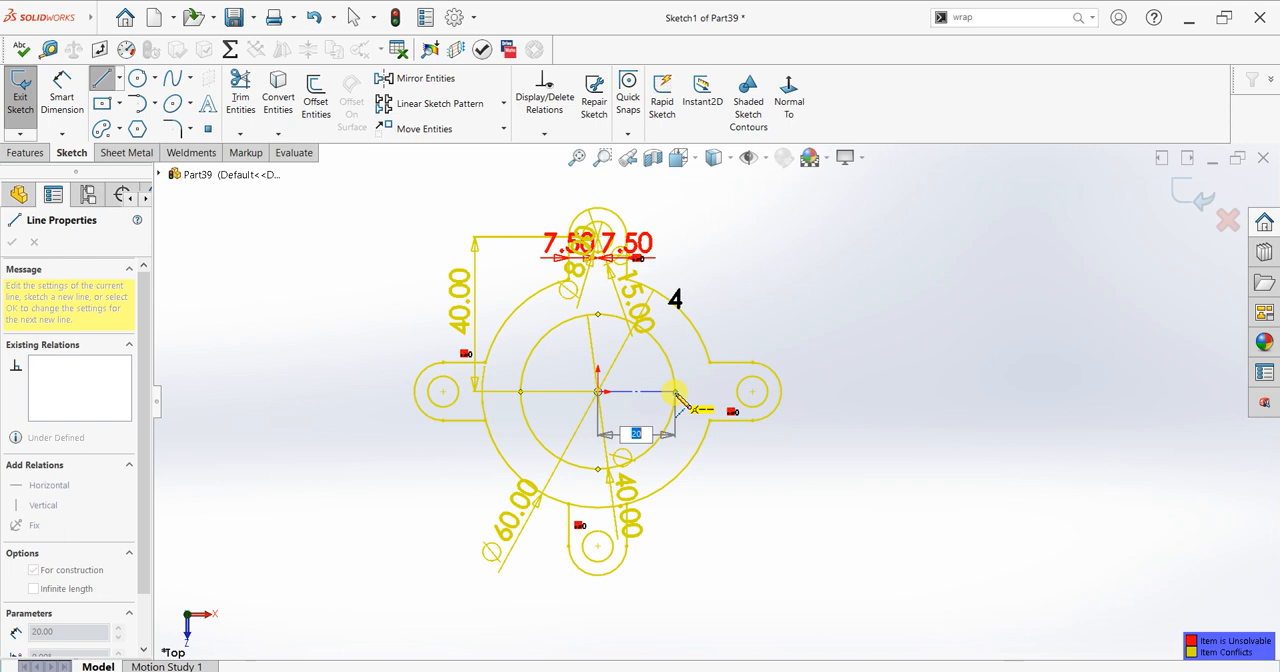
key(Escape)
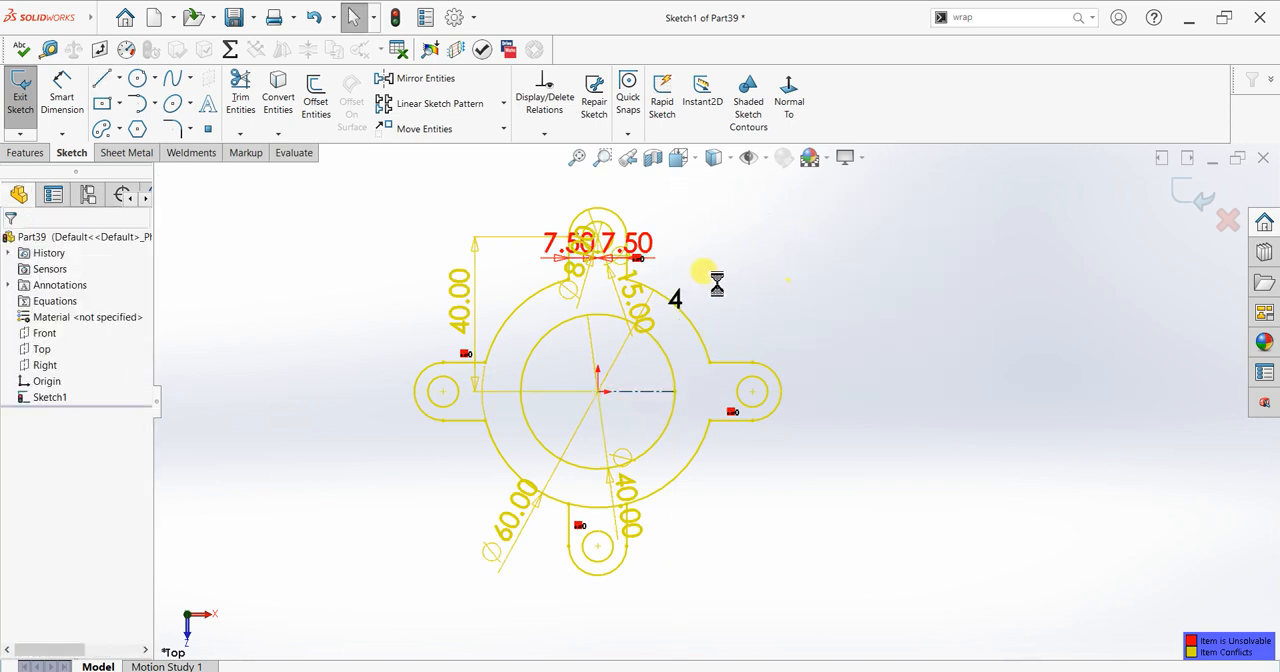
click(472, 108)
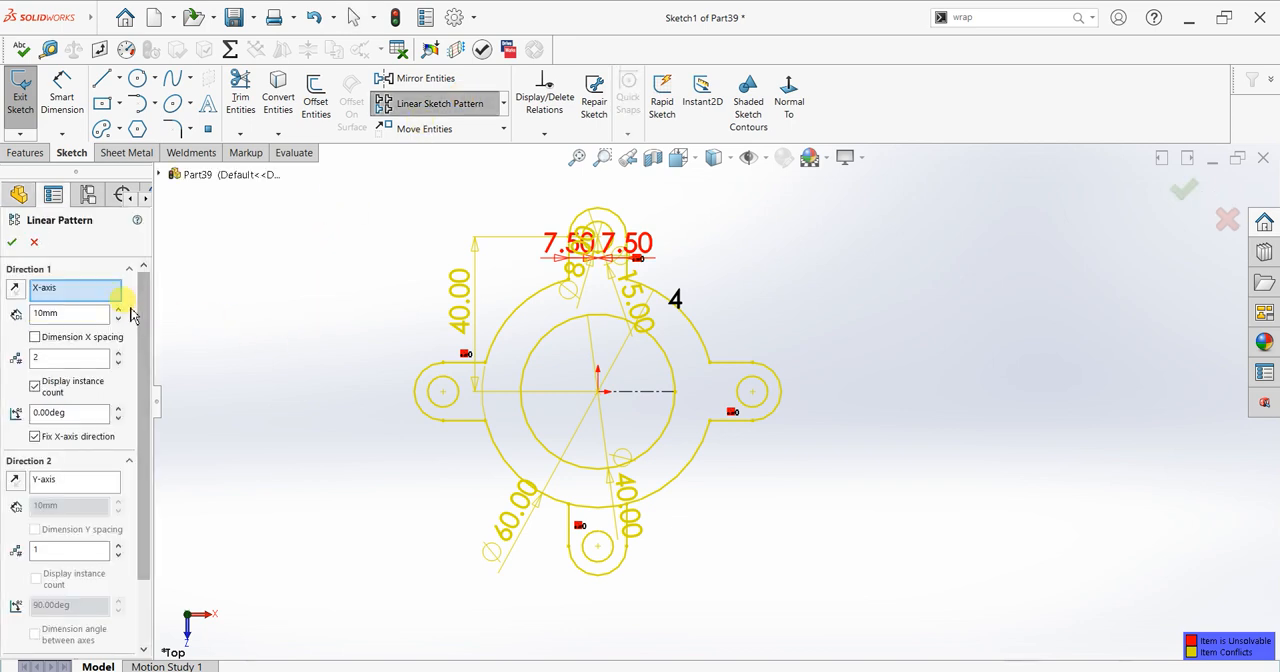
right_click(89, 288)
click(90, 292)
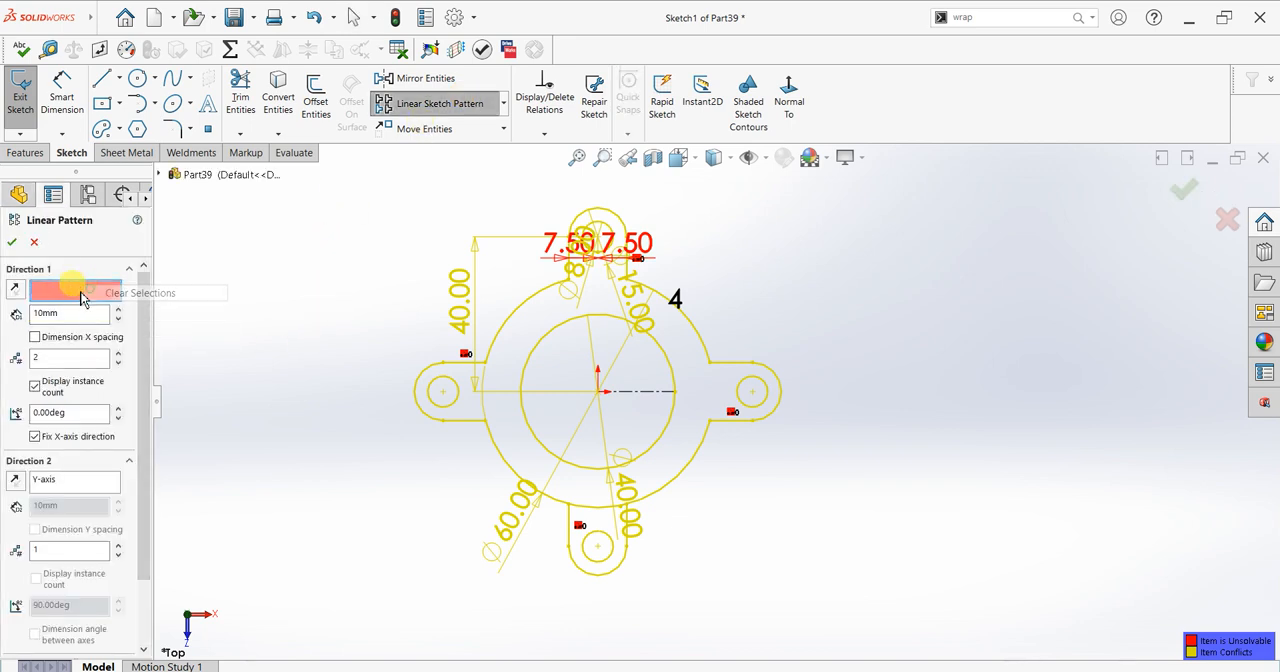
click(652, 395)
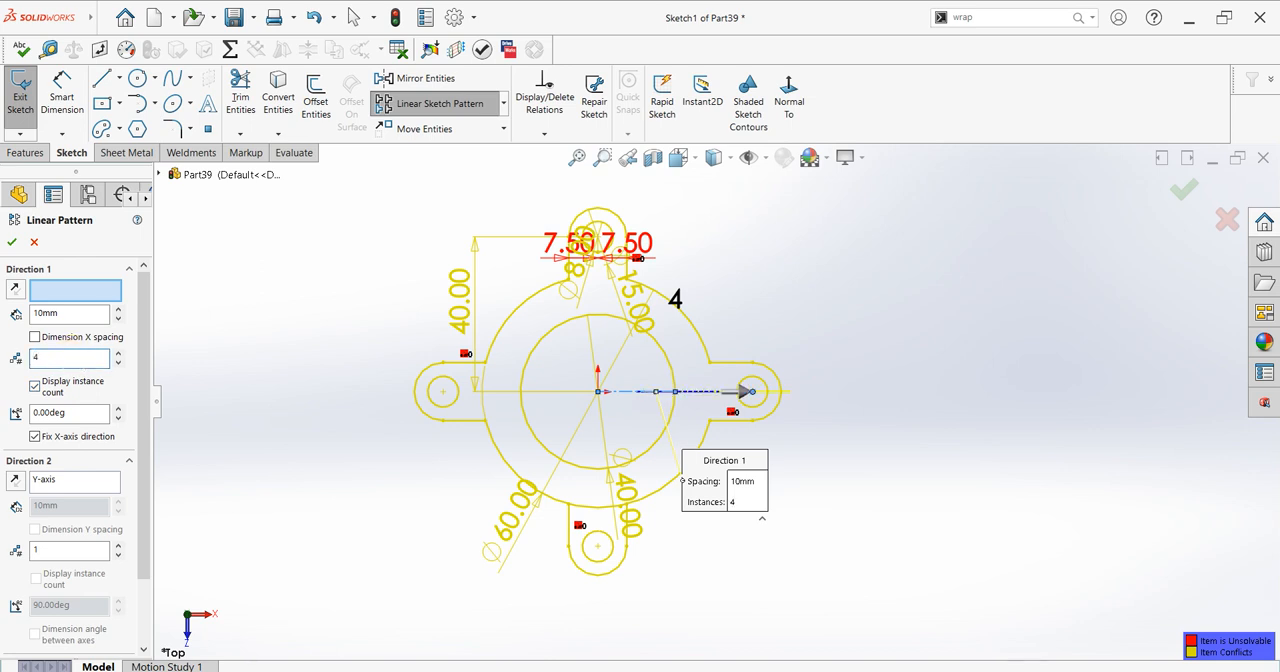
scroll(134, 600, down, 3)
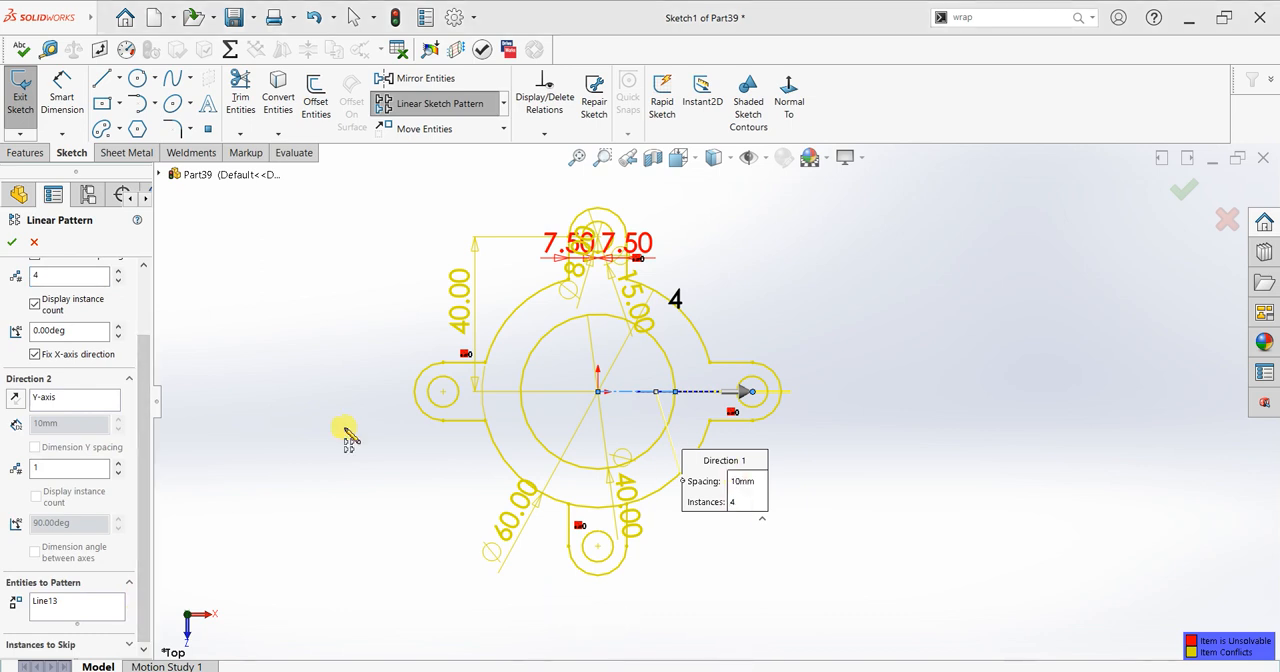
right_click(76, 601)
click(80, 606)
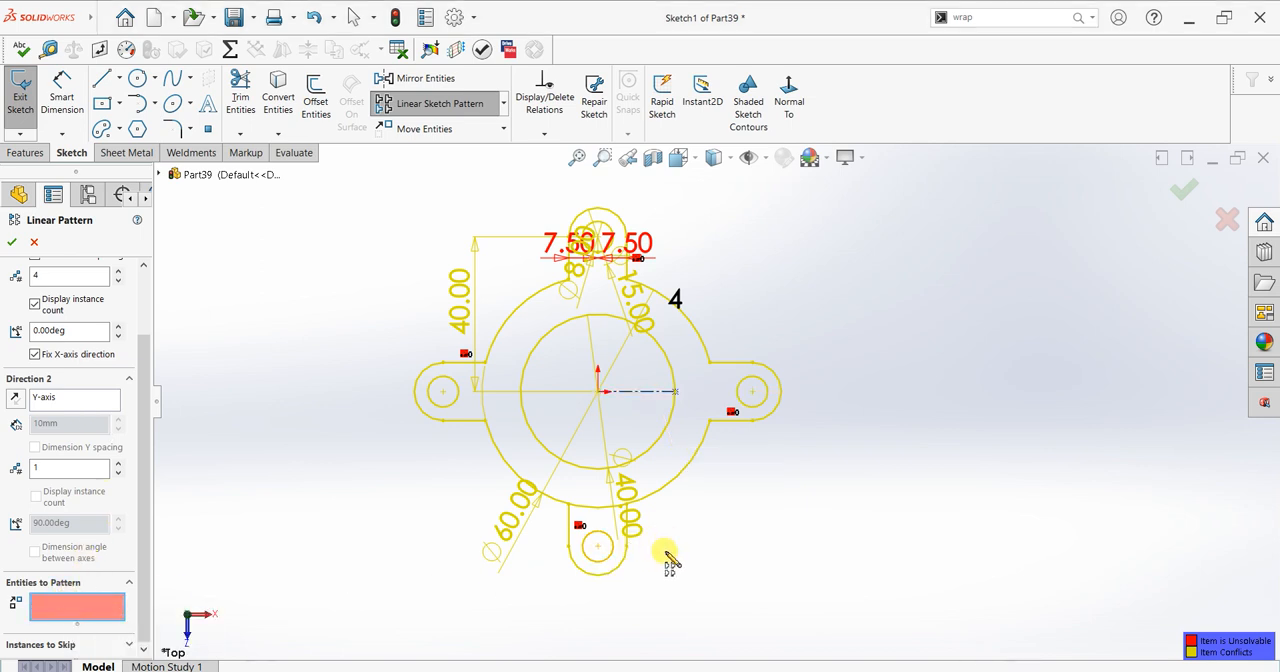
click(33, 243)
Step: Trim the 60 mm circle's arc across the lower tab
click(240, 95)
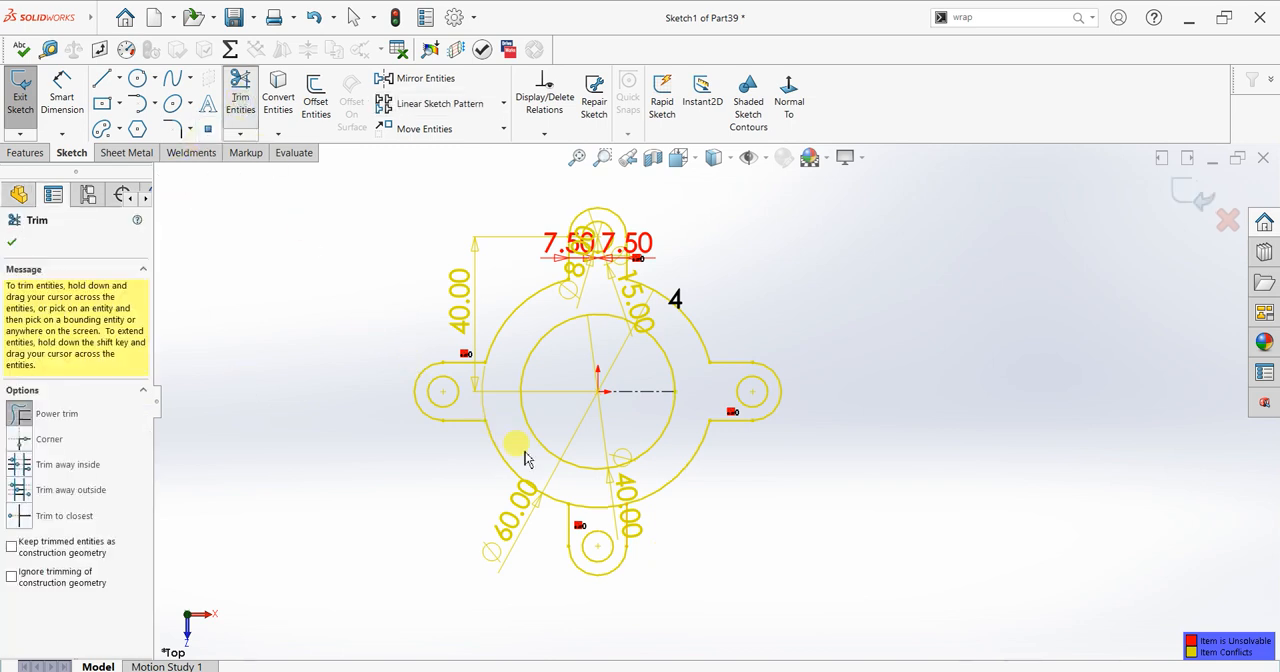
drag(586, 499, 592, 510)
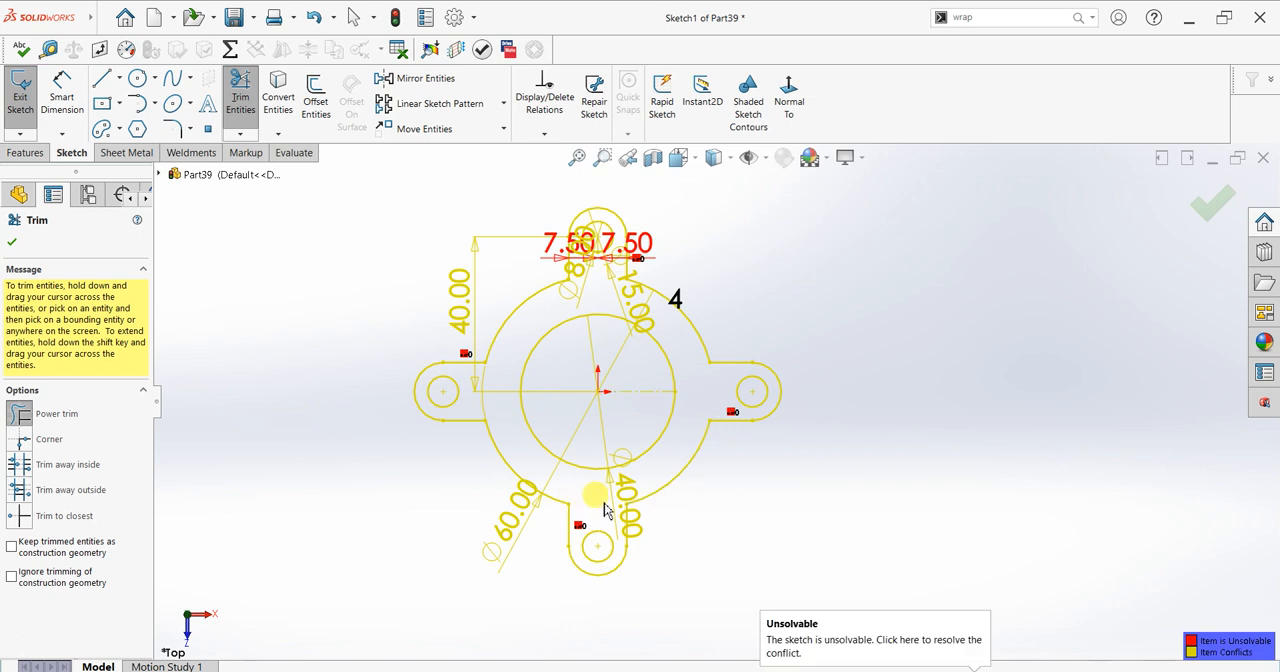
click(12, 242)
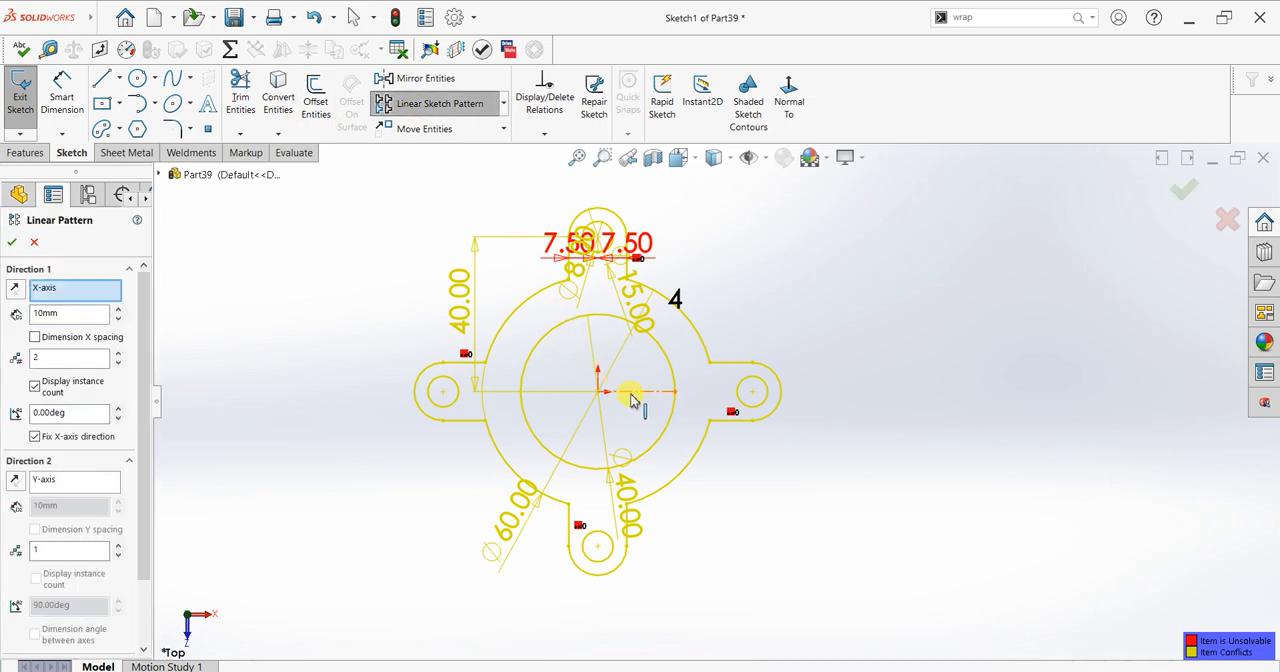
Step: Try to add the whole of Sketch1 as the entities of the linear sketch pattern
scroll(120, 560, down, 3)
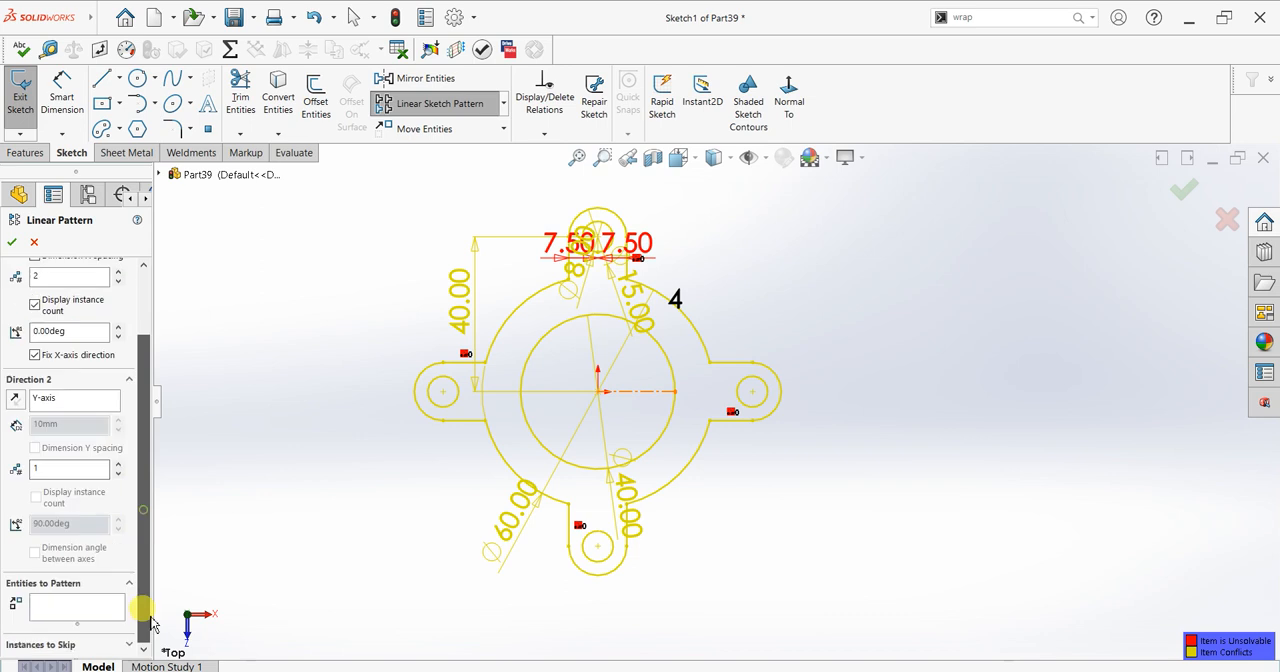
click(95, 607)
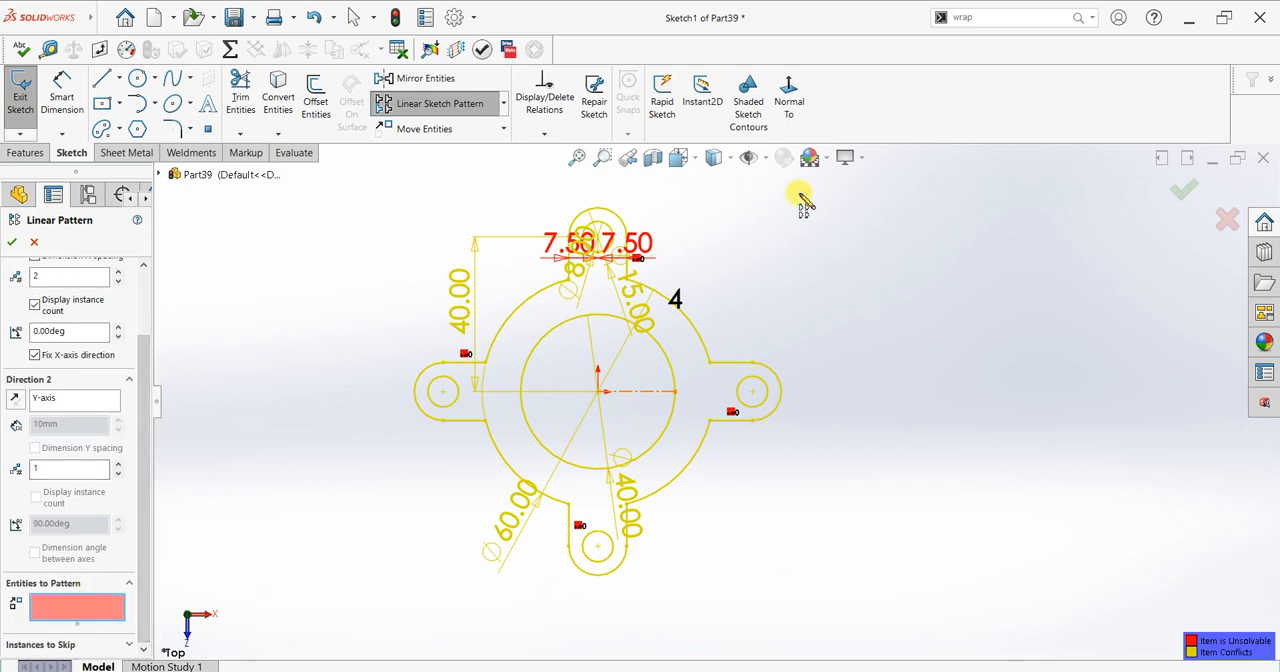
click(365, 531)
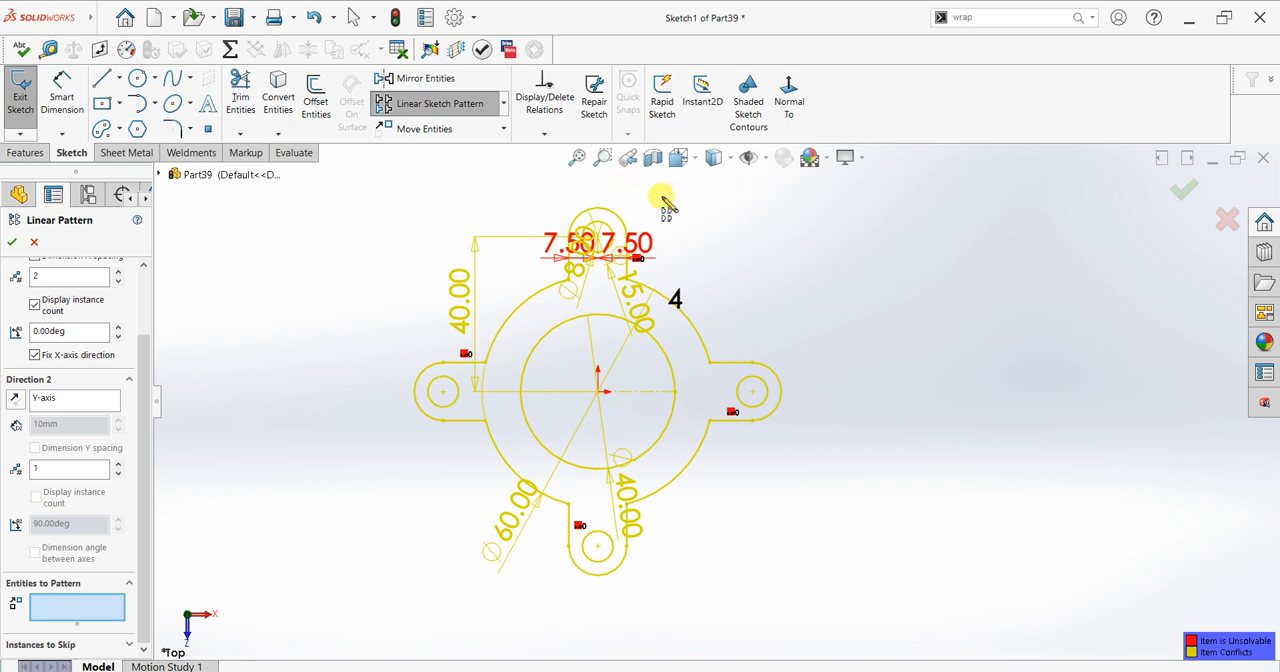
click(159, 174)
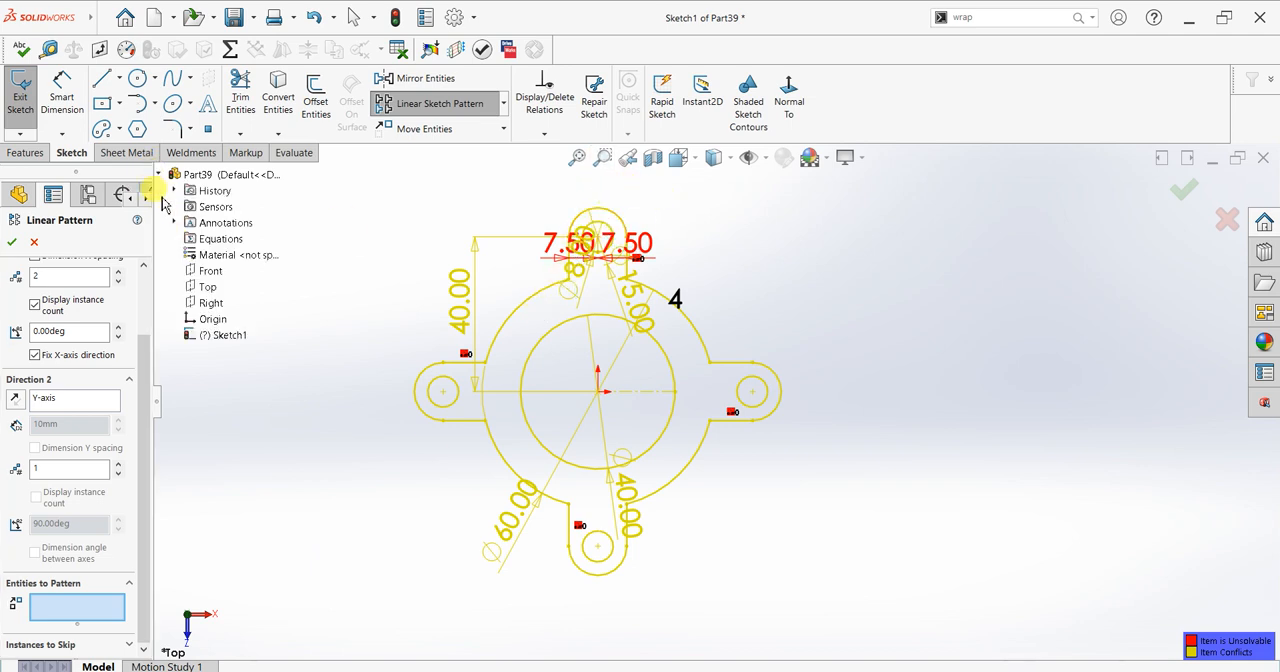
click(222, 337)
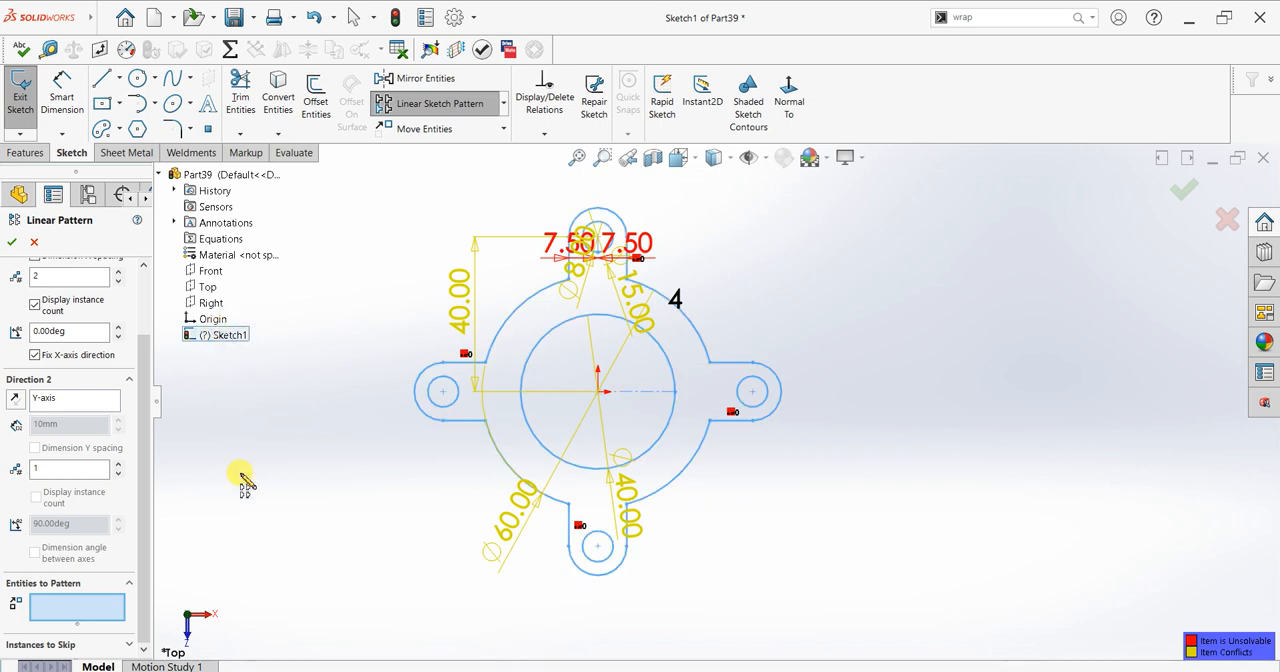
click(100, 605)
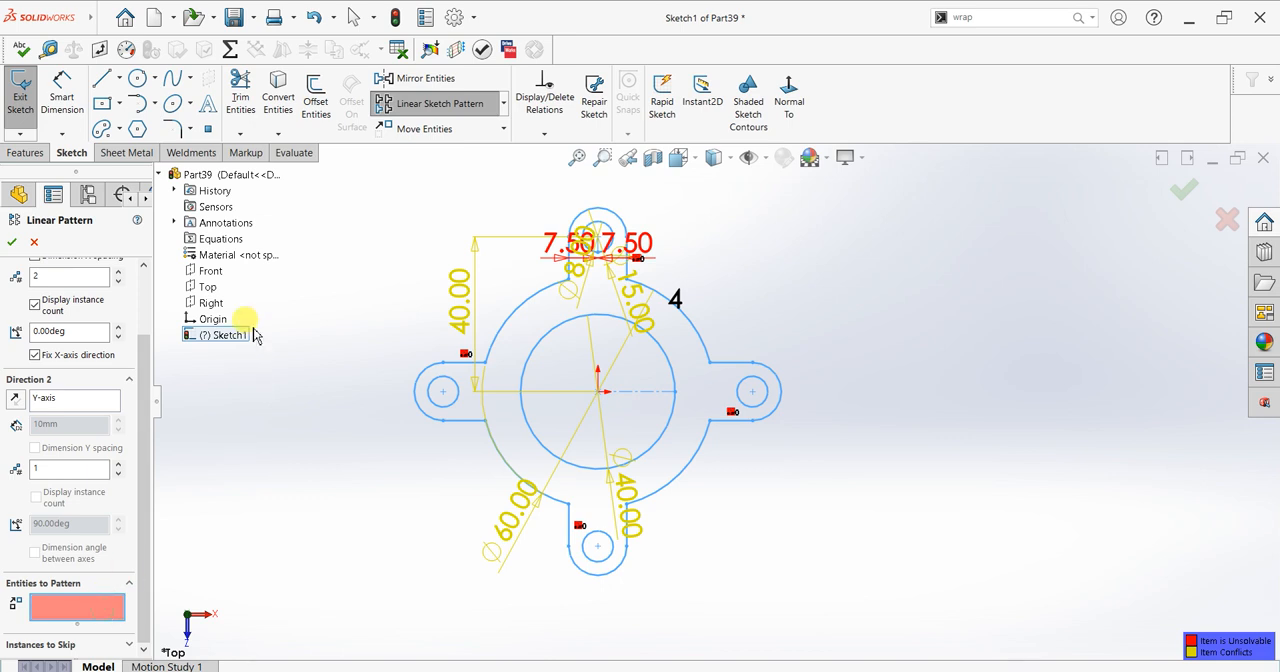
click(228, 337)
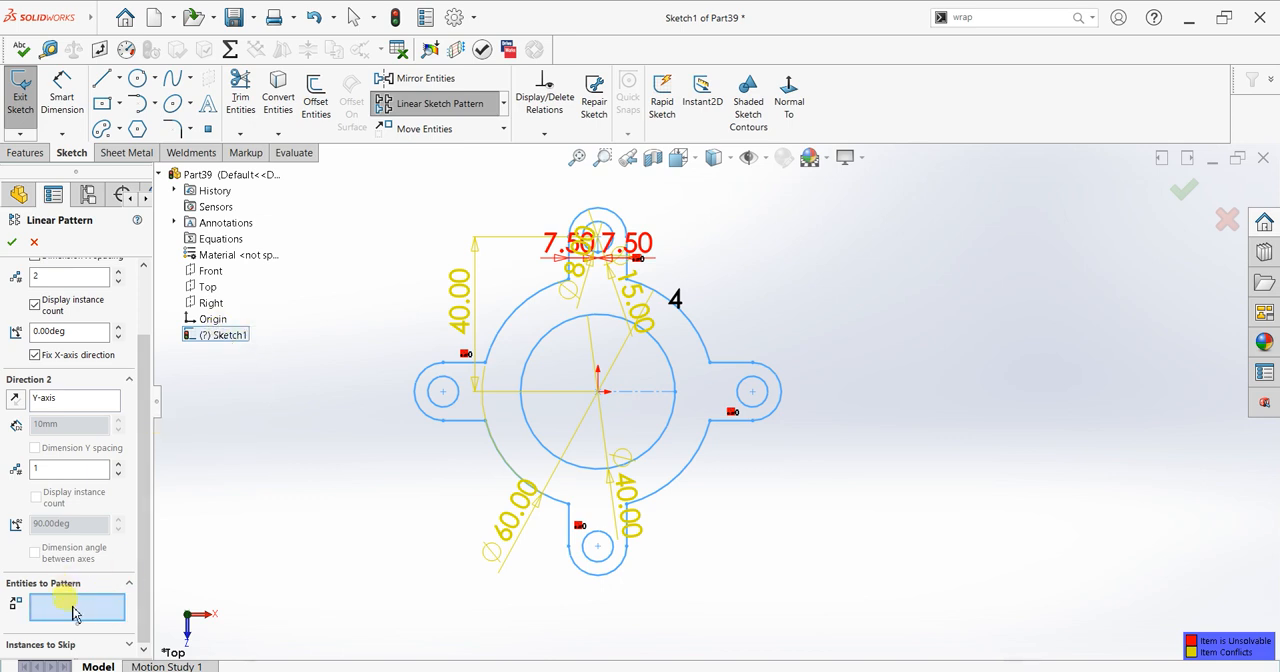
Step: Add the 40 mm circle, the left tab with its hole, and the adjoining left outer arcs to the entities to pattern
click(563, 502)
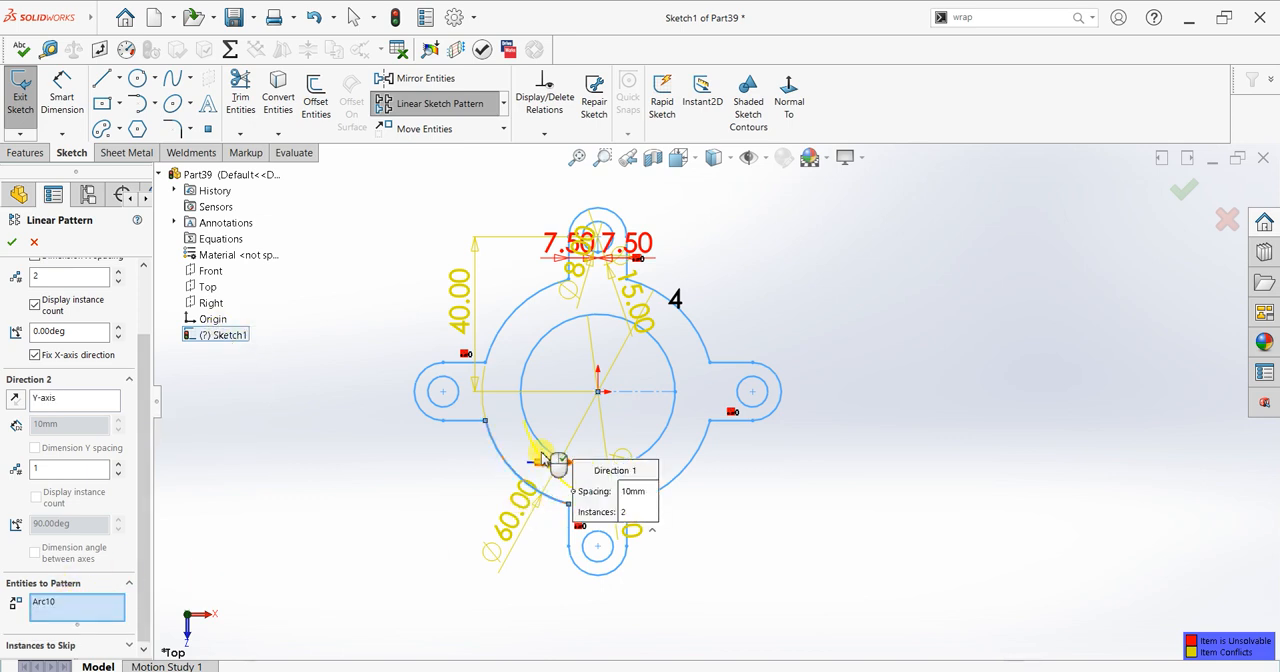
click(533, 436)
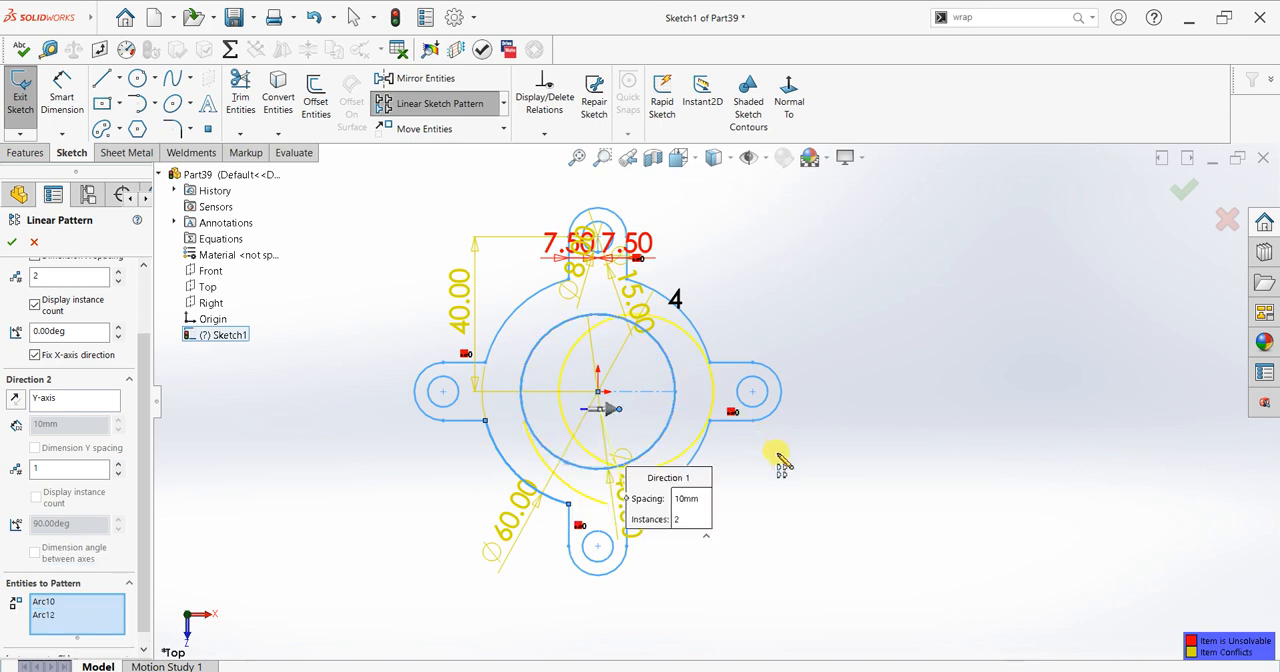
click(465, 422)
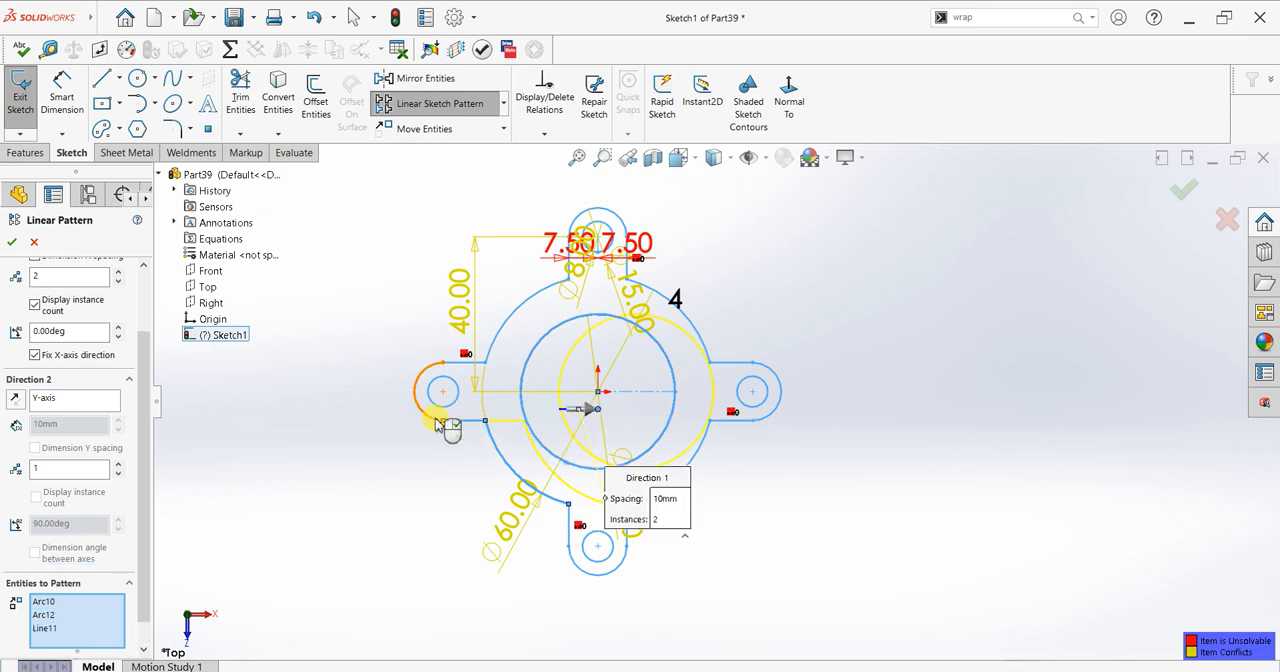
click(443, 418)
click(457, 385)
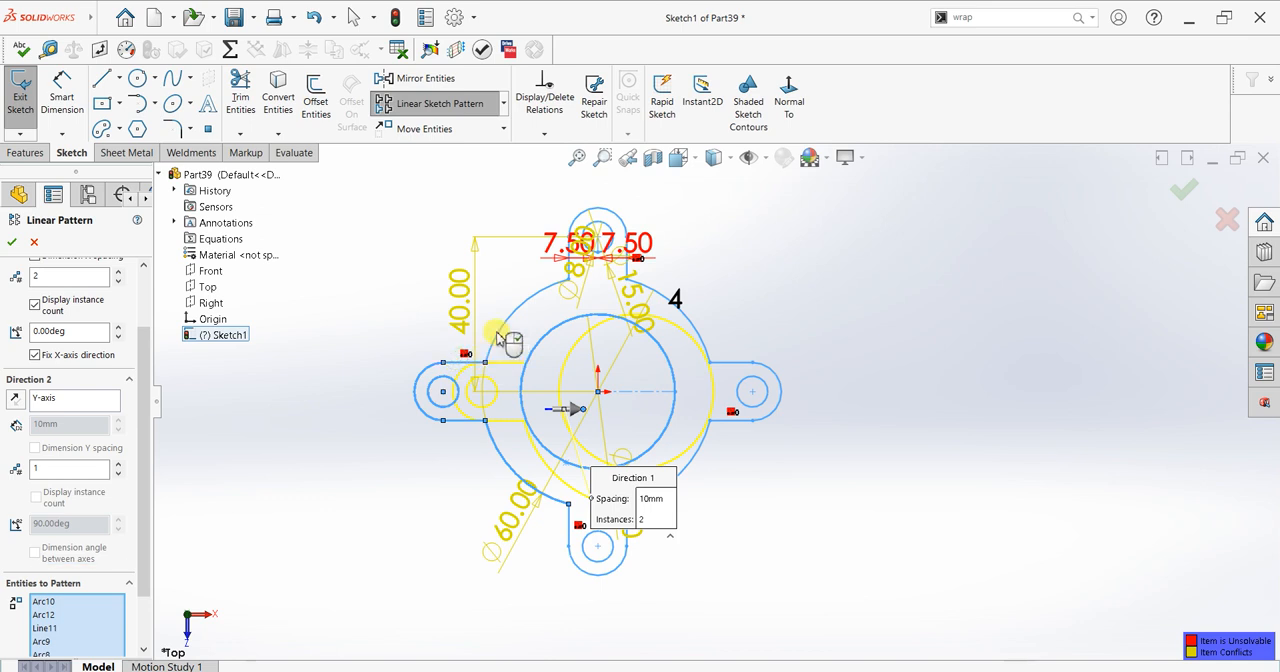
click(497, 335)
click(563, 323)
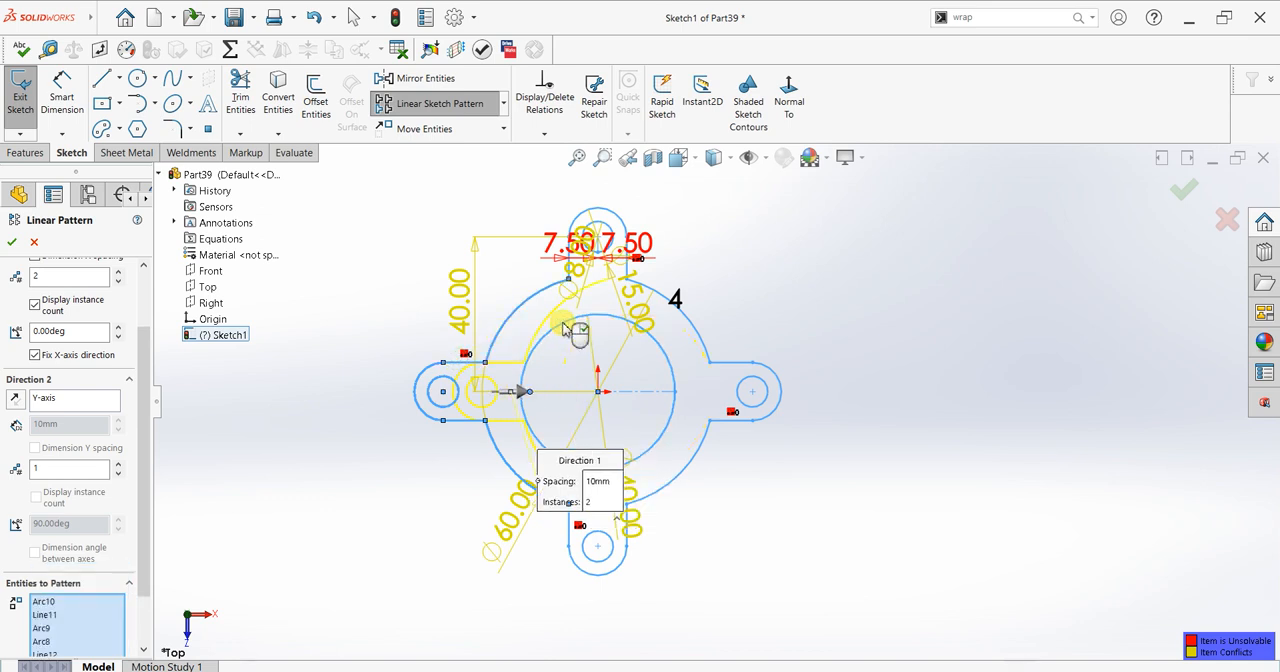
click(569, 319)
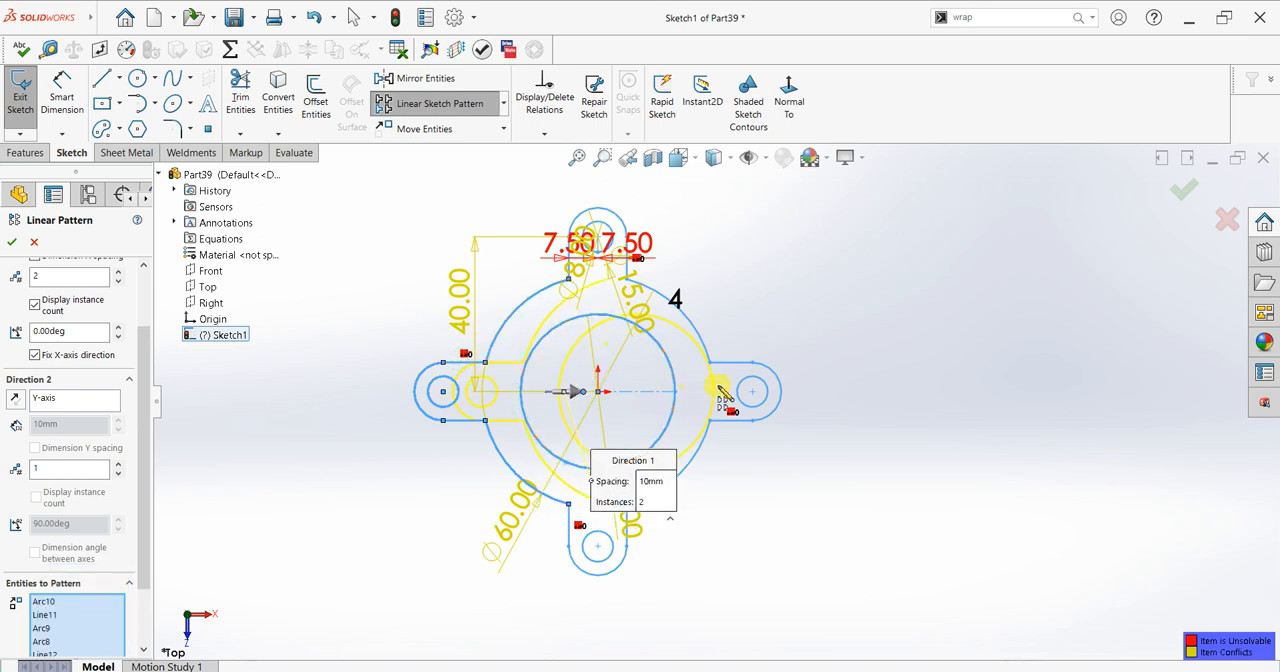
Step: Add the right tab's lines, end arc and hole to the entities to pattern
click(727, 365)
click(758, 377)
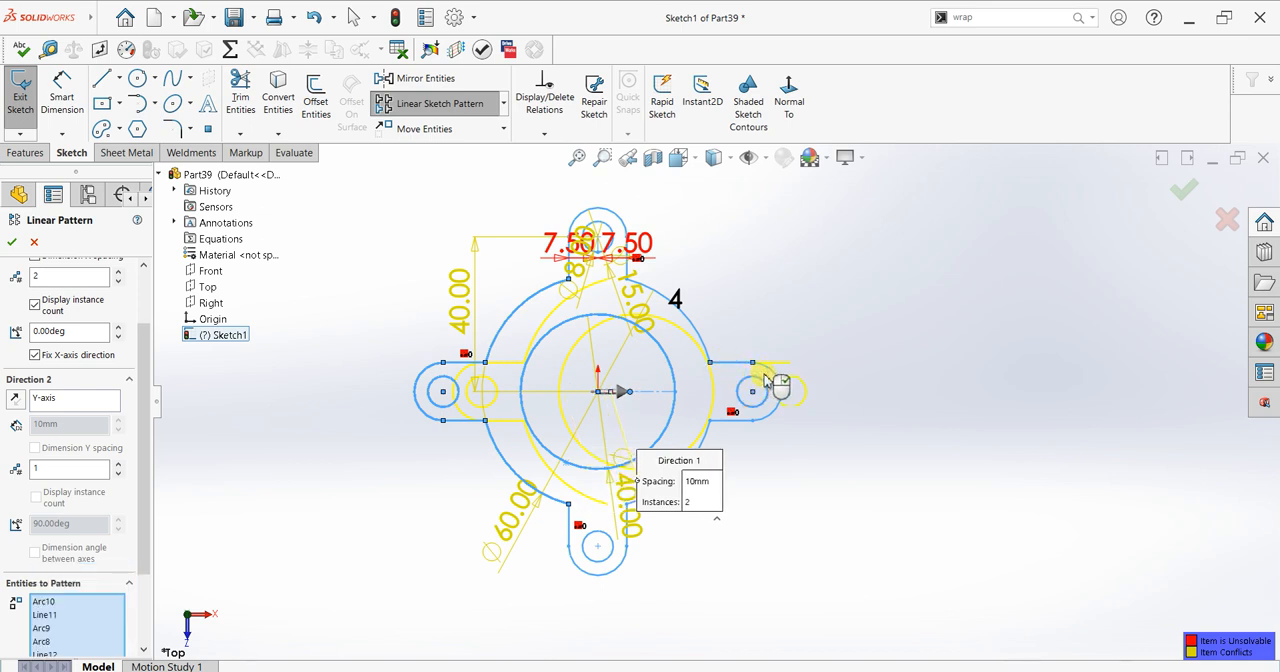
click(773, 378)
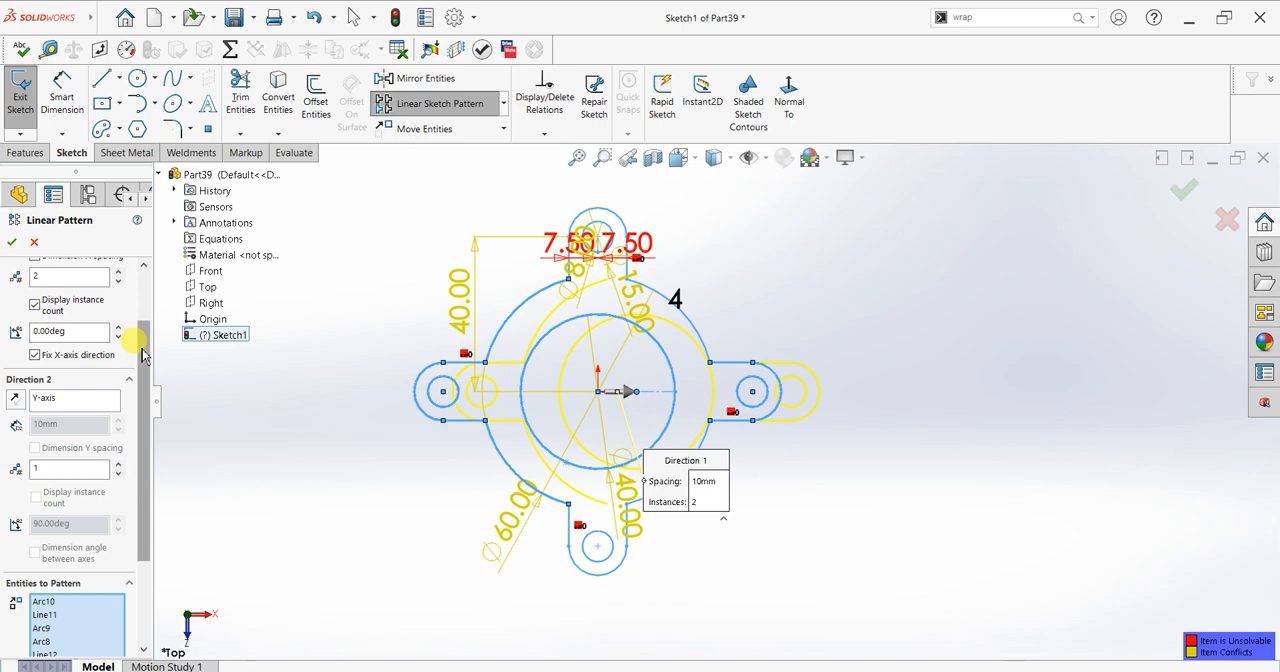
Step: Set the linear pattern along the X-axis to 4 instances with 500 mm spacing
drag(143, 340, 142, 290)
double_click(75, 357)
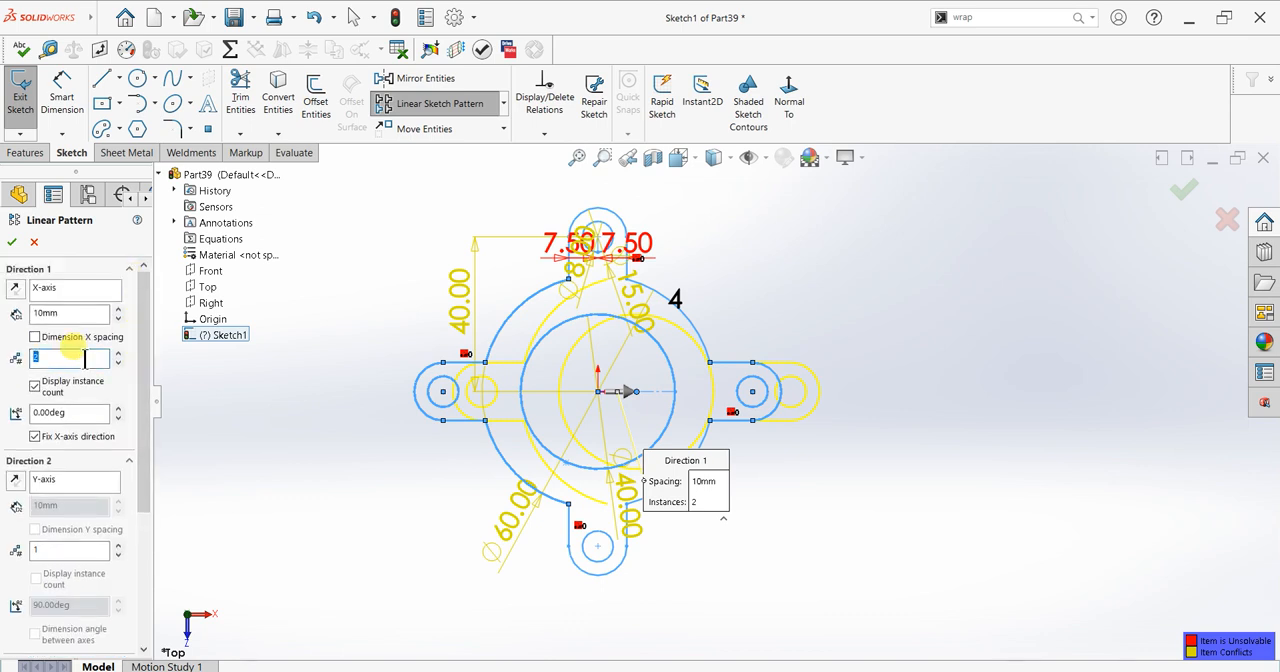
click(63, 313)
text(500)
key(Return)
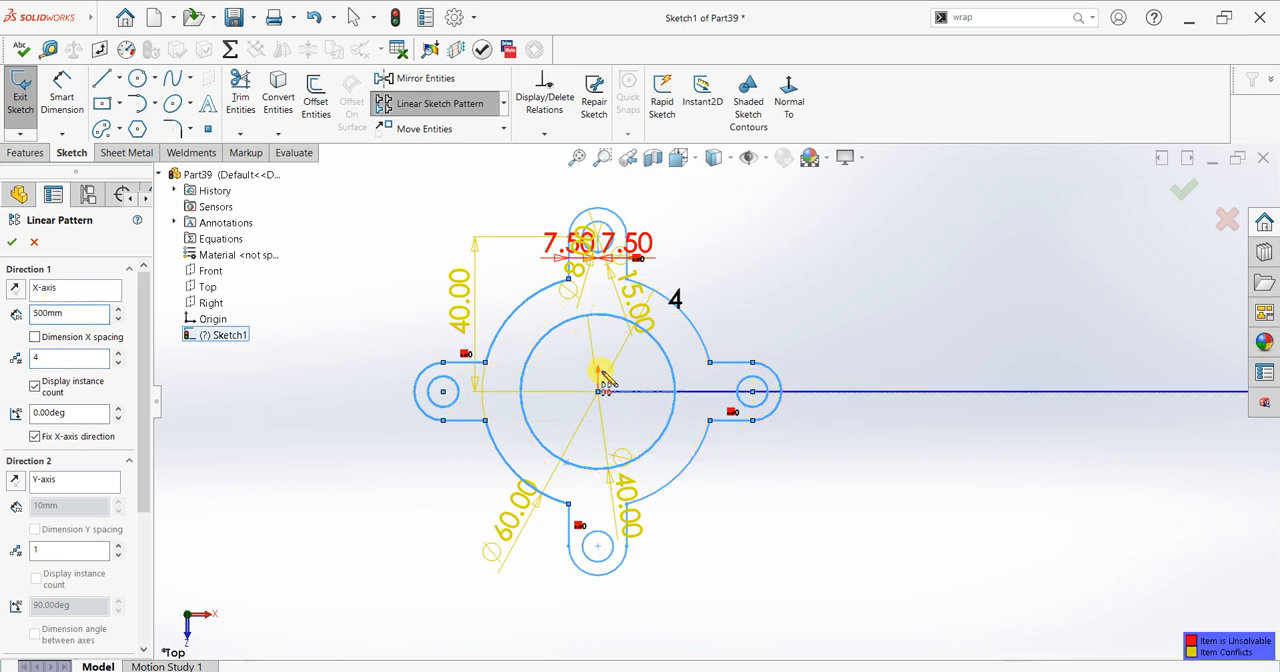
Step: Set the X-axis pattern spacing to 100 mm
scroll(604, 378, up, 5)
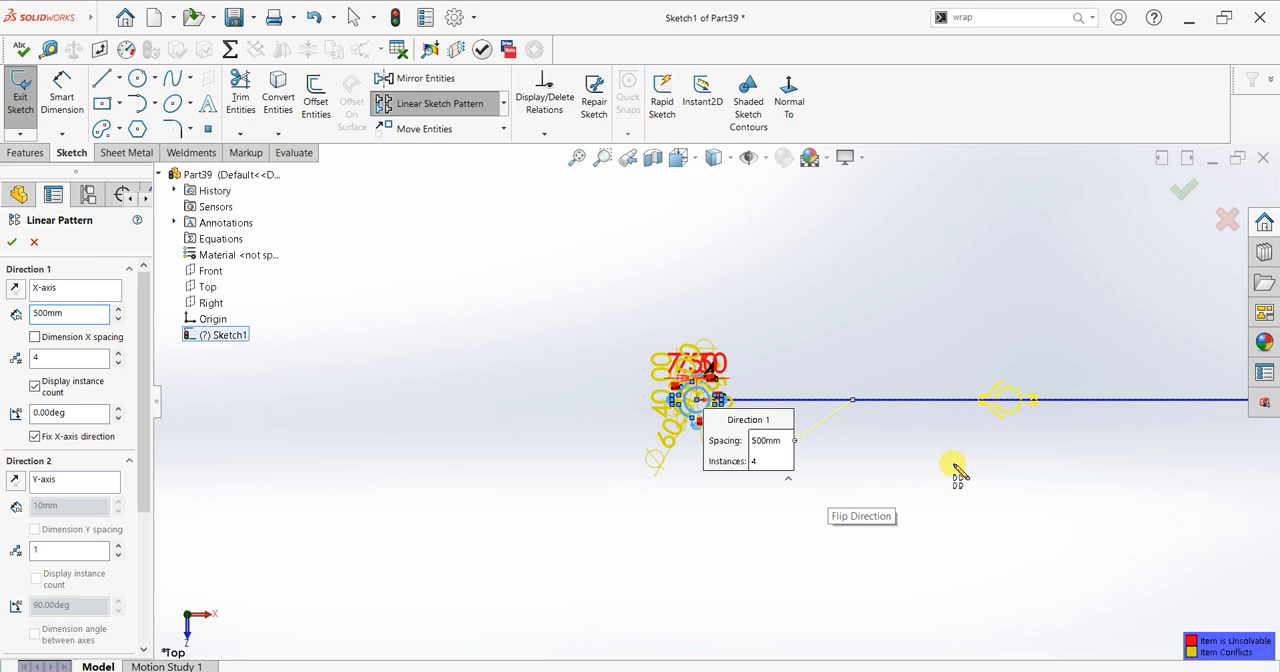
scroll(955, 470, down, 3)
double_click(72, 312)
text(100)
key(Return)
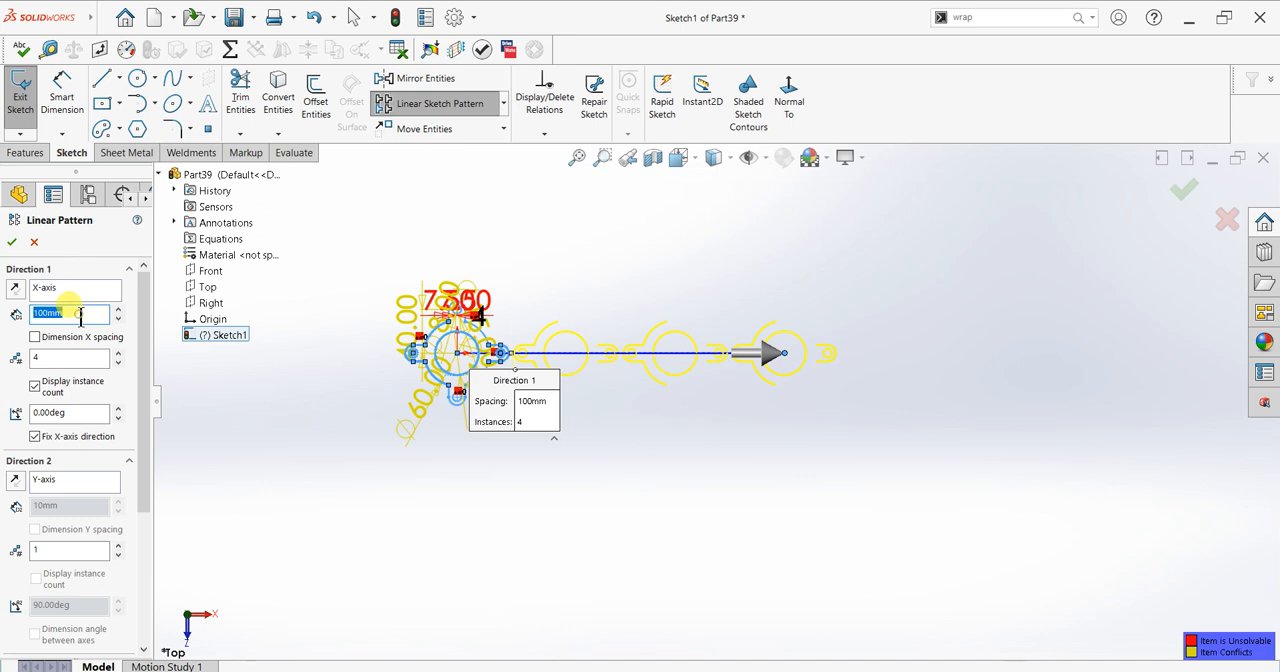
Step: Set the X-axis pattern spacing to 150 mm
text(1)
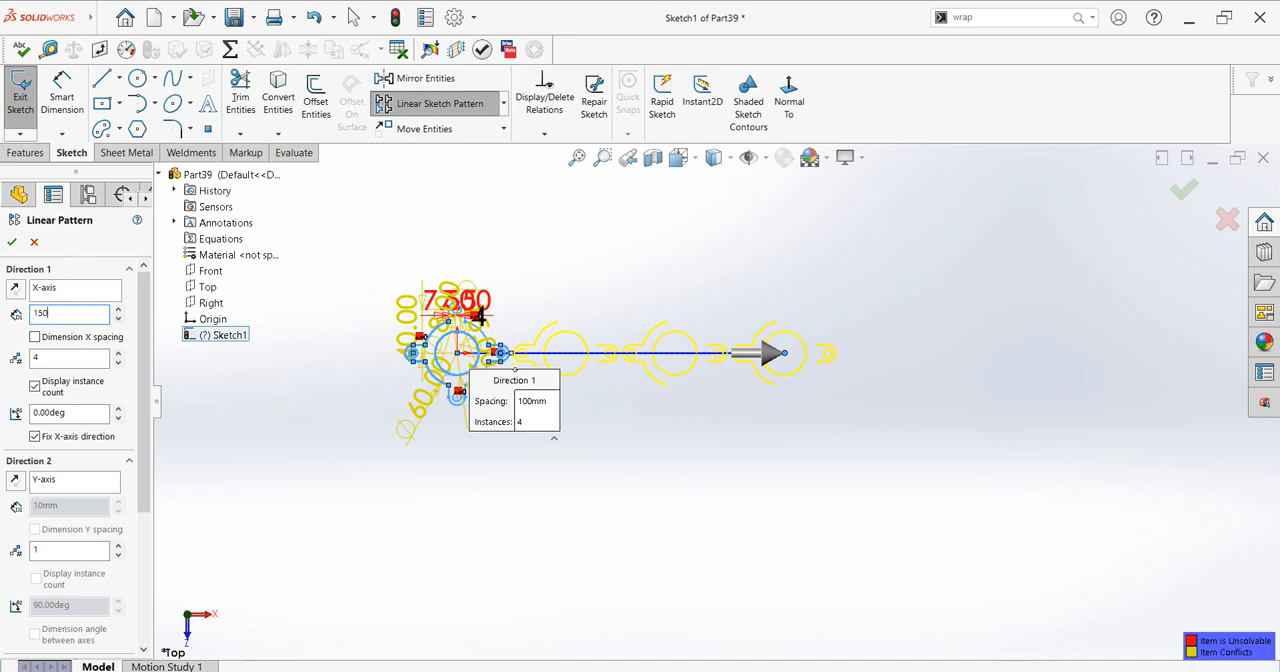
text(50)
key(Return)
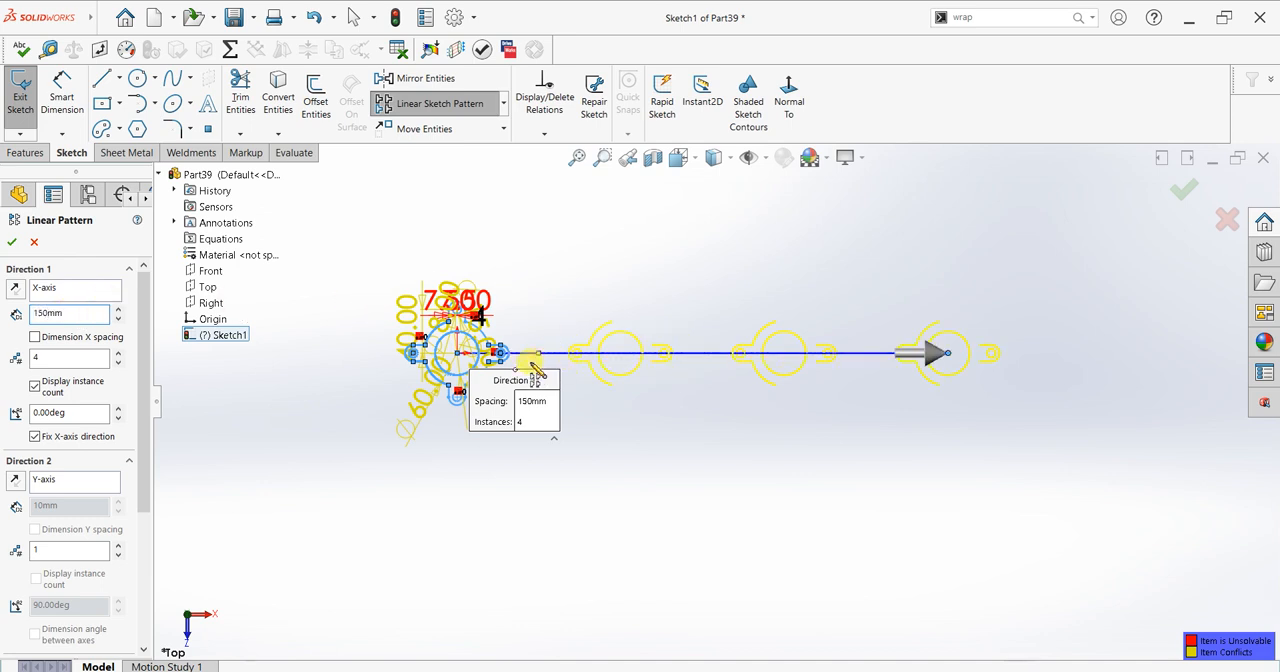
Step: Add the upper tab with its hole and the two right-hand outer arcs to the entities to pattern
scroll(474, 343, down, 5)
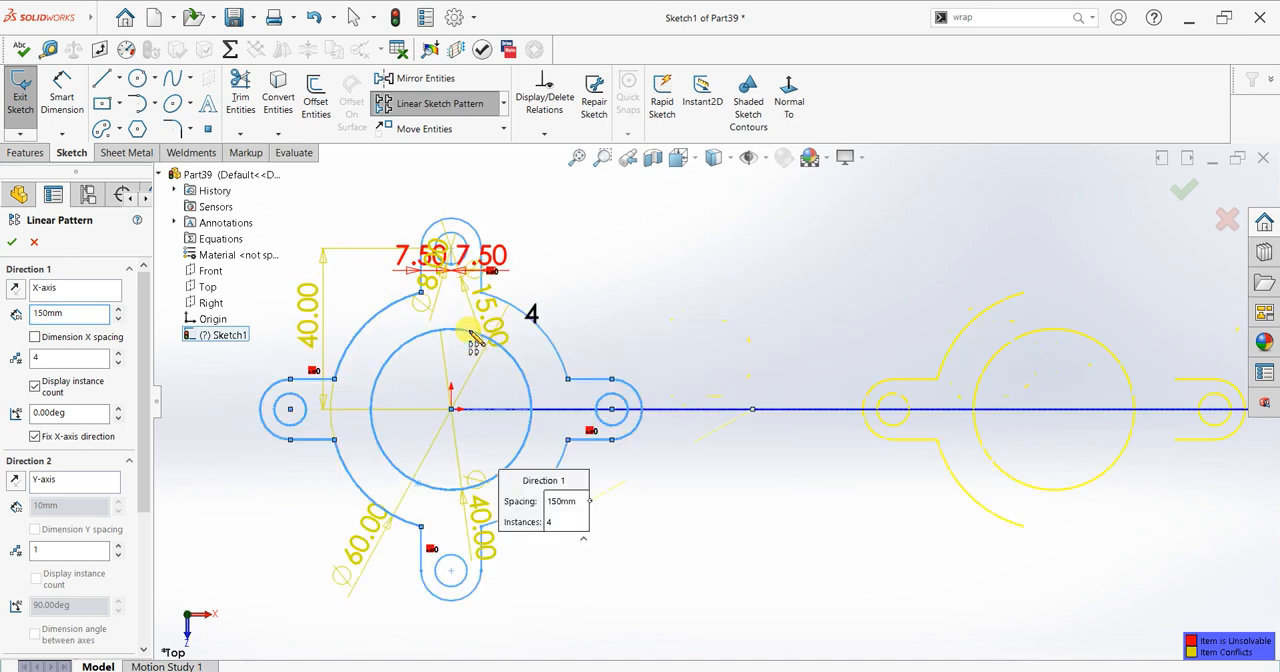
click(477, 239)
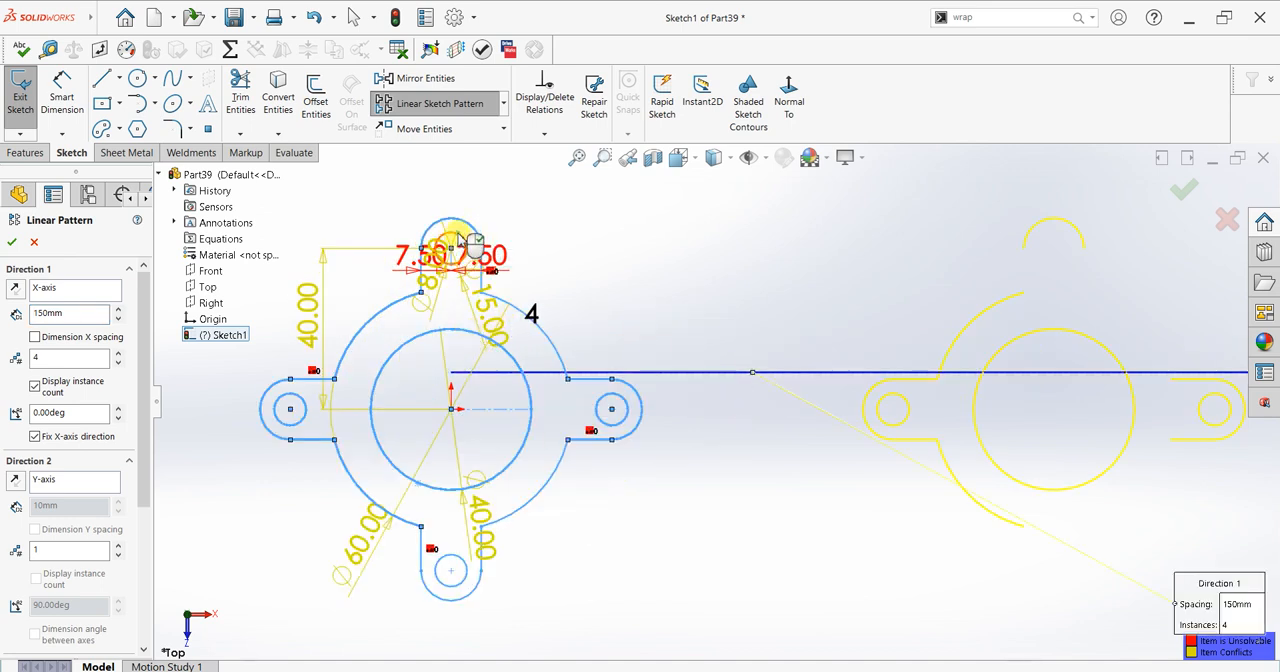
click(425, 290)
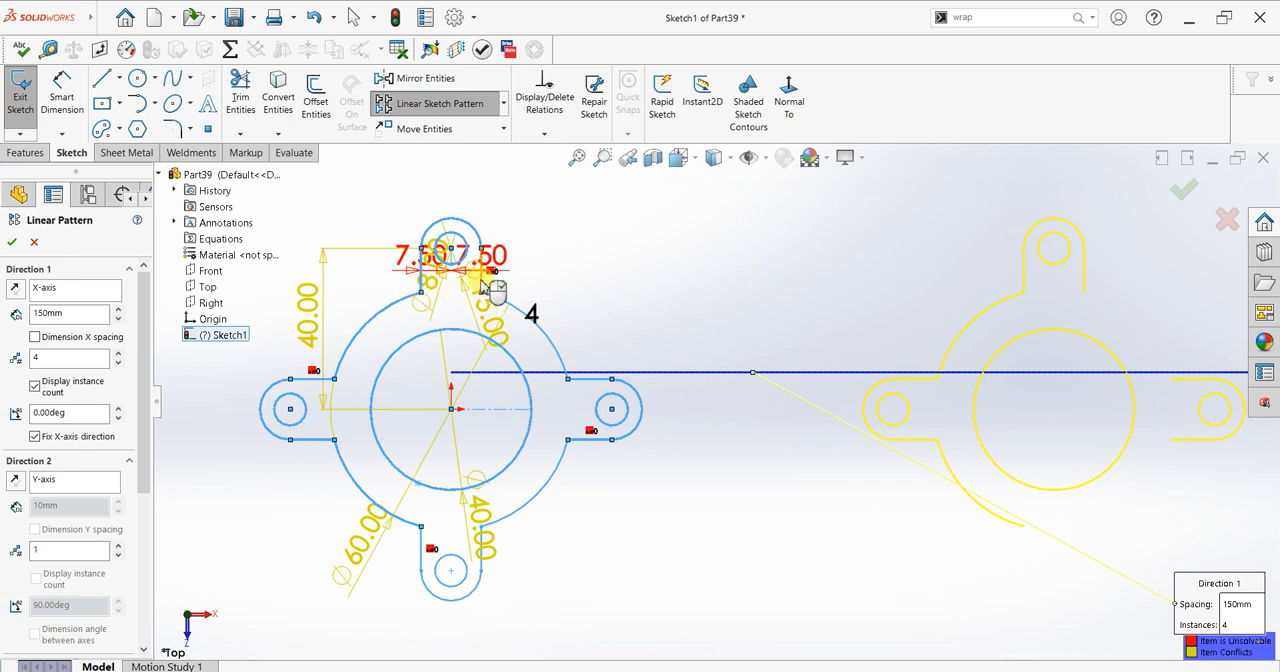
click(503, 300)
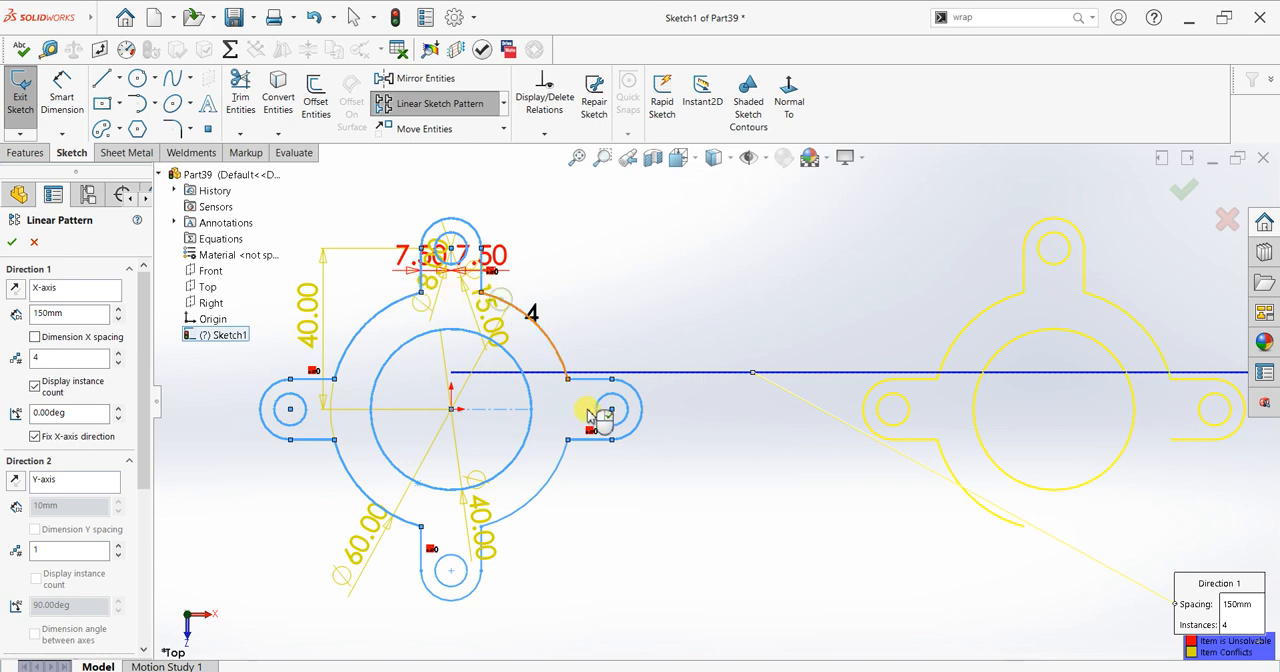
click(559, 463)
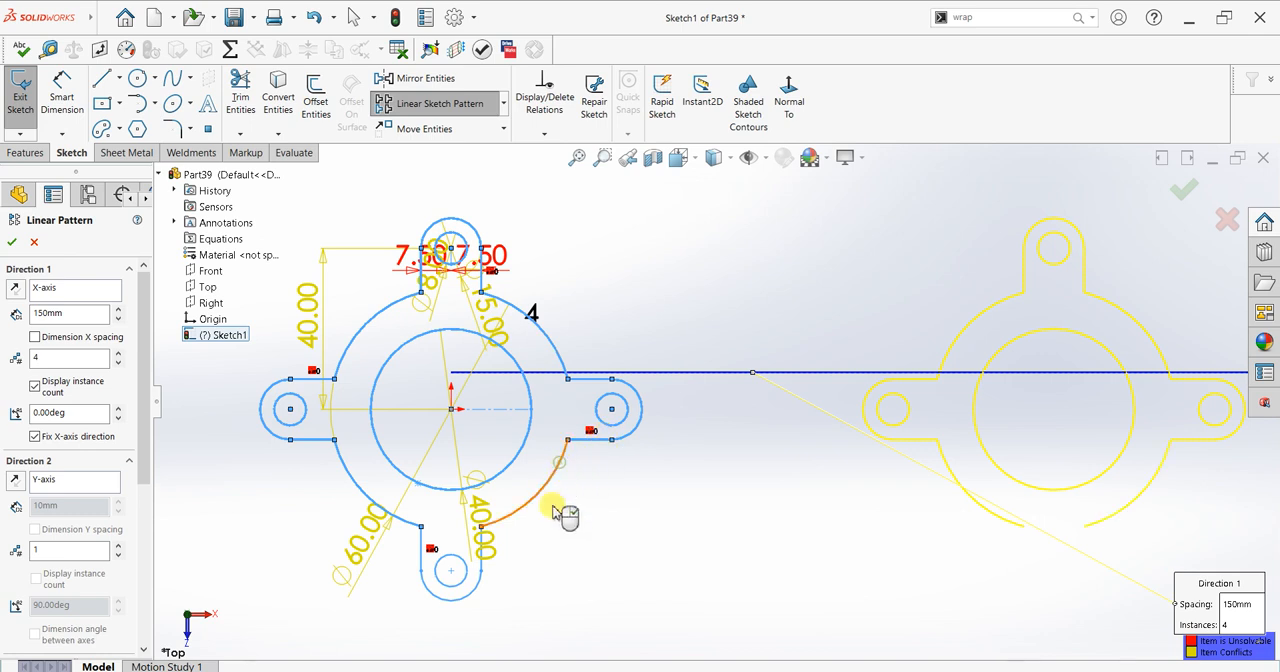
Step: Add the lower tab's outline and hole to the entities to pattern and finish the linear sketch pattern
click(456, 594)
click(459, 598)
click(423, 561)
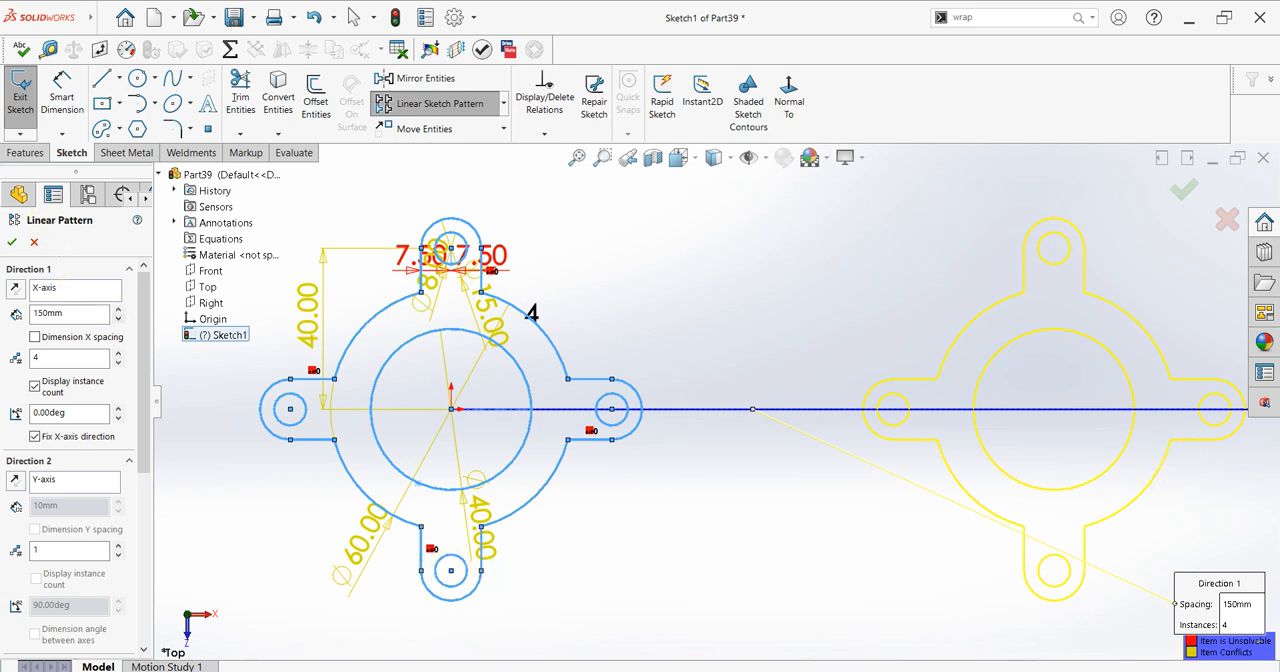
click(10, 243)
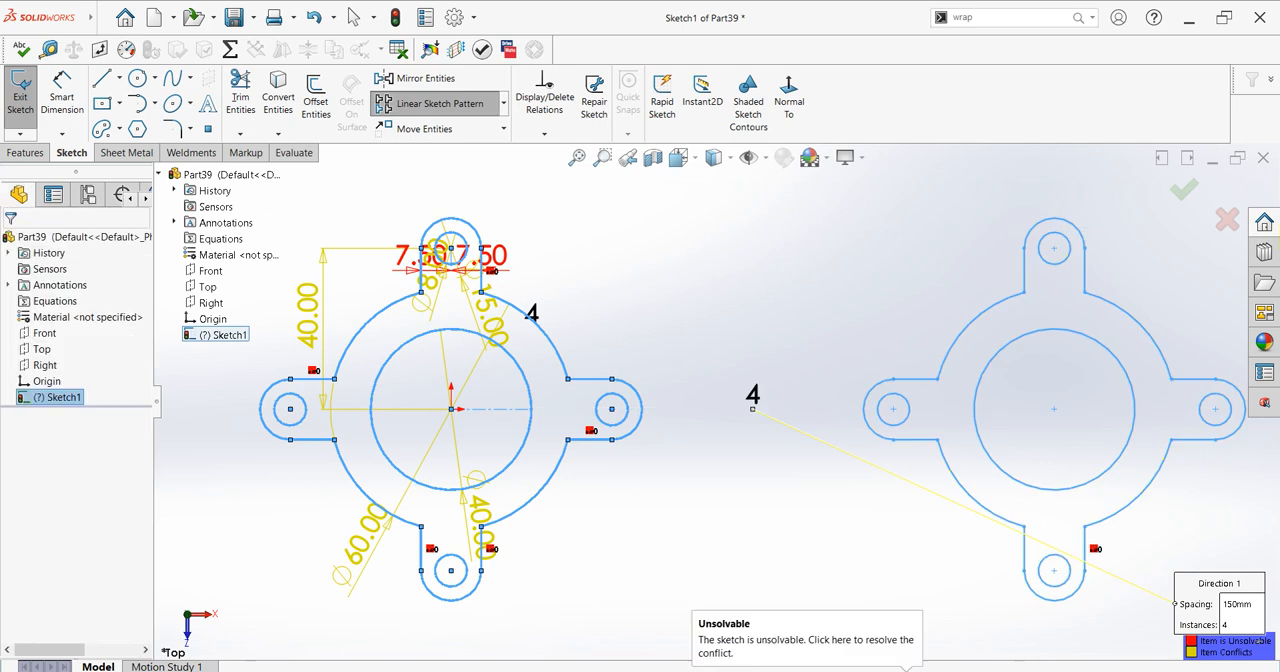
Step: Extrude the four patterned flange profiles as a blind boss 8 mm deep
click(25, 152)
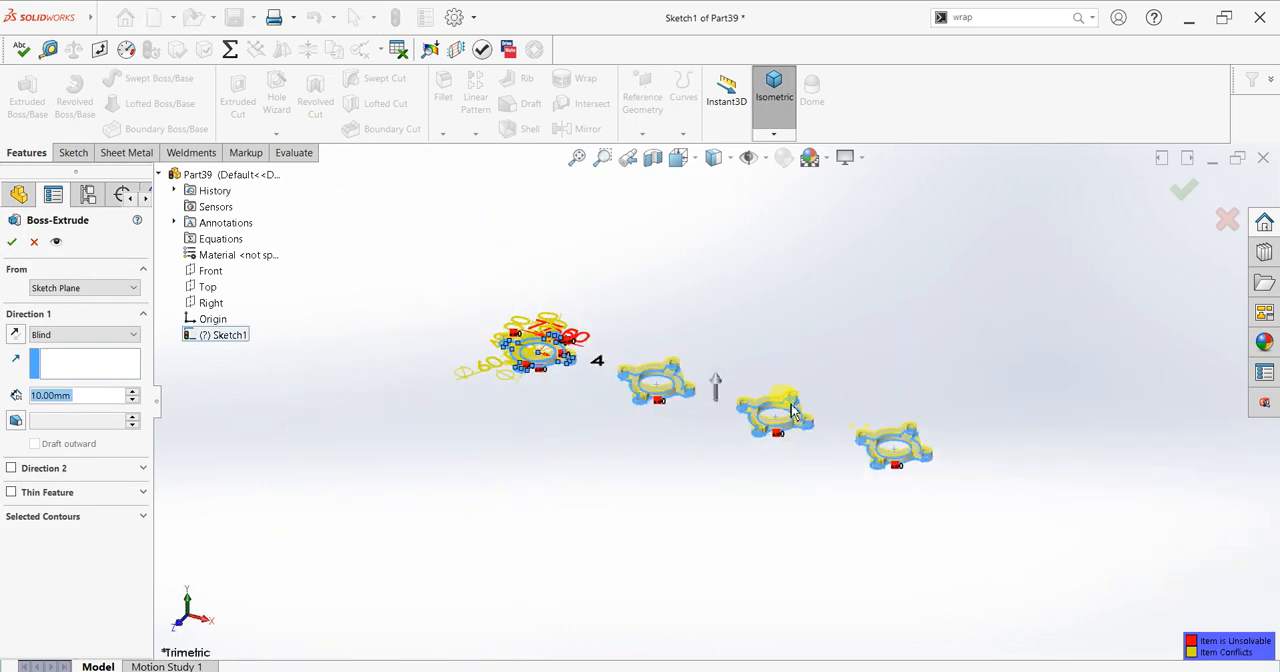
scroll(750, 380, down, 5)
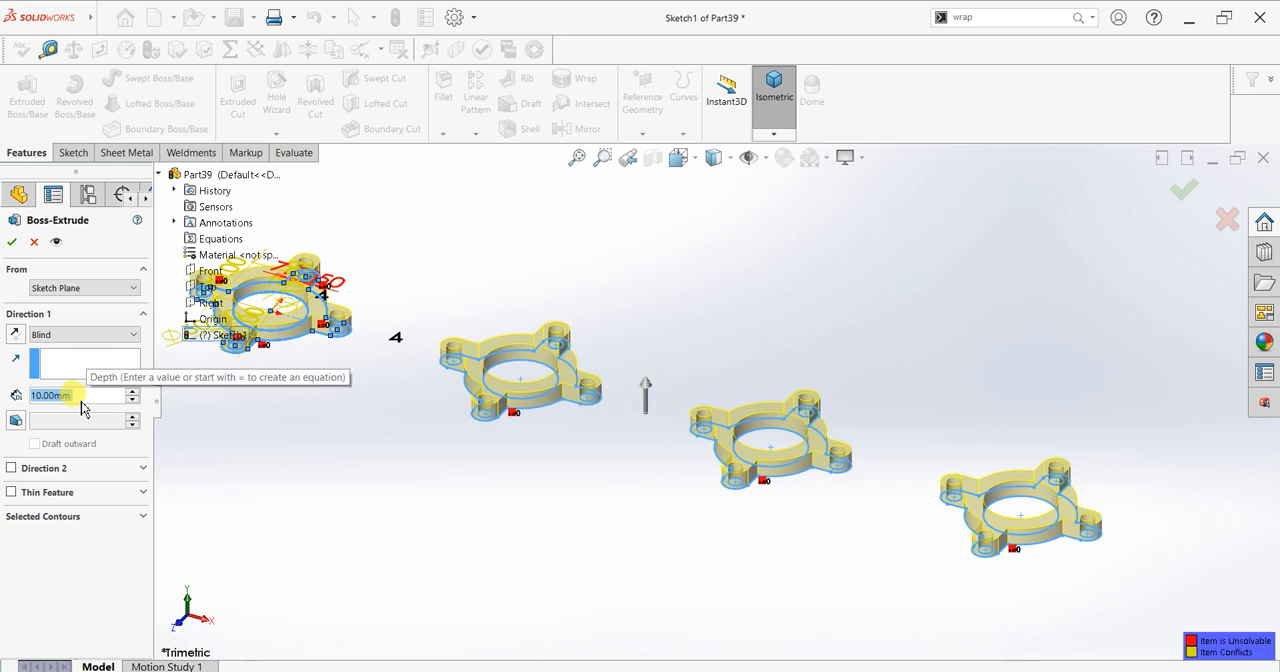
text(8)
key(Return)
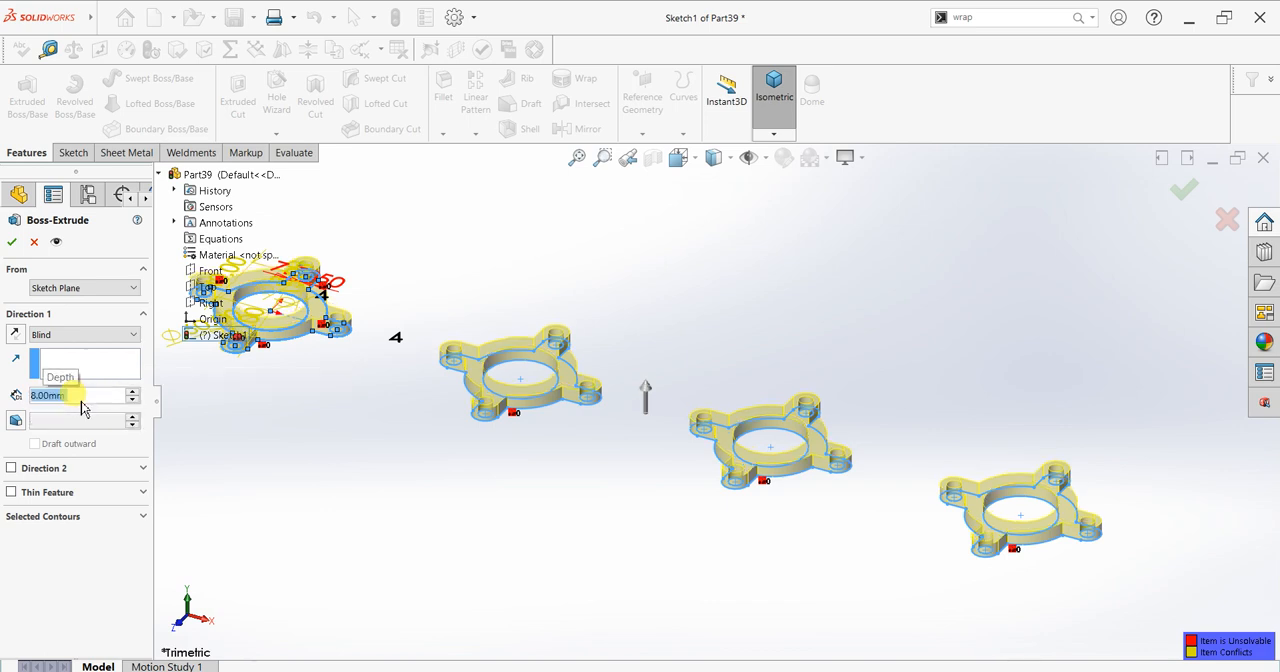
click(11, 242)
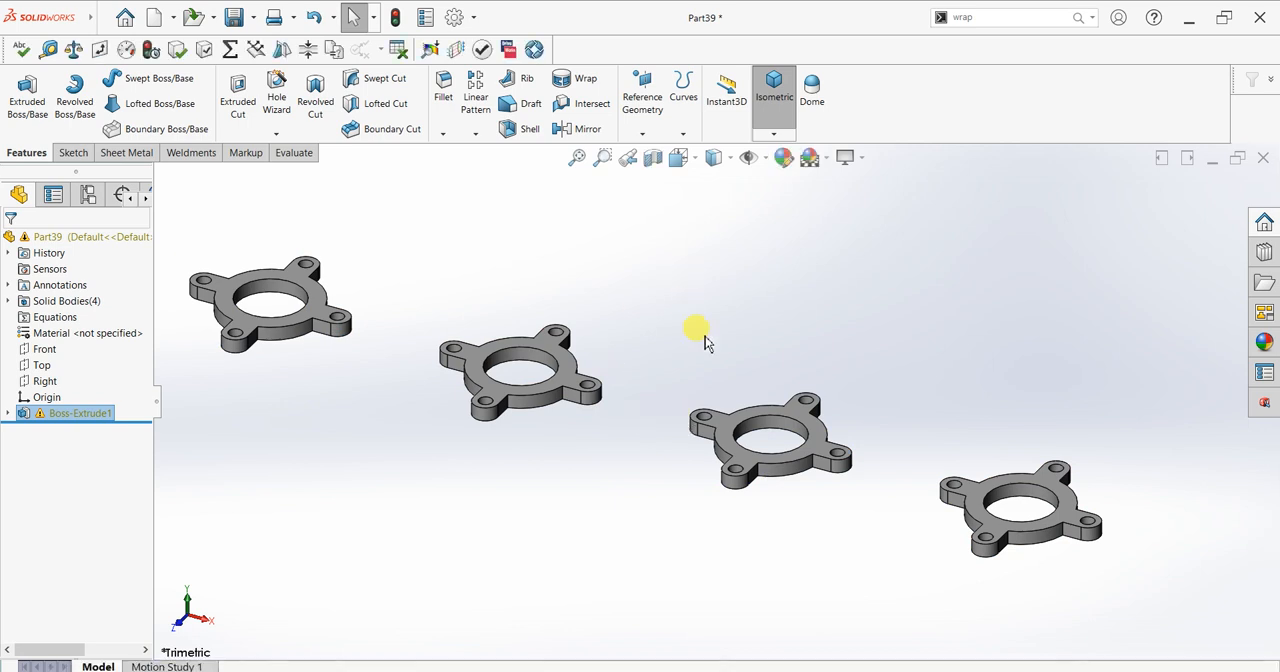
Step: Create a reference plane offset 200 mm from the Front plane with the offset direction flipped
scroll(705, 336, up, 3)
scroll(760, 302, down, 1)
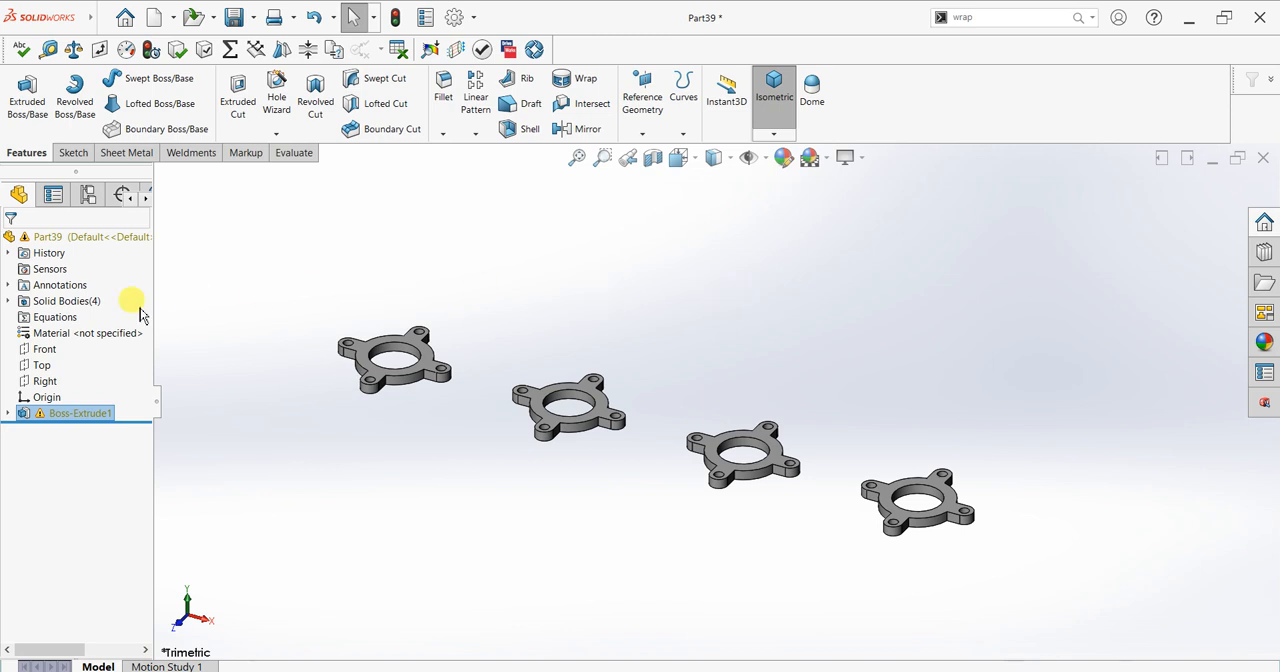
click(50, 352)
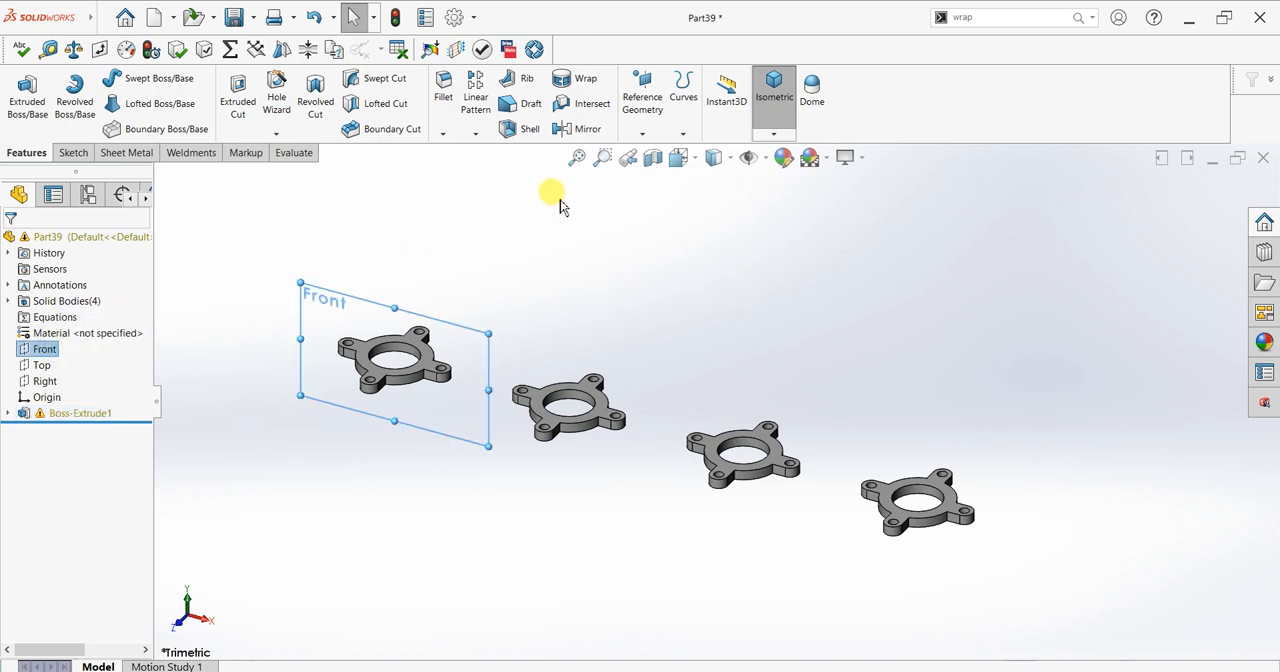
click(648, 127)
click(652, 154)
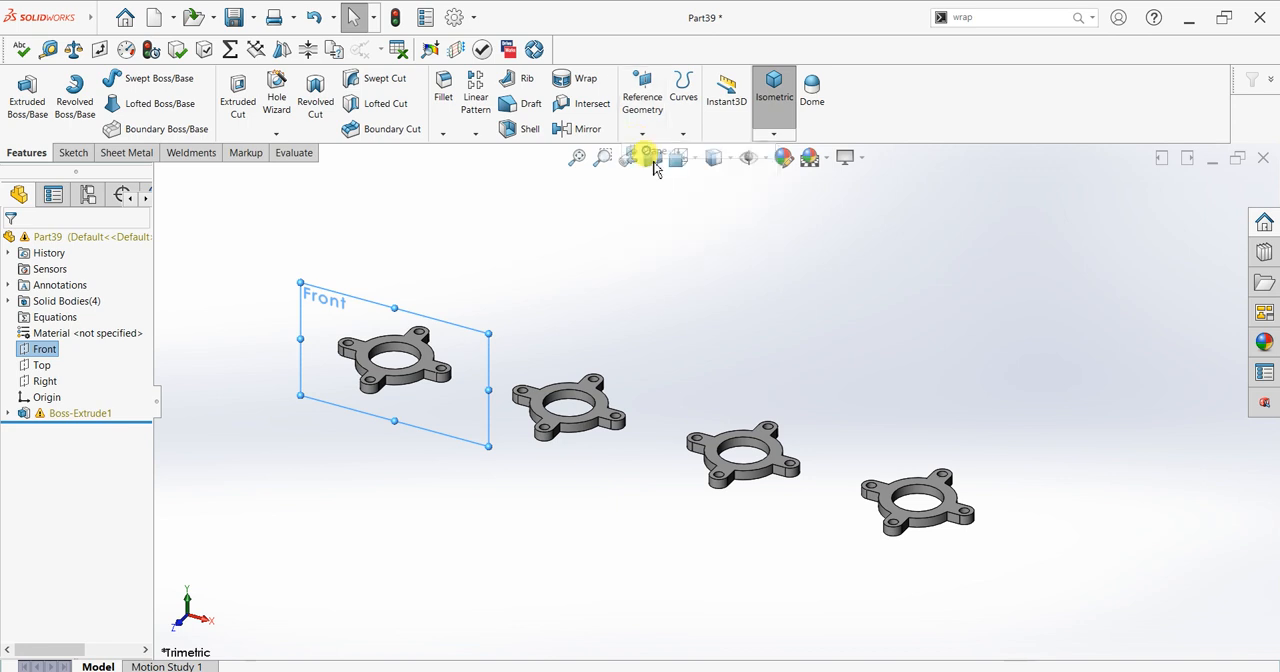
middle_drag(762, 378, 691, 361)
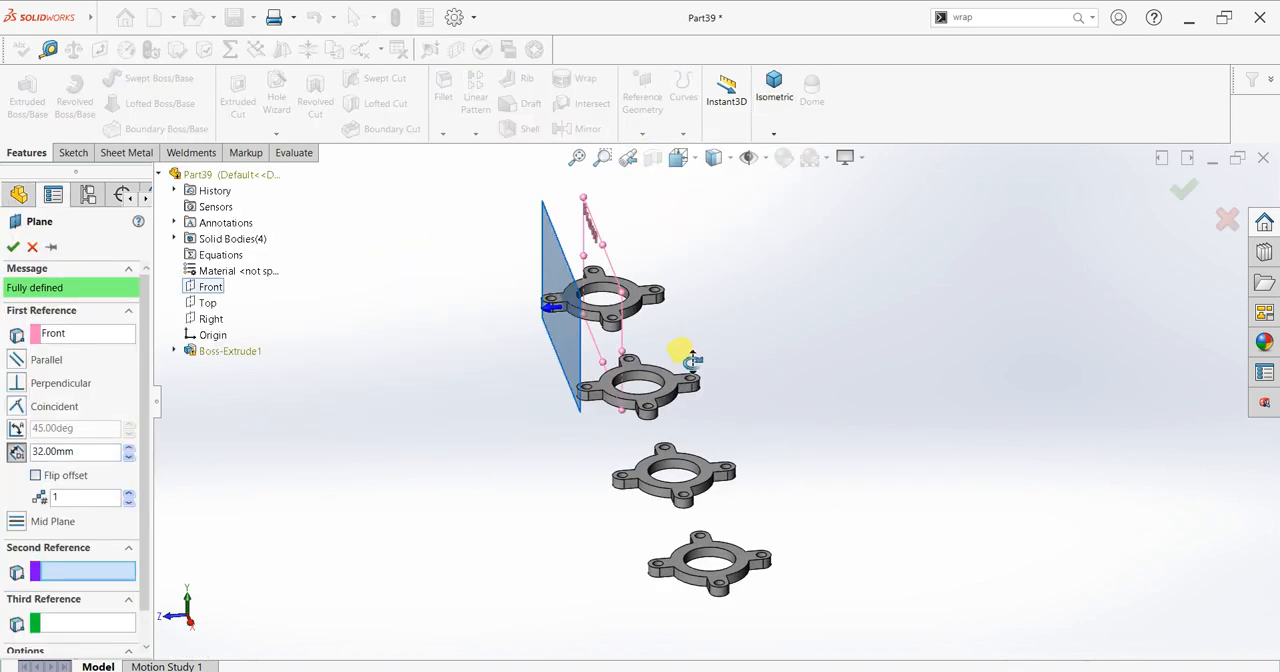
click(36, 475)
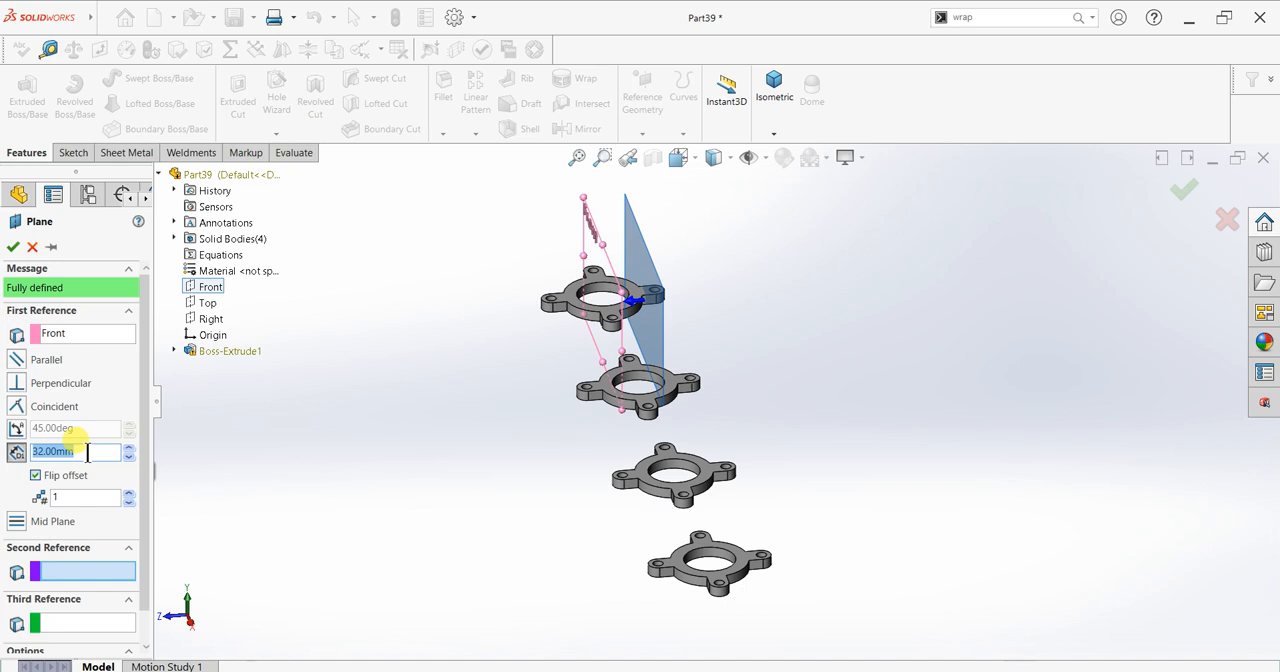
text(200)
key(Return)
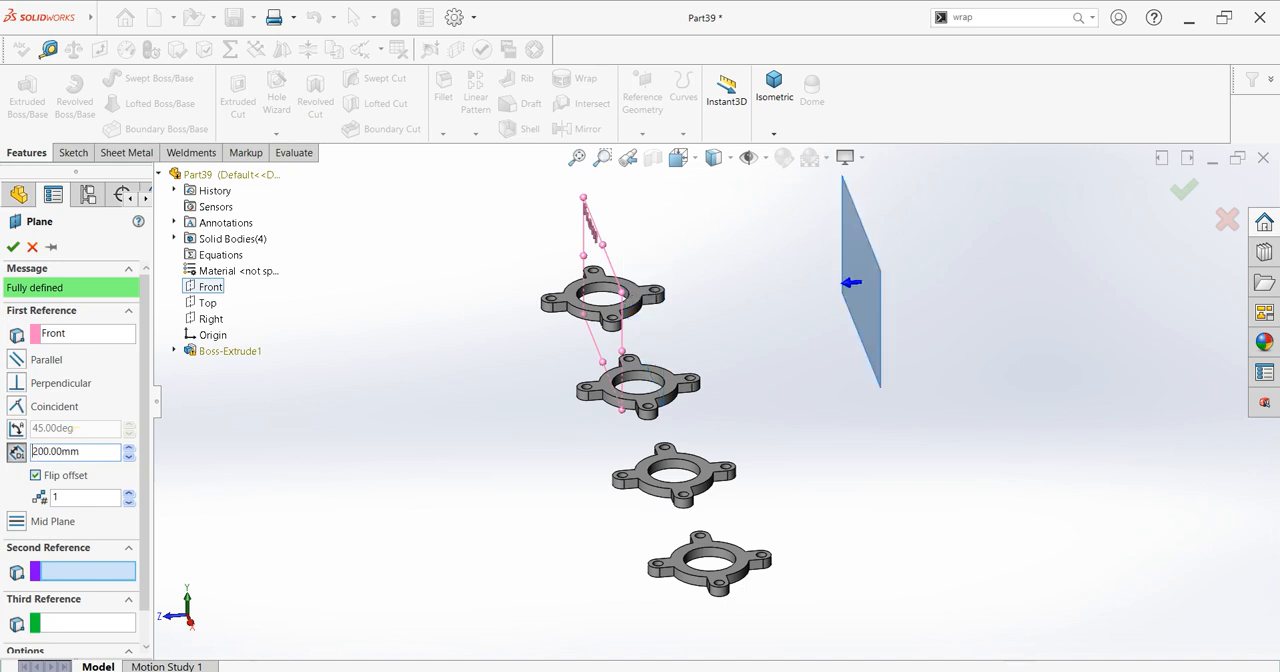
click(12, 248)
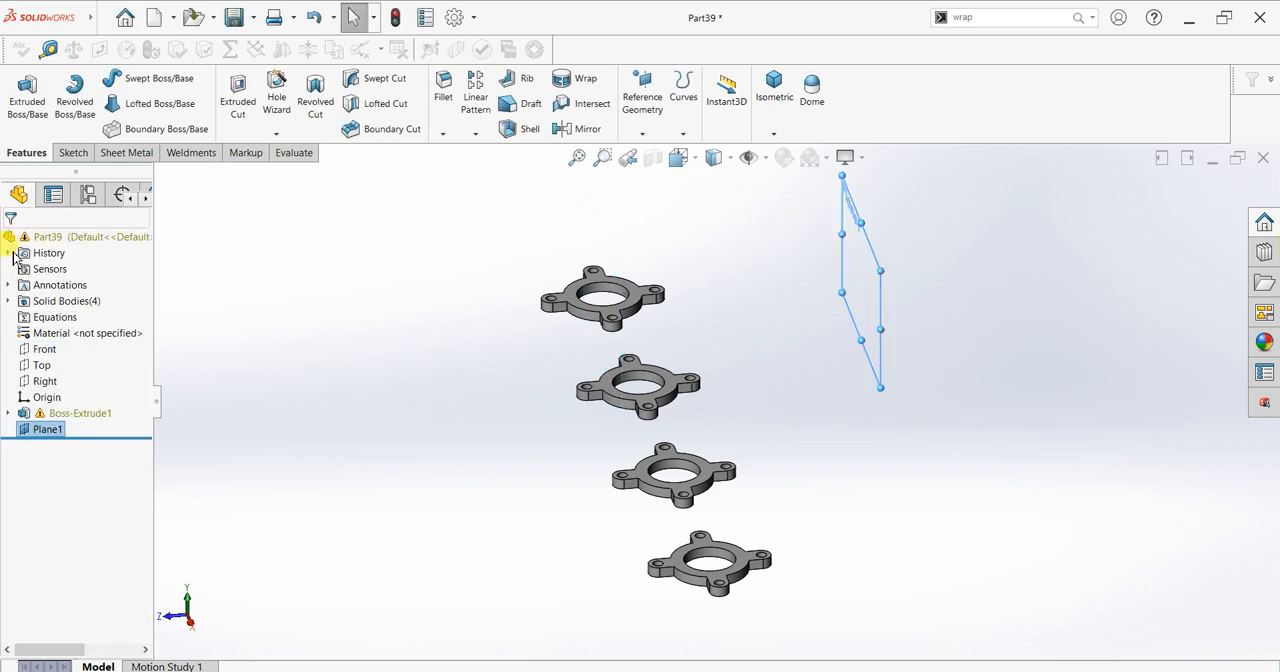
Step: Set the new reference plane's offset from the Front plane to 300 mm
right_click(48, 429)
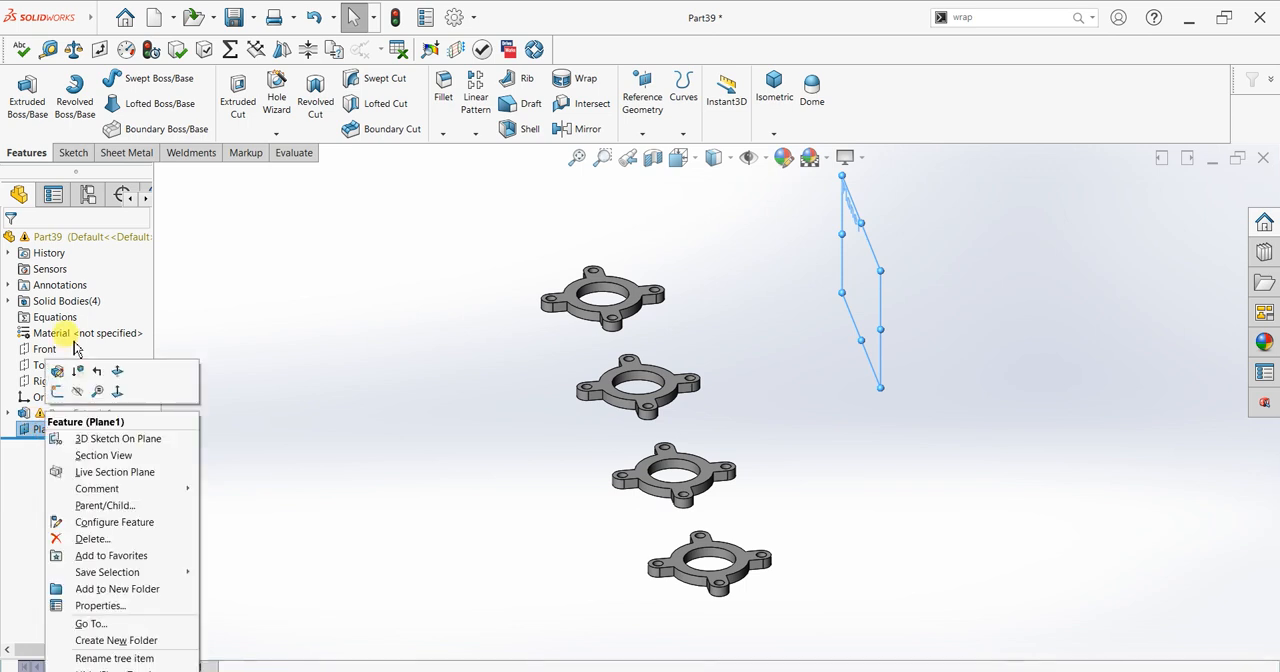
click(60, 376)
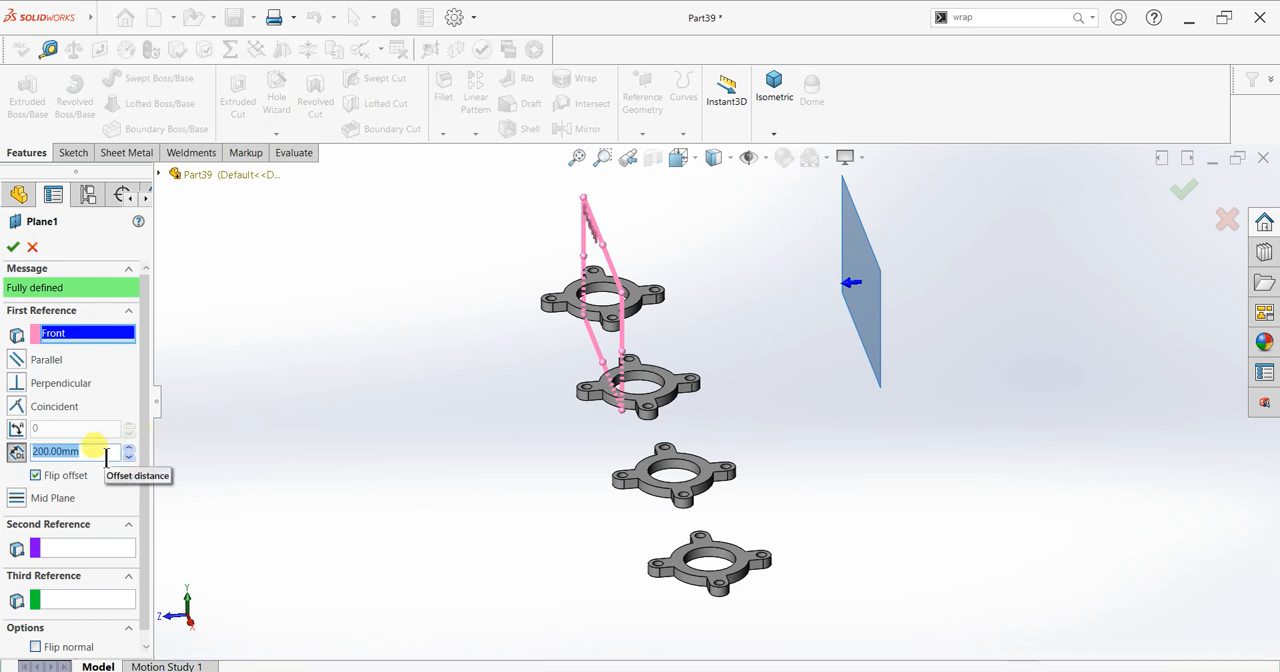
text(300)
key(Return)
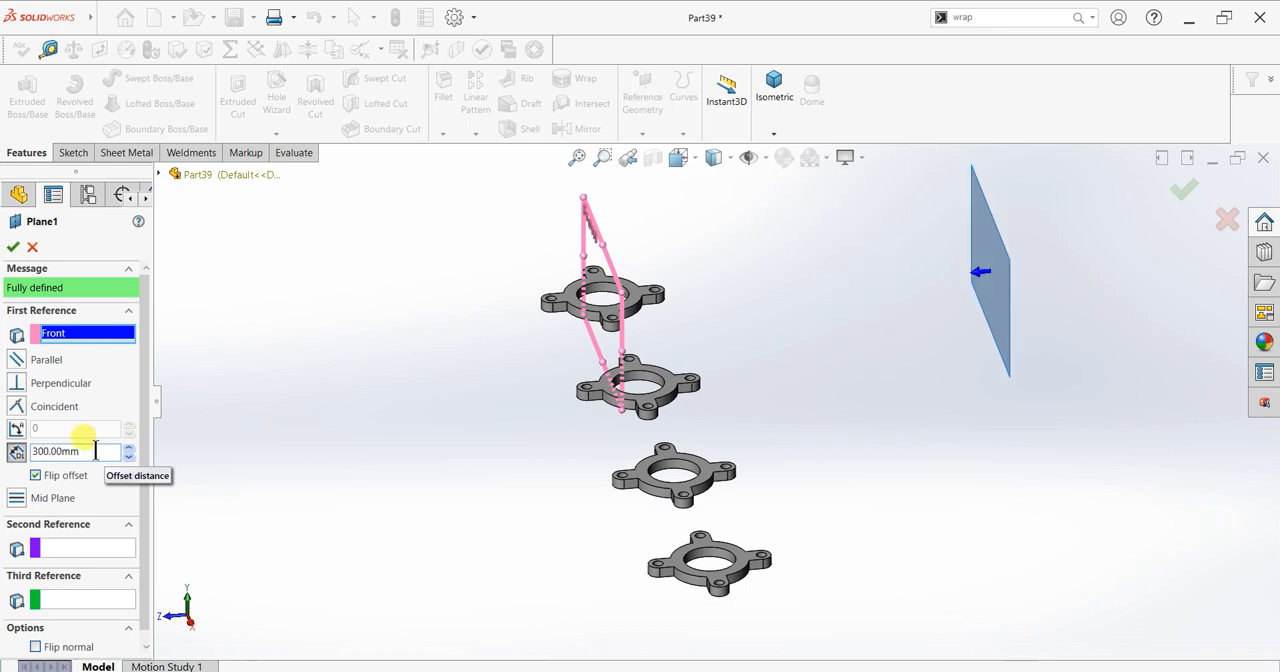
click(13, 247)
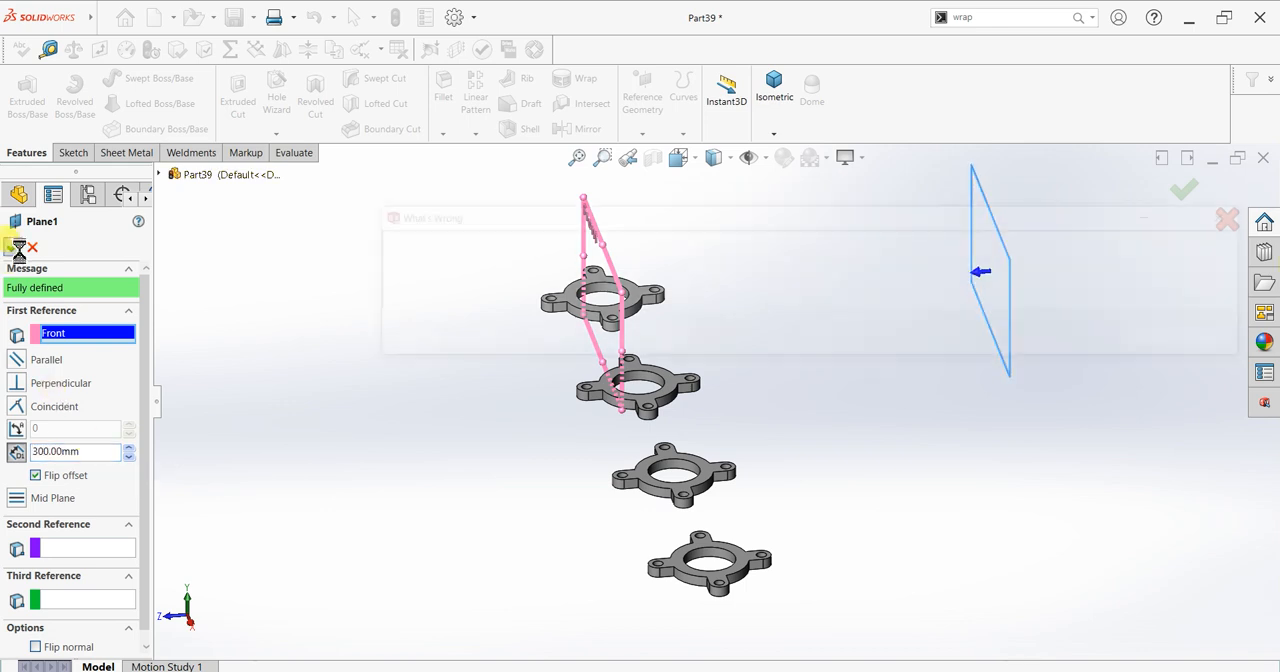
click(1174, 340)
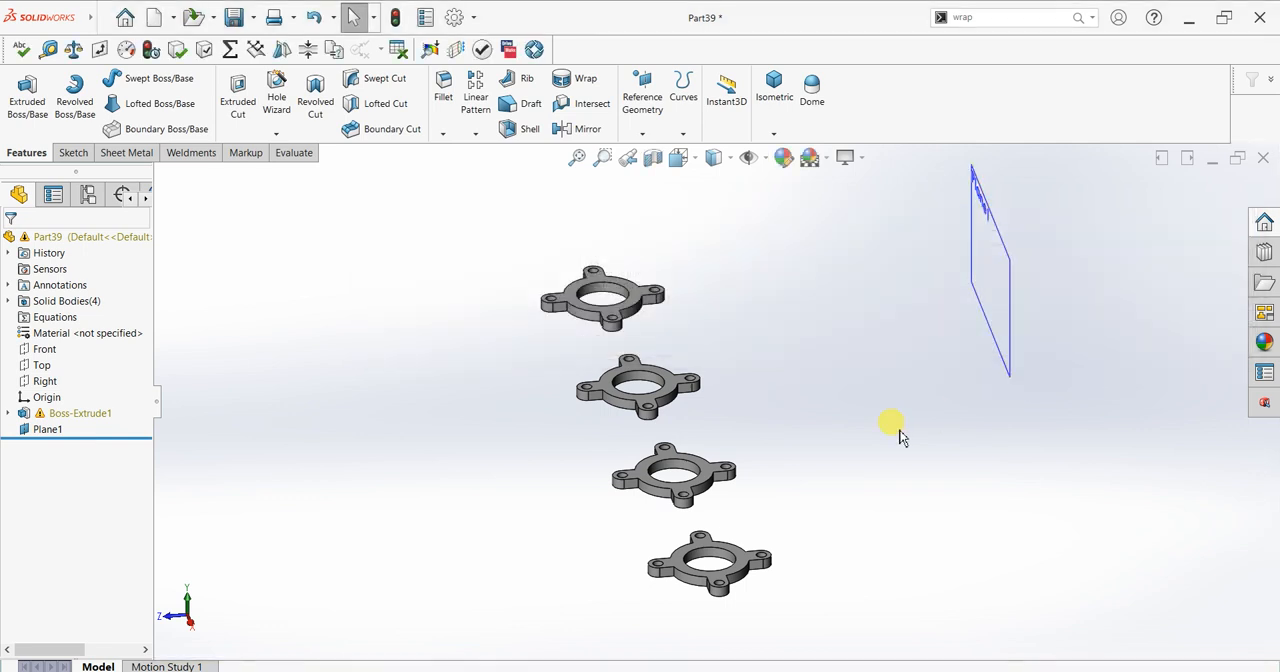
Step: Enlarge the offset plane's boundary so it spans all four flanges and extends well above them
key(ctrl+8)
middle_drag(899, 437, 657, 349)
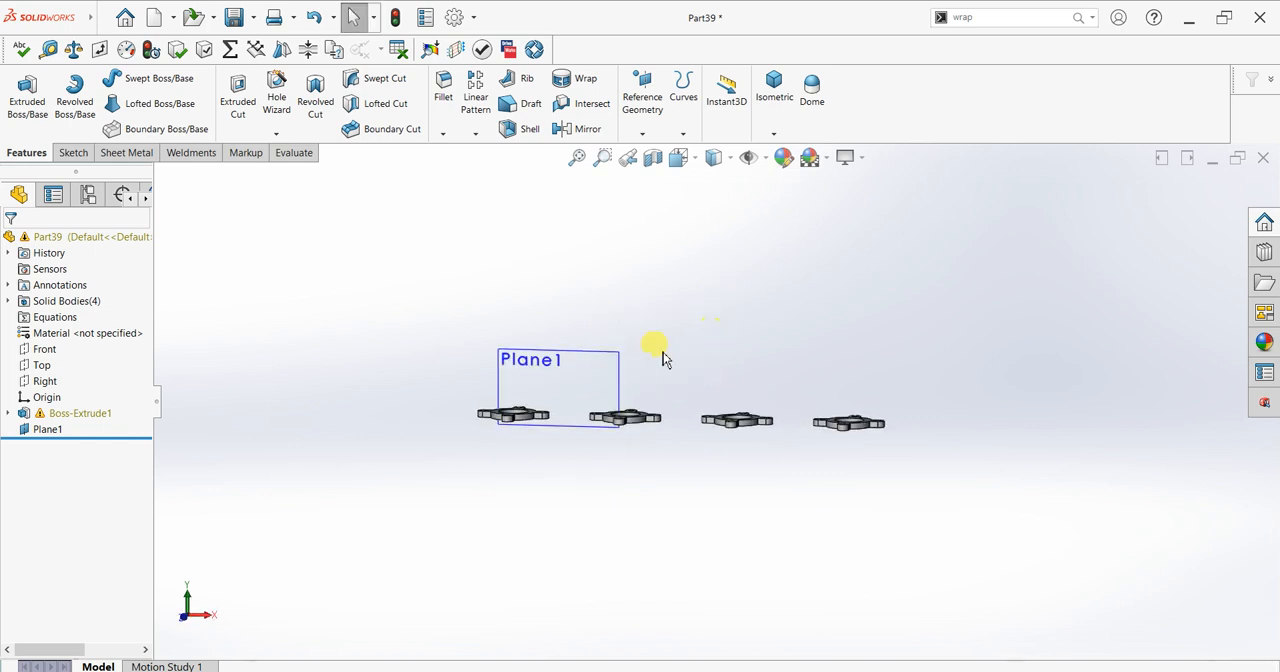
click(600, 365)
key(ctrl+8)
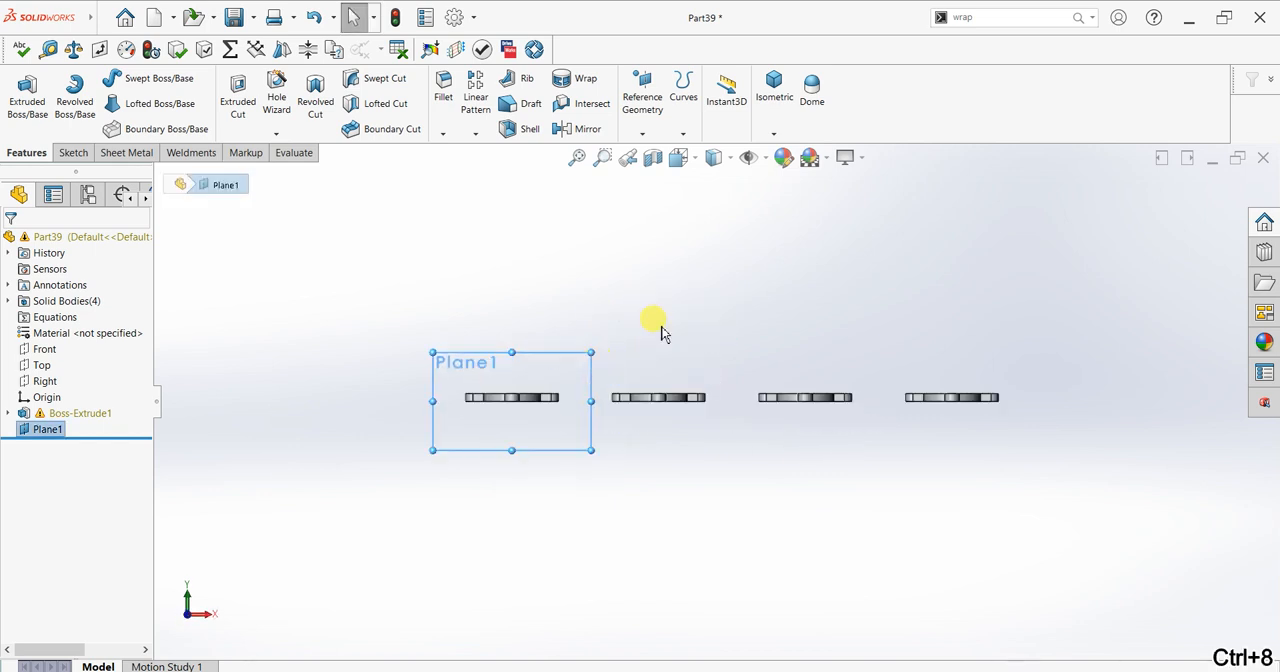
drag(591, 352, 1113, 180)
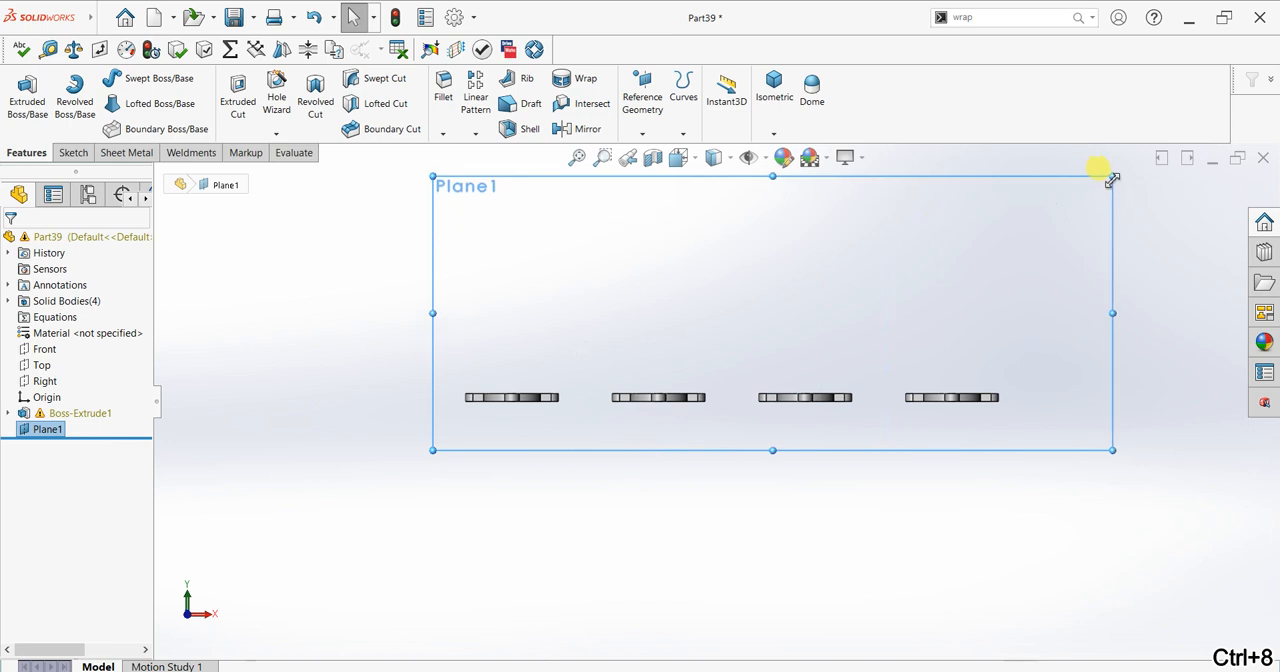
scroll(1077, 294, up, 4)
scroll(1032, 306, down, 3)
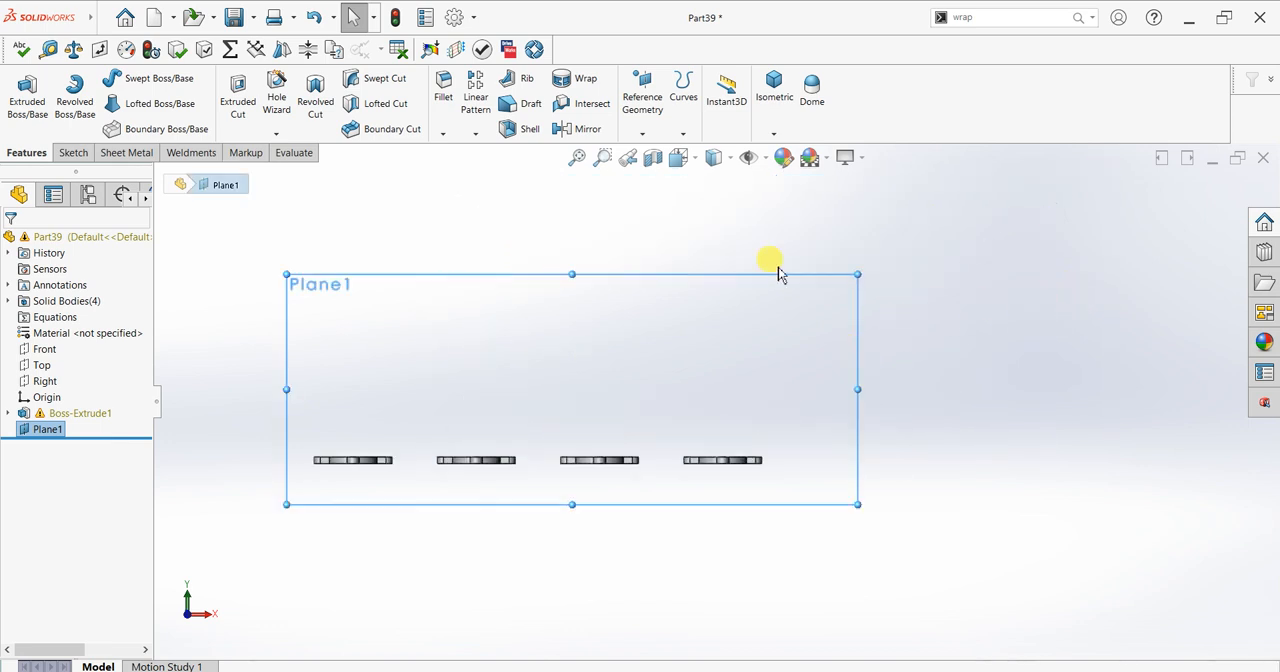
Step: Start a new sketch on the enlarged offset plane
scroll(590, 345, down, 1)
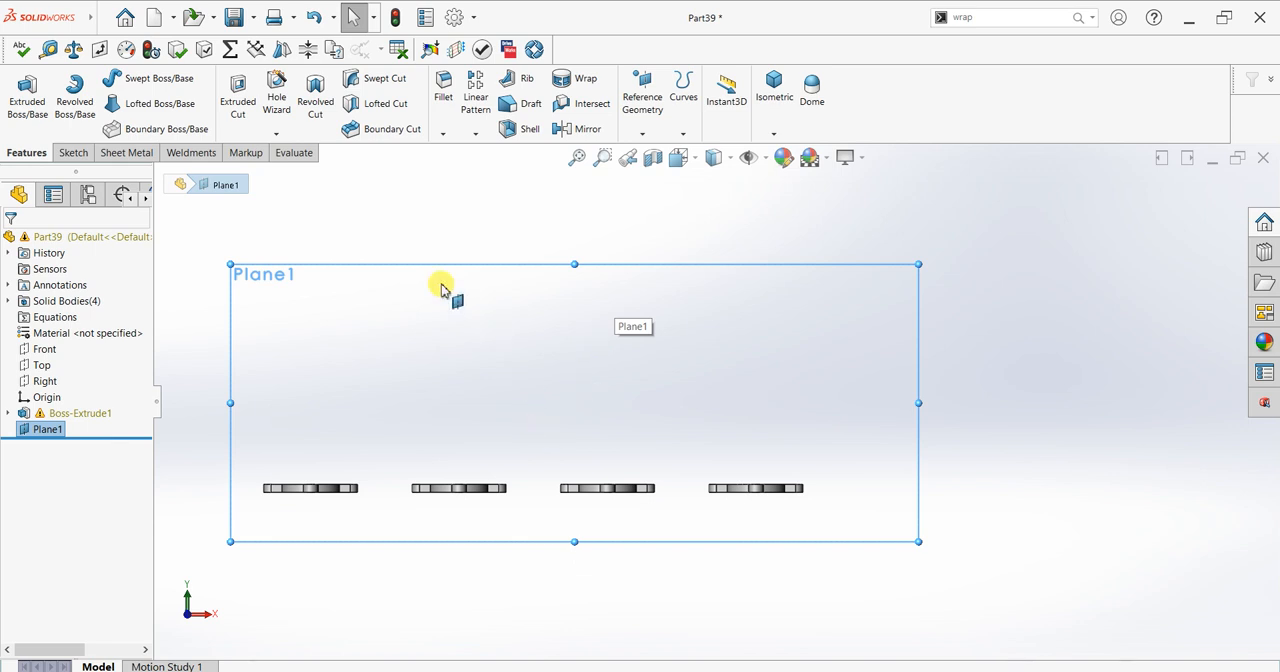
click(74, 155)
click(22, 95)
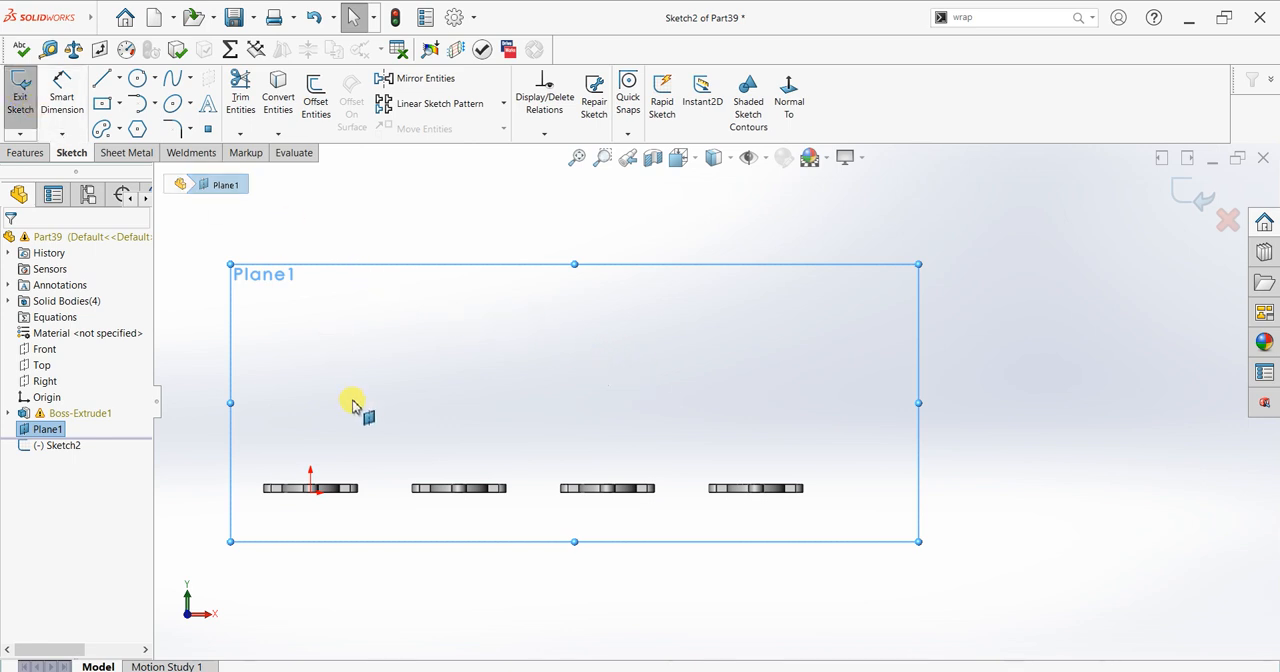
middle_drag(412, 412, 396, 455)
scroll(358, 443, down, 3)
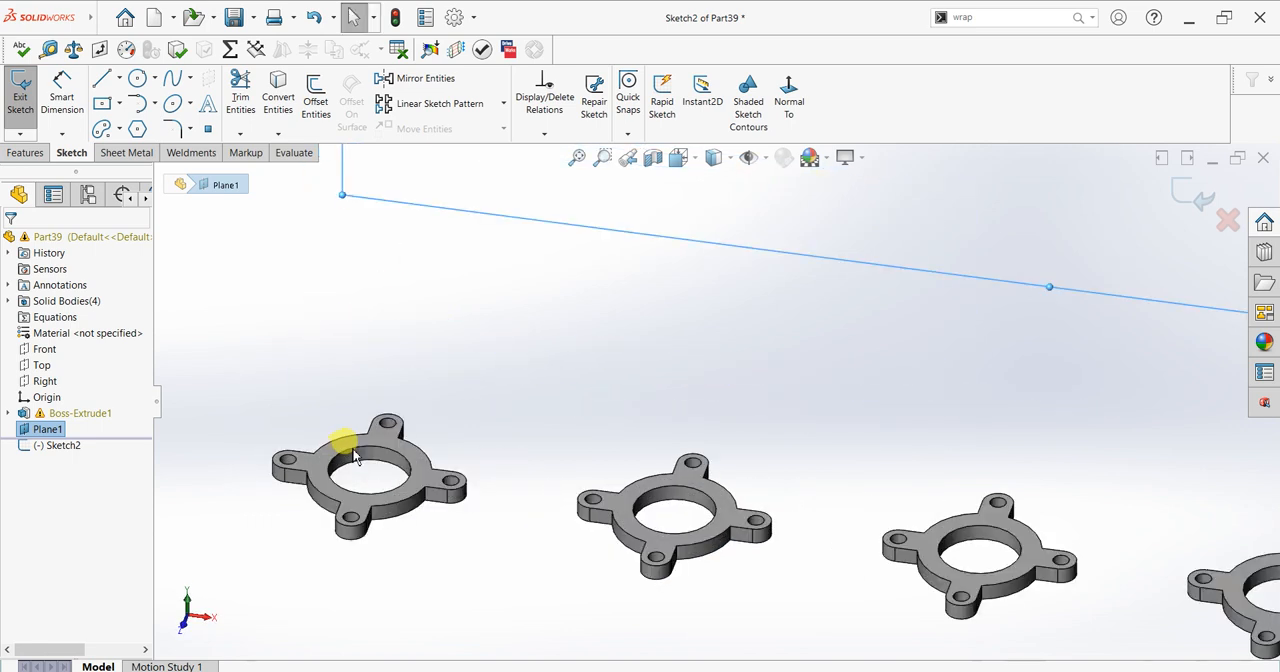
key(Escape)
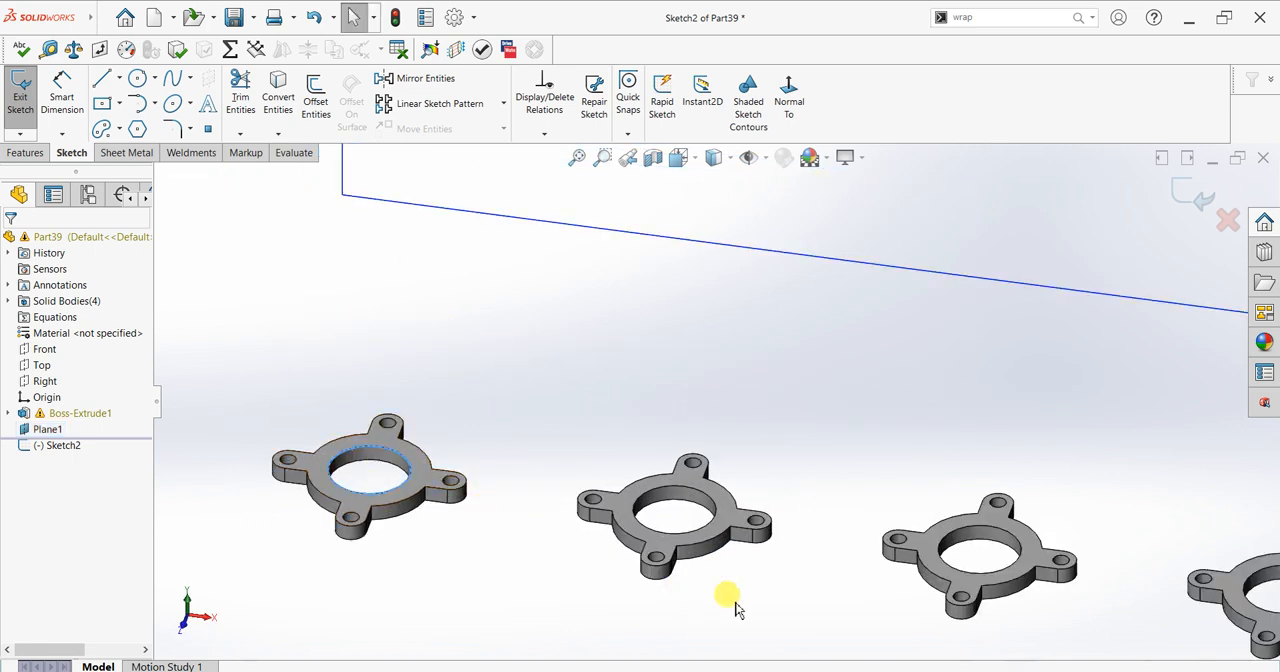
click(762, 232)
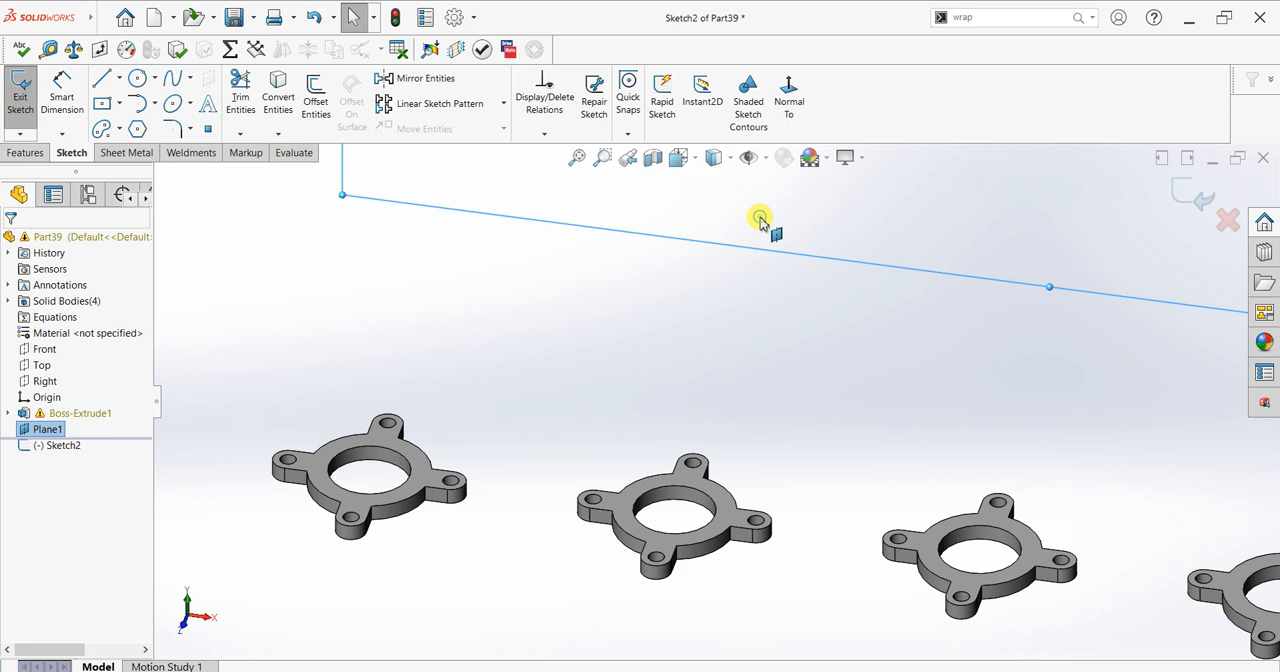
key(ctrl+8)
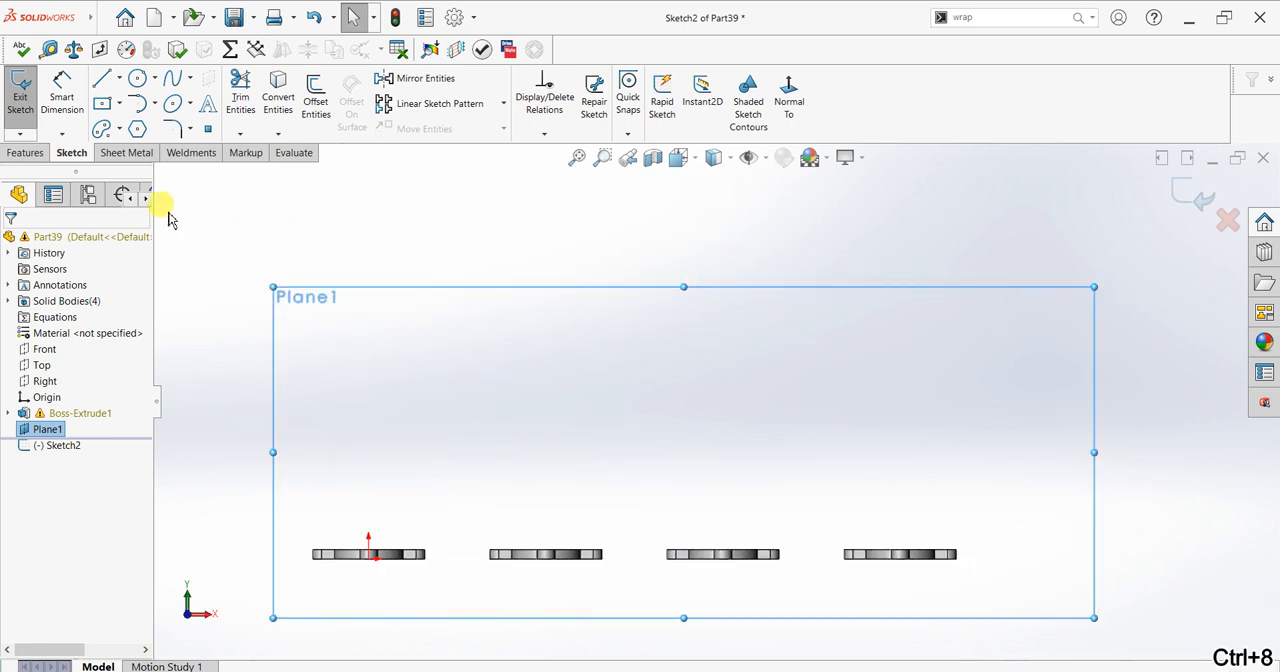
Step: Sketch two concentric circles with diameters of 40 mm and 60 mm near the middle of the plane's upper edge
click(137, 79)
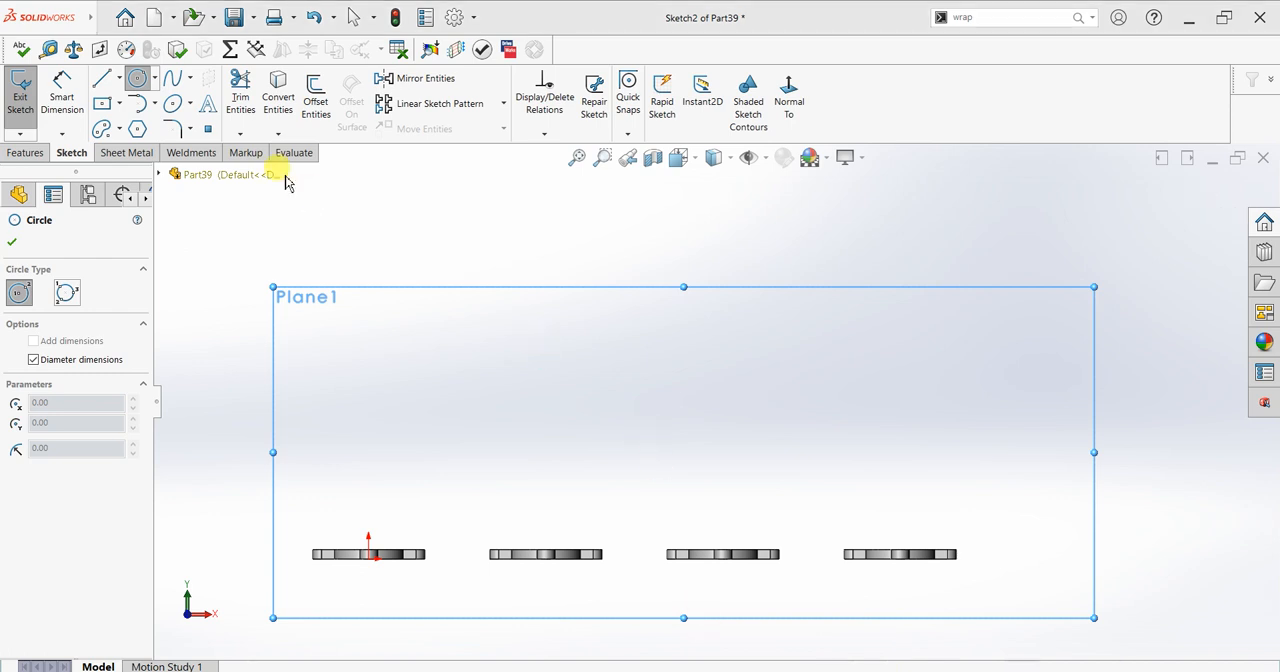
click(619, 320)
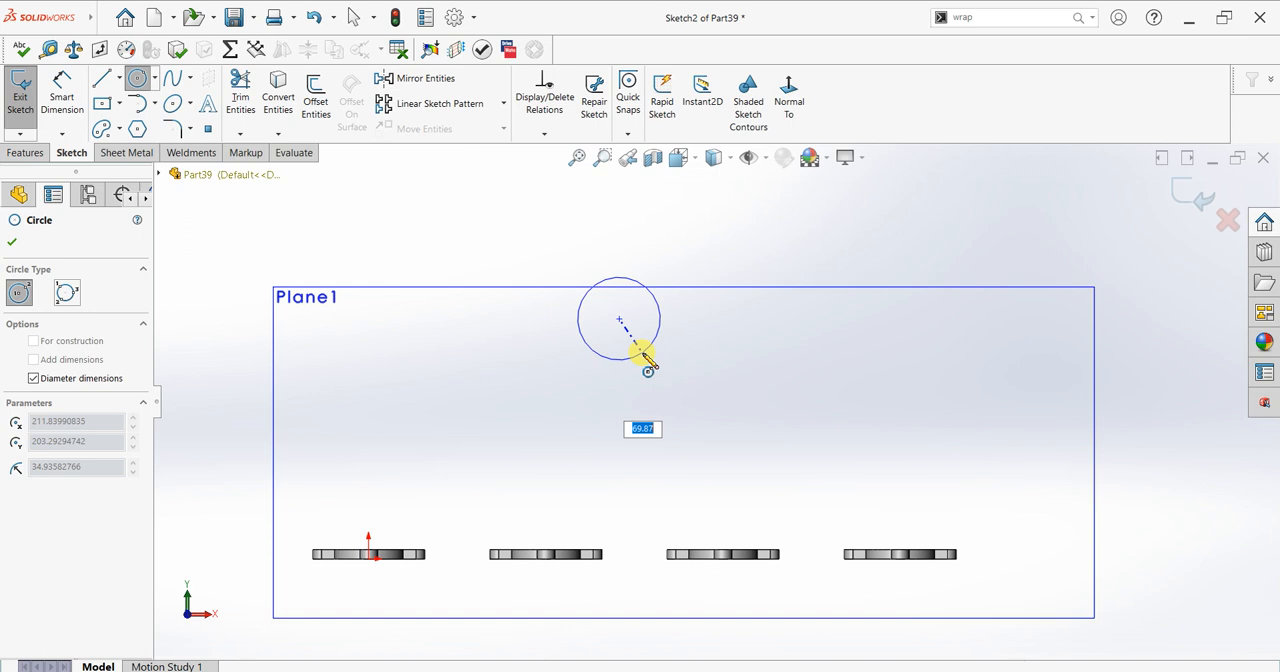
text(40)
key(Return)
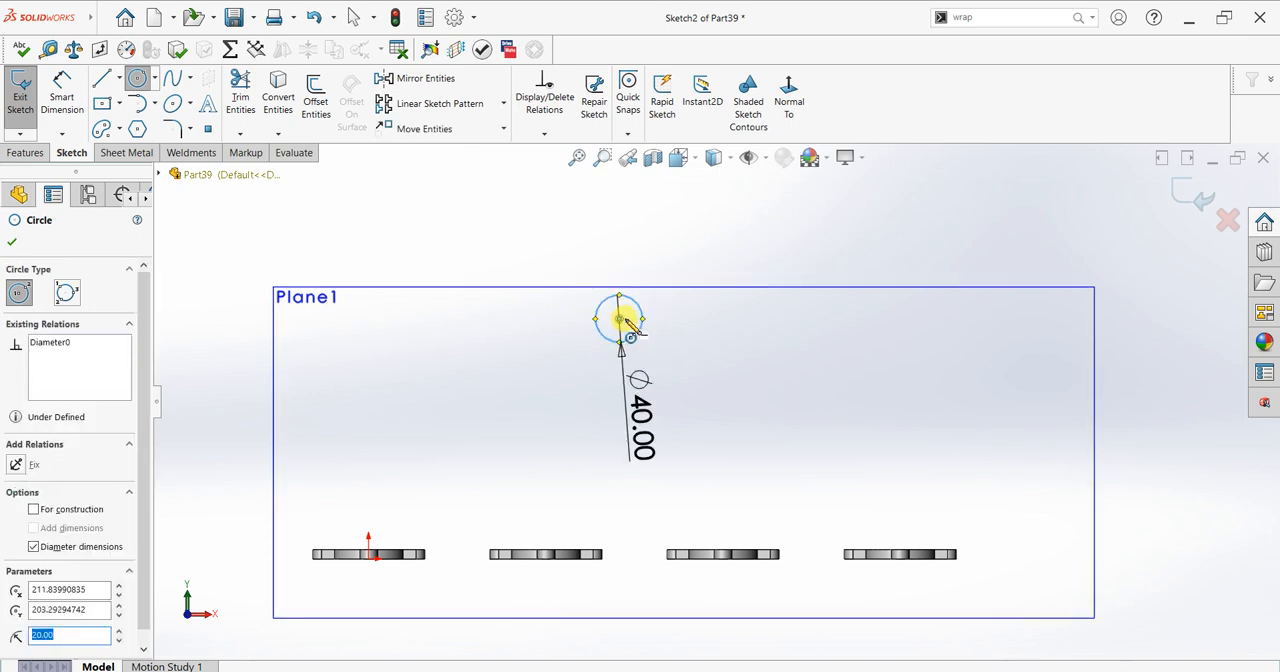
click(619, 320)
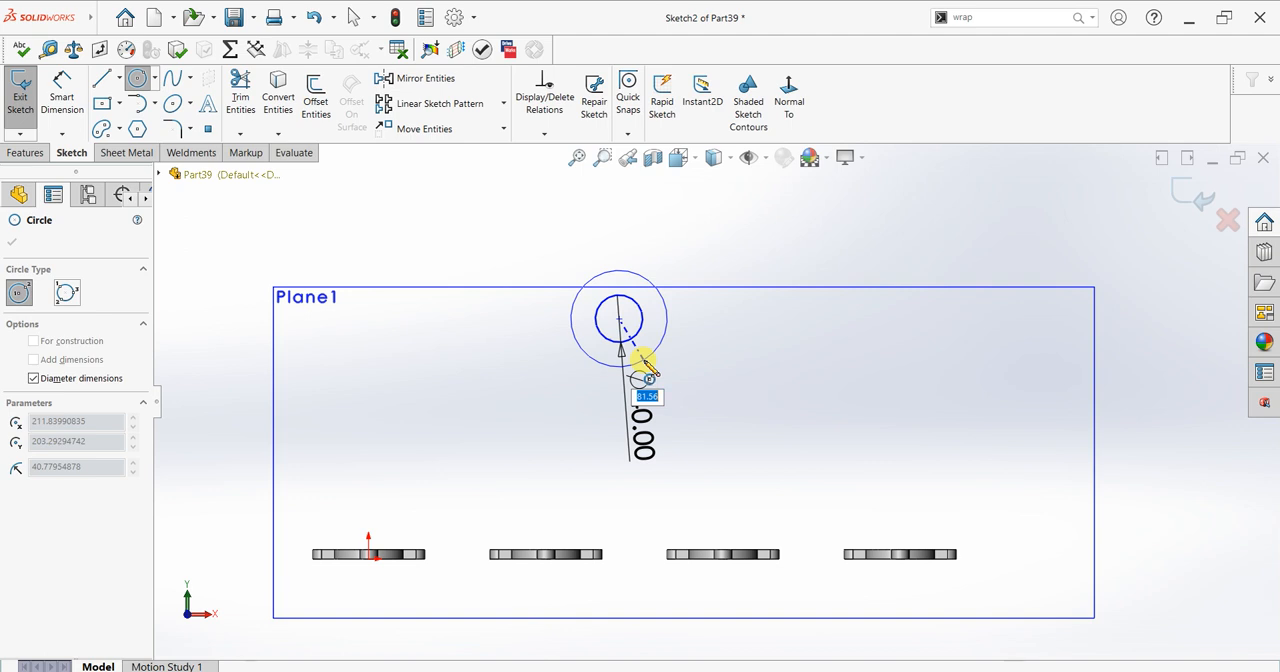
text(30)
key(Return)
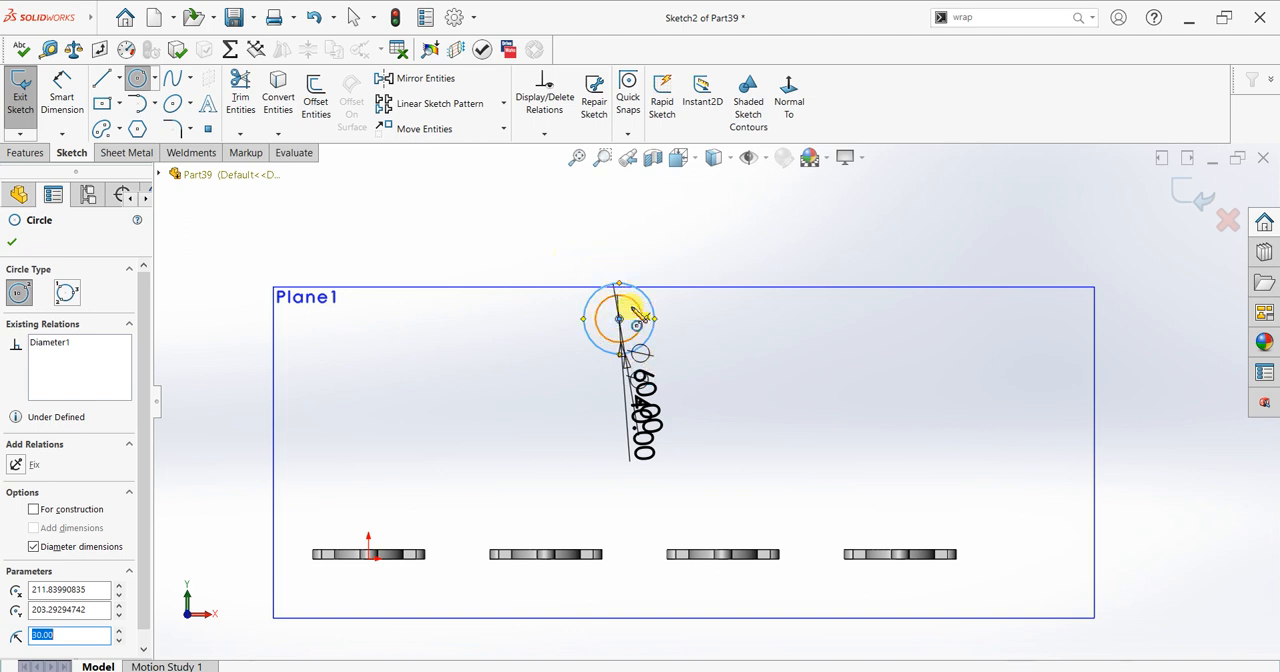
Step: Sketch concentric 8 mm and 20 mm diameter circles to the right of the ring, level with its centre
scroll(634, 314, down, 2)
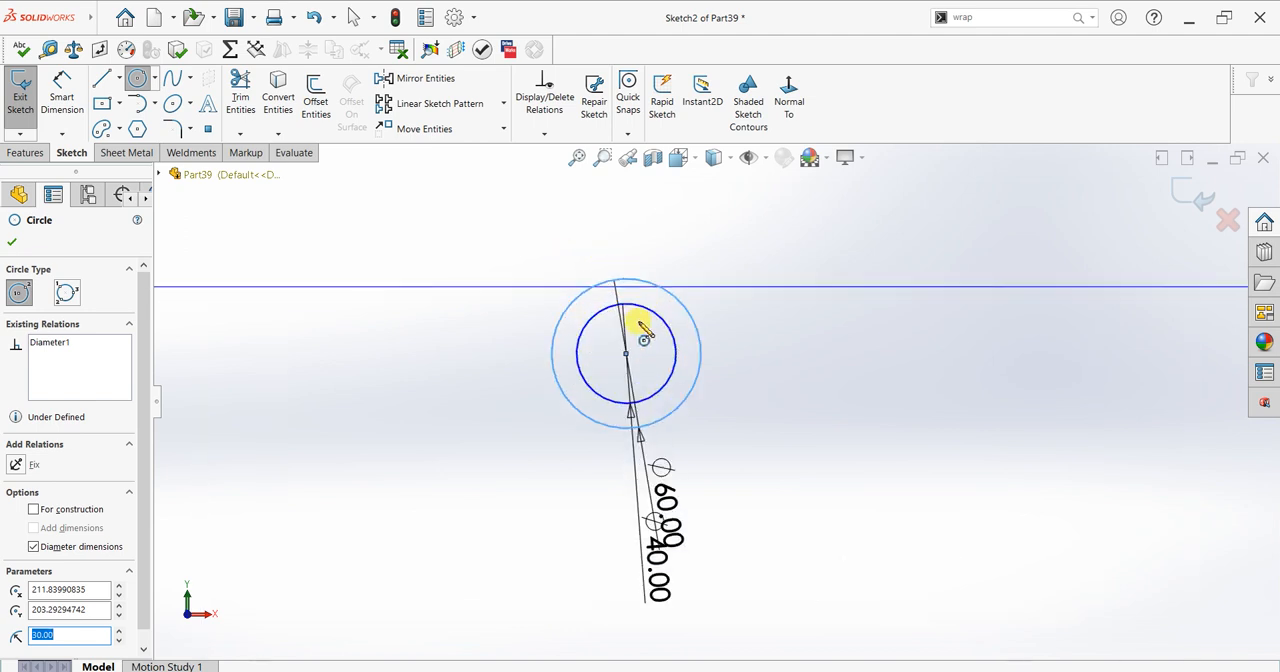
click(736, 355)
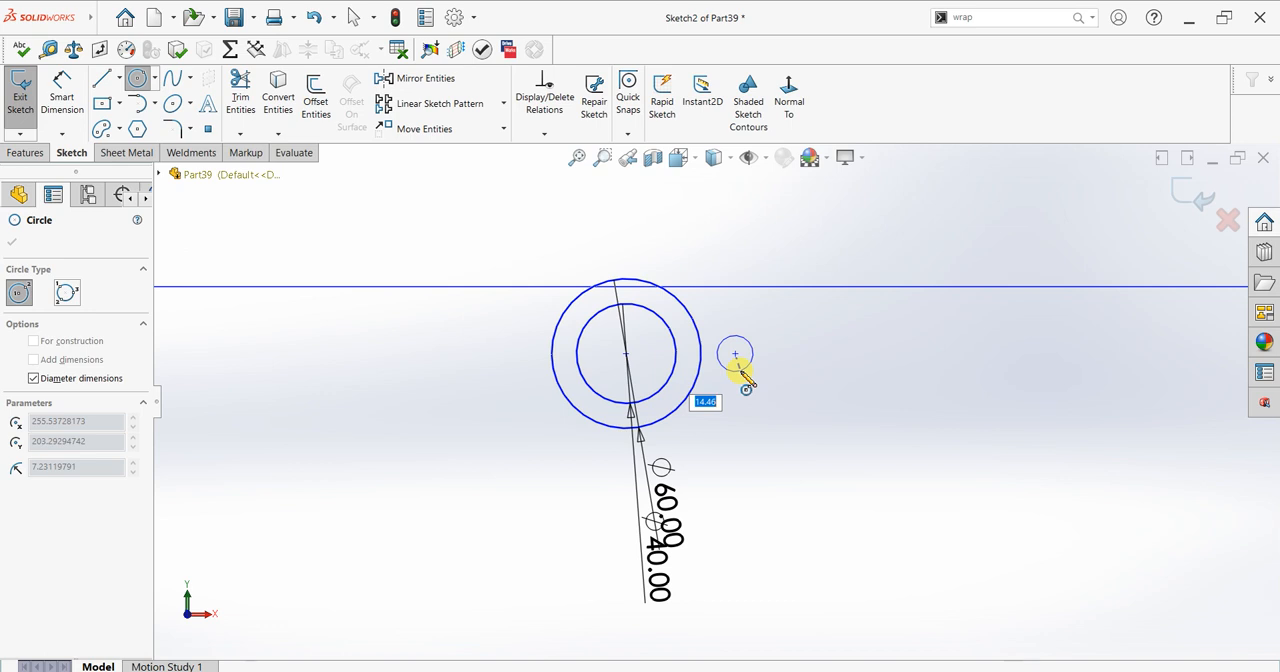
text(4)
key(Return)
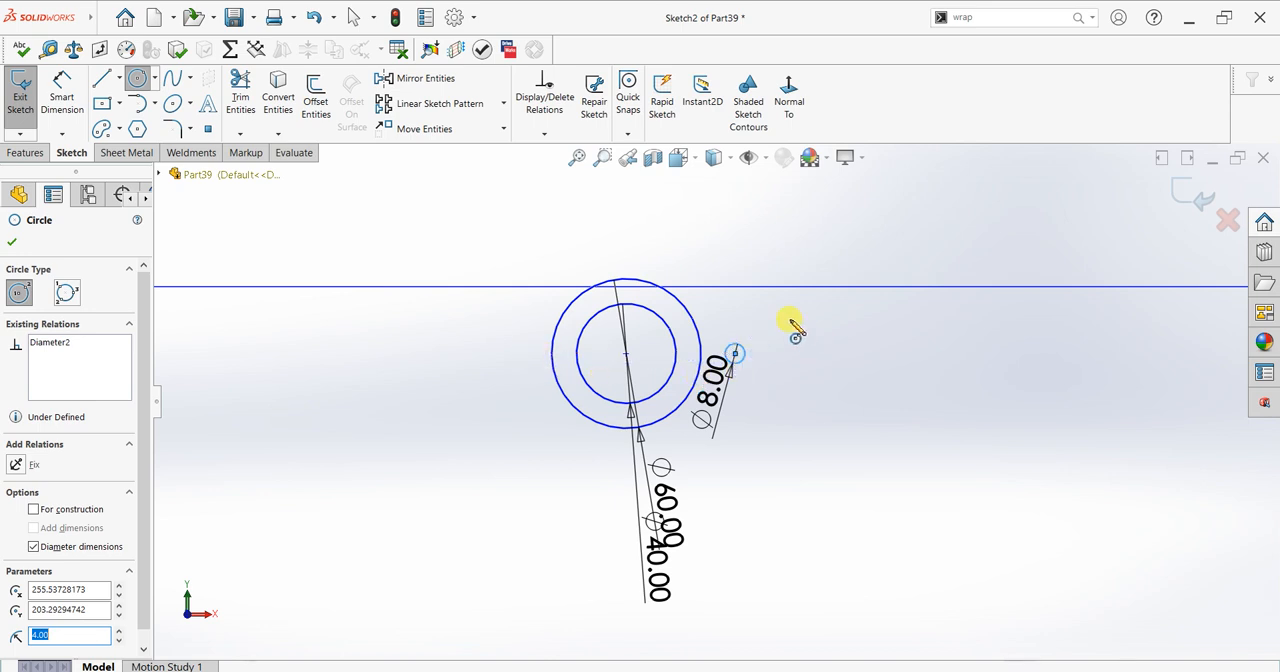
click(736, 354)
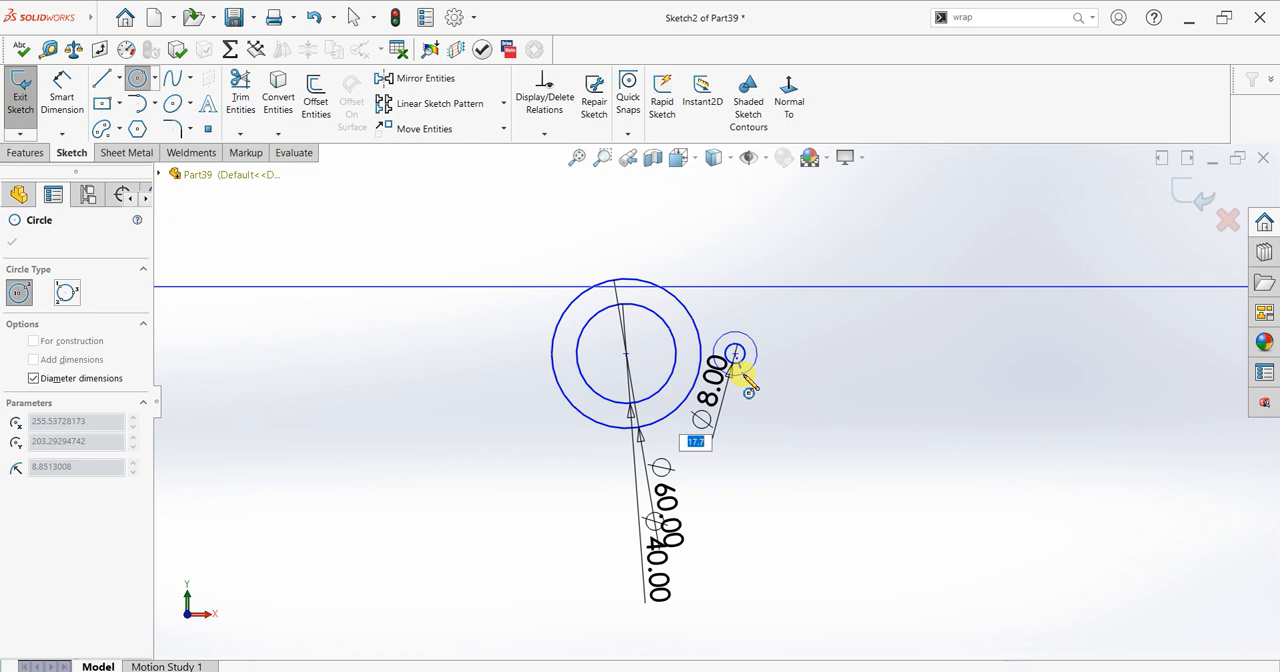
text(20)
key(Return)
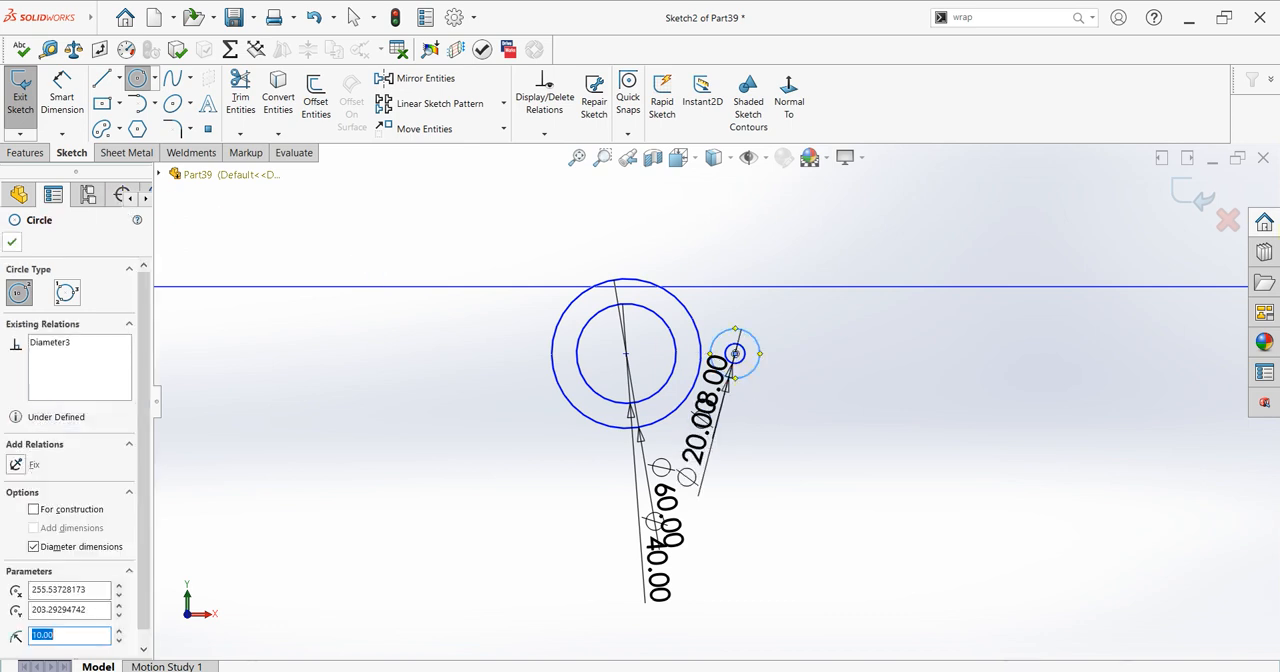
key(Escape)
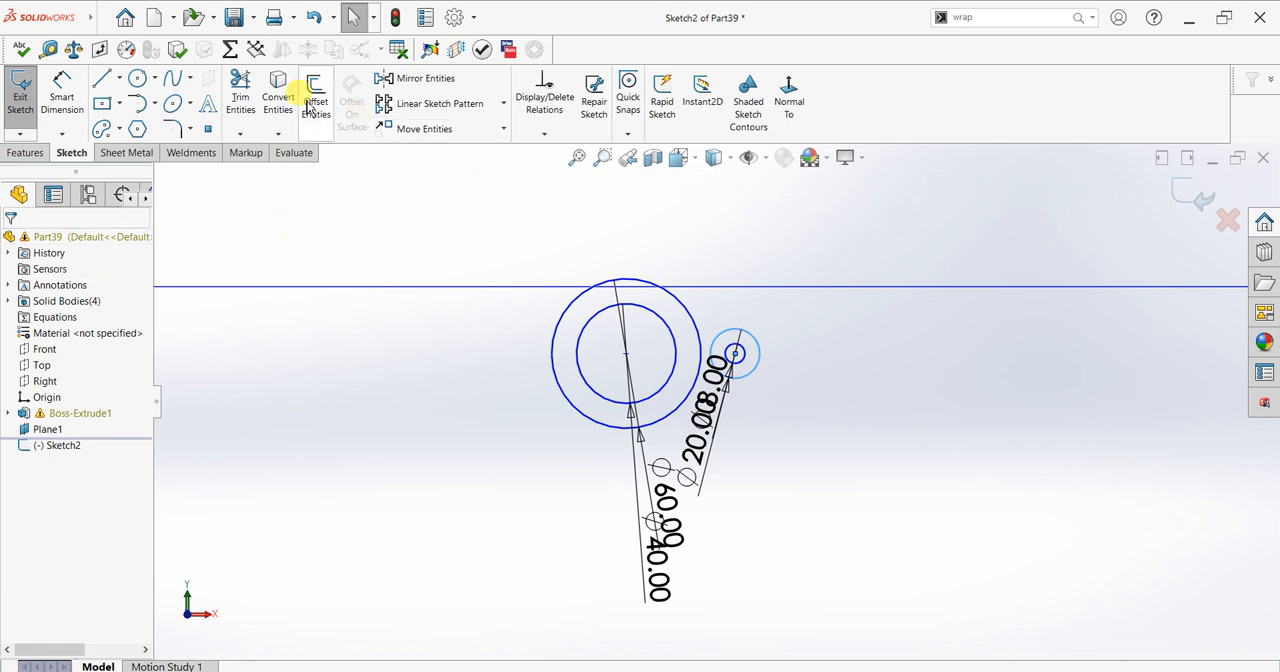
Step: Sketch a line about 39 mm long tangent to the upper sides of the 60 mm and 20 mm circles
click(100, 80)
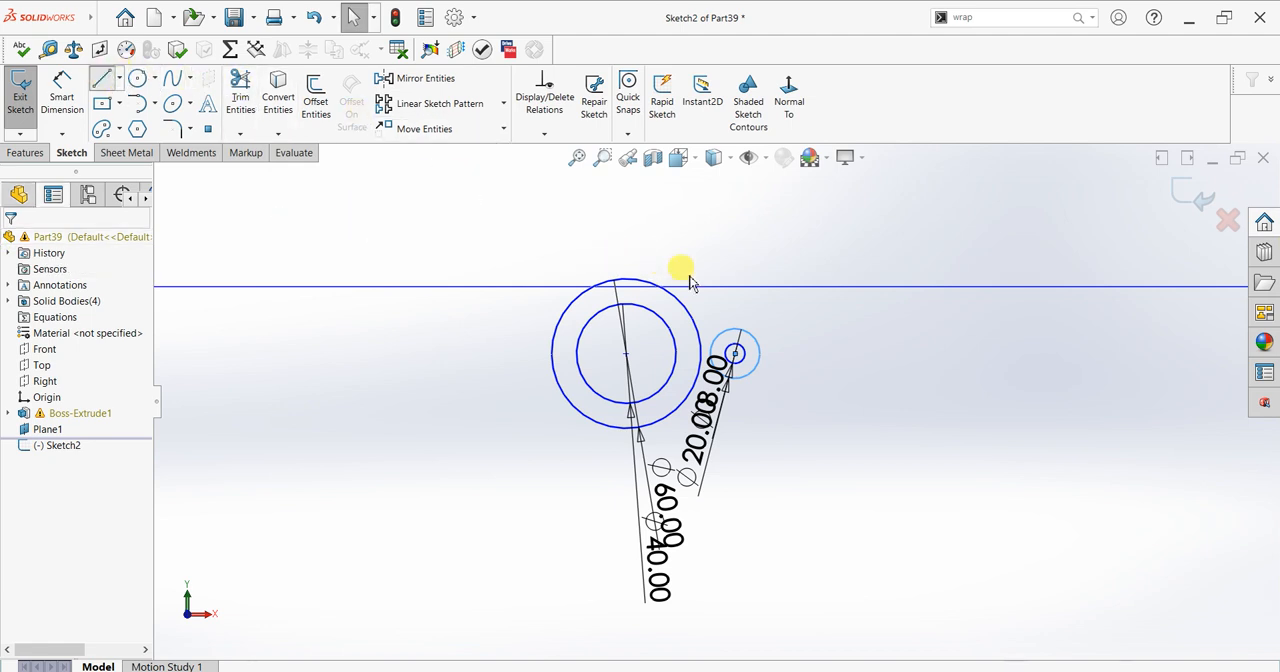
scroll(734, 300, down, 3)
click(646, 326)
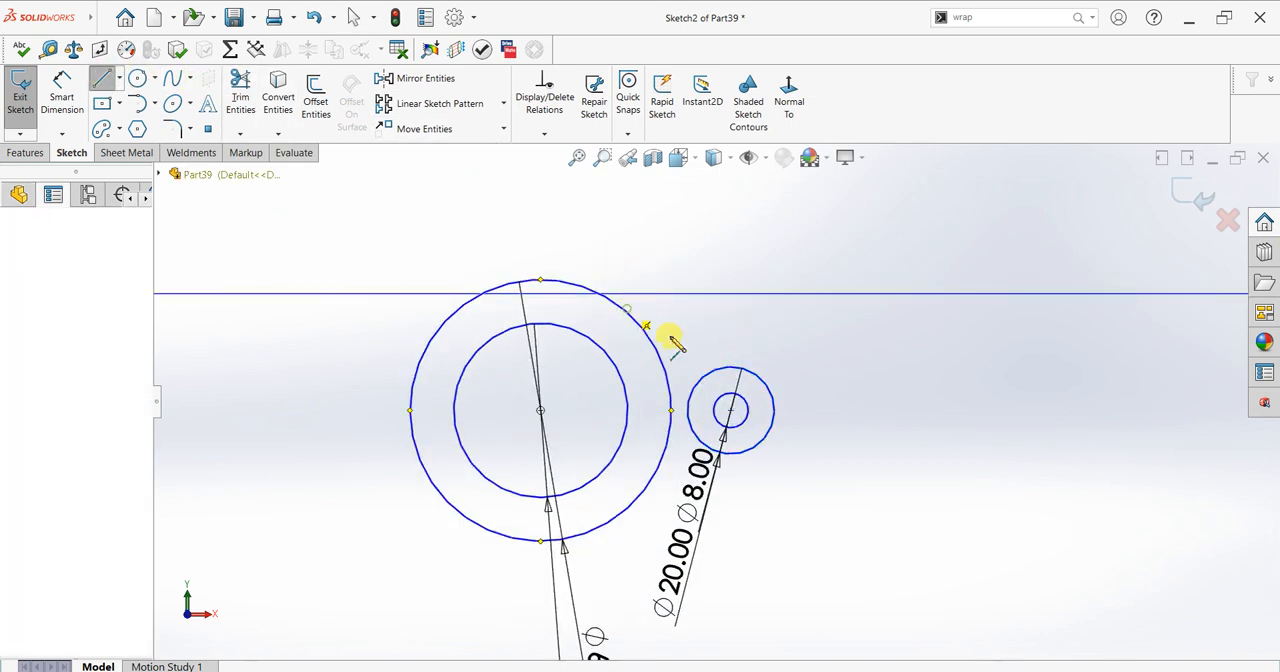
click(733, 376)
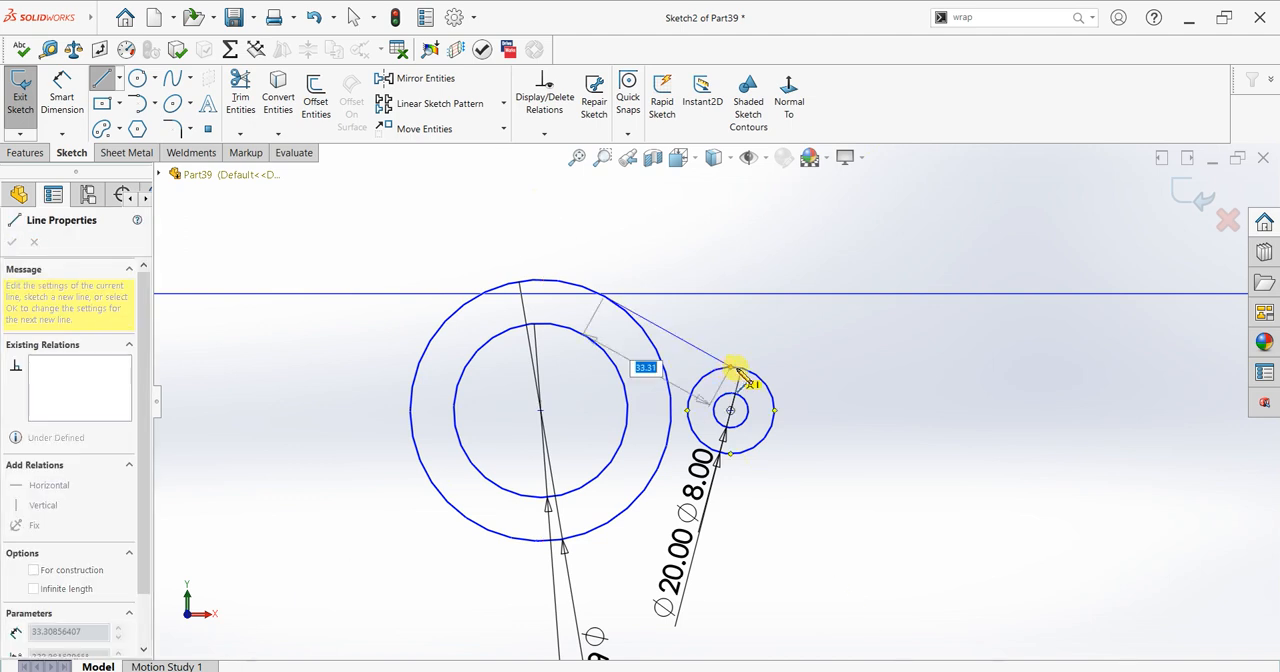
click(740, 370)
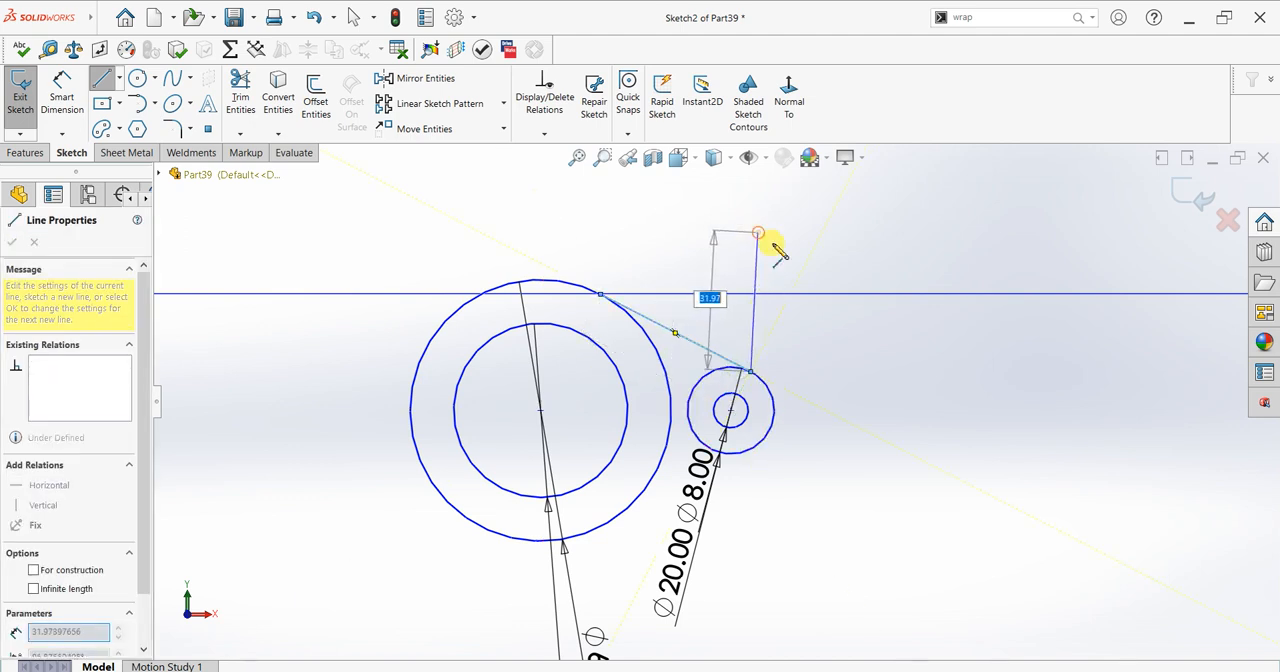
key(Escape)
key(Escape)
scroll(680, 288, down, 1)
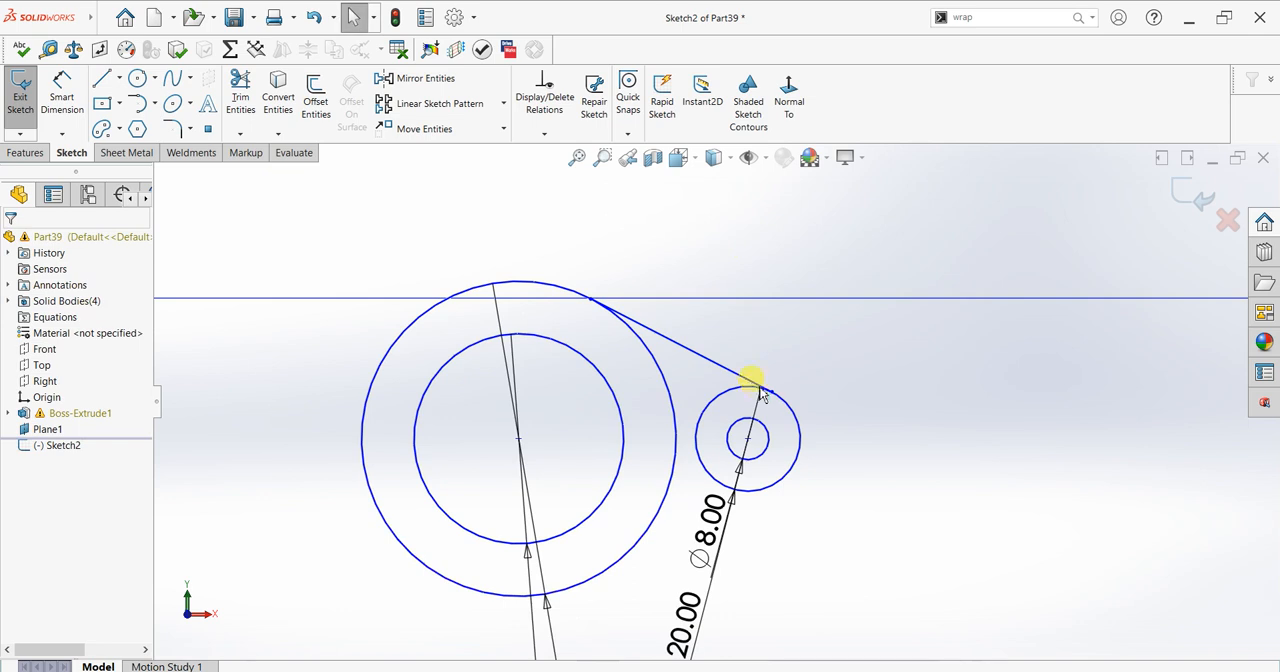
Step: Check the tangent relations between the sloping line and the 20 mm and 60 mm circles
click(816, 396)
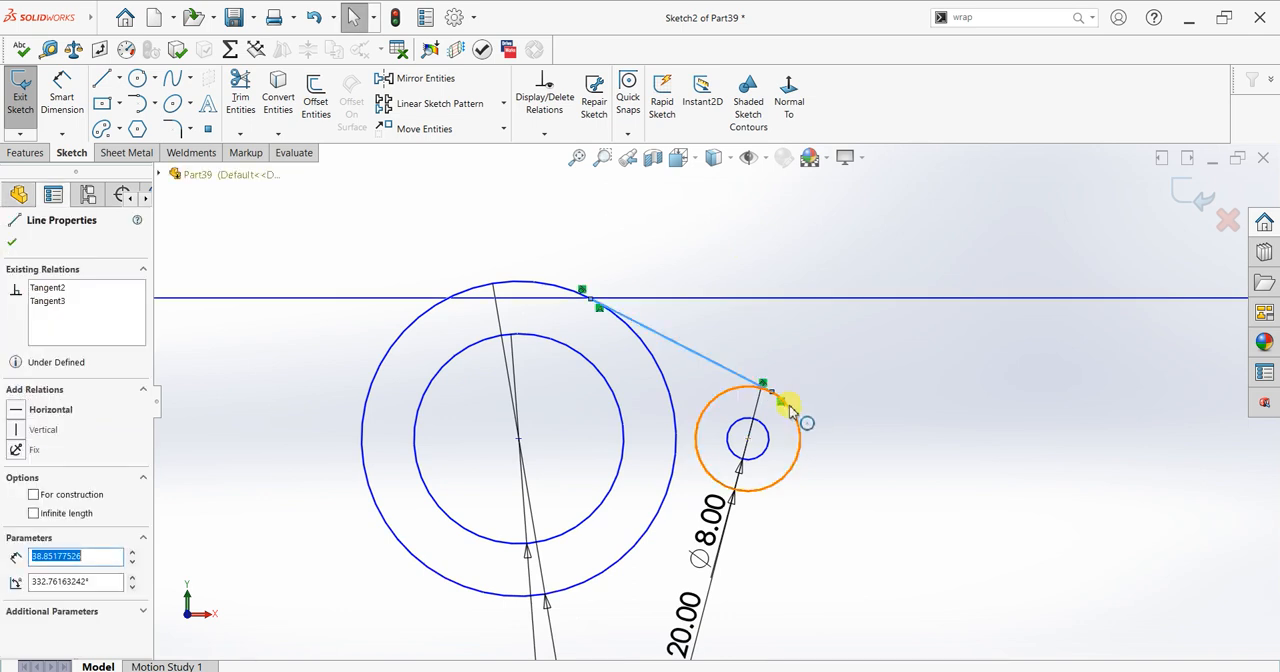
ctrl+click(836, 393)
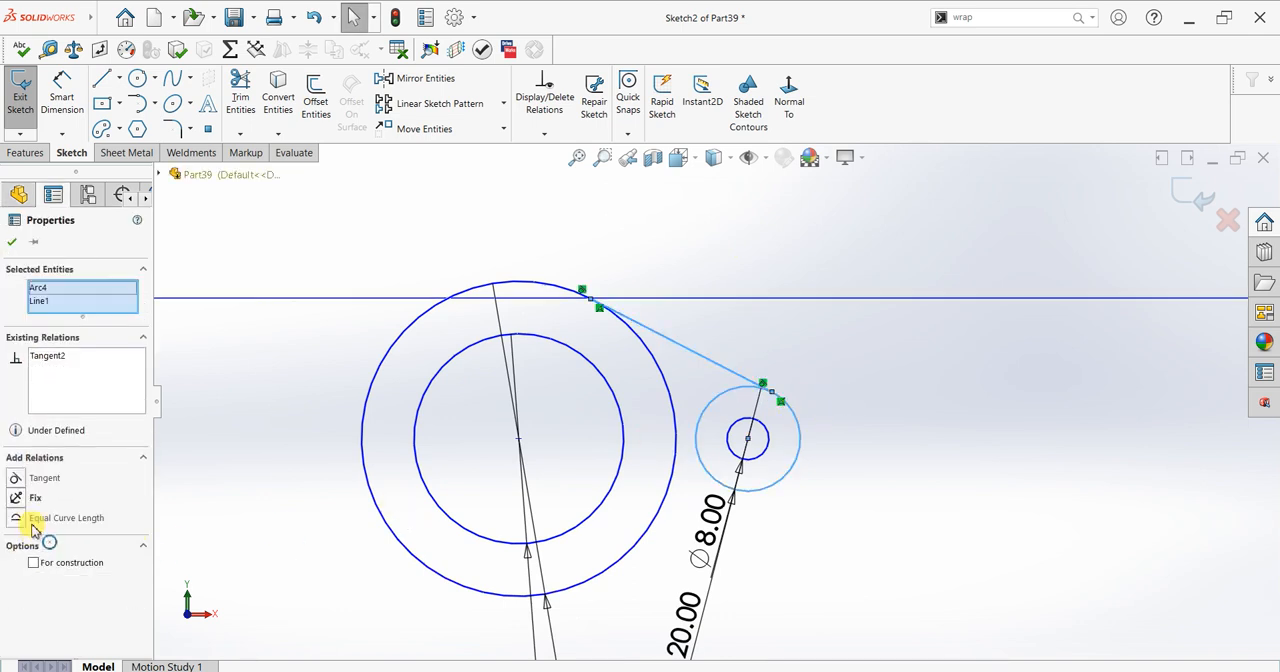
click(660, 335)
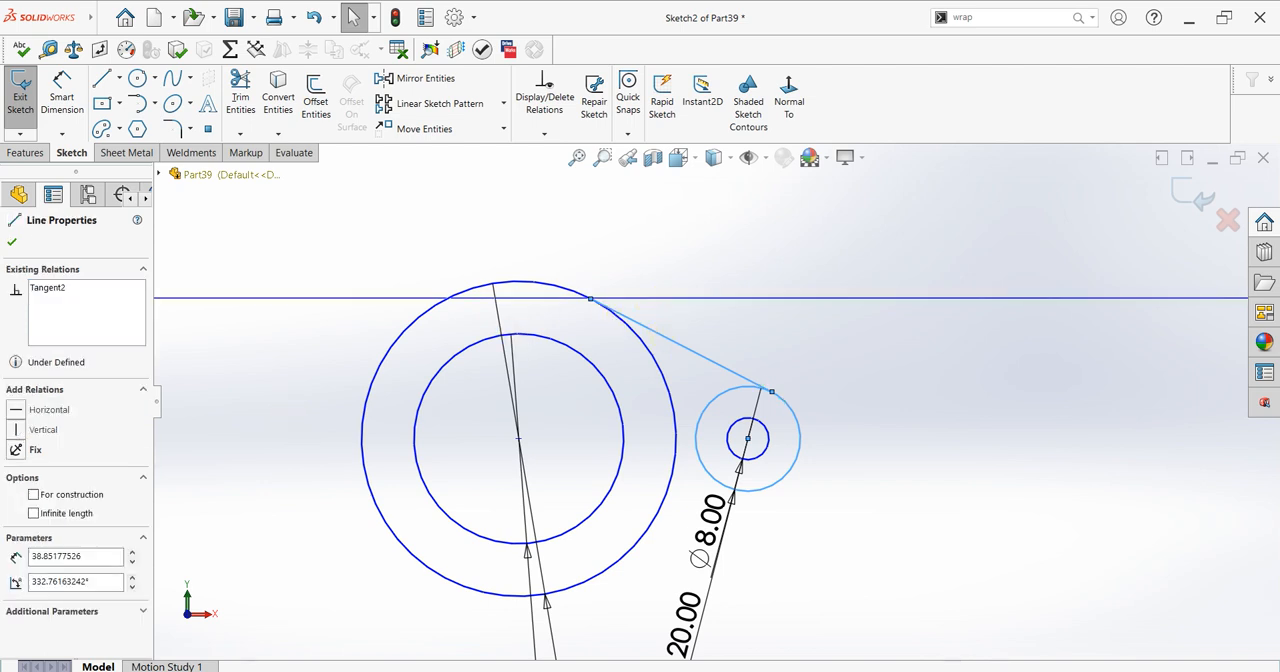
ctrl+click(530, 281)
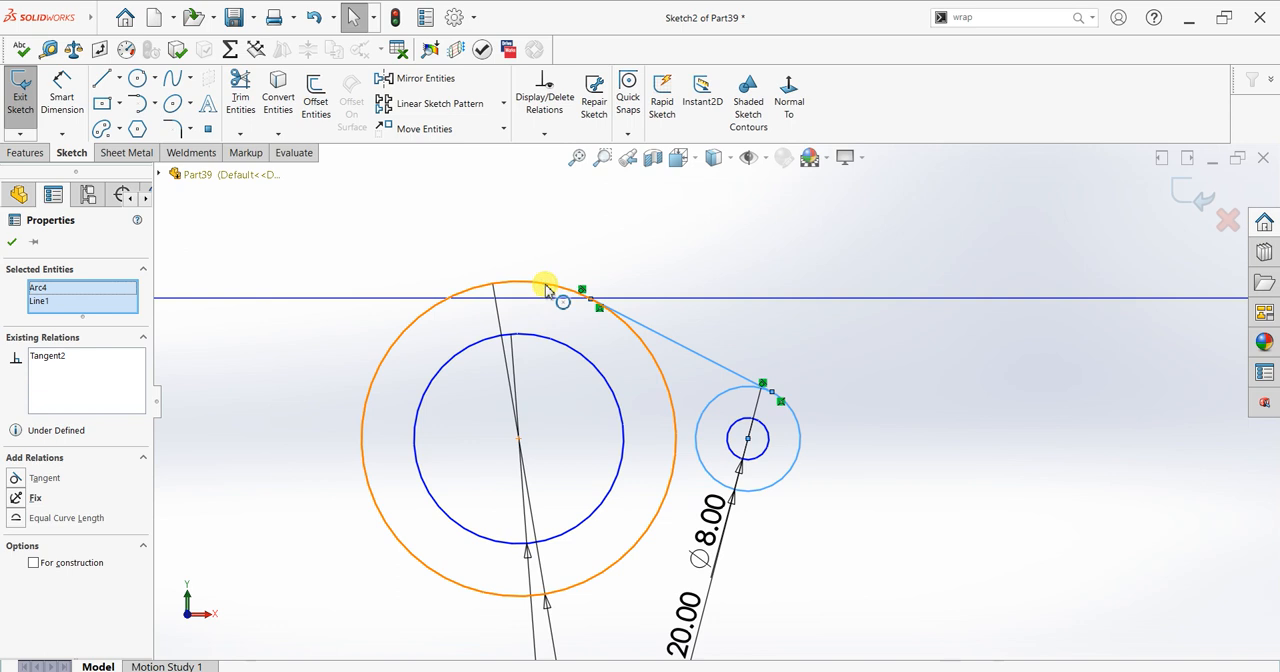
ctrl+click(545, 289)
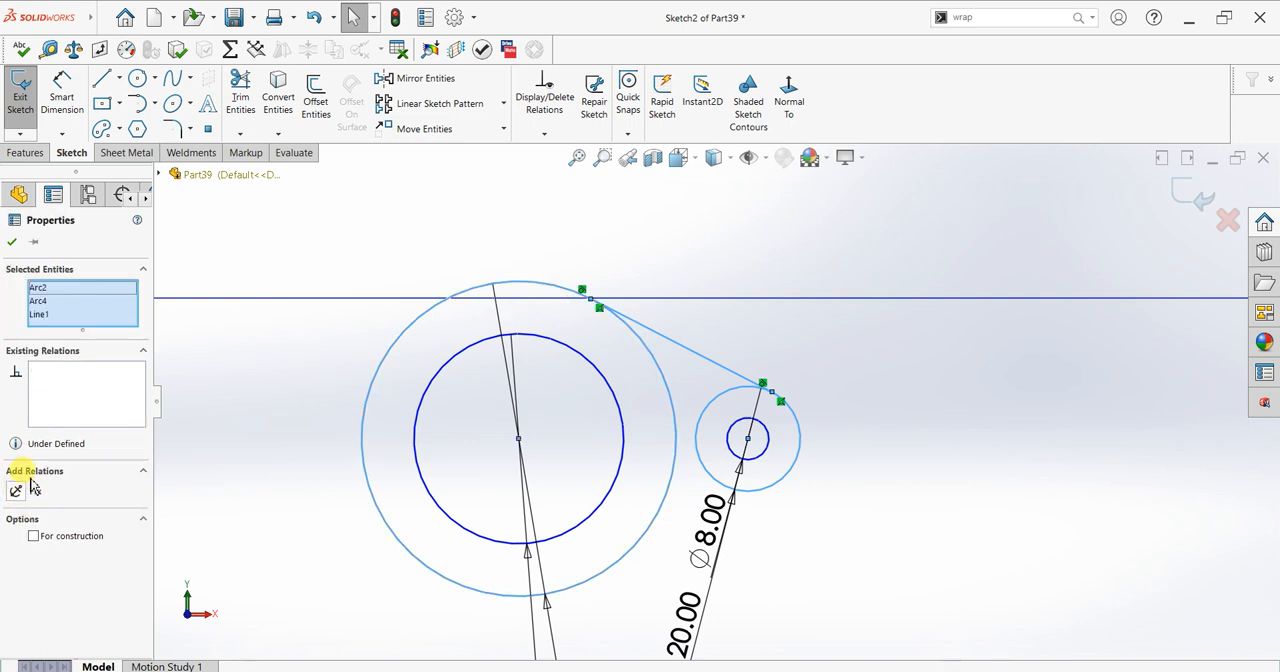
click(306, 372)
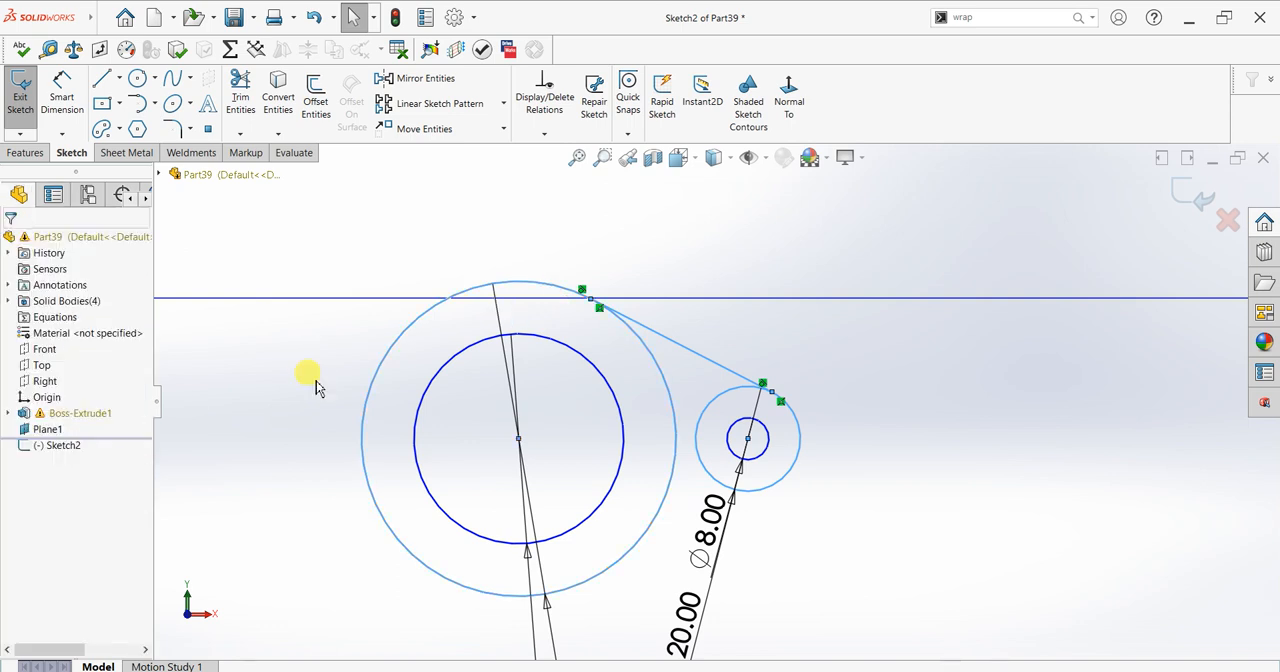
click(650, 337)
click(642, 343)
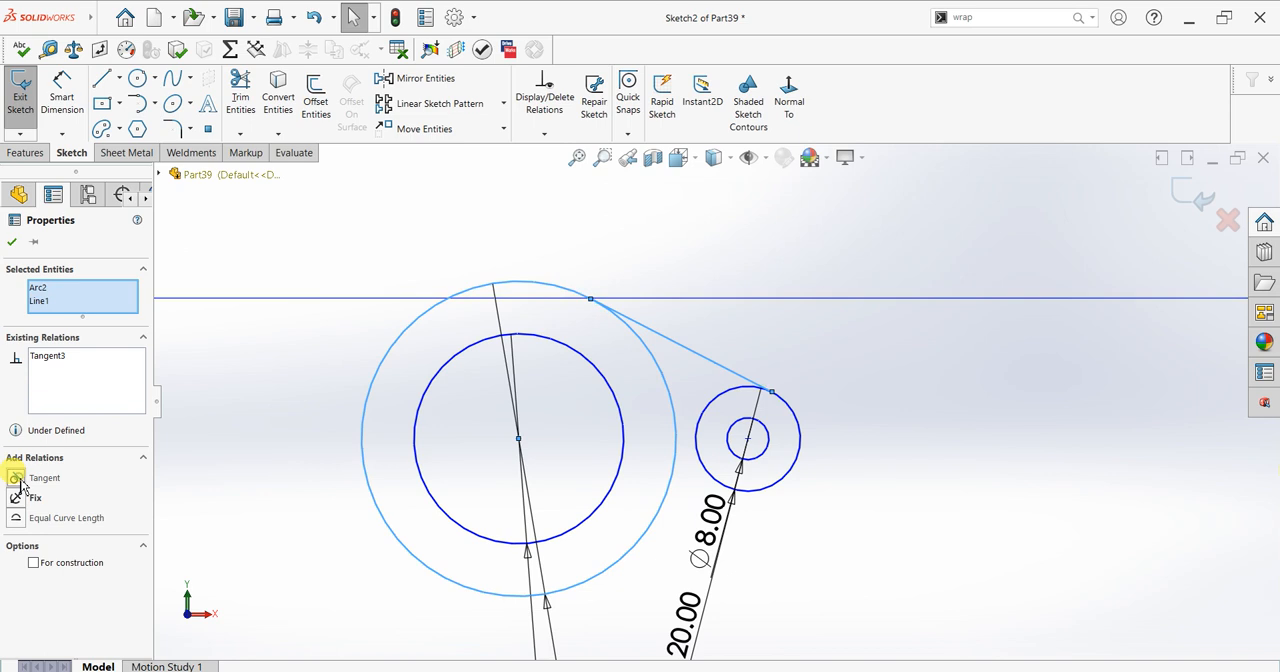
click(12, 242)
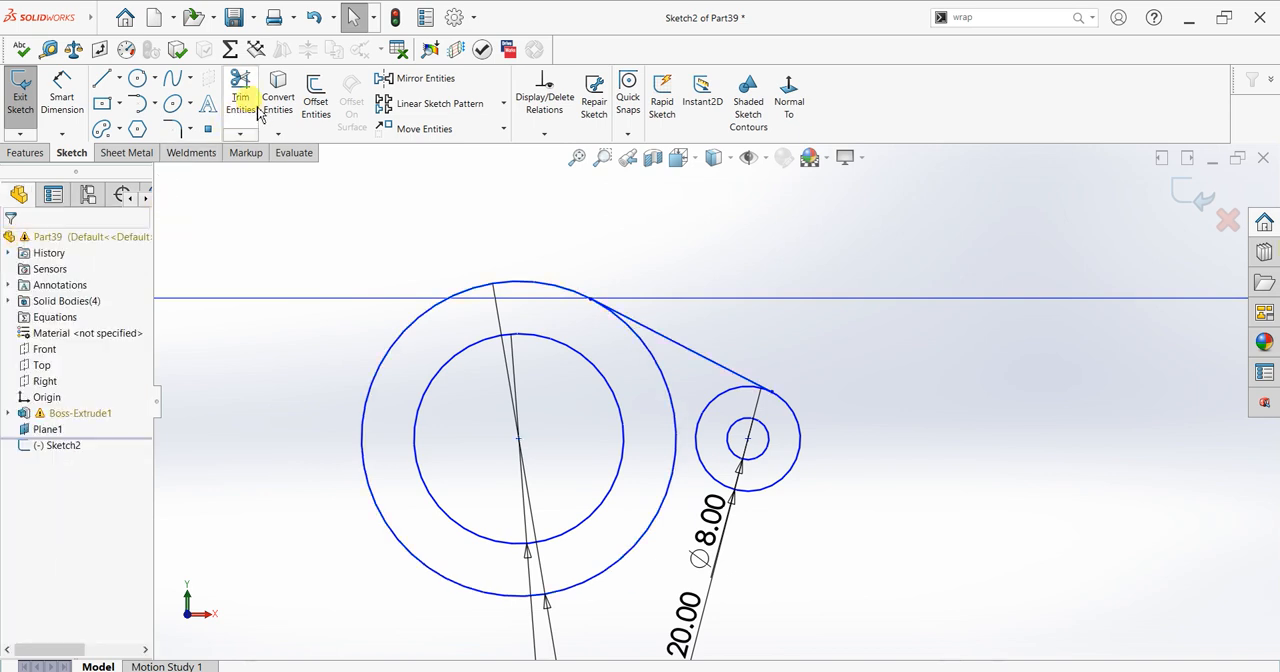
Step: Sketch a horizontal centerline from the large ring's centre to the centre of the small circles
click(120, 80)
click(118, 118)
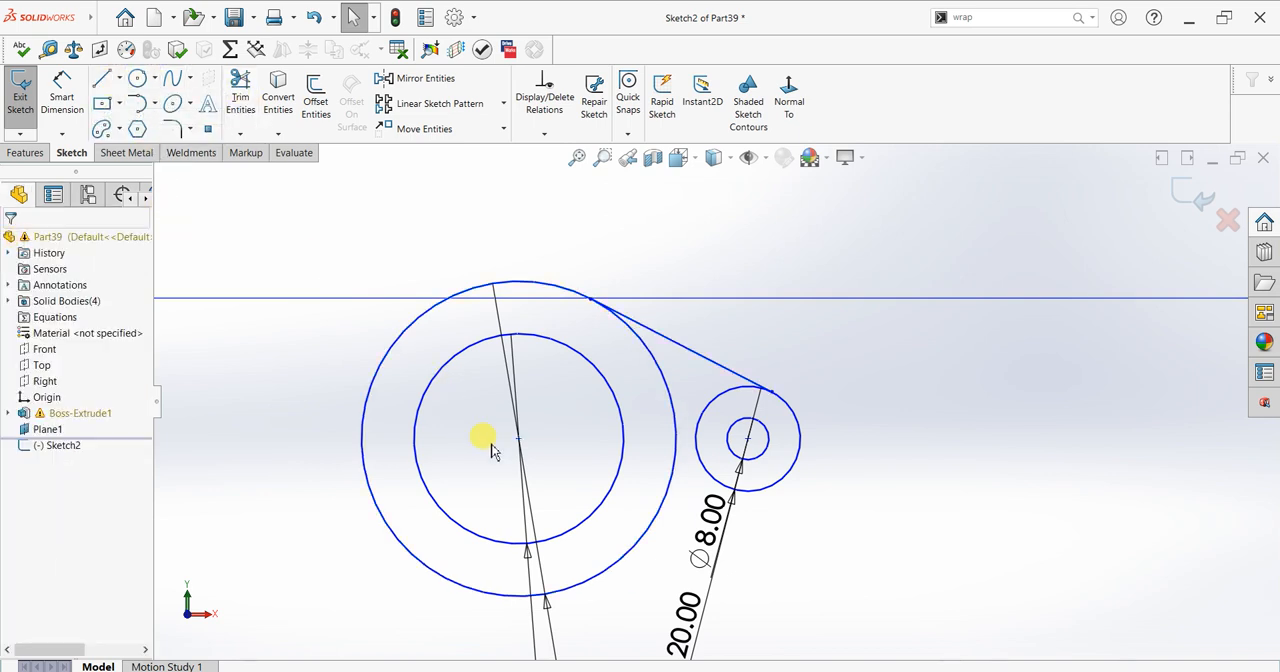
click(520, 438)
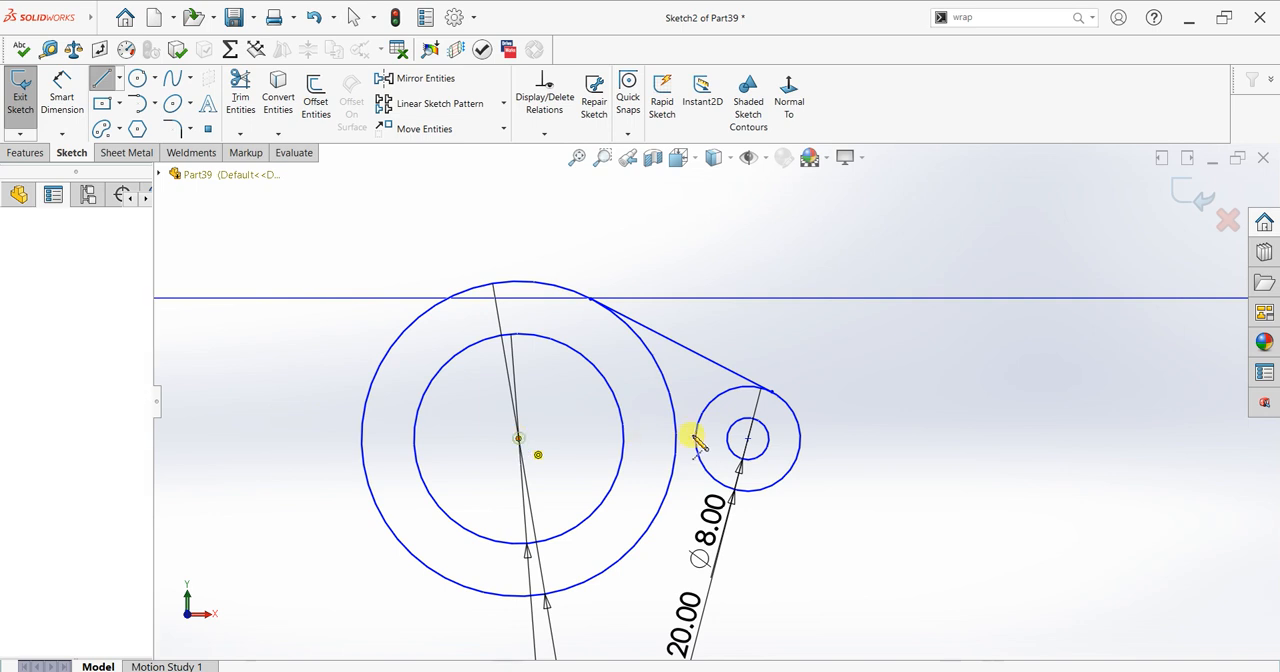
click(748, 438)
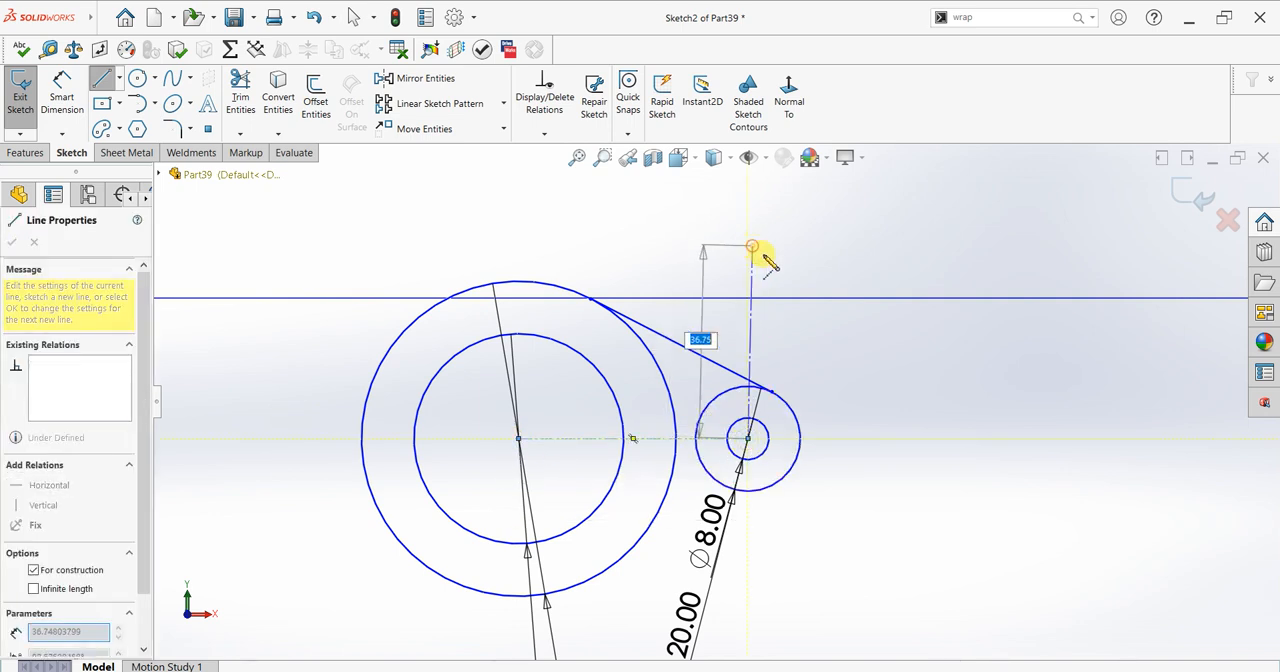
key(Escape)
key(Escape)
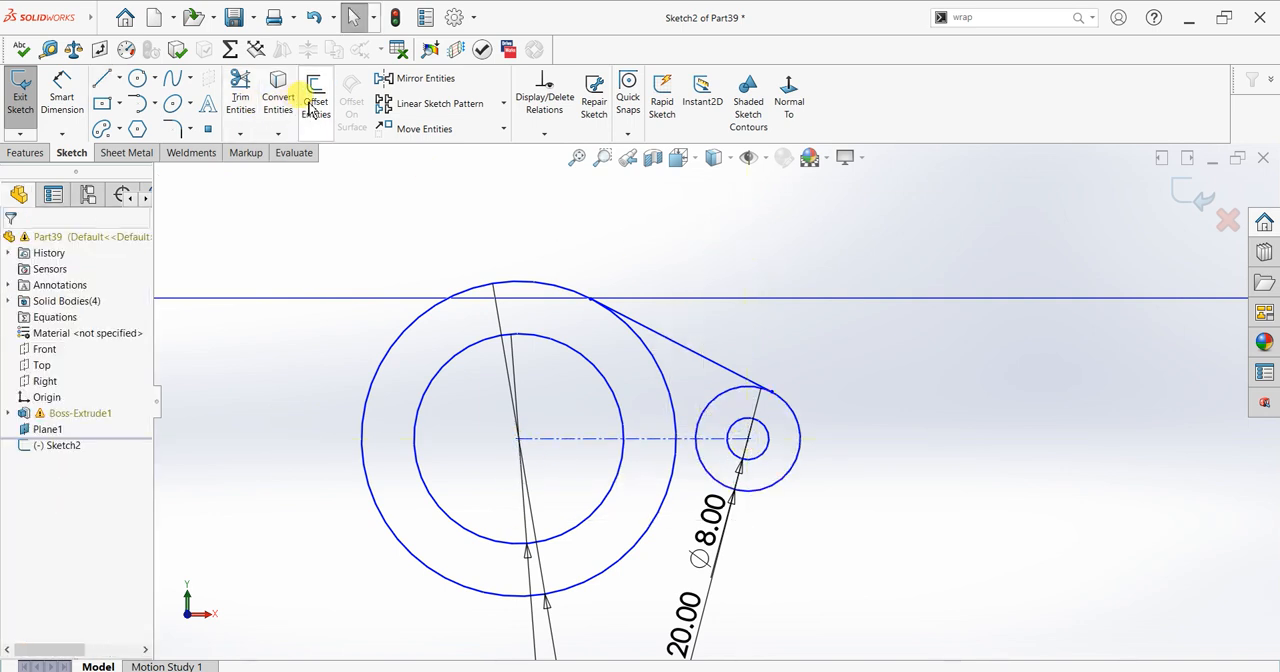
Step: Mirror the upper tangent line about the horizontal centerline
click(418, 80)
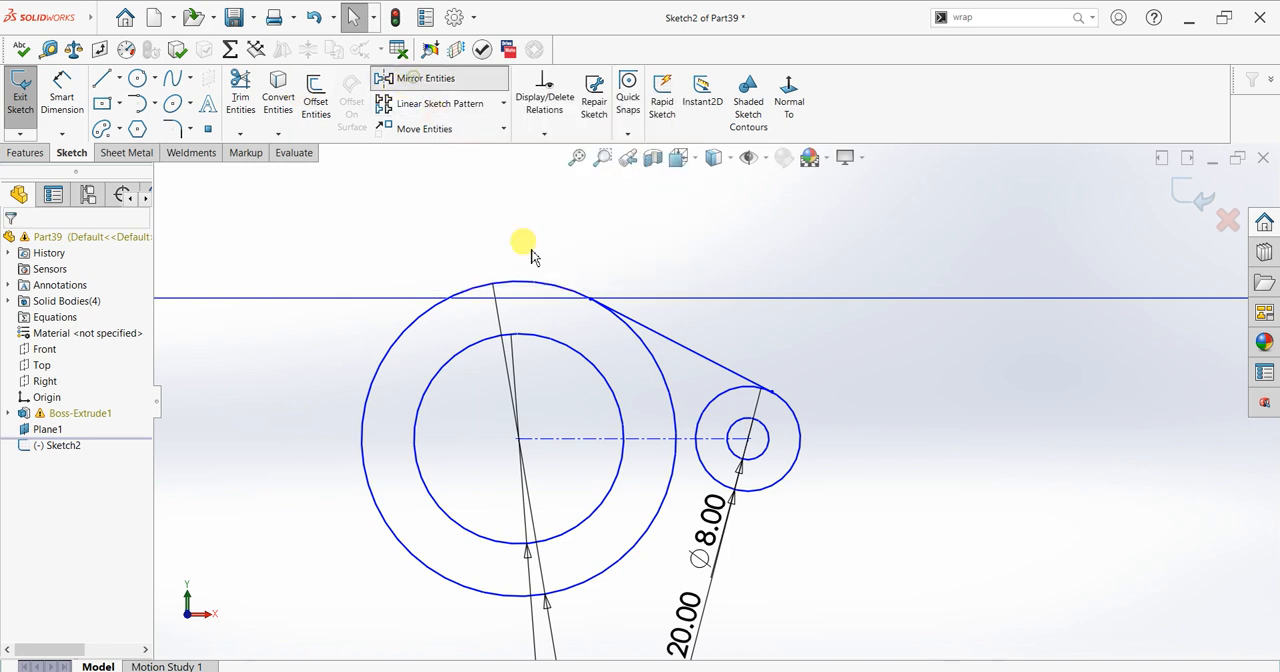
click(662, 343)
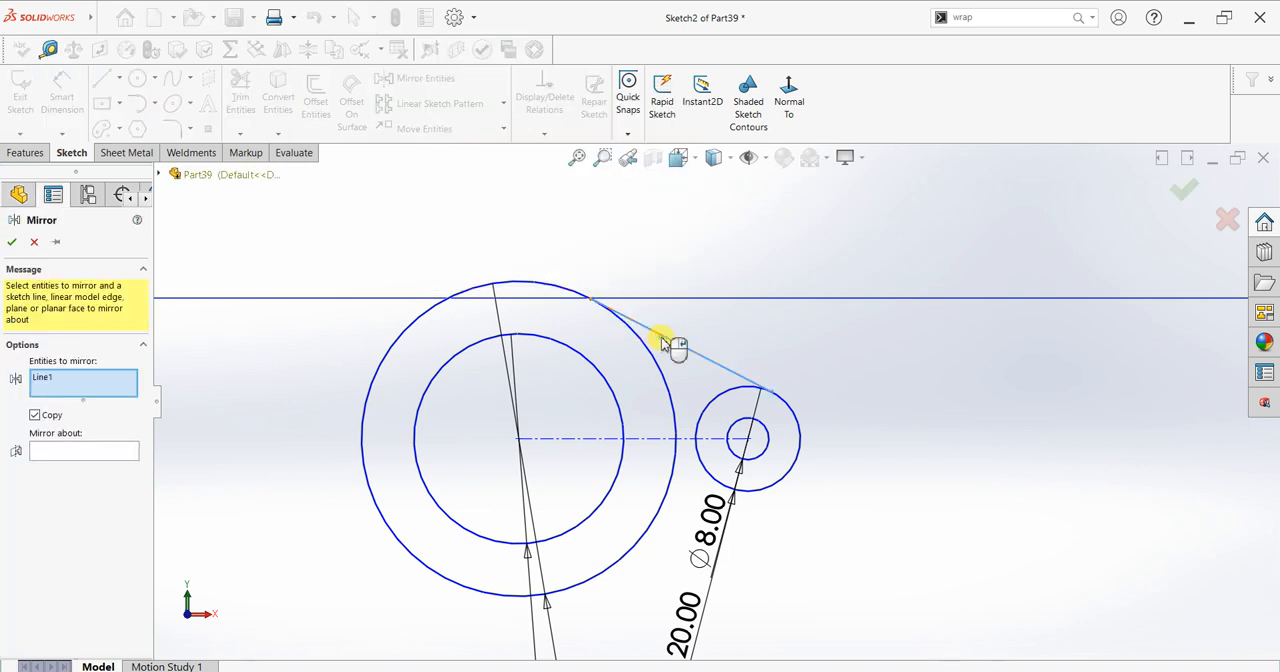
click(106, 450)
click(661, 440)
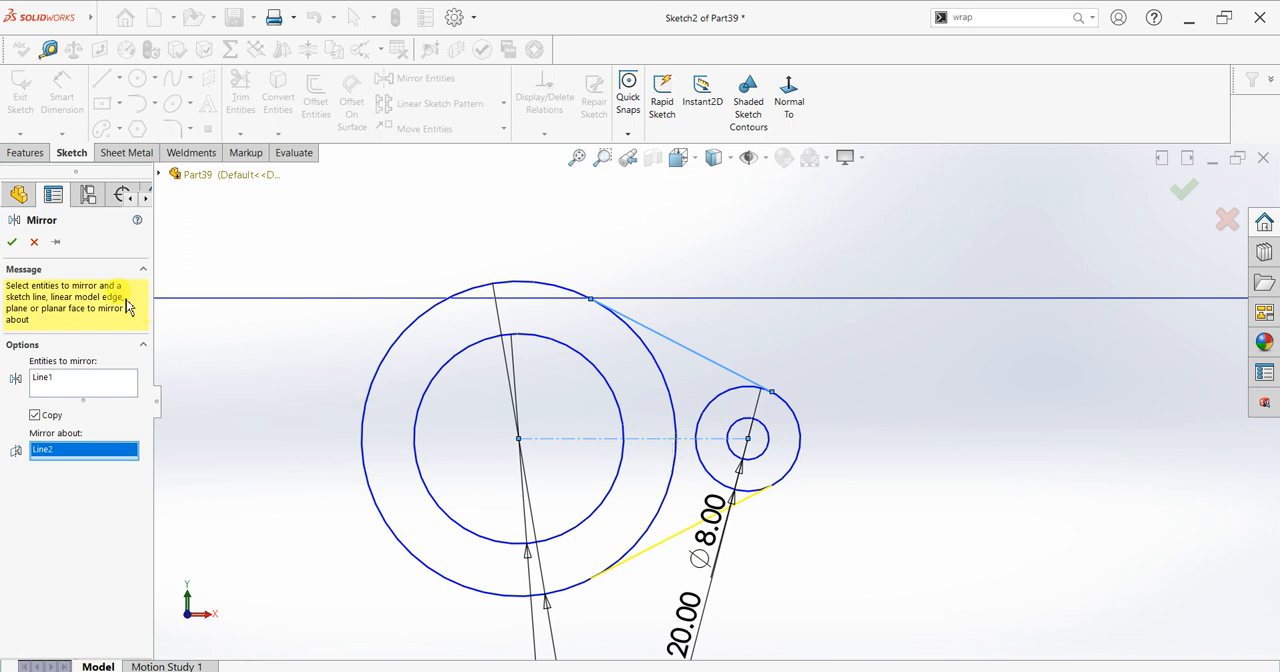
click(11, 242)
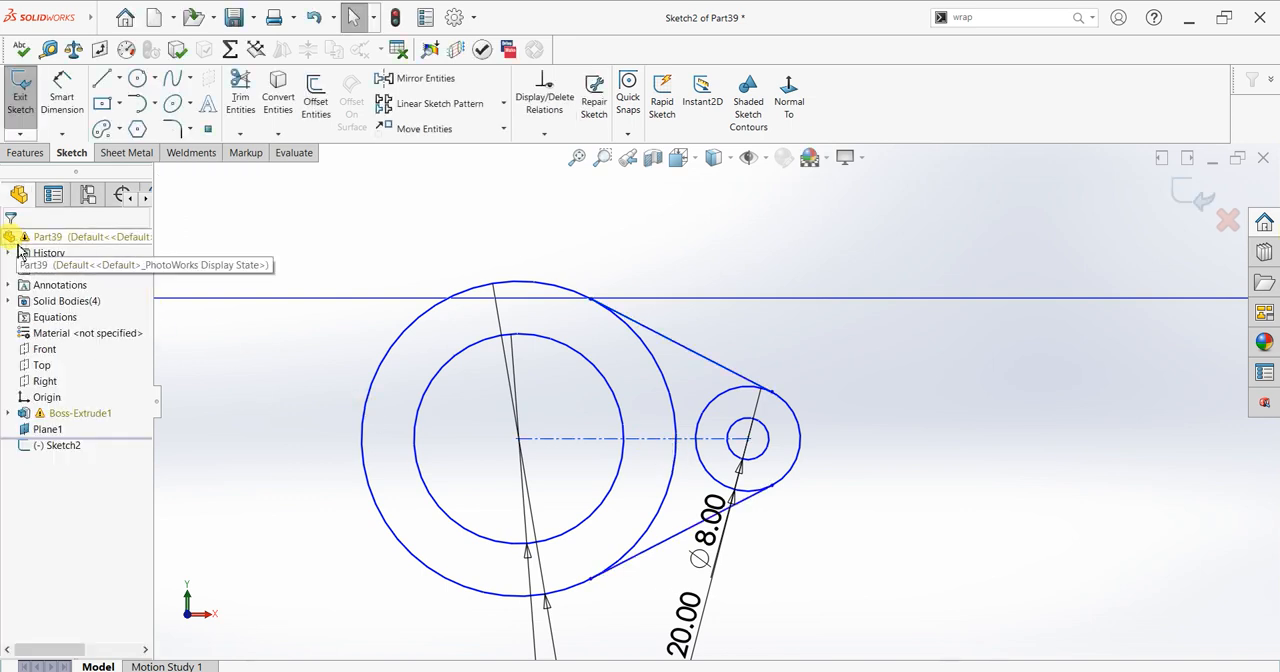
click(686, 223)
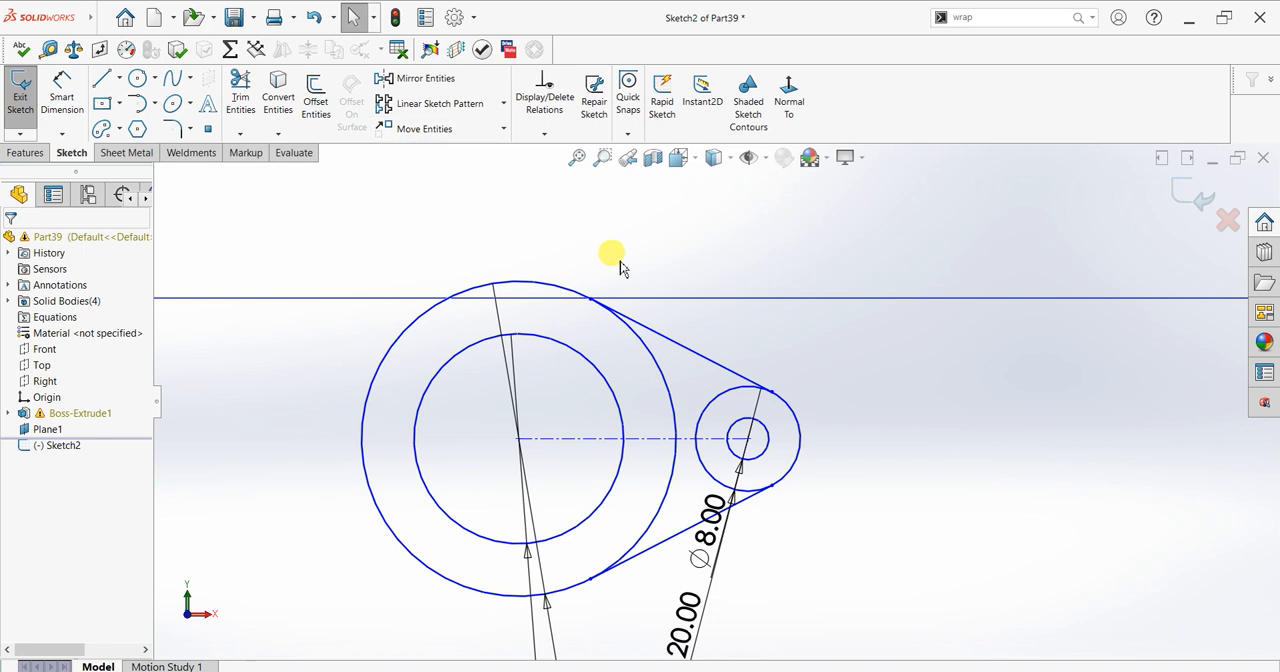
Step: Trim away the portions of the 60 mm and 20 mm circles lying between the two tangent lines
click(240, 96)
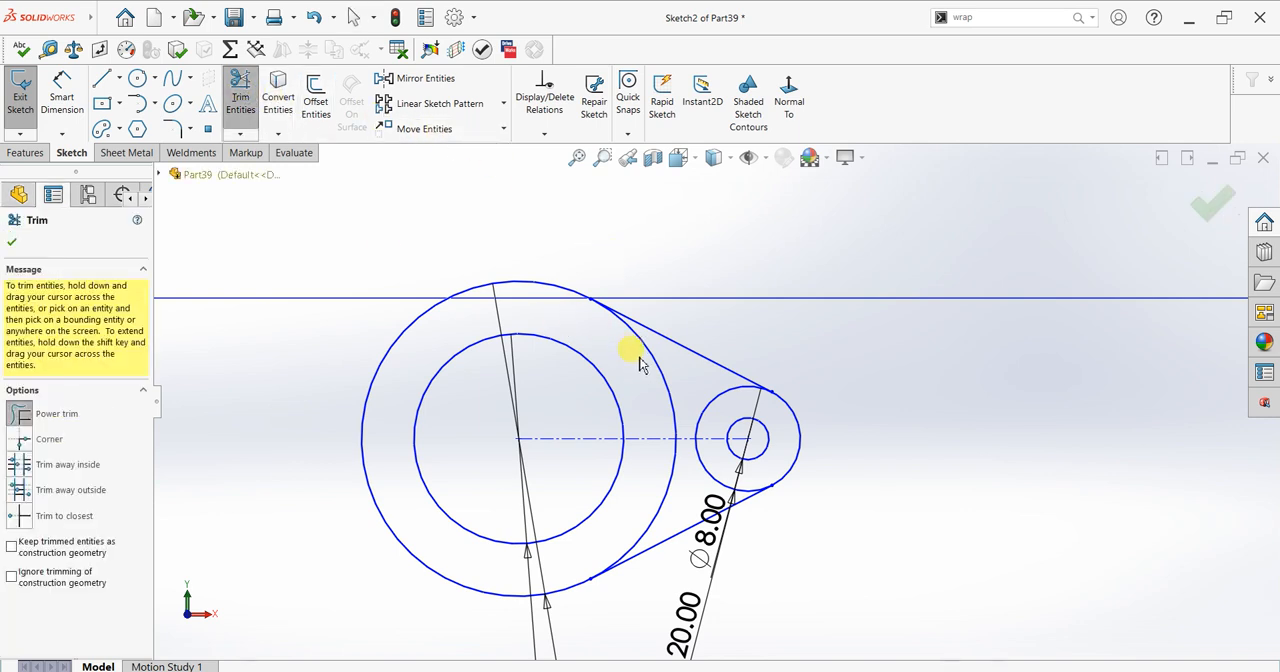
drag(637, 365, 665, 372)
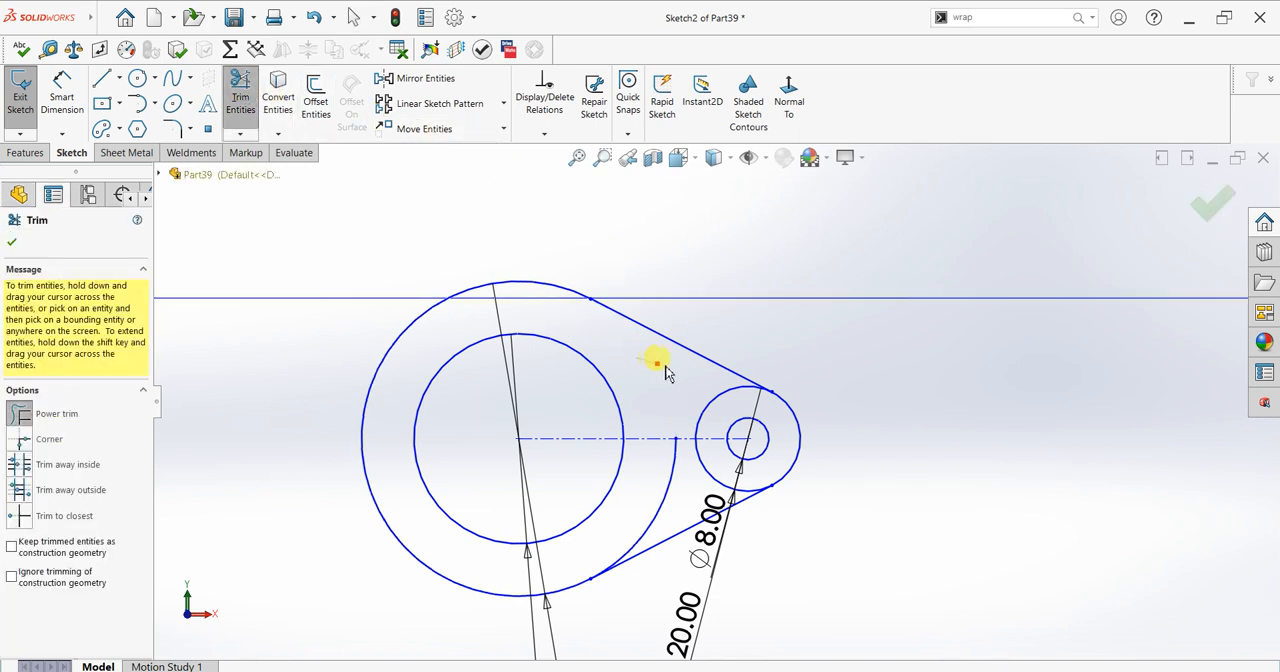
mouse_move(666, 478)
mouse_down()
mouse_move(677, 493)
mouse_move(714, 478)
mouse_up()
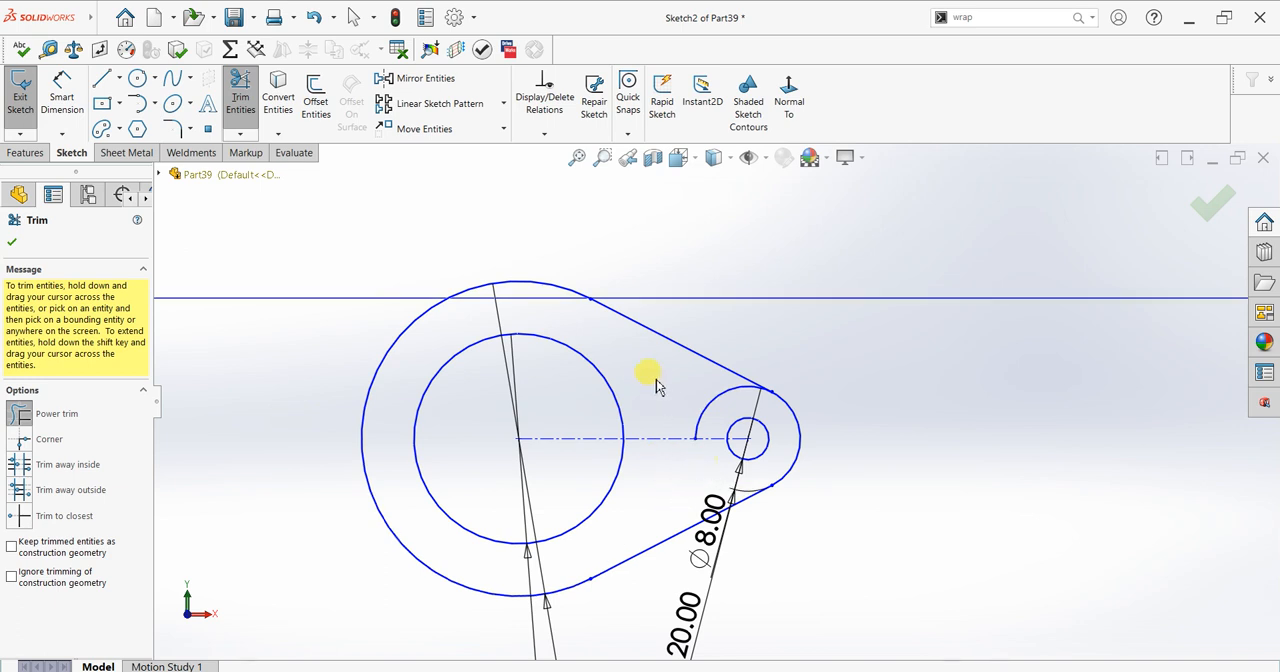
drag(695, 396, 716, 410)
scroll(714, 405, up, 2)
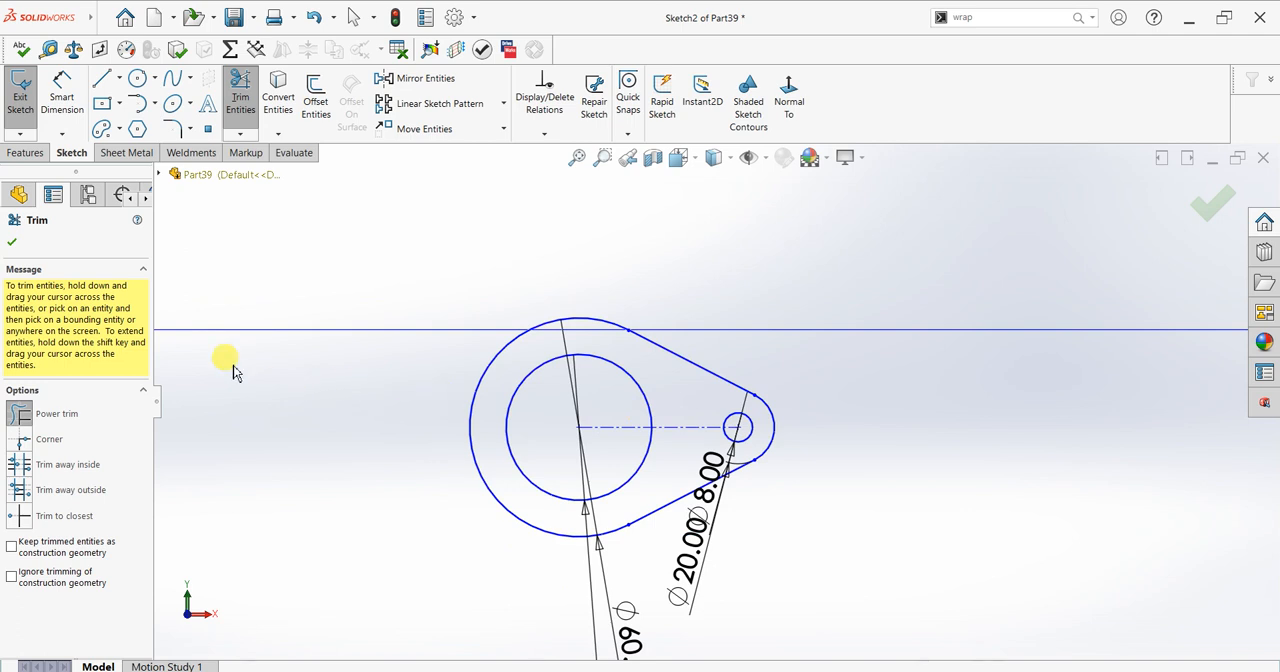
click(12, 242)
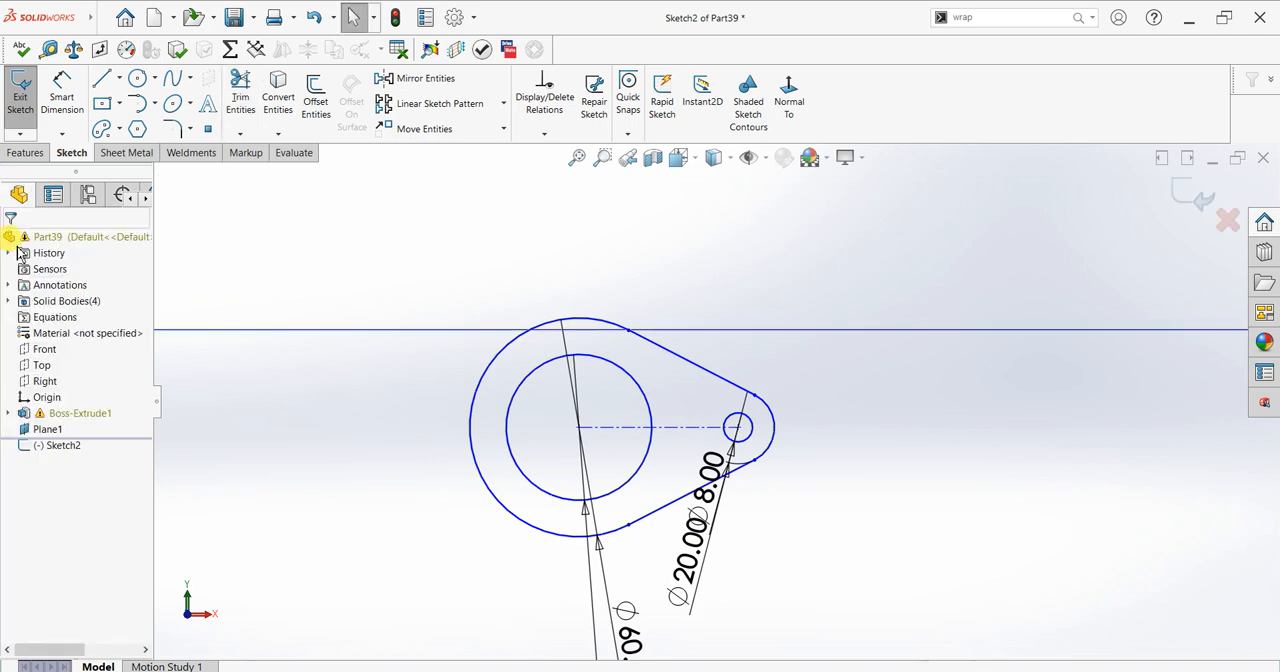
Step: Sketch a vertical centerline from the top of the 60 mm arc to the ring's centre
click(118, 78)
click(124, 117)
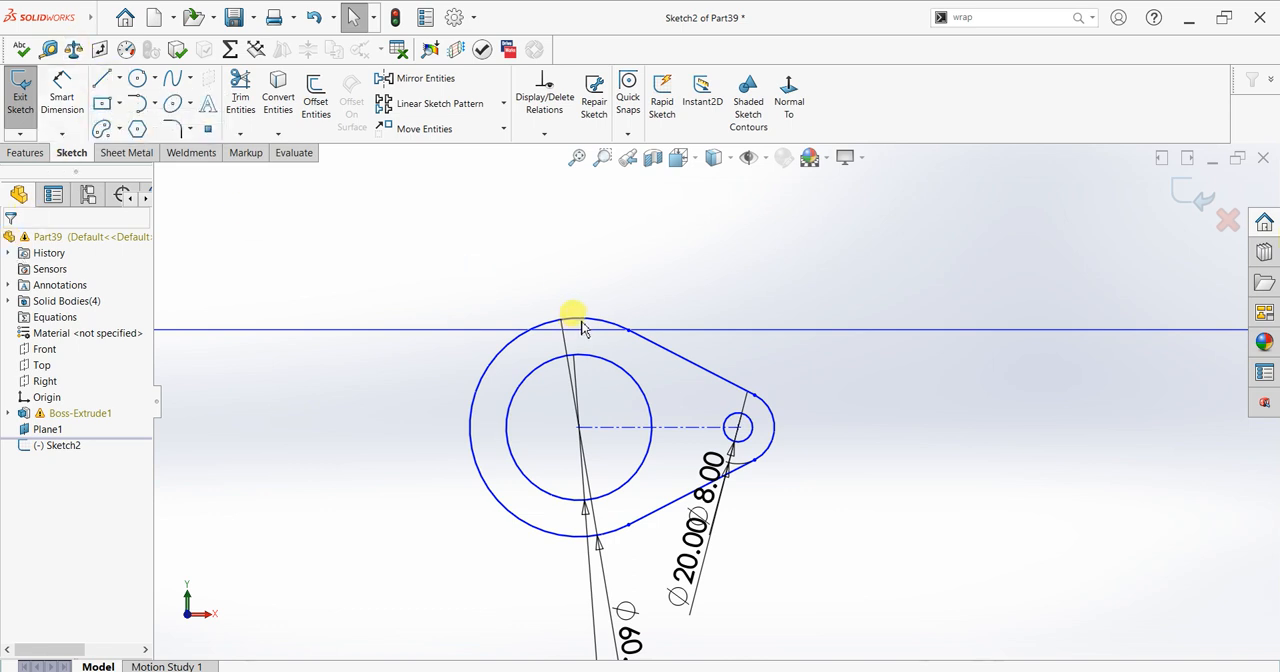
drag(580, 321, 579, 427)
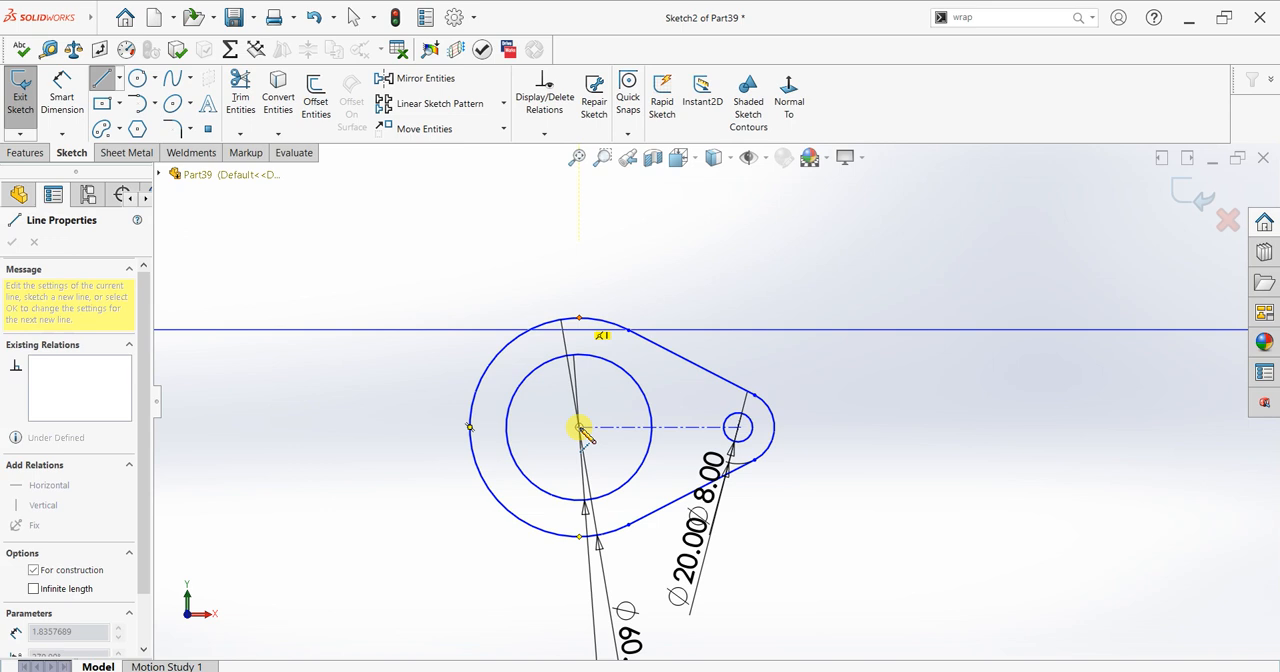
key(Escape)
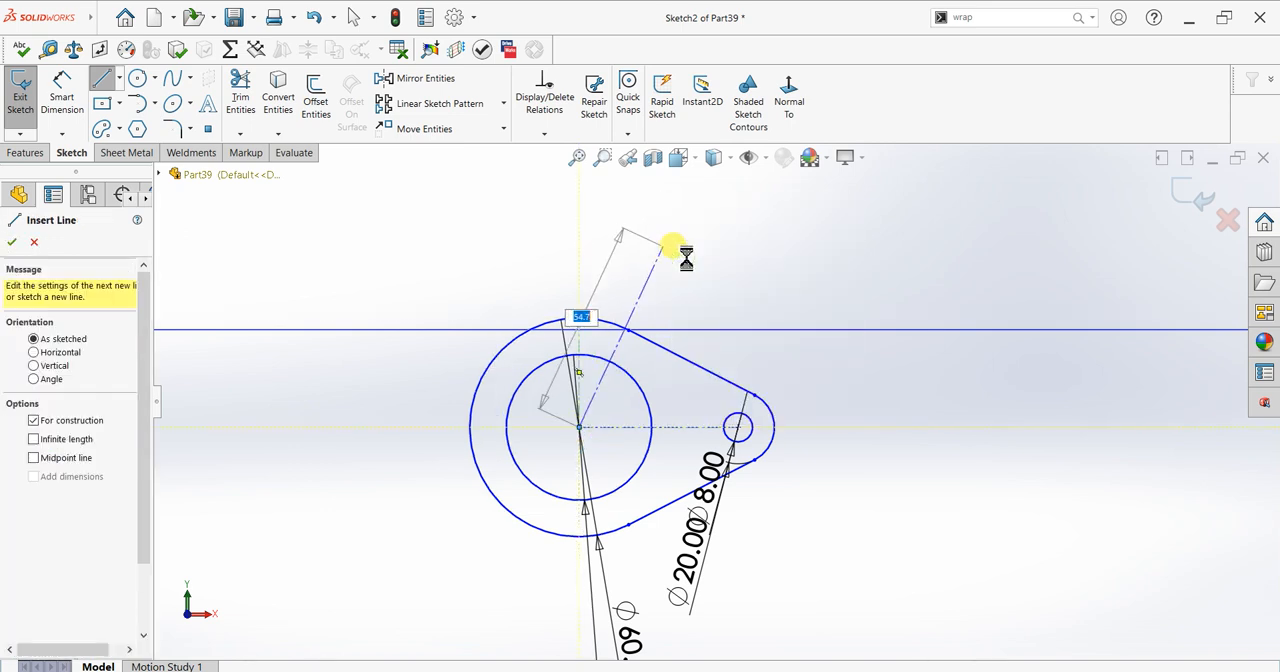
key(Escape)
Step: Mirror both tangent lines, the end arc and the 8 mm hole circle about the vertical centerline
click(455, 82)
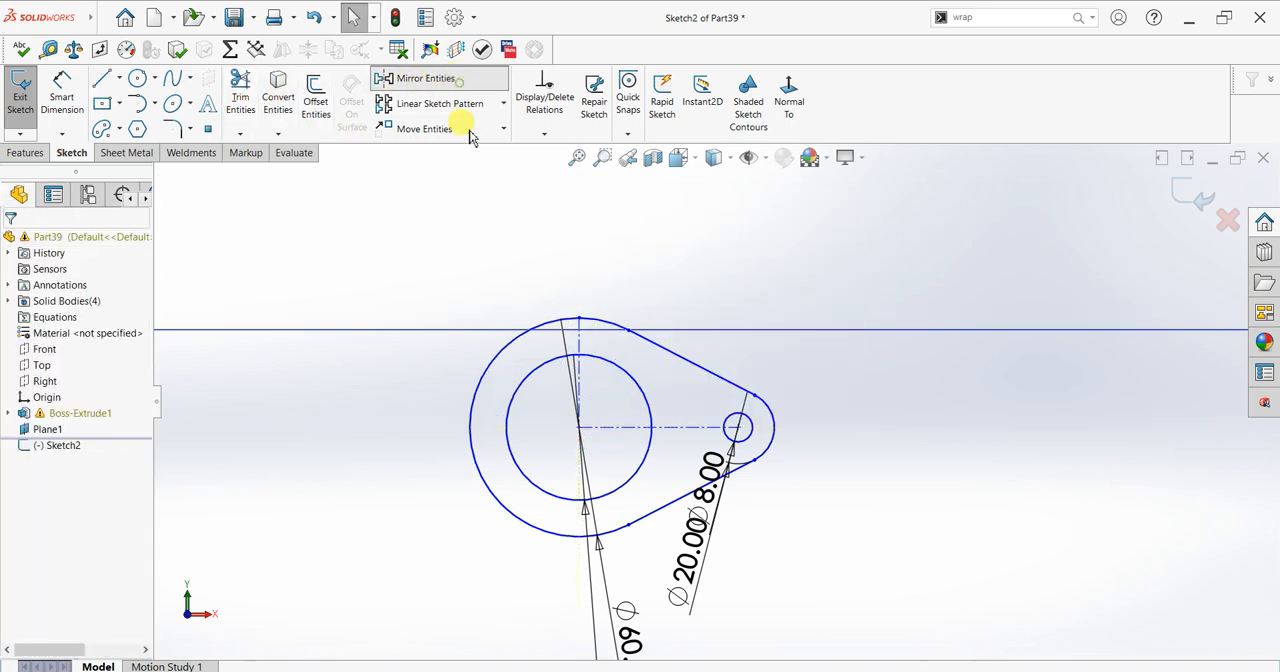
scroll(722, 388, down, 1)
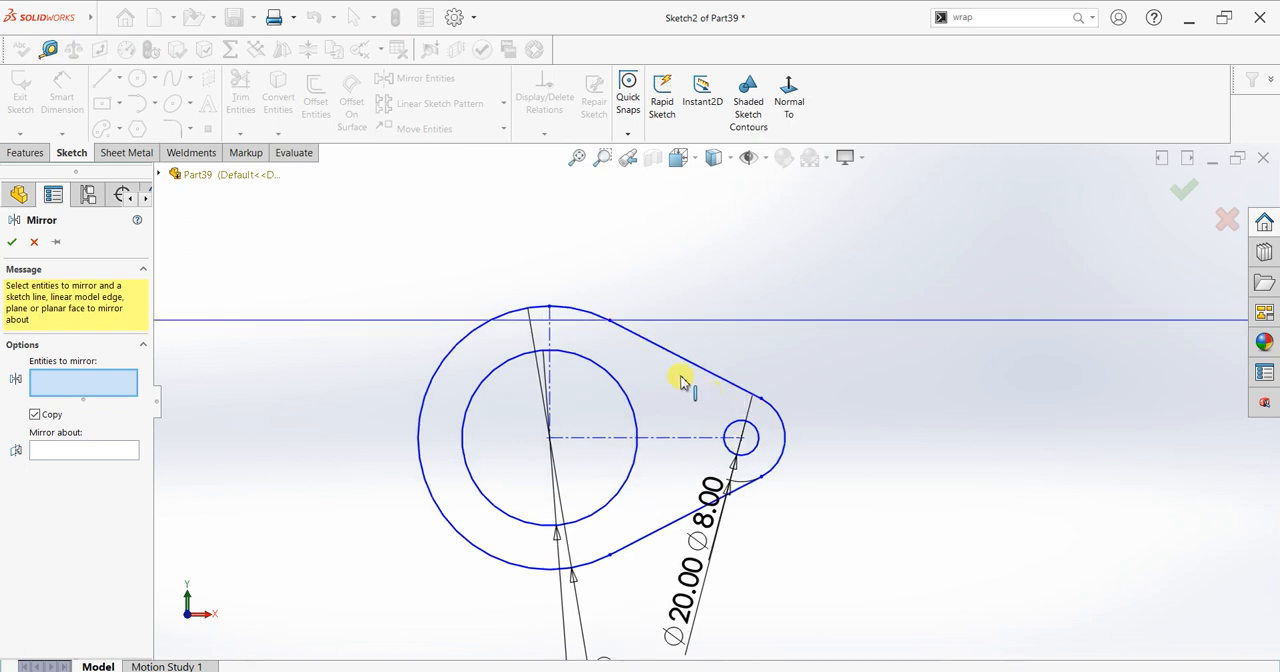
click(684, 358)
click(686, 514)
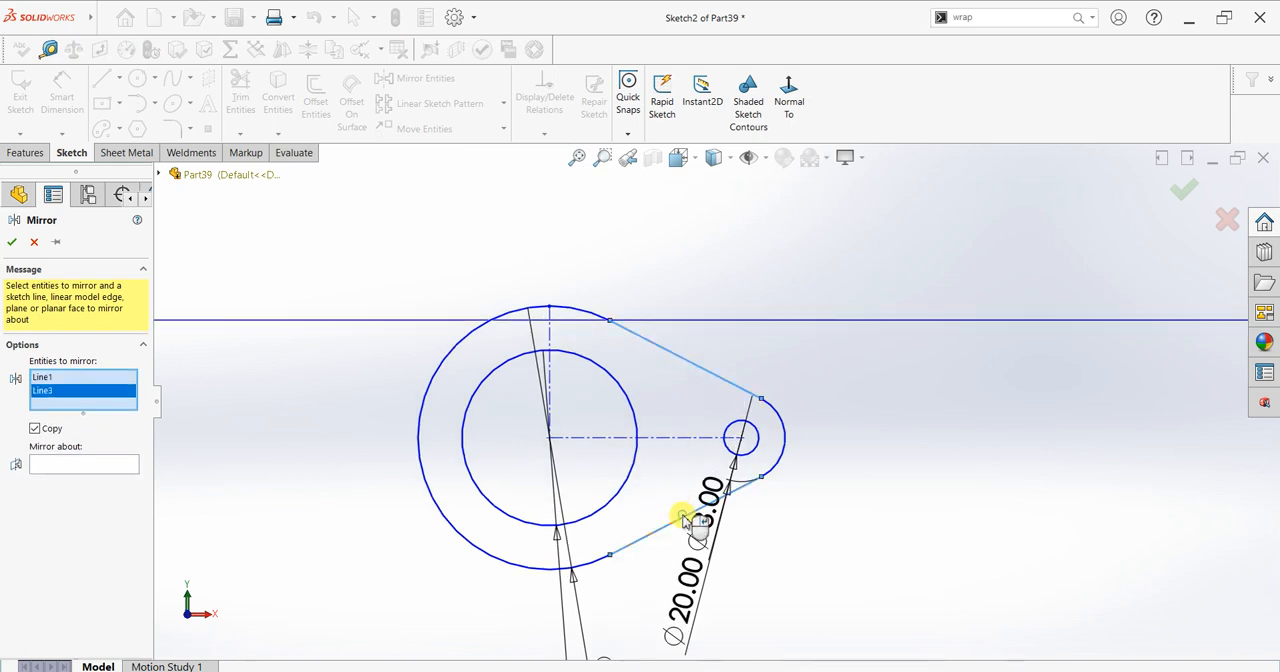
click(769, 424)
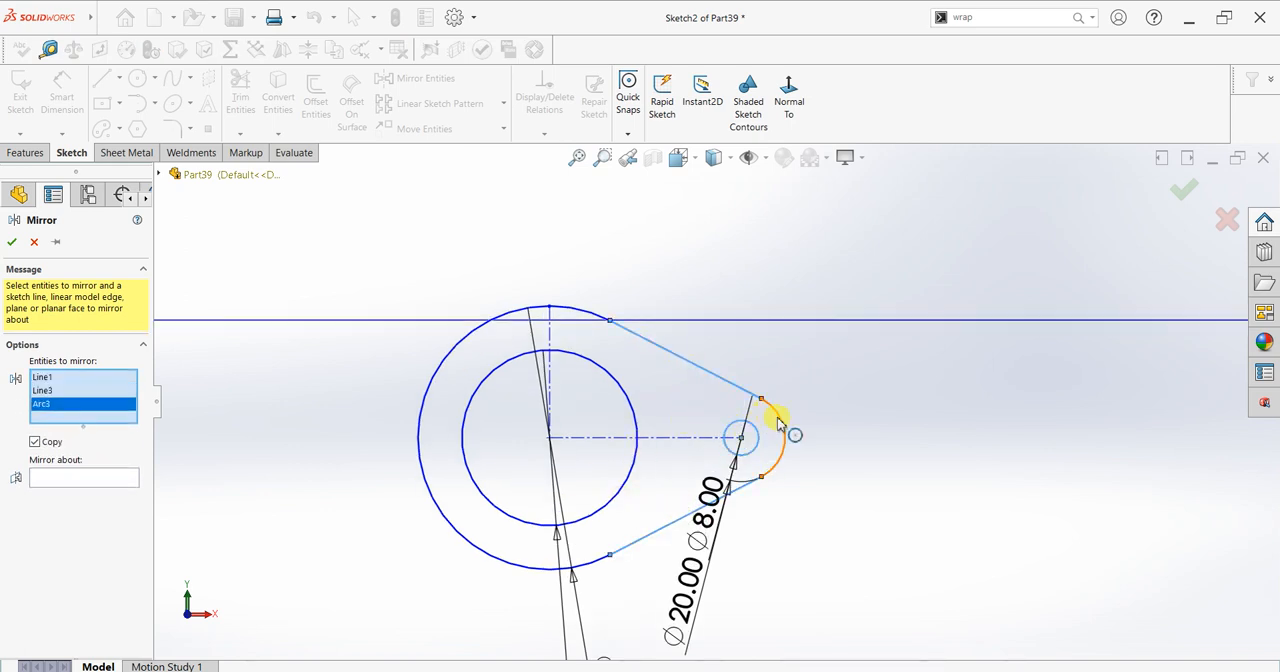
click(722, 440)
click(92, 491)
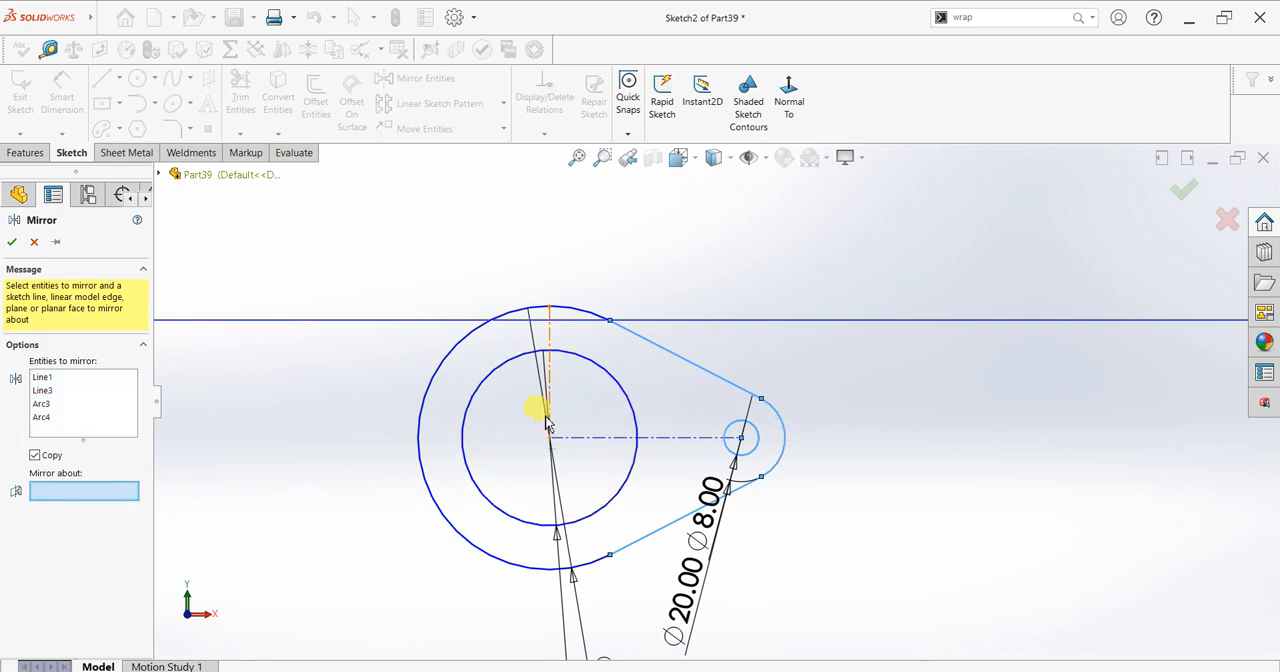
click(553, 380)
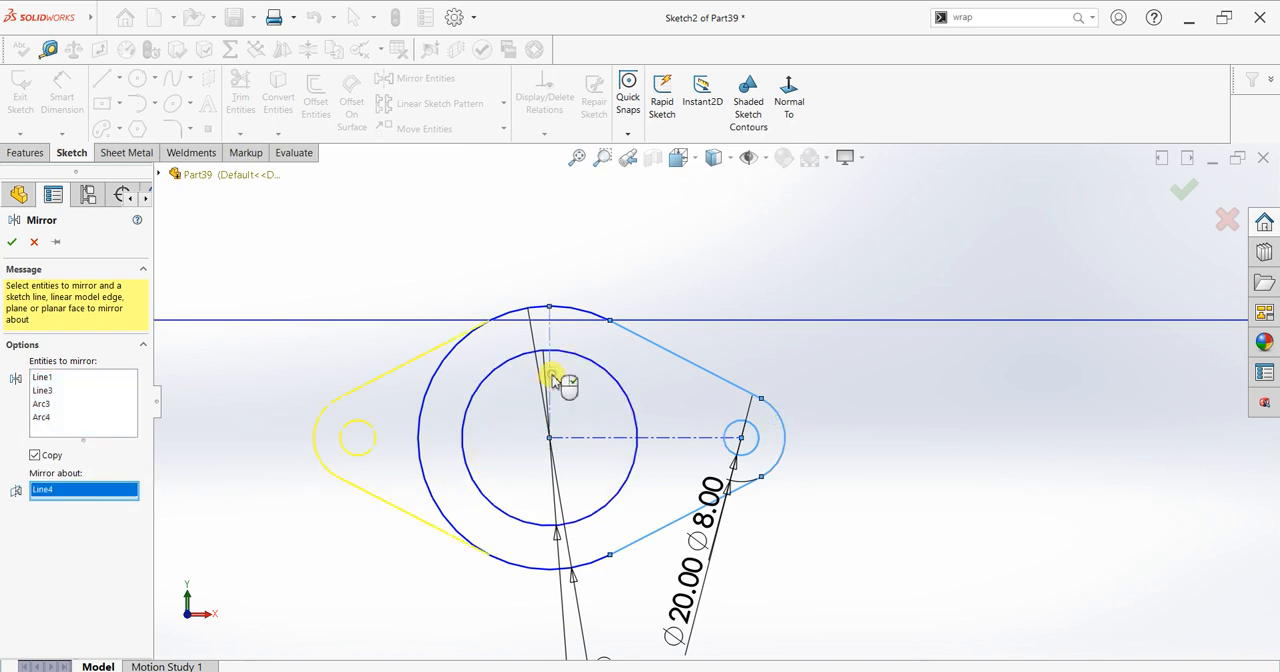
click(11, 243)
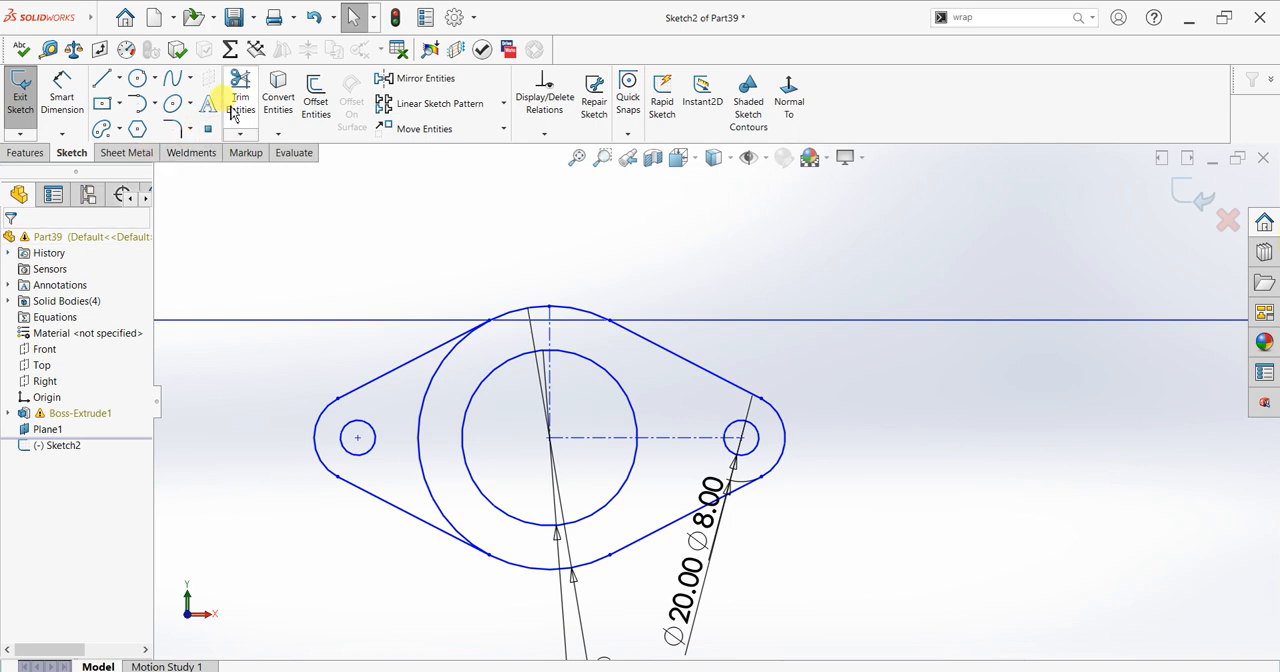
Step: Trim away the portion of the 60 mm circle lying between the mirrored tangent lines
click(240, 100)
drag(423, 371, 414, 391)
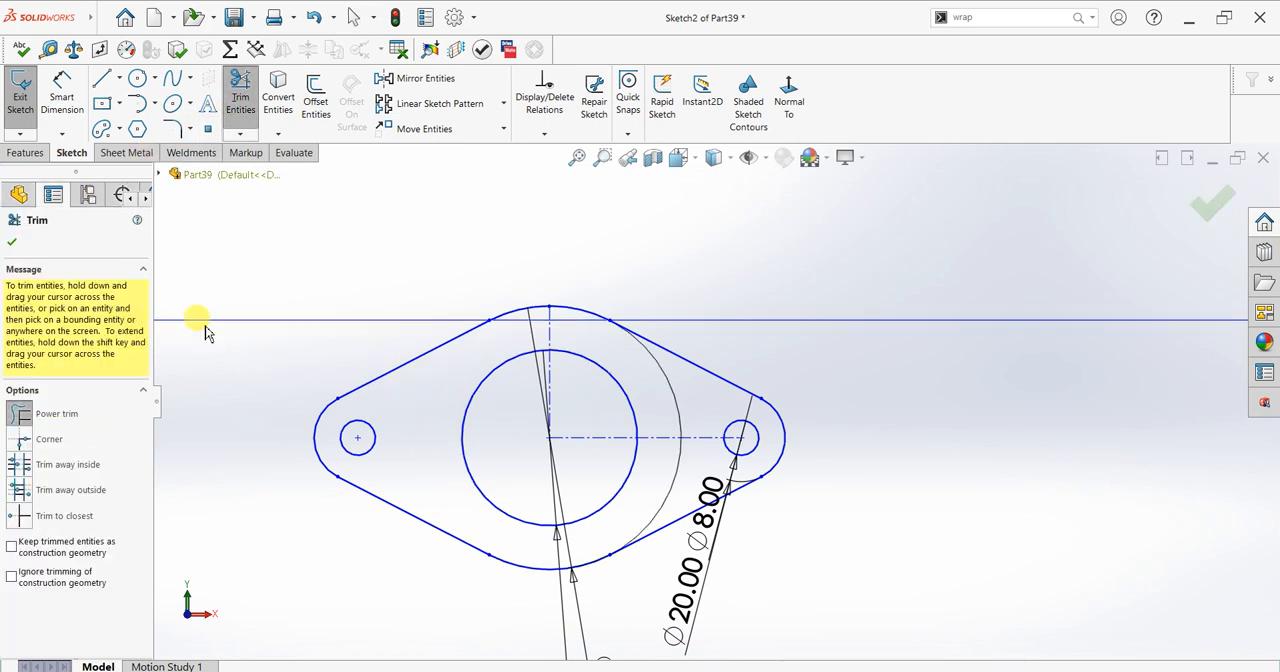
click(11, 243)
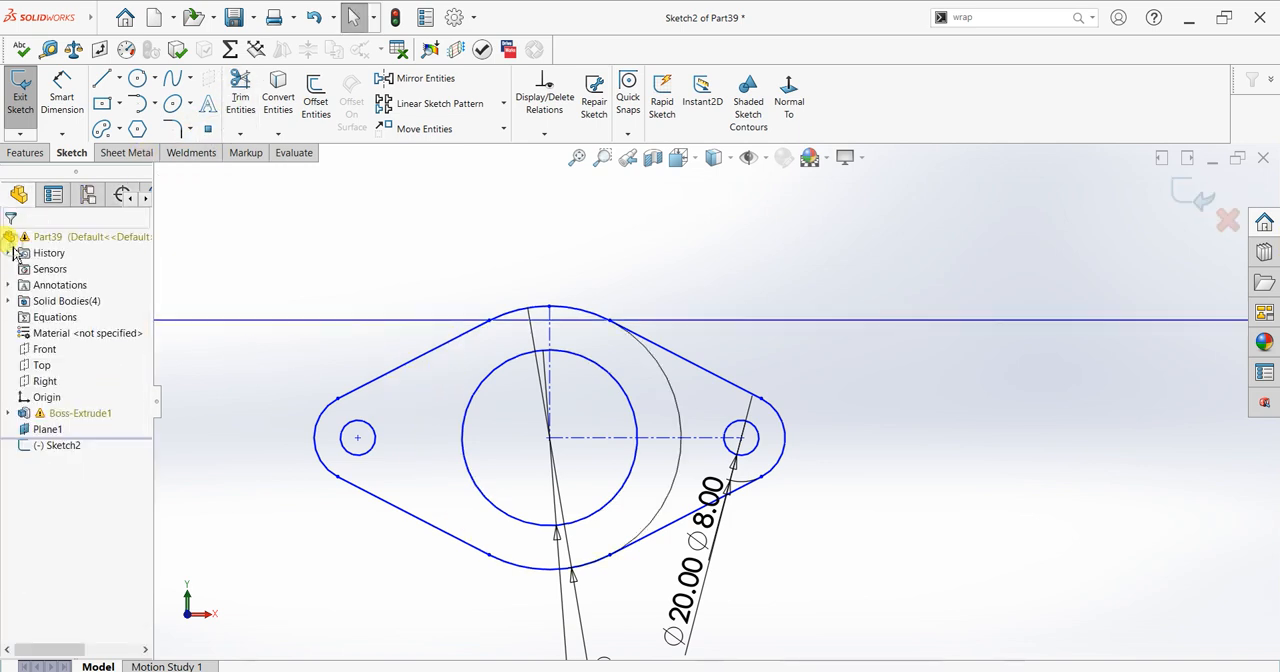
Step: Extrude the two-hole flange profile 8 mm in the reversed direction and hide its sketch plane
click(25, 152)
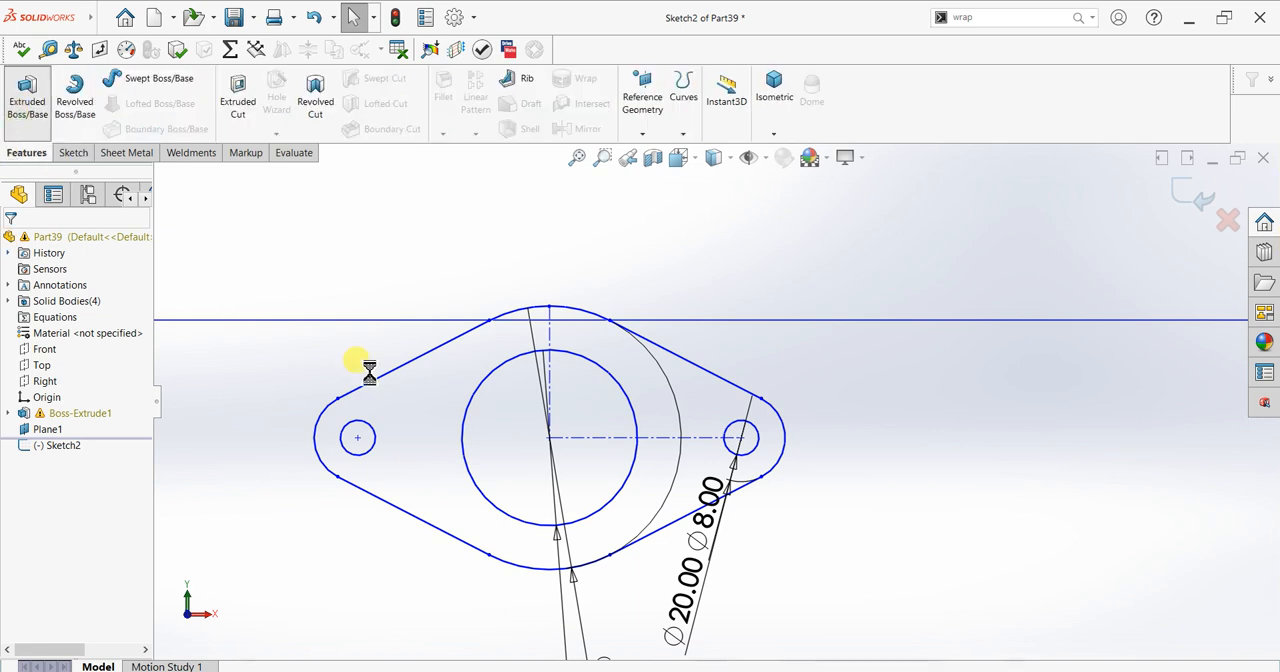
scroll(570, 390, up, 3)
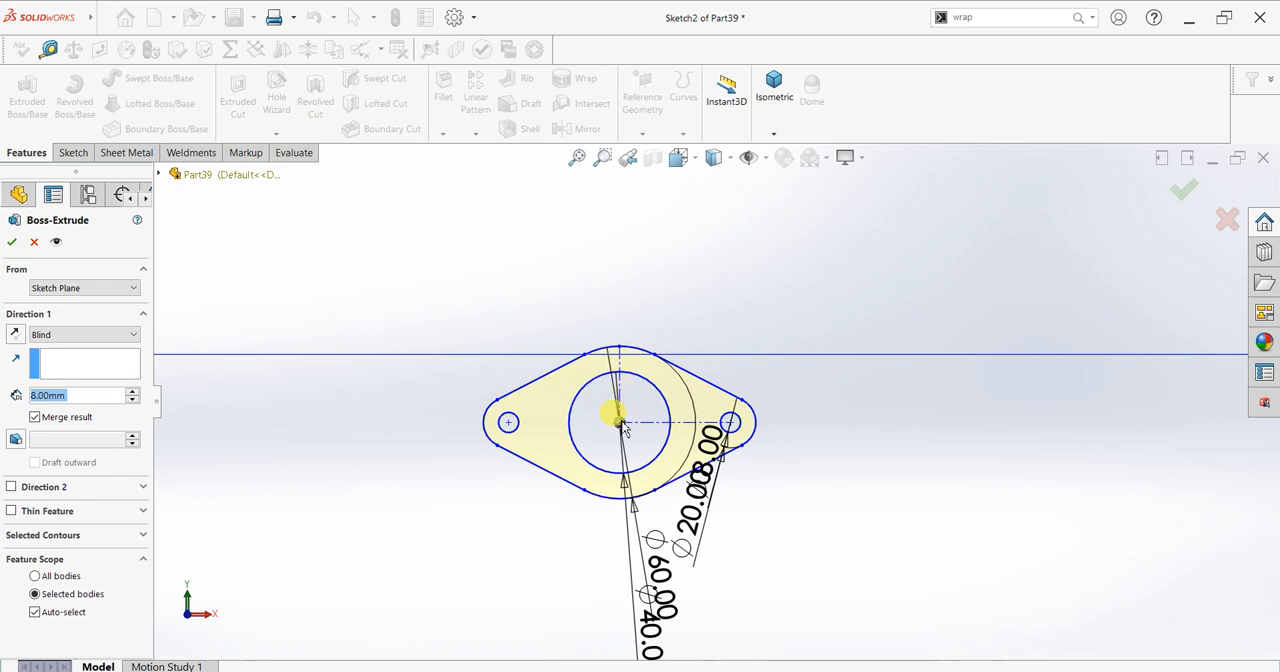
middle_drag(622, 424, 589, 479)
scroll(1080, 246, down, 2)
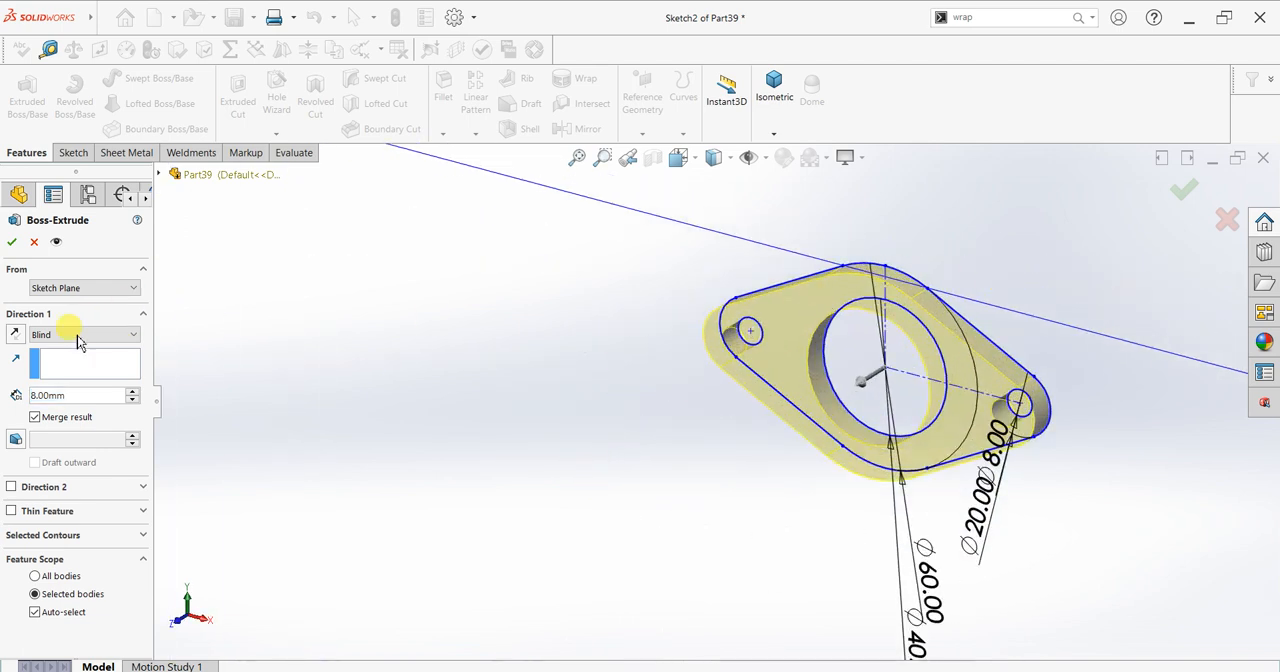
click(14, 340)
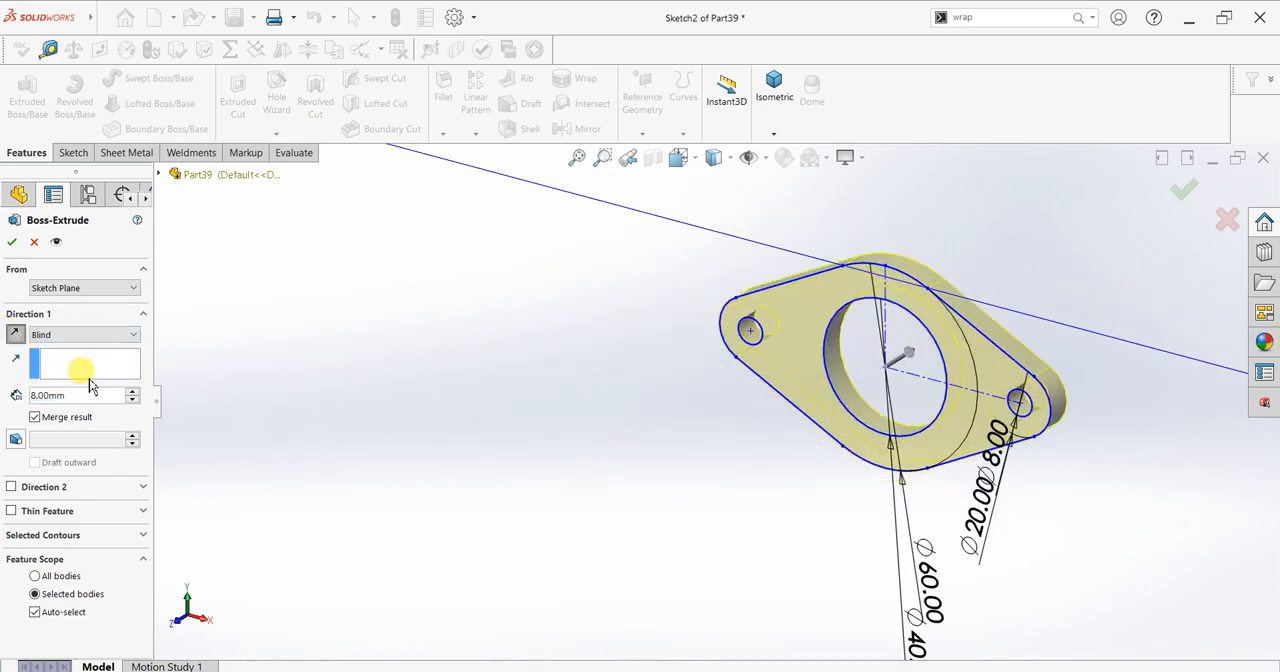
click(12, 242)
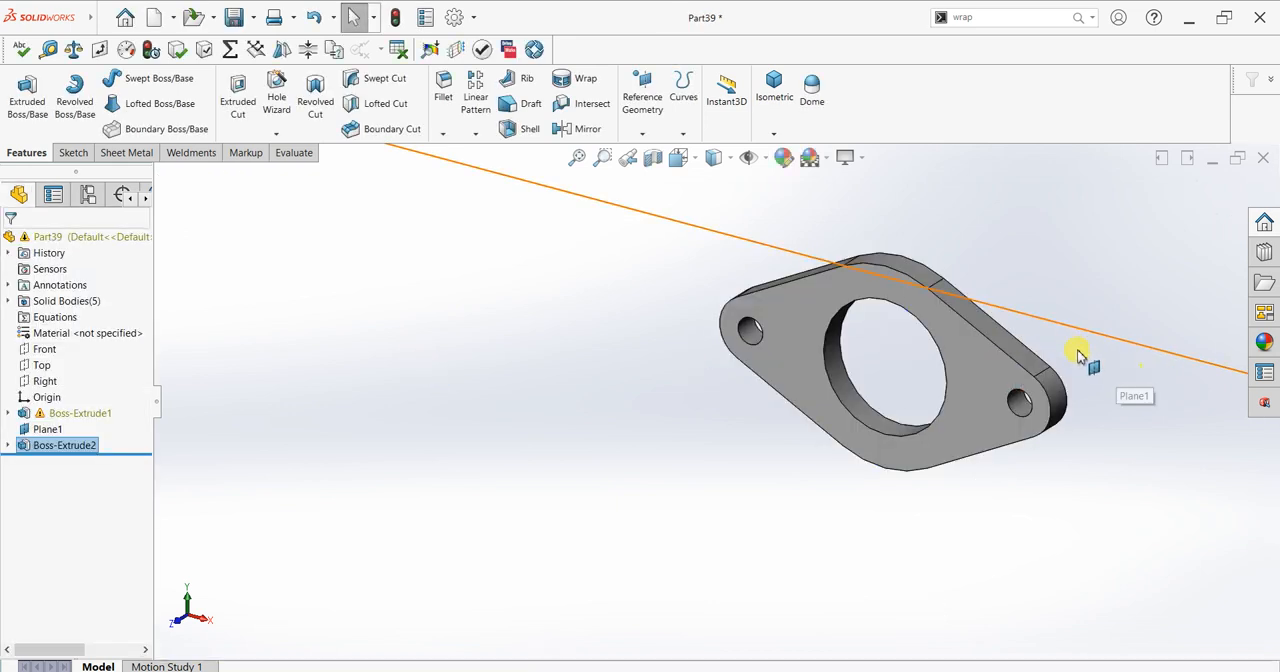
click(1107, 340)
click(1157, 309)
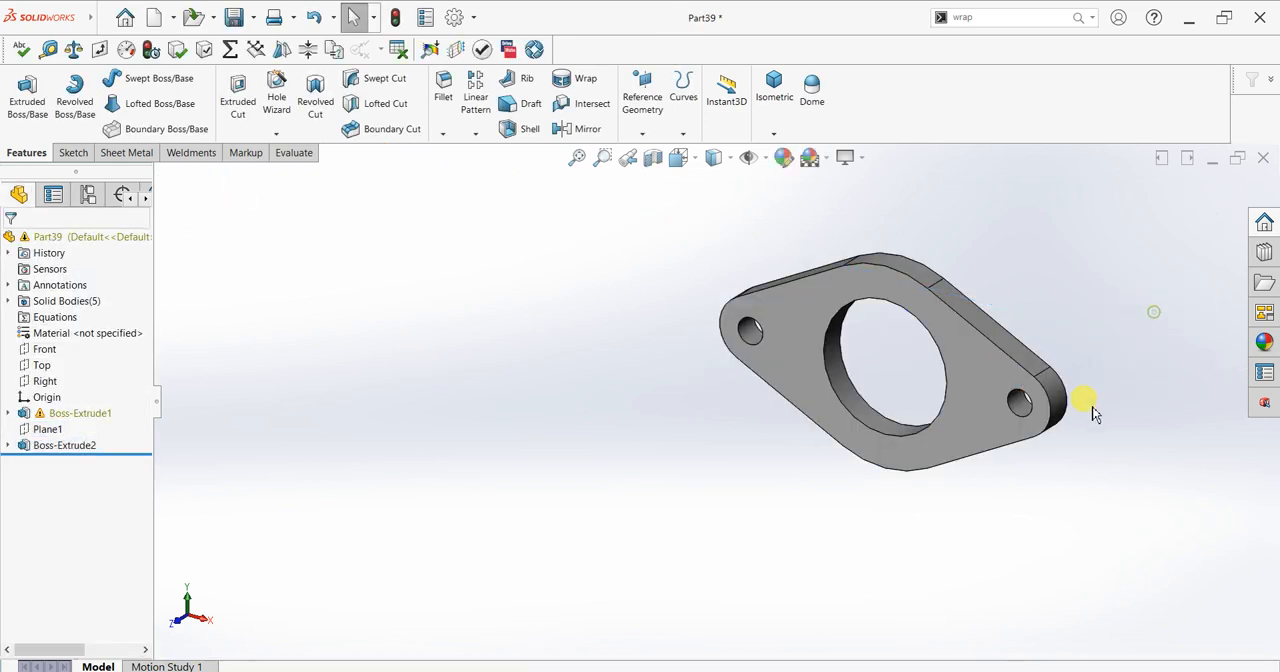
Step: Sketch a 40 mm diameter circle on the two-hole flange's front face, centred on its large bore, and close the sketch
click(970, 388)
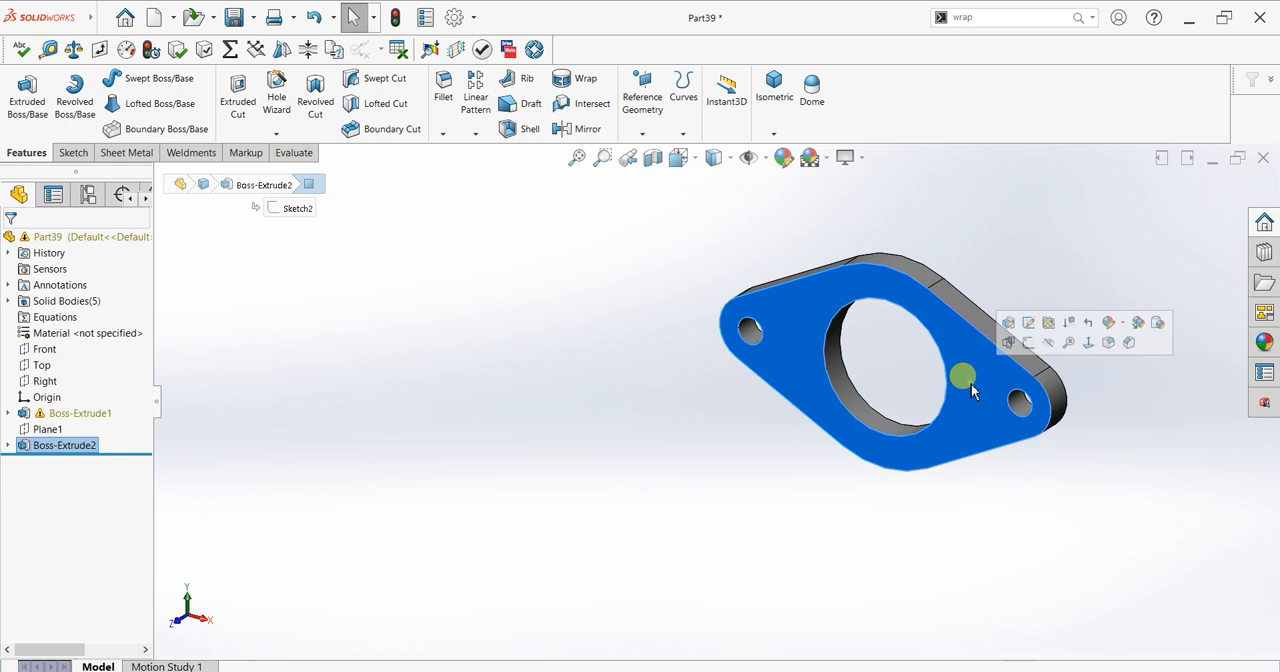
click(1024, 350)
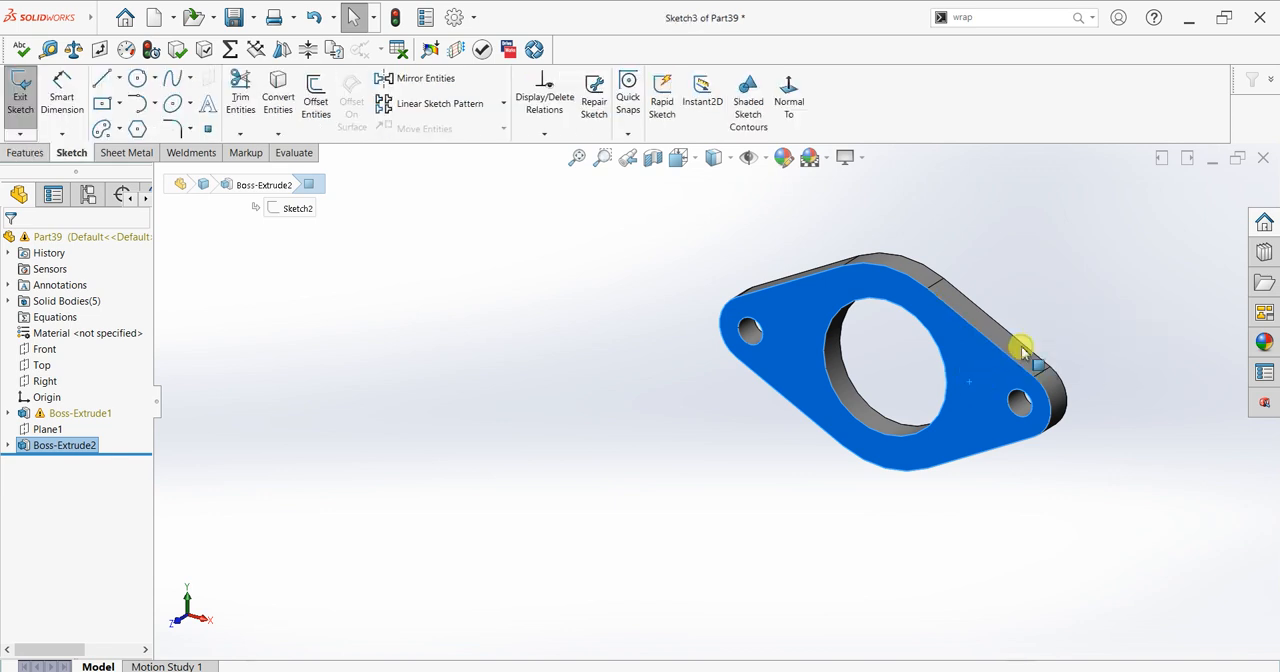
scroll(1036, 292, down, 3)
click(138, 78)
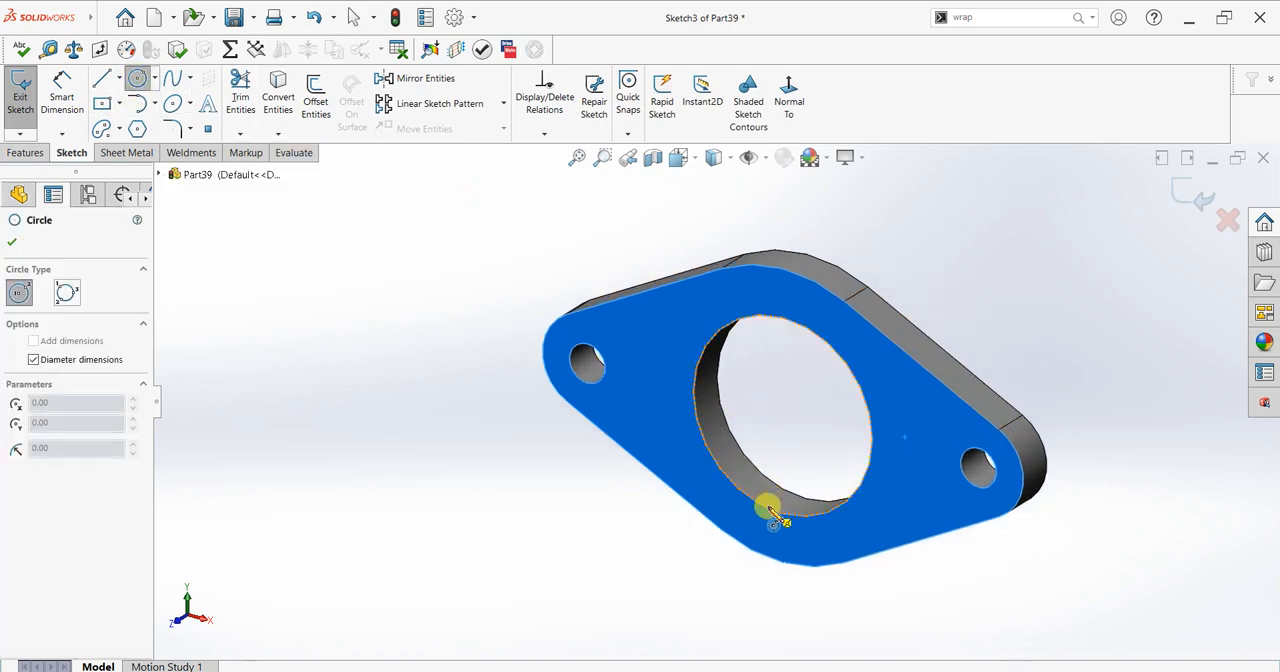
click(783, 417)
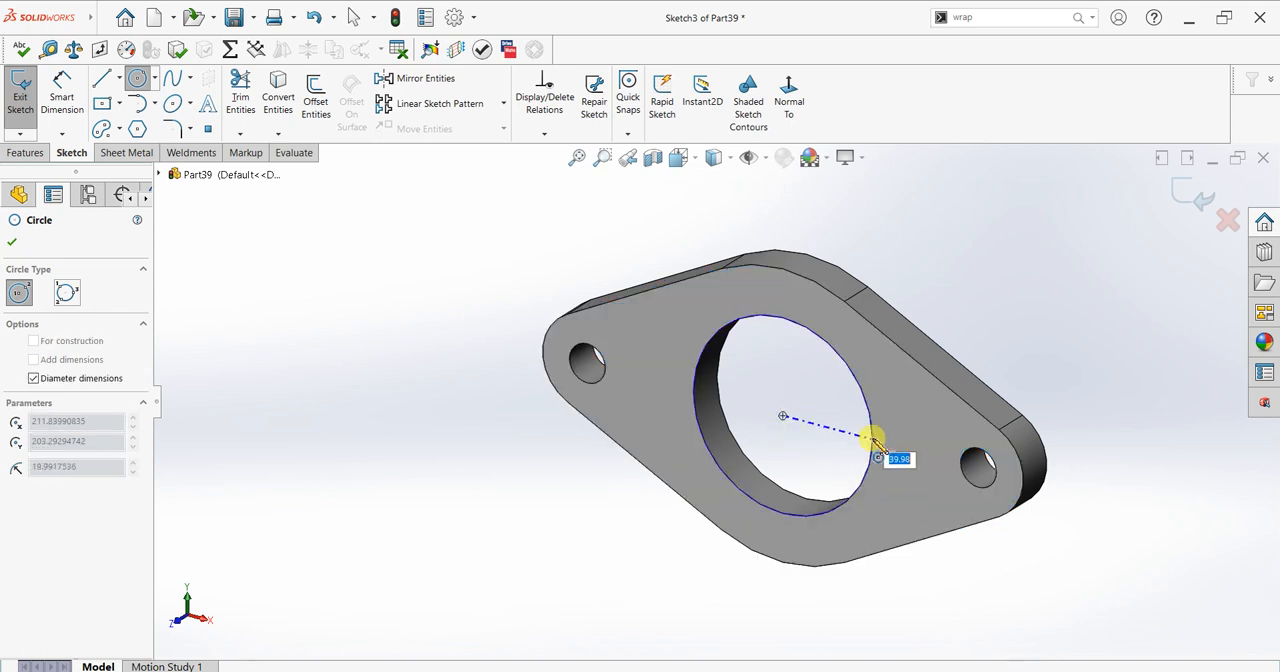
text(40)
key(Return)
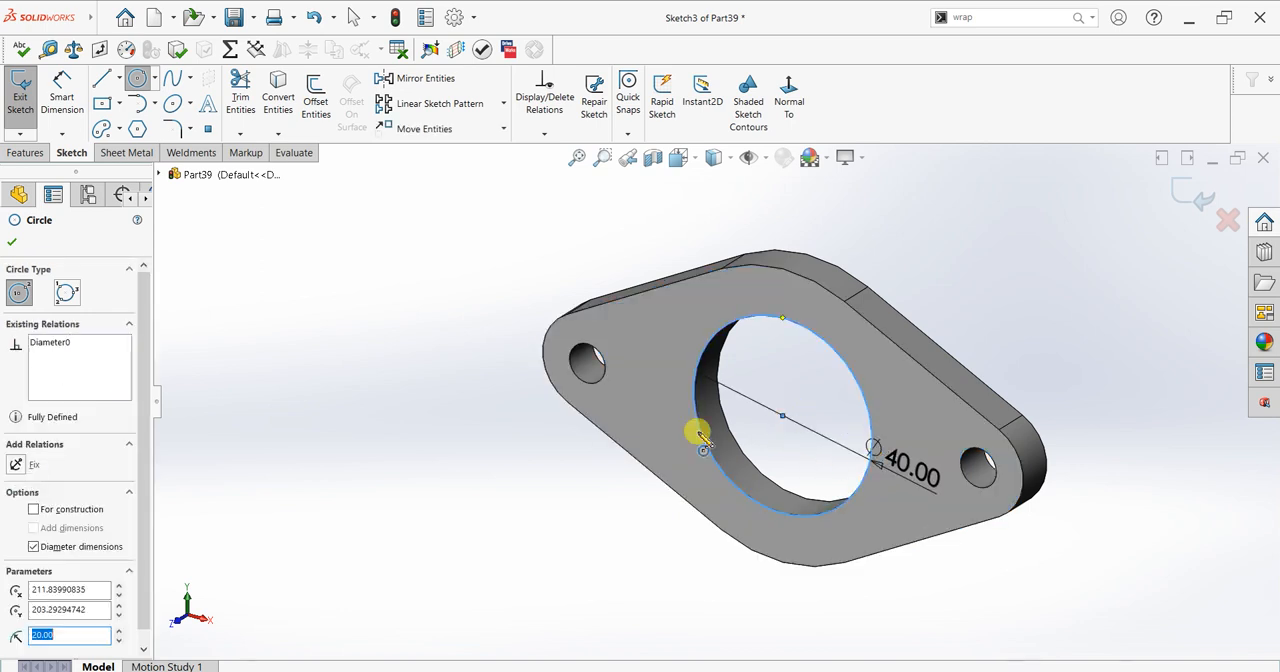
click(14, 243)
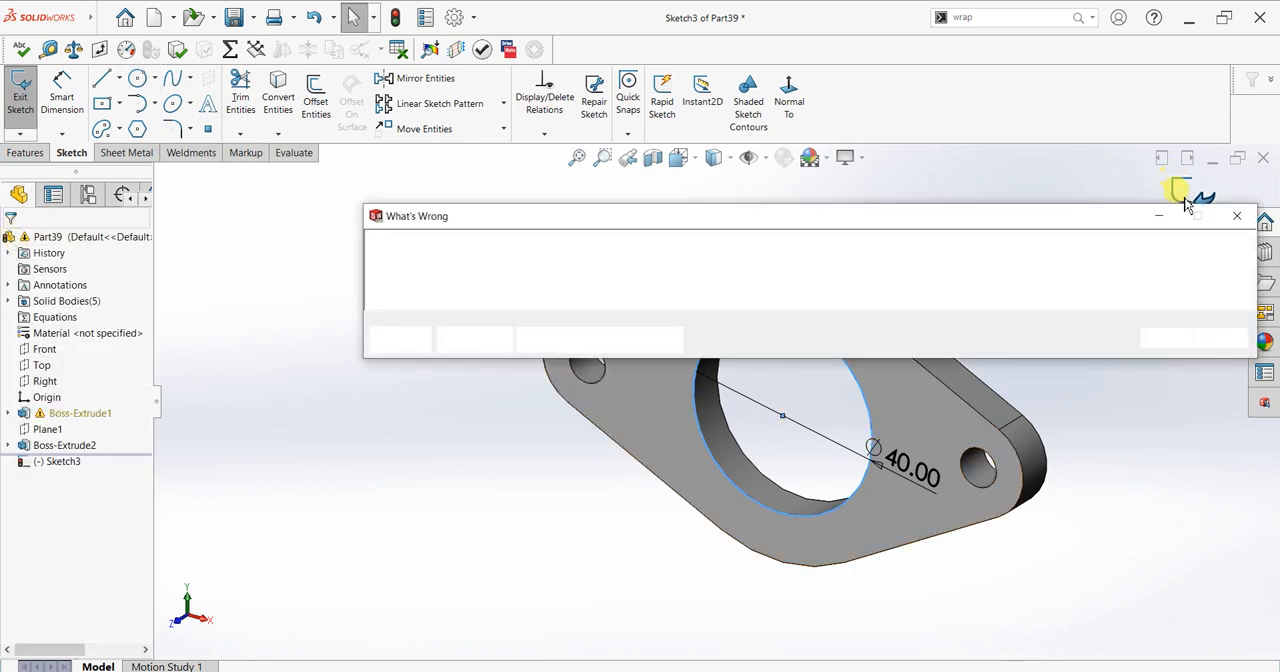
click(1165, 339)
Step: Sketch a 40 mm diameter circle on the top face of the four-tab flange at the origin, centred on its bore, and close the sketch
scroll(660, 450, up, 10)
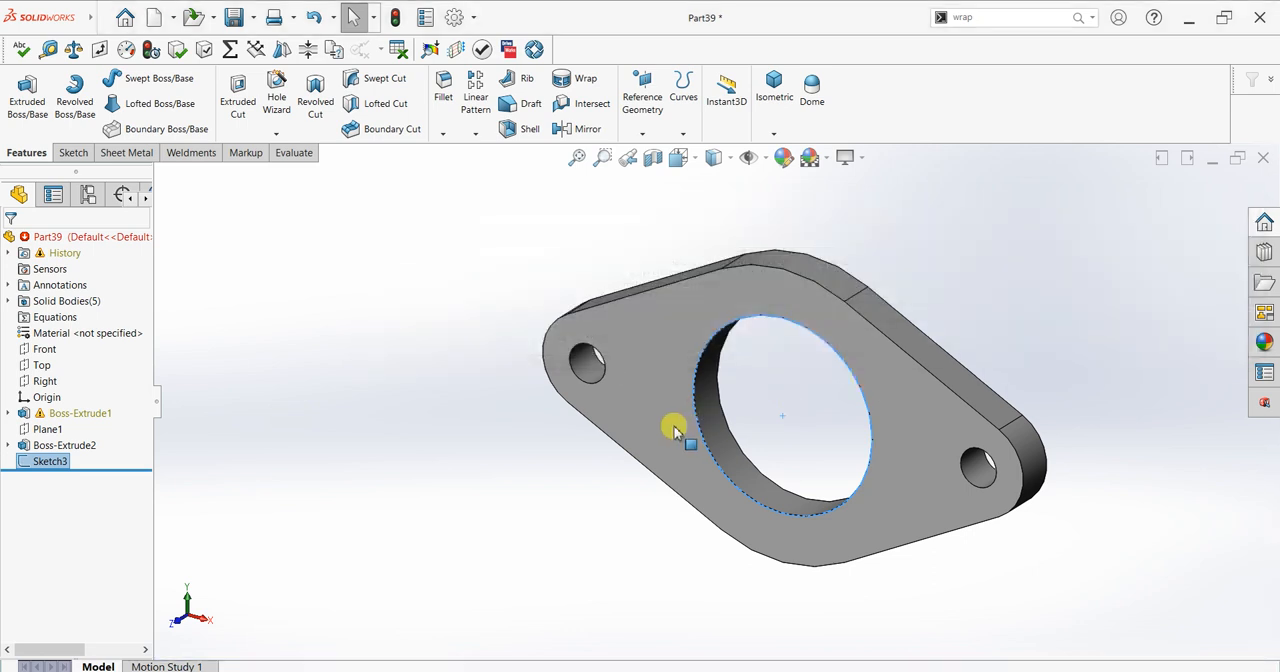
scroll(595, 543, down, 8)
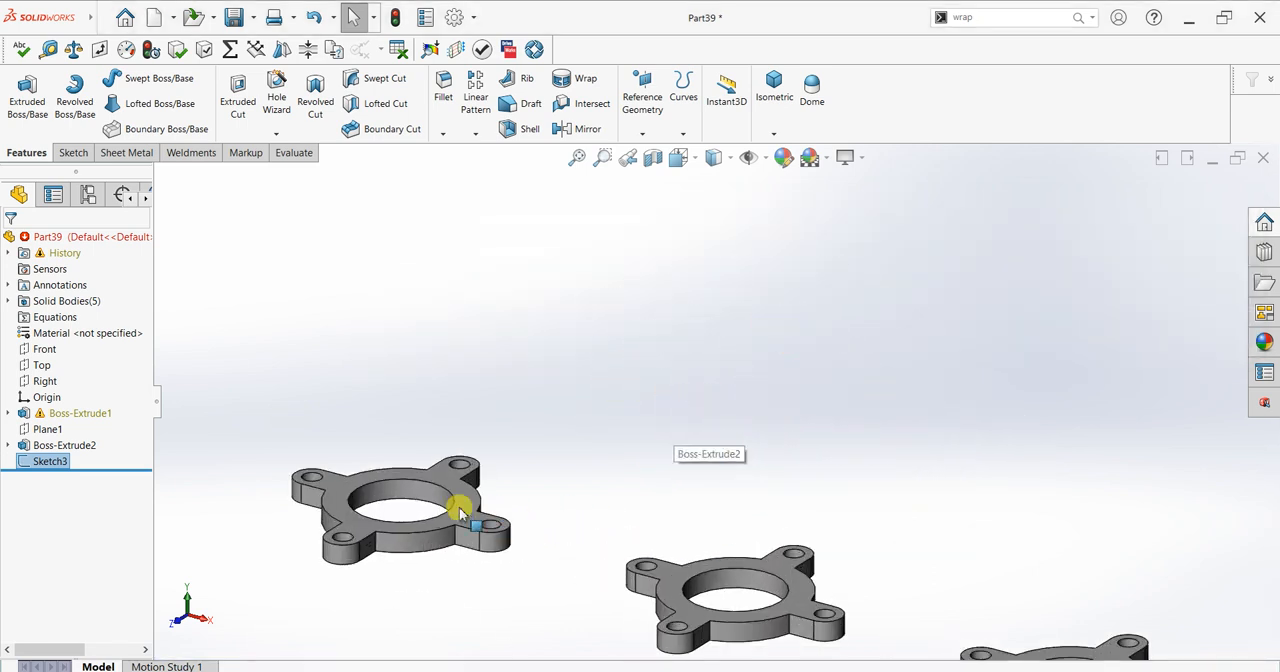
click(388, 436)
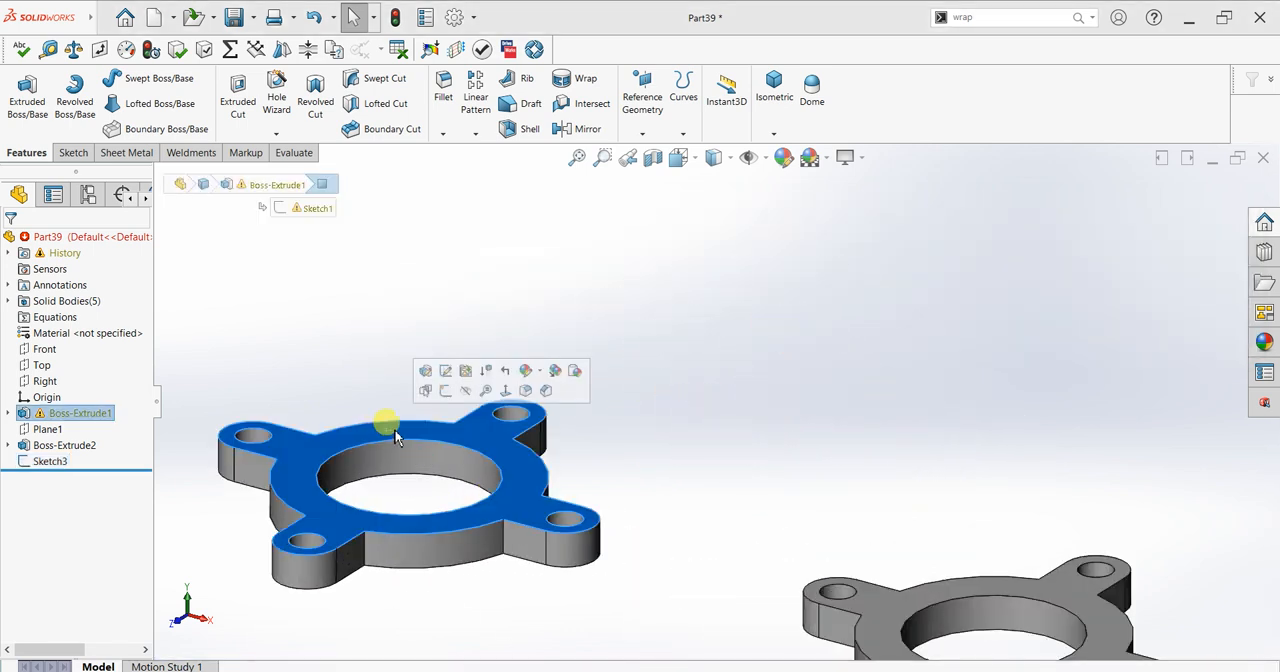
click(449, 391)
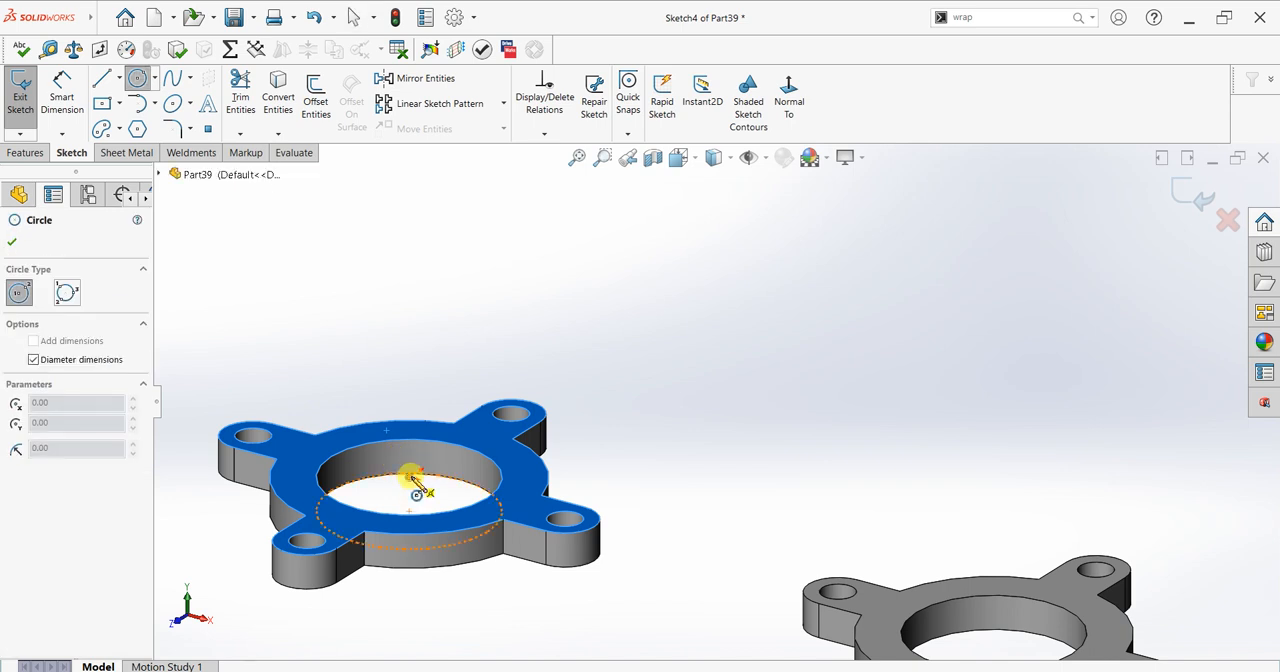
click(411, 477)
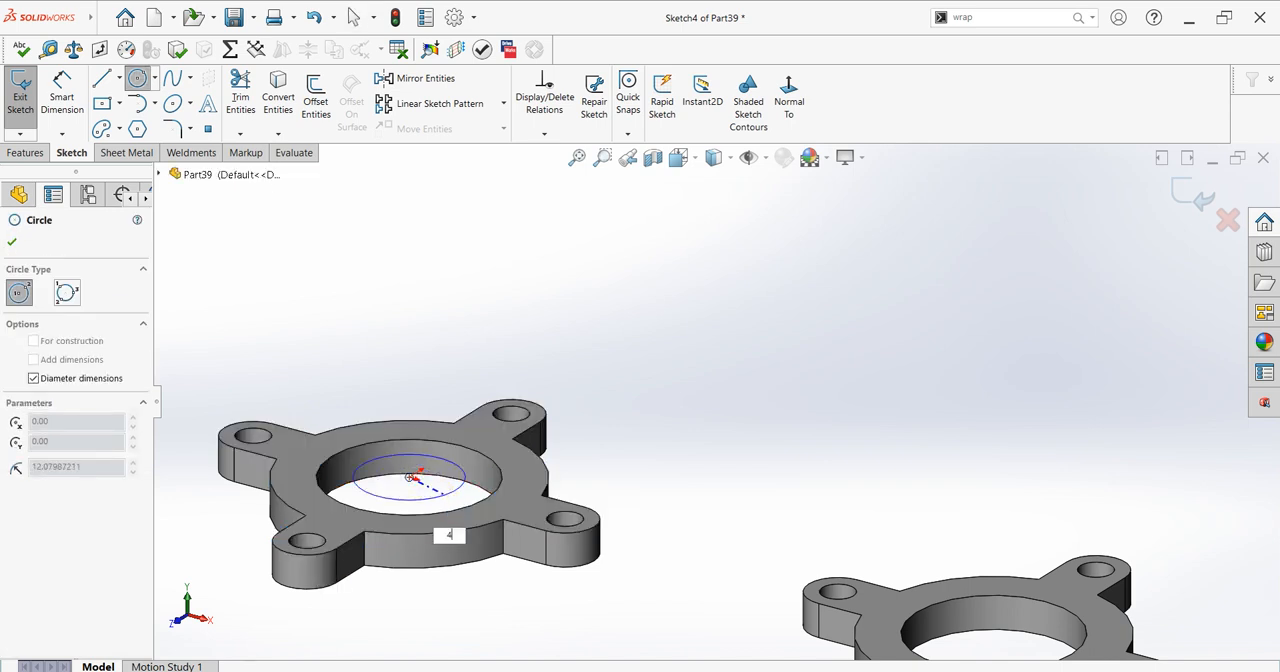
text(40)
key(Return)
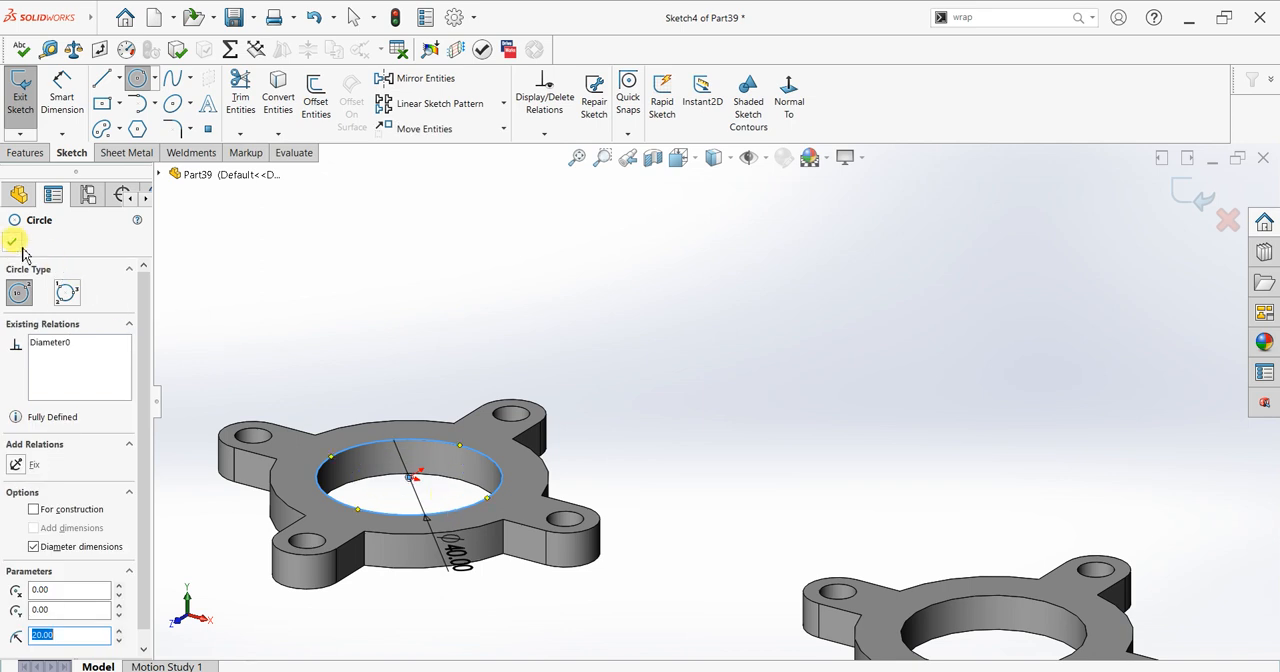
click(16, 242)
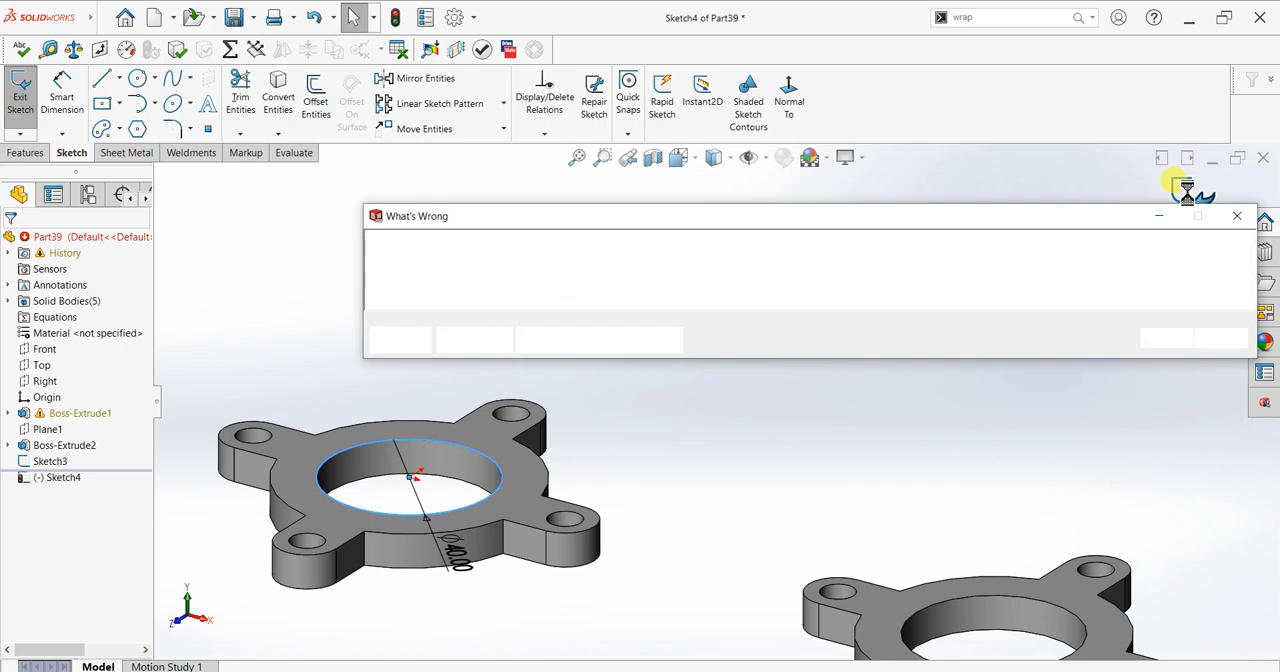
click(1158, 340)
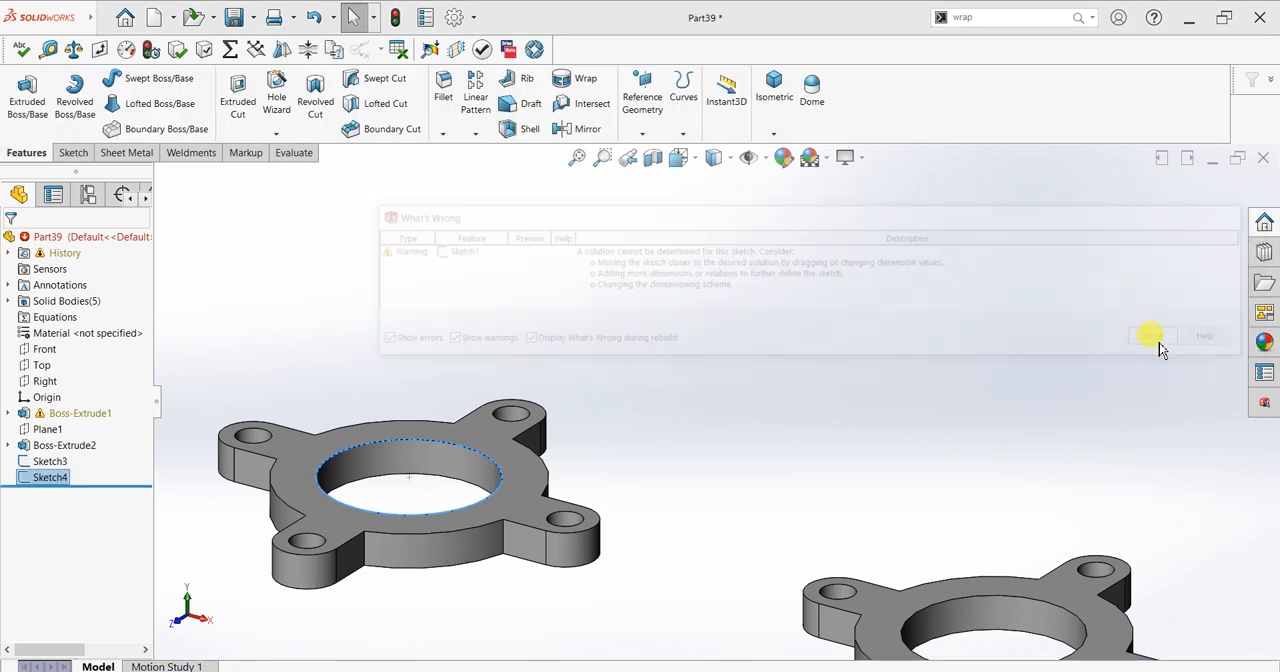
Step: Start a 3D sketch and draw a 100 mm line straight up along Y from the centre of the four-tab flange's 40 mm circle
click(73, 152)
click(19, 136)
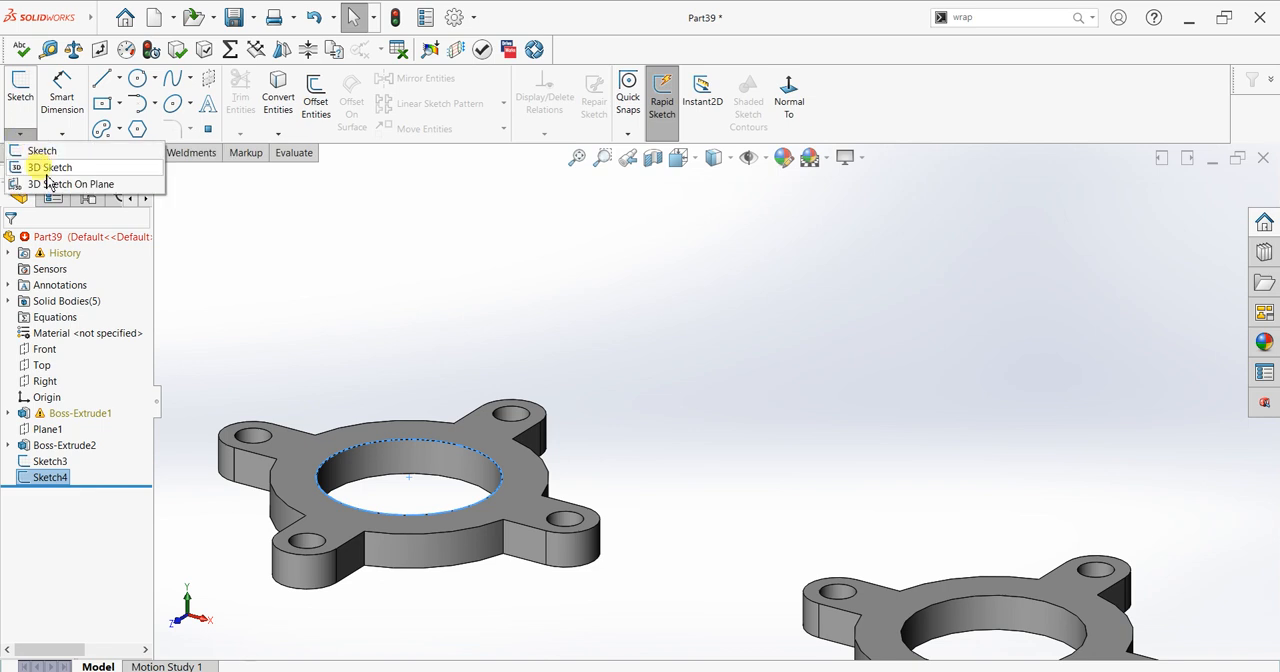
click(42, 167)
click(103, 80)
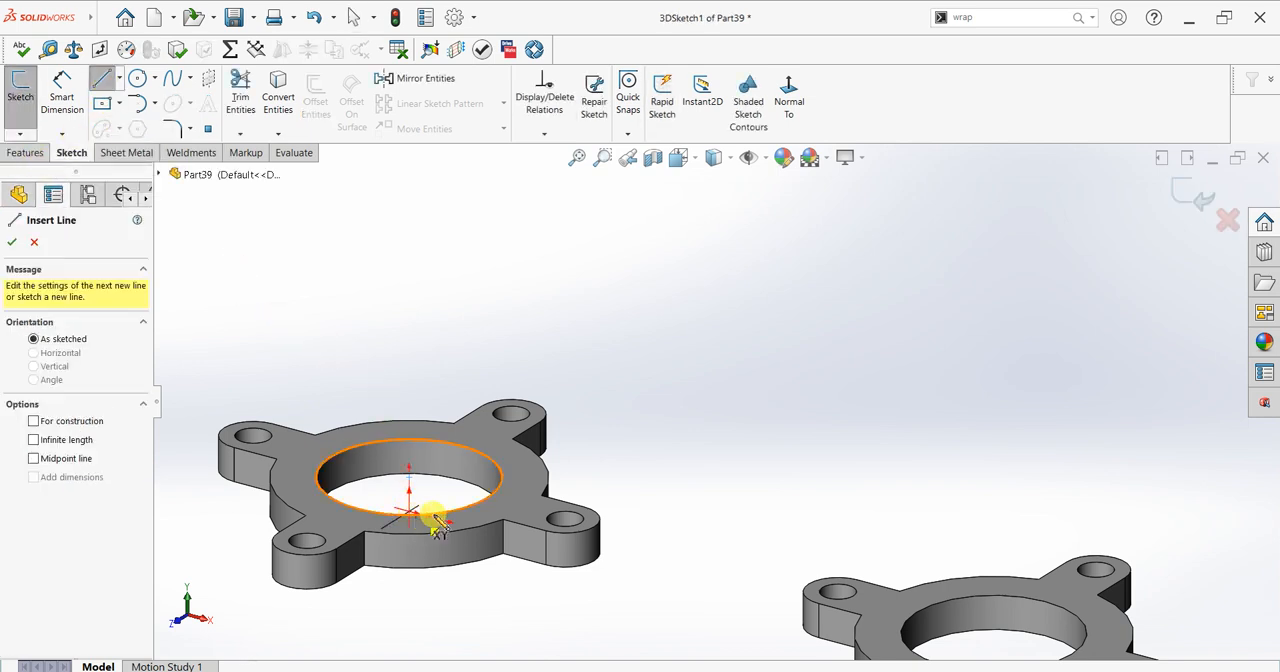
click(410, 480)
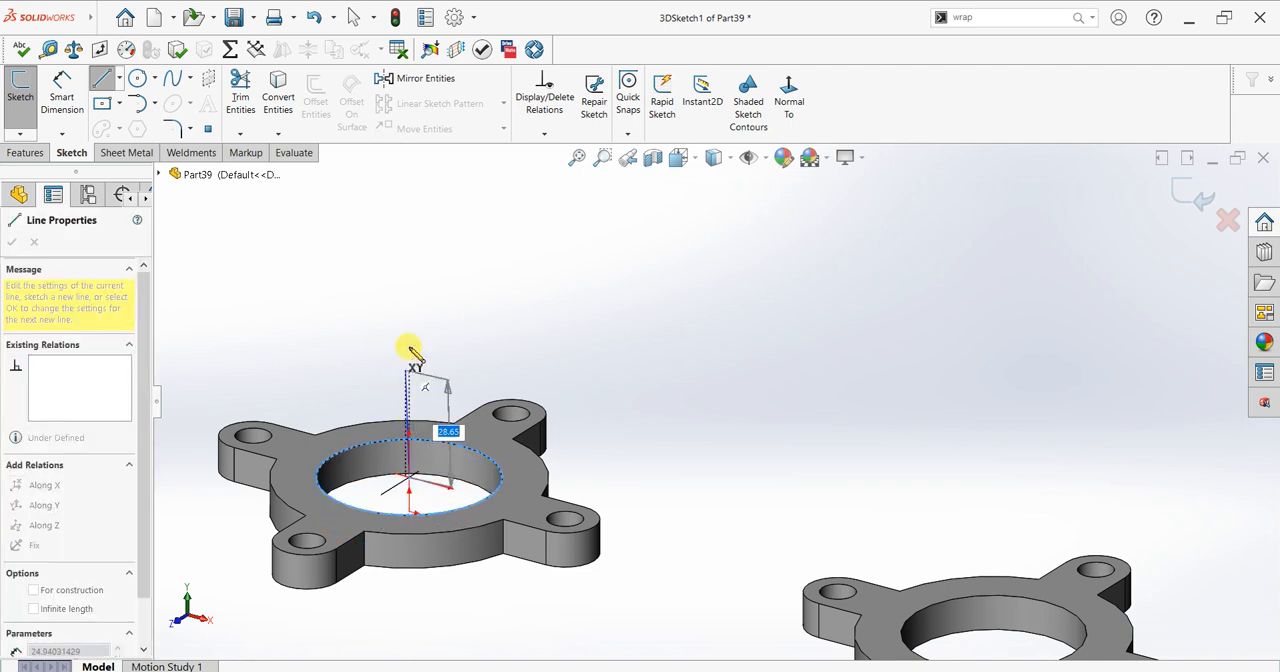
scroll(412, 335, up, 4)
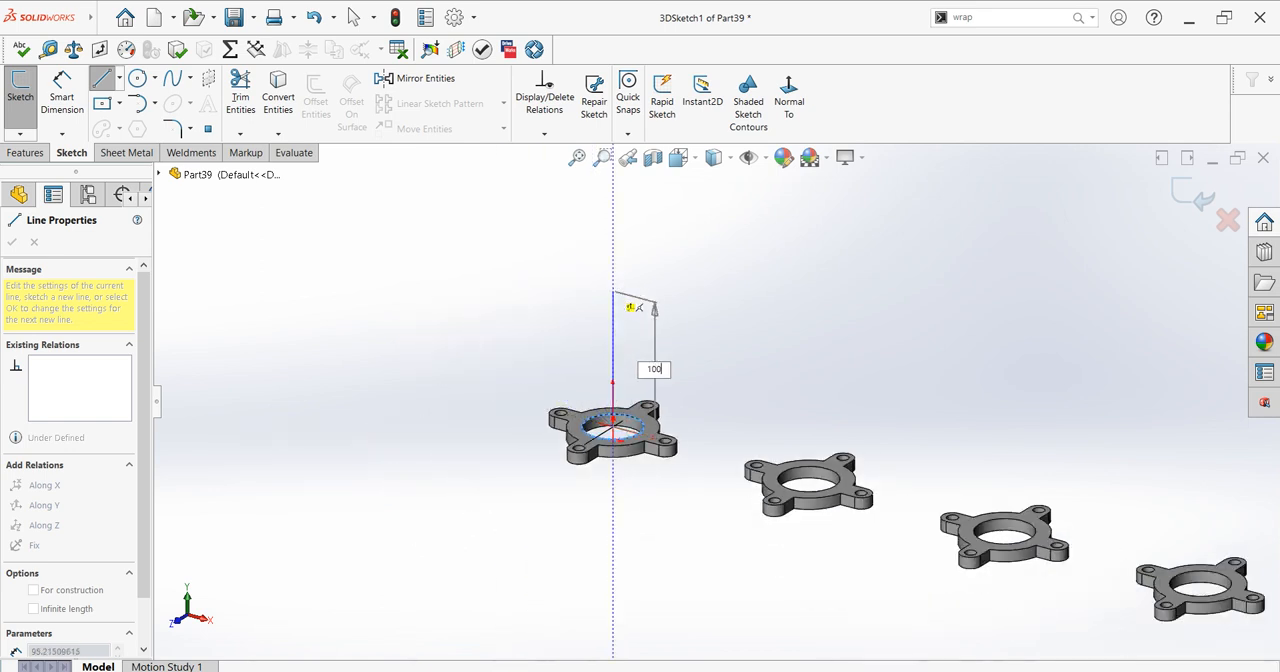
key(Return)
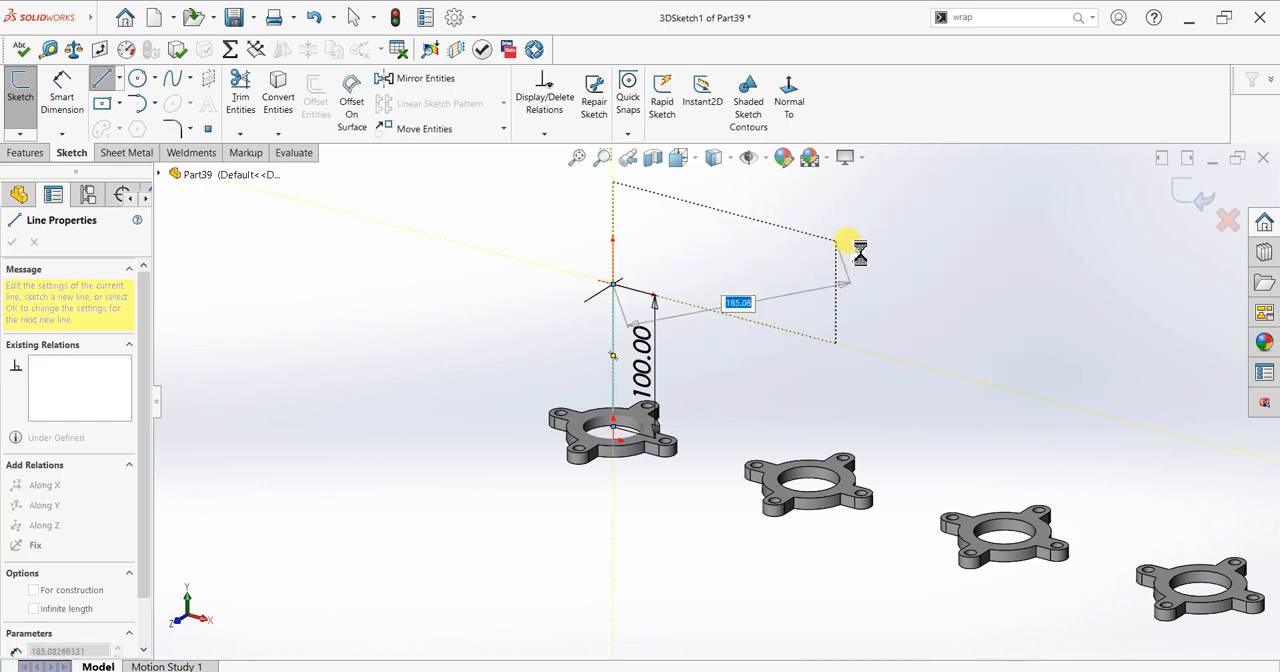
key(Escape)
scroll(966, 347, up, 4)
scroll(964, 347, down, 3)
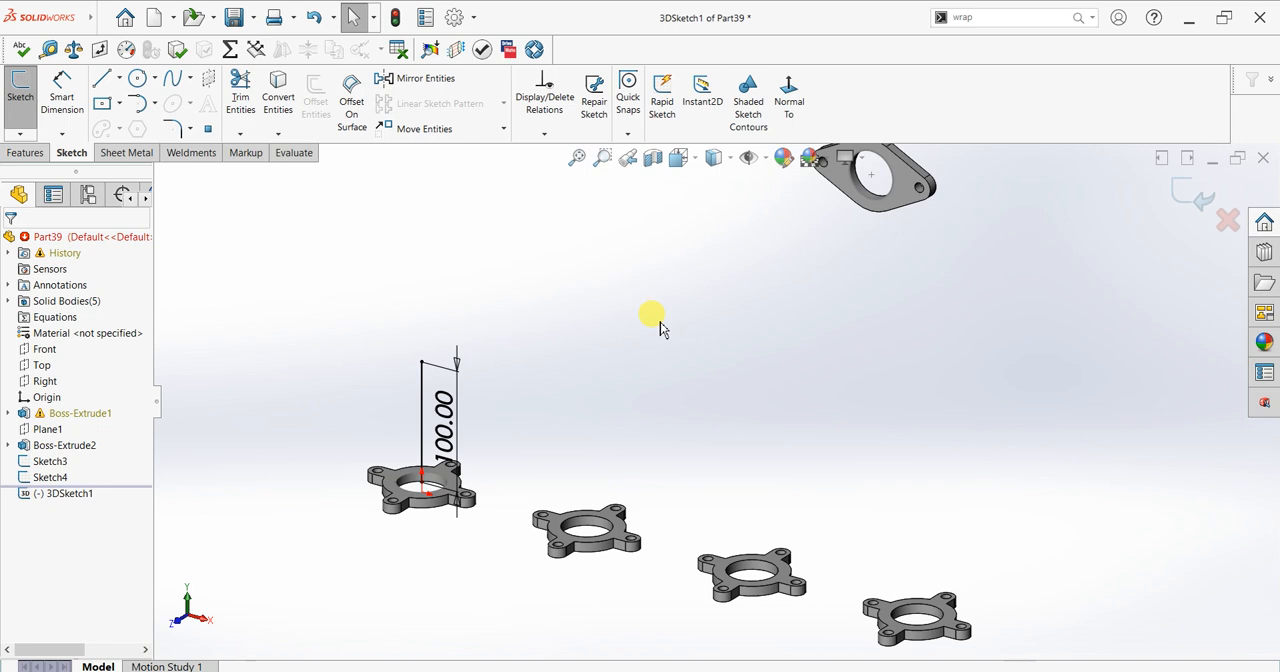
Step: Draw a 100 mm line outward along Z from the centre of the two-hole flange's 40 mm circle
scroll(660, 322, up, 2)
scroll(848, 297, down, 1)
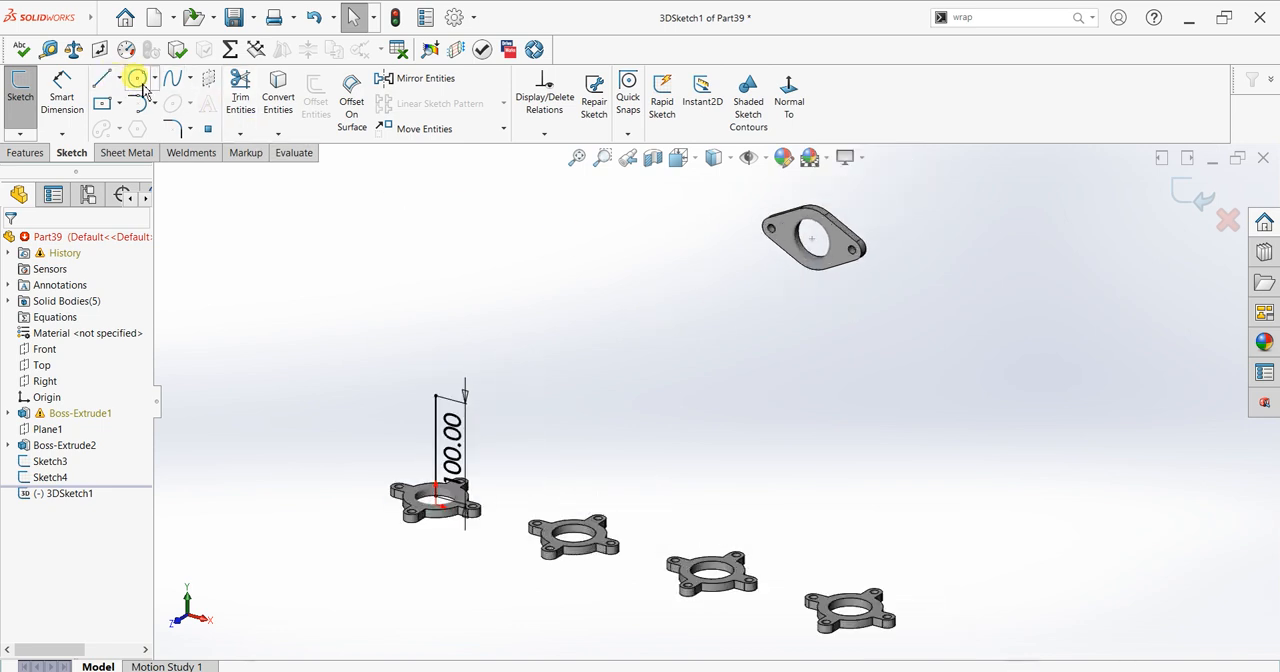
click(101, 78)
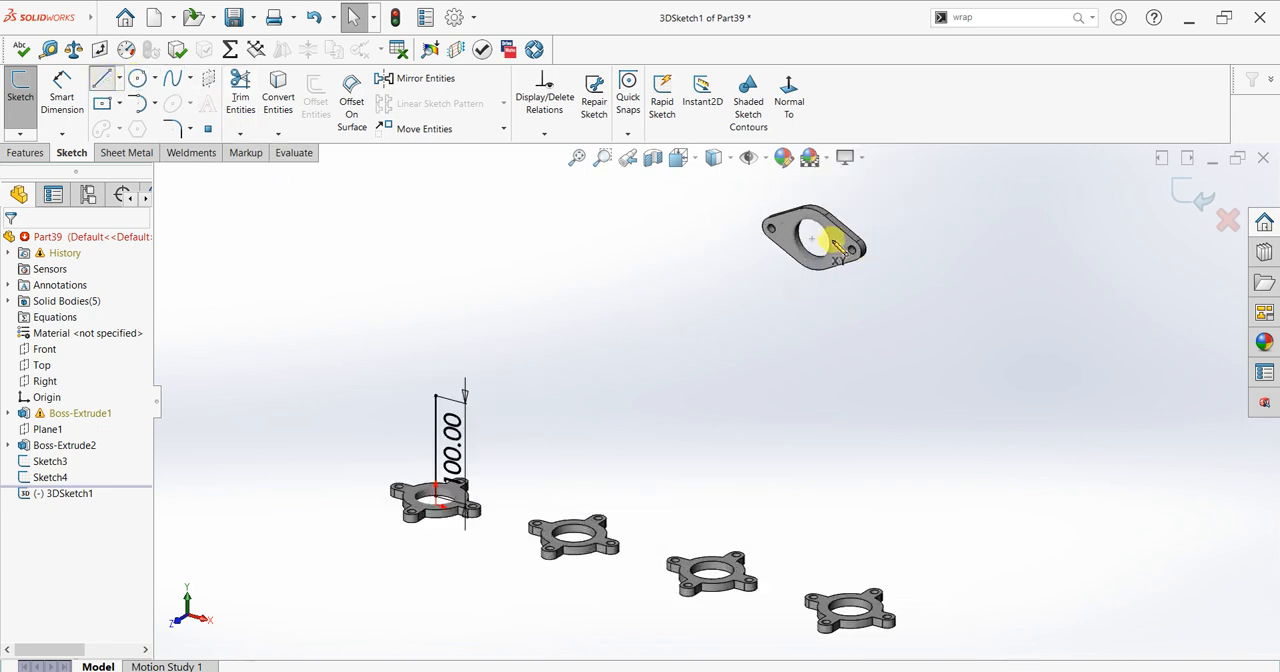
scroll(830, 255, down, 4)
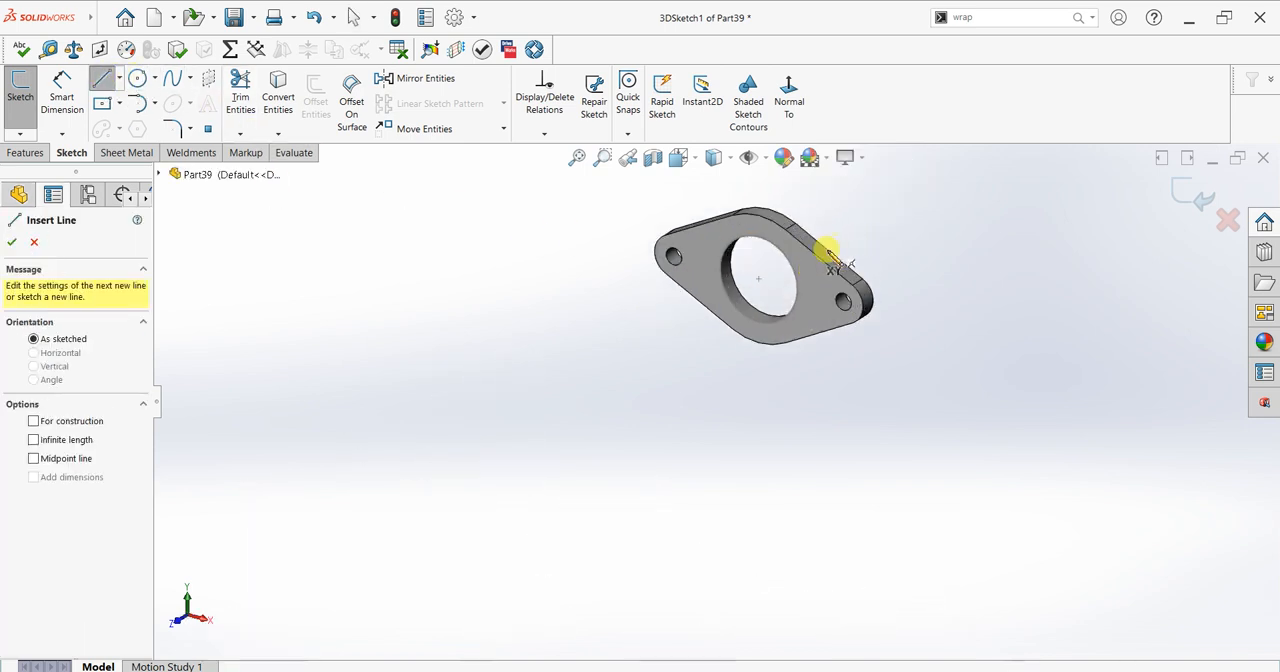
click(760, 283)
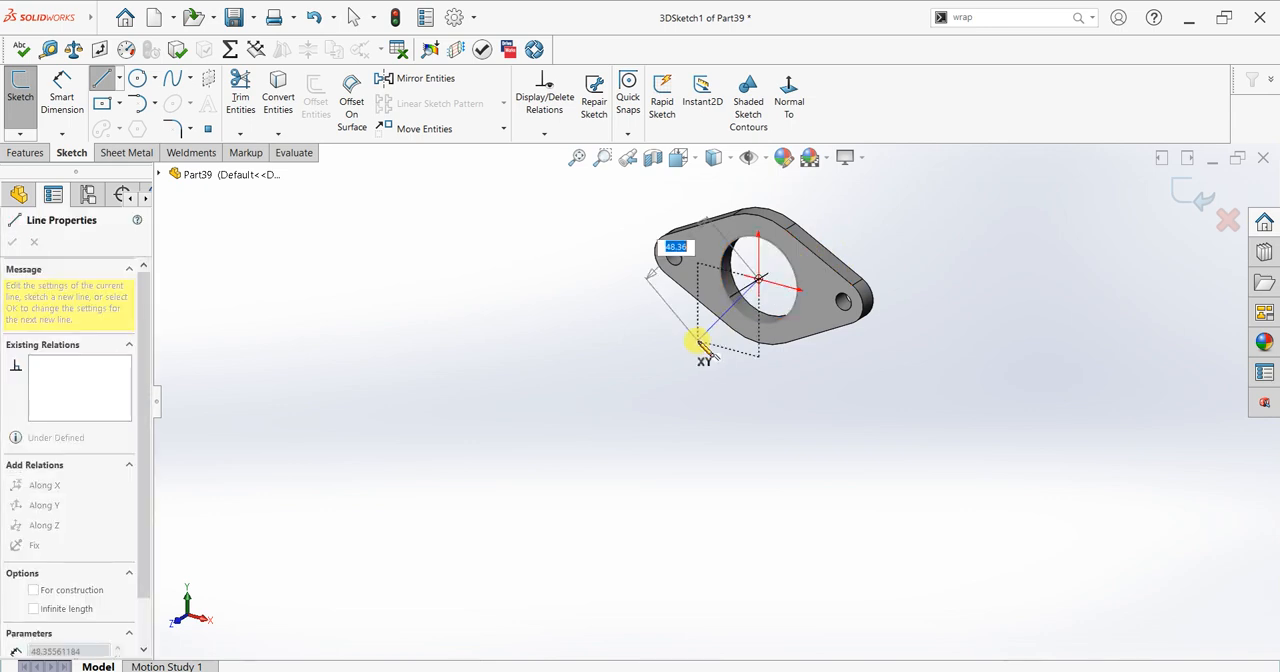
key(Tab)
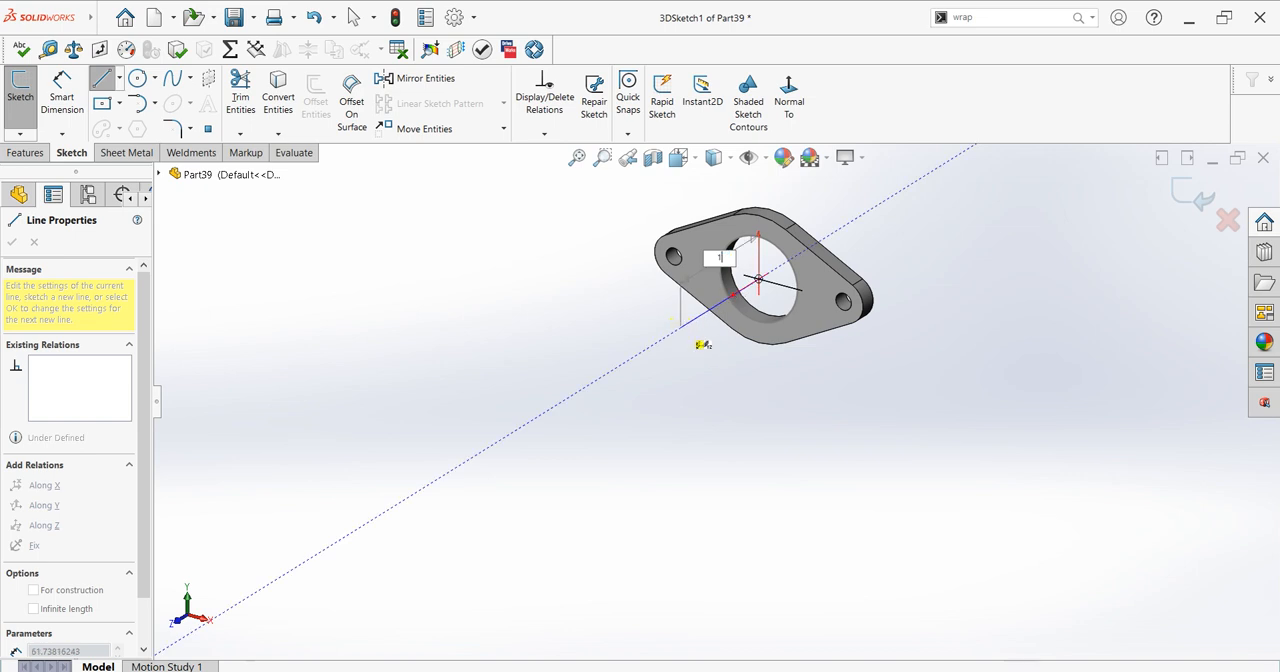
text(100)
key(Return)
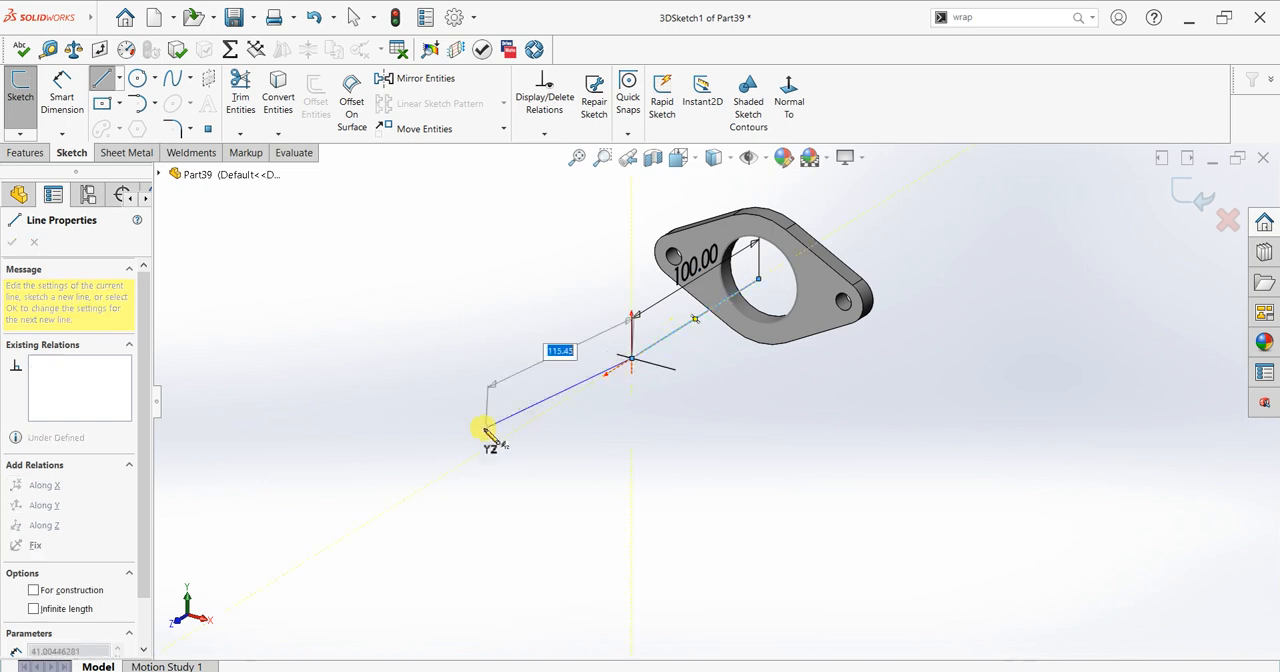
scroll(487, 432, up, 4)
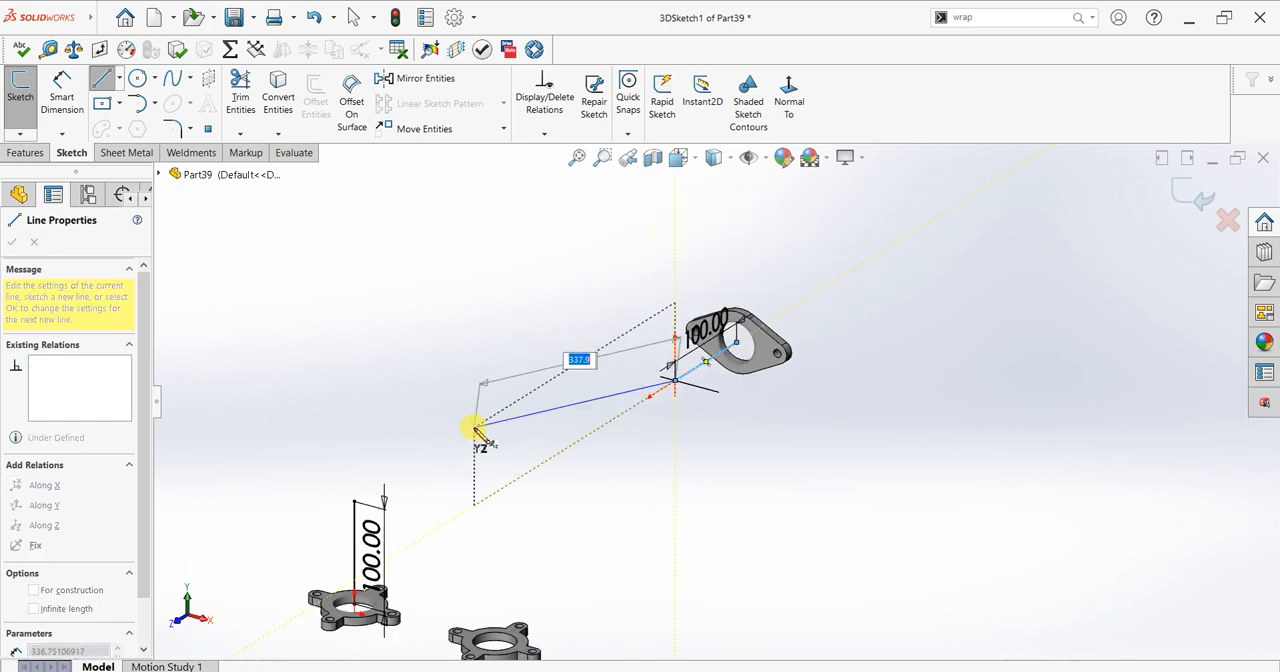
key(Escape)
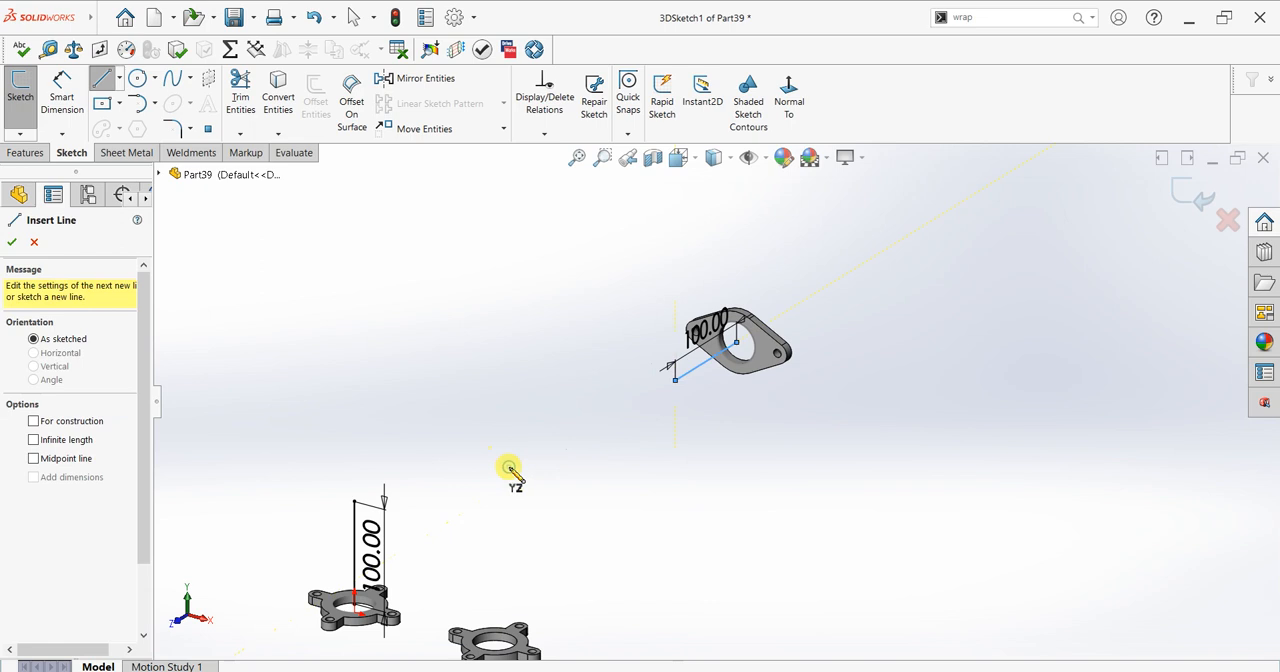
key(Escape)
Step: Connect the free ends of the two 100 mm lines with a straight slanted line and end the line chain
click(98, 77)
click(365, 548)
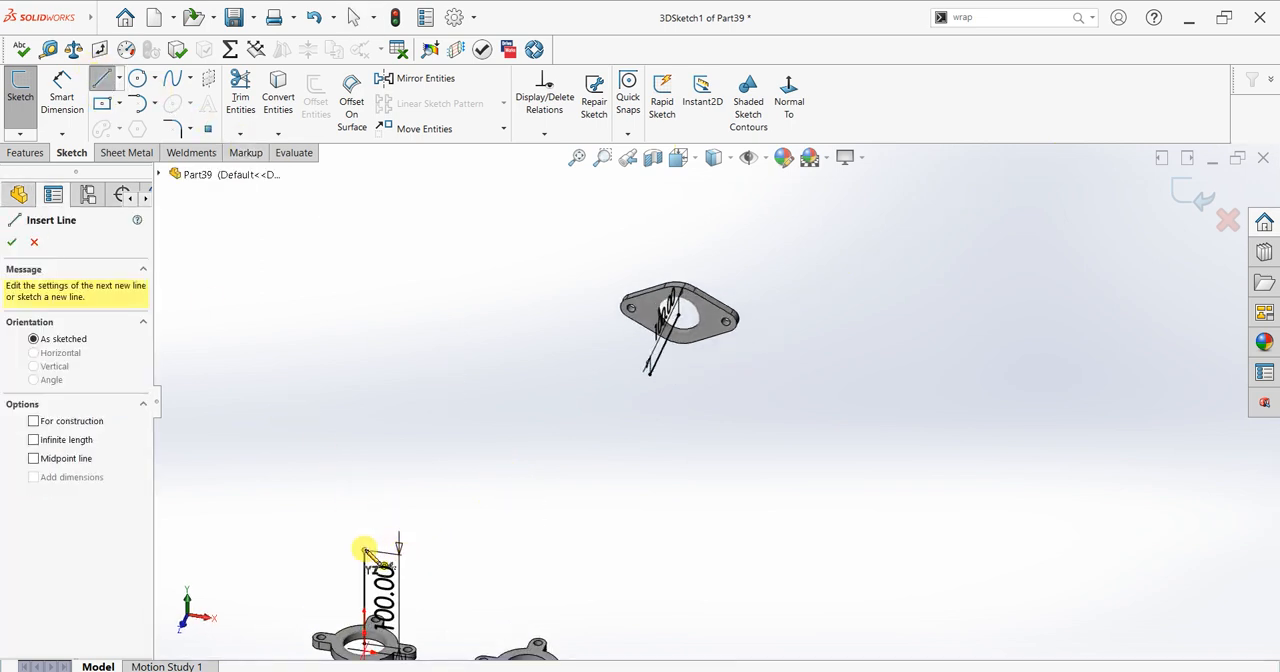
click(648, 378)
right_click(457, 300)
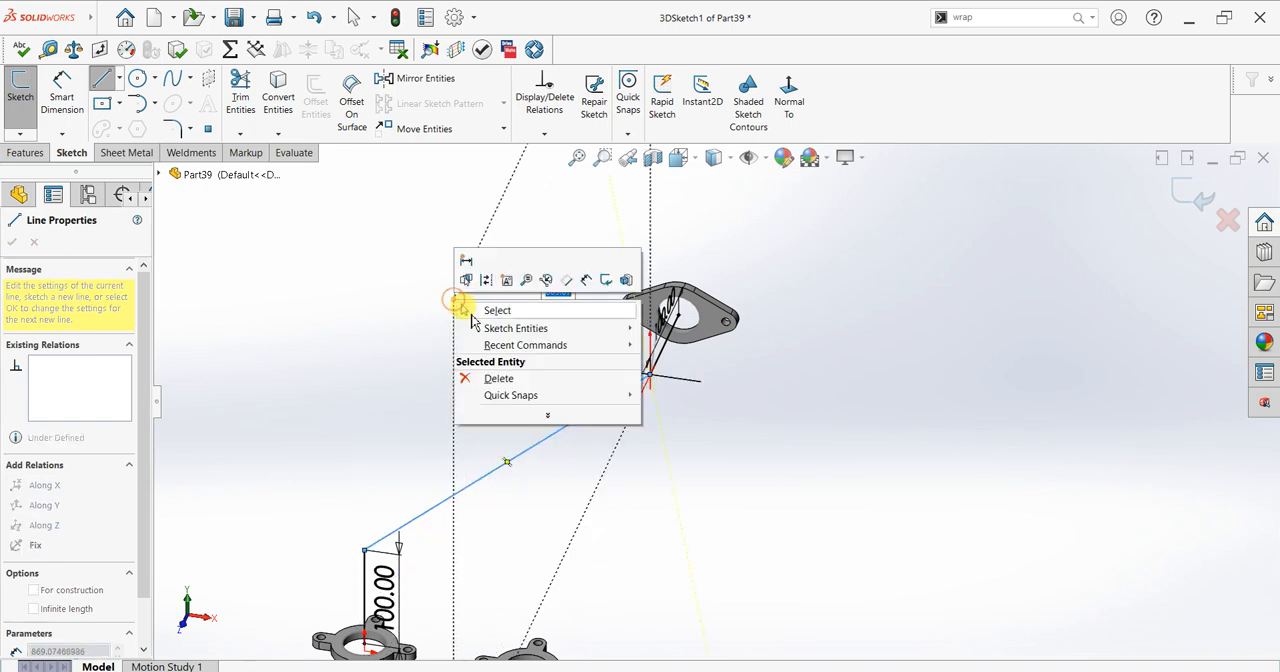
click(475, 306)
Step: Fillet both corners of the 3D path with a 50 mm radius using Sketch Fillet
mouse_move(553, 437)
middle_down()
mouse_move(597, 486)
mouse_move(614, 574)
mouse_move(580, 497)
middle_up()
scroll(580, 492, down, 3)
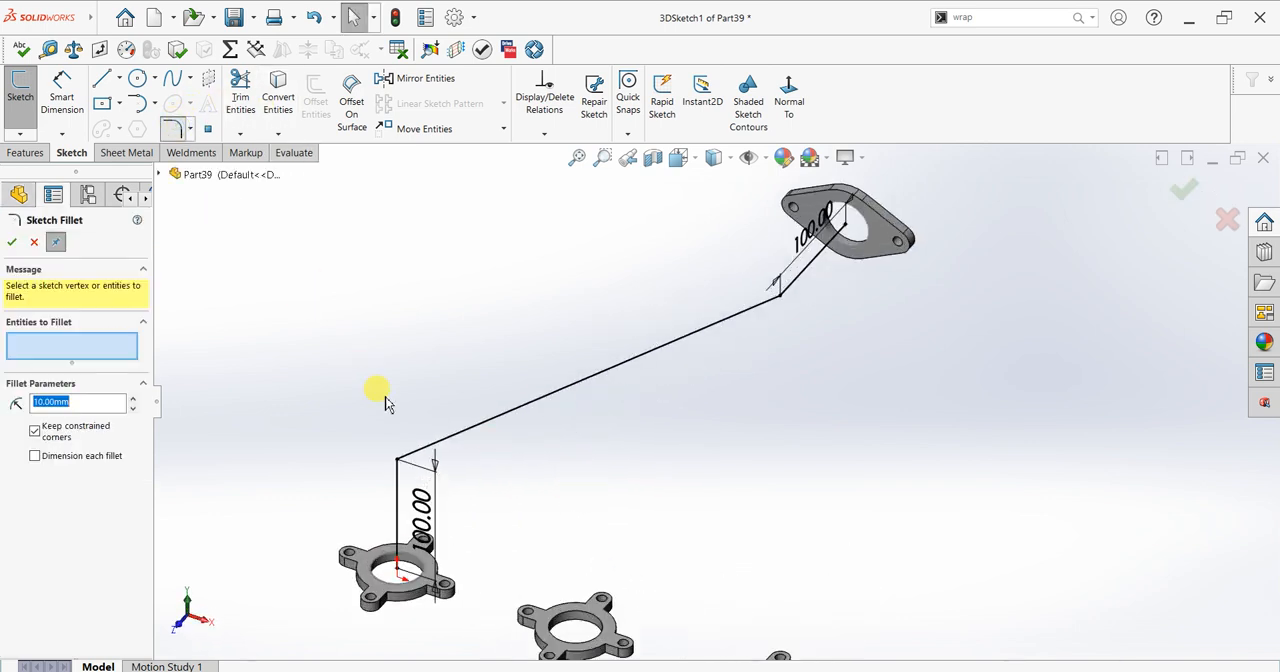
click(398, 462)
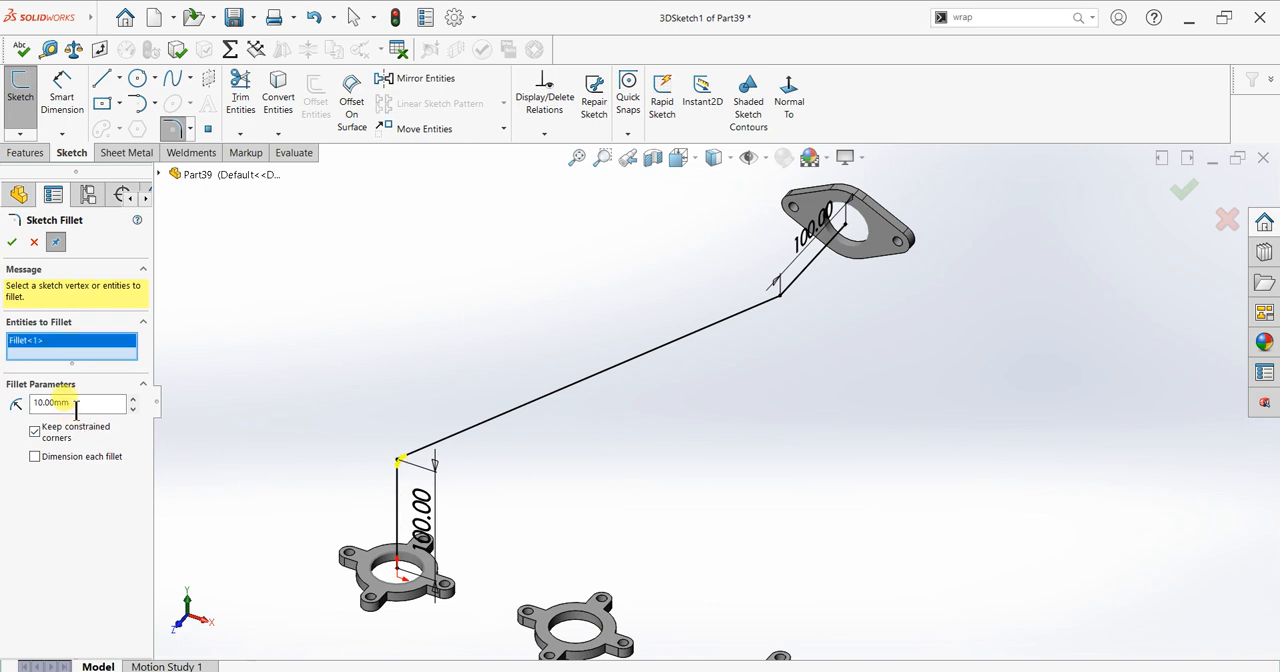
click(780, 296)
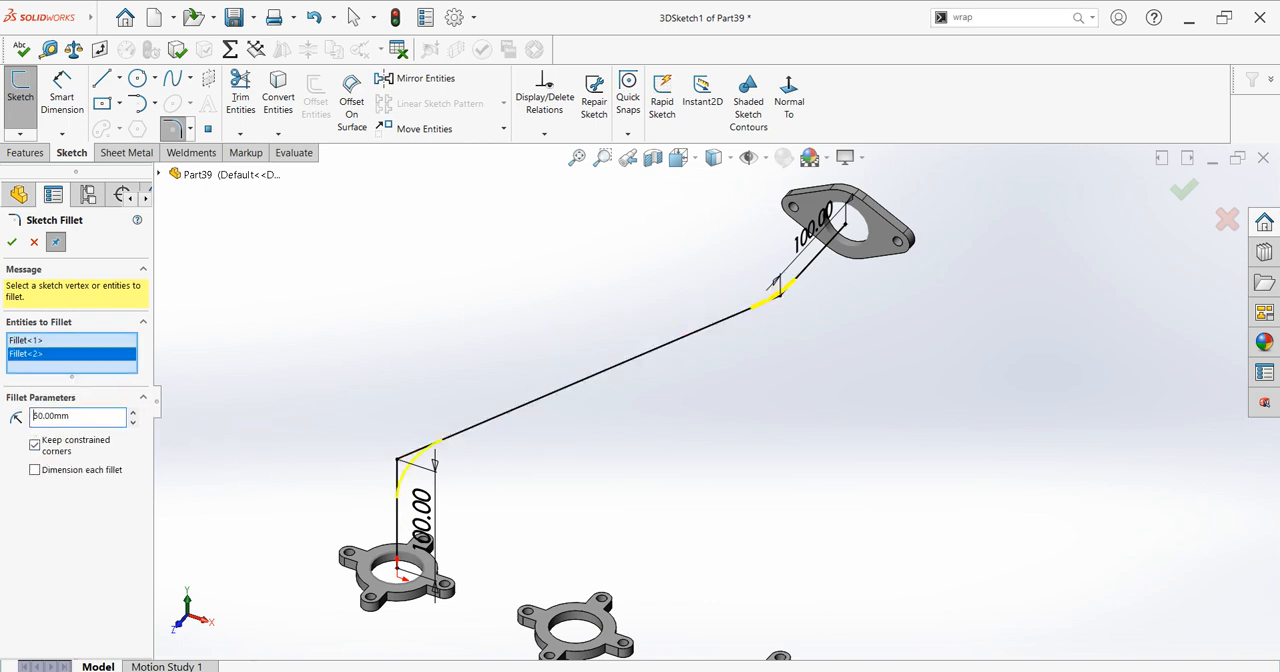
click(11, 242)
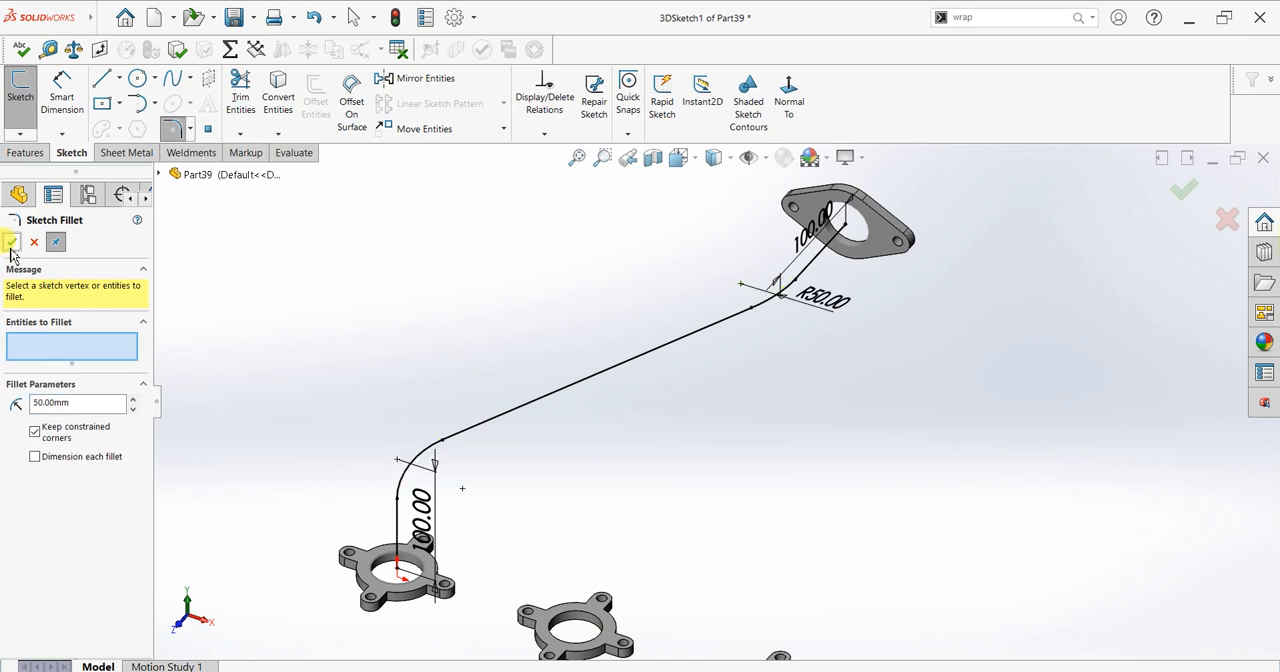
click(11, 242)
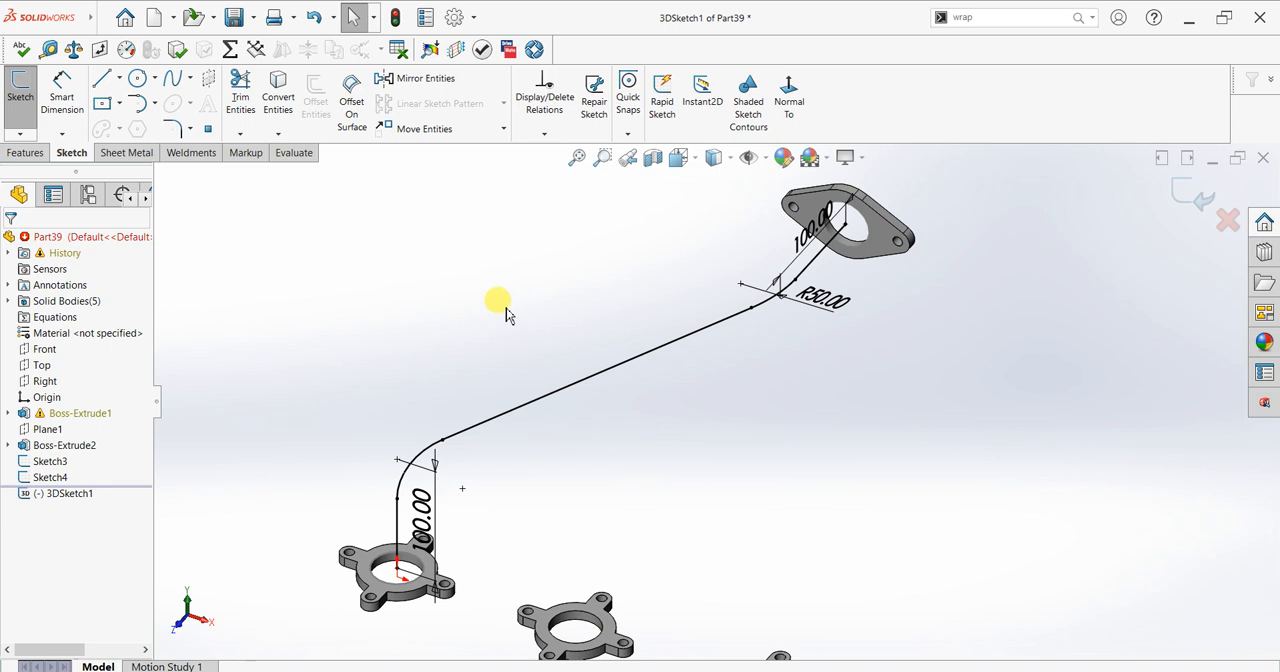
Step: Create a Swept Boss/Base using the two-hole flange's 40 mm circle as sketch profile and the filleted 3D sketch as path
click(20, 151)
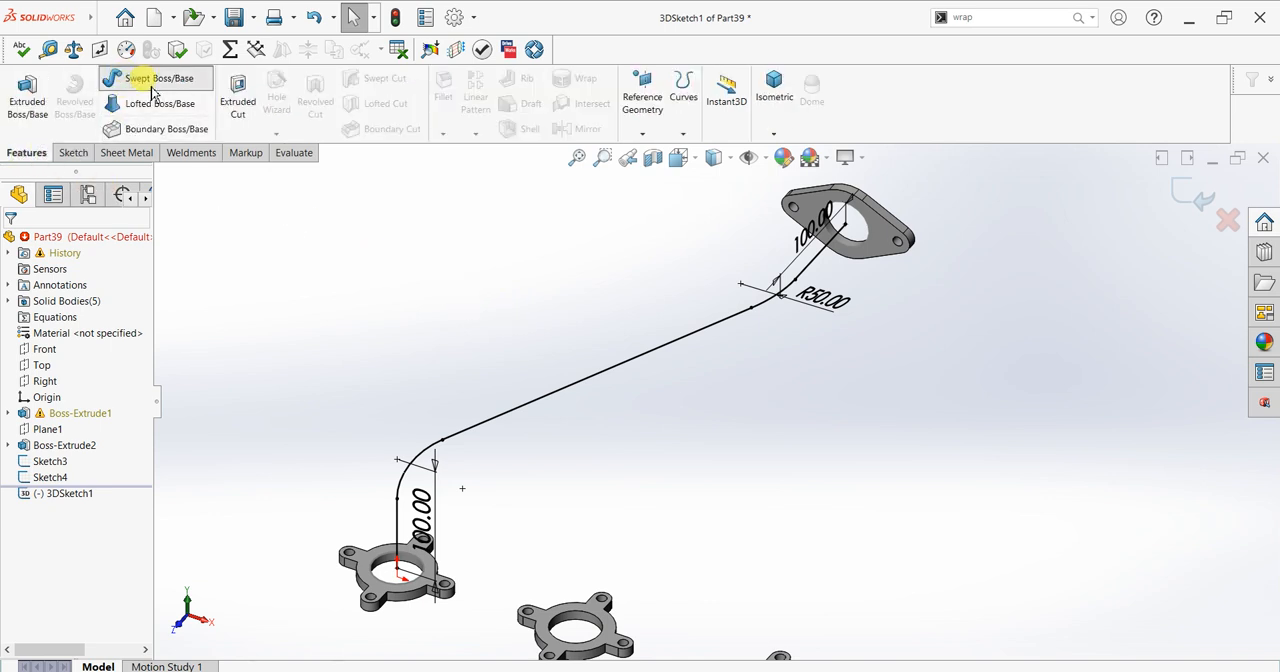
click(152, 82)
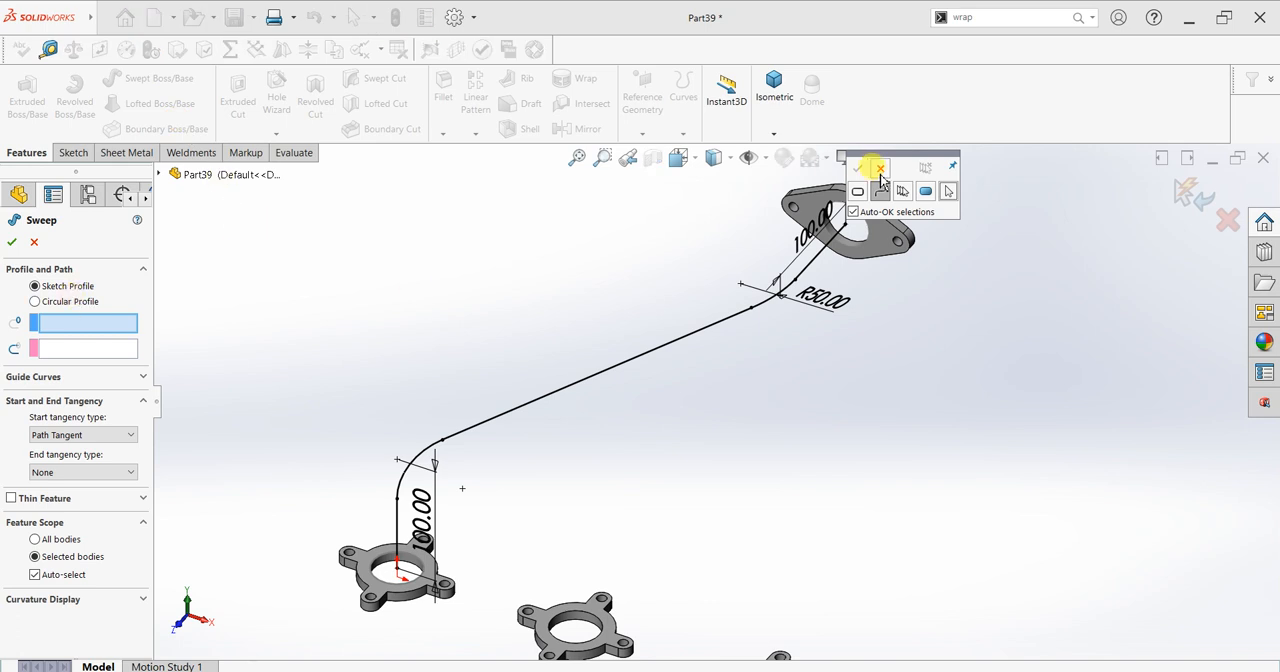
click(880, 168)
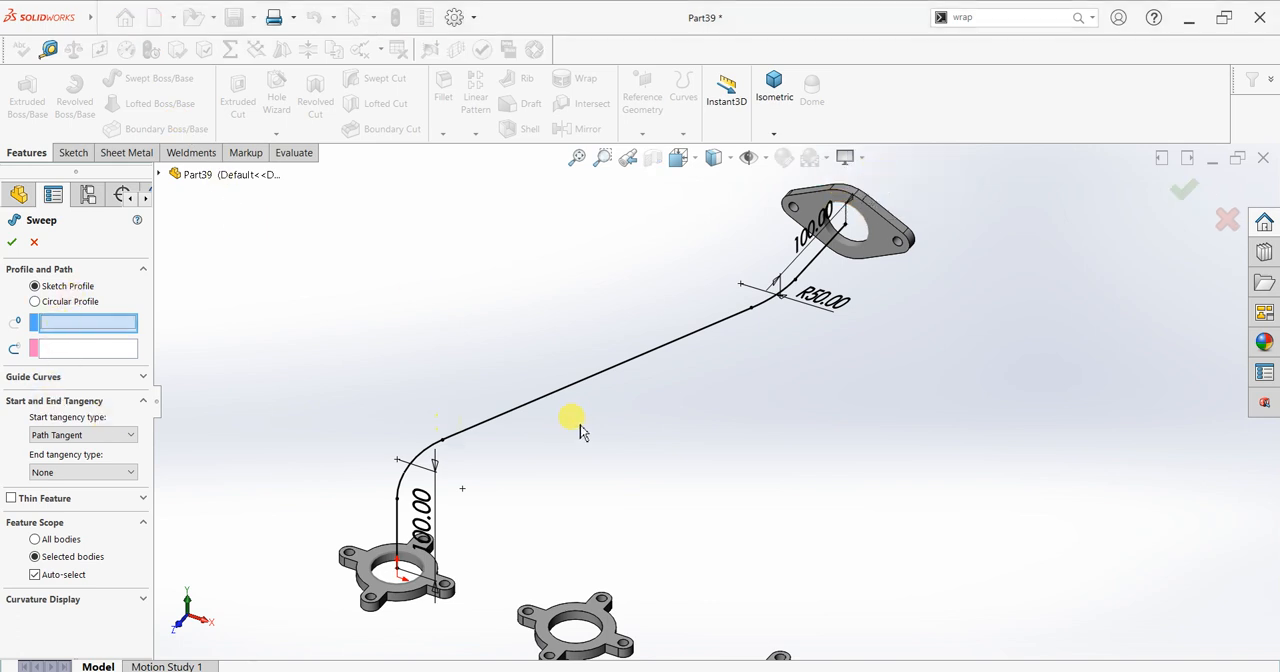
scroll(771, 309, down, 10)
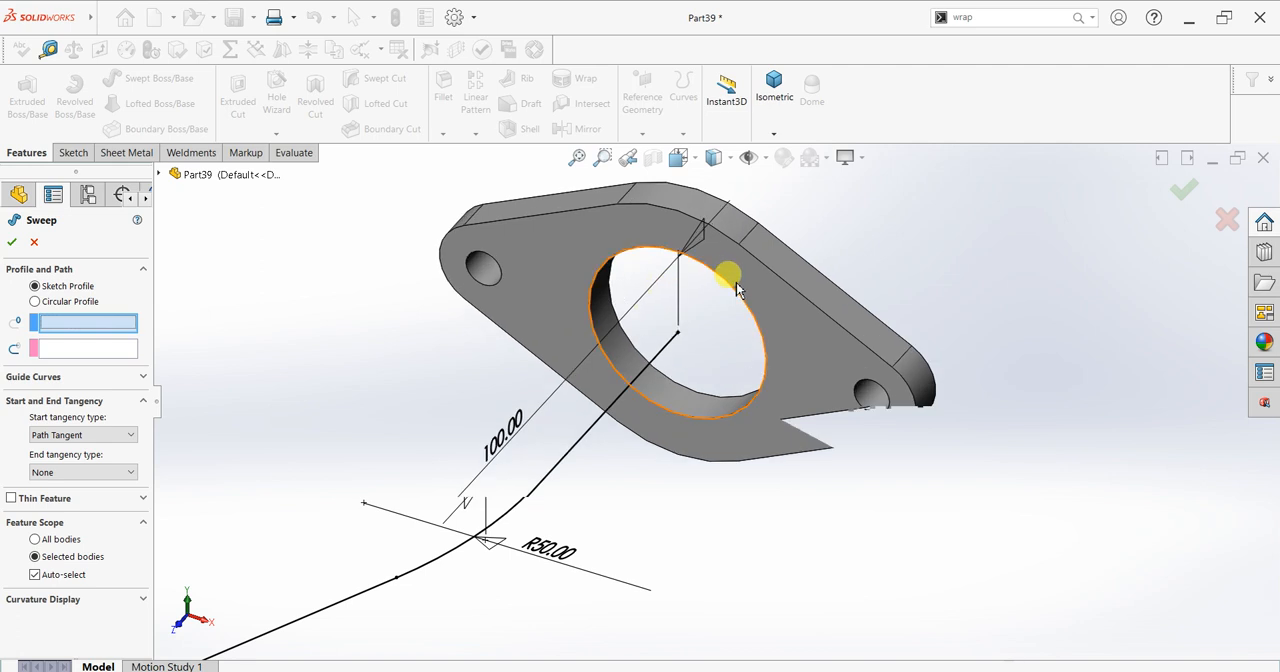
scroll(734, 290, down, 3)
click(740, 311)
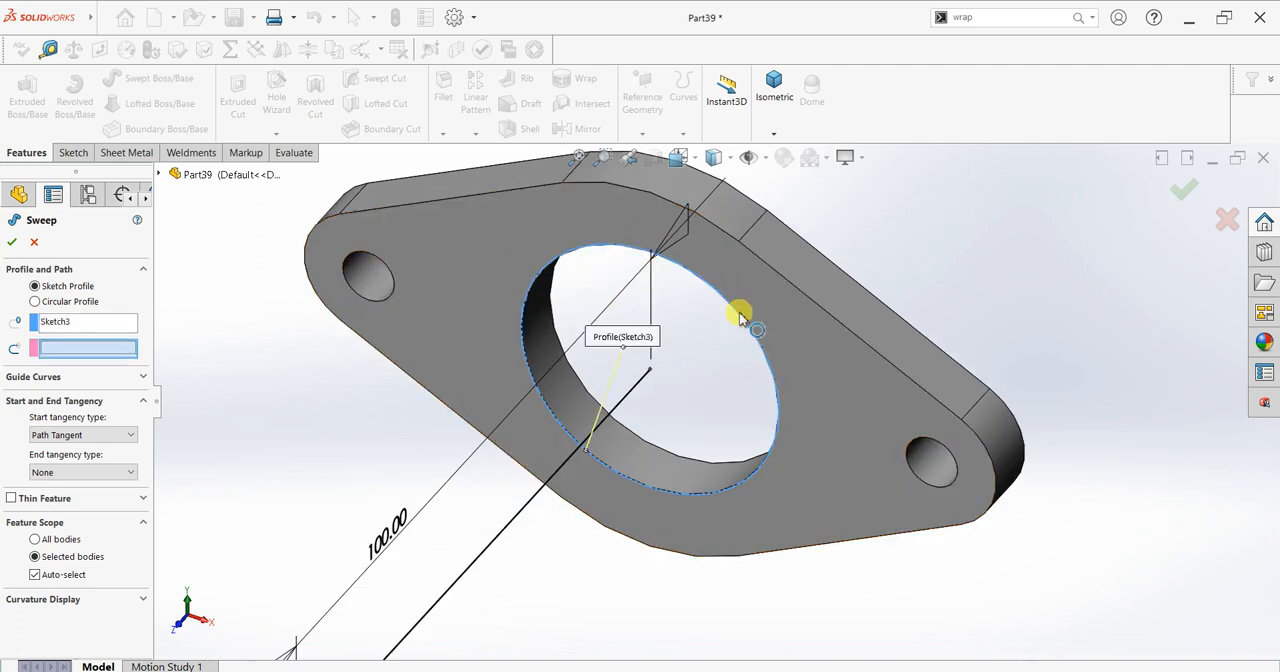
click(560, 476)
scroll(400, 500, up, 10)
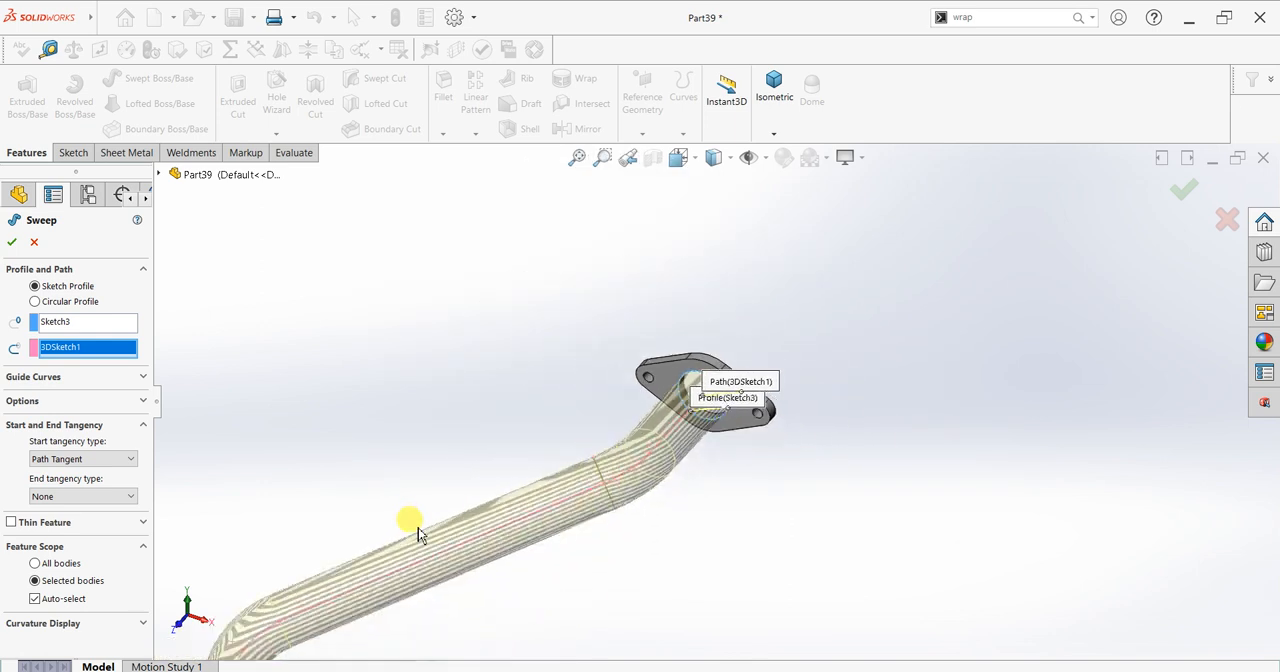
scroll(560, 570, down, 4)
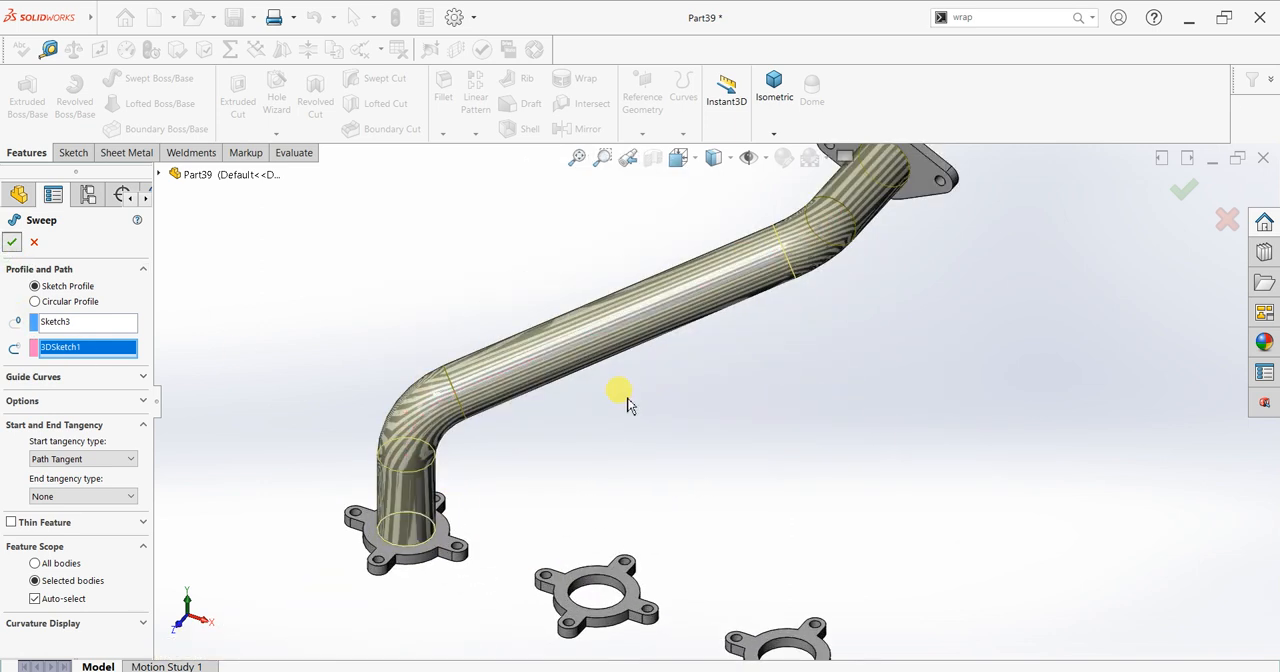
Step: Examine the swept pipe and the remaining four-tab flanges from several angles
scroll(708, 390, up, 3)
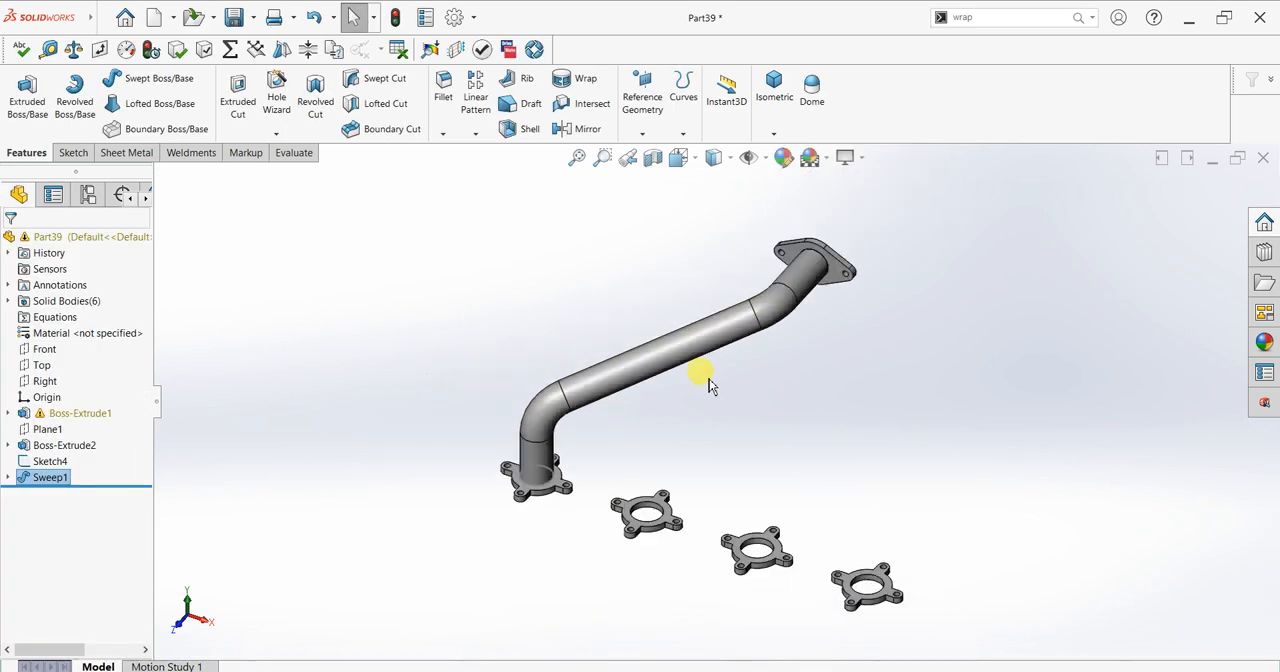
middle_drag(787, 357, 737, 343)
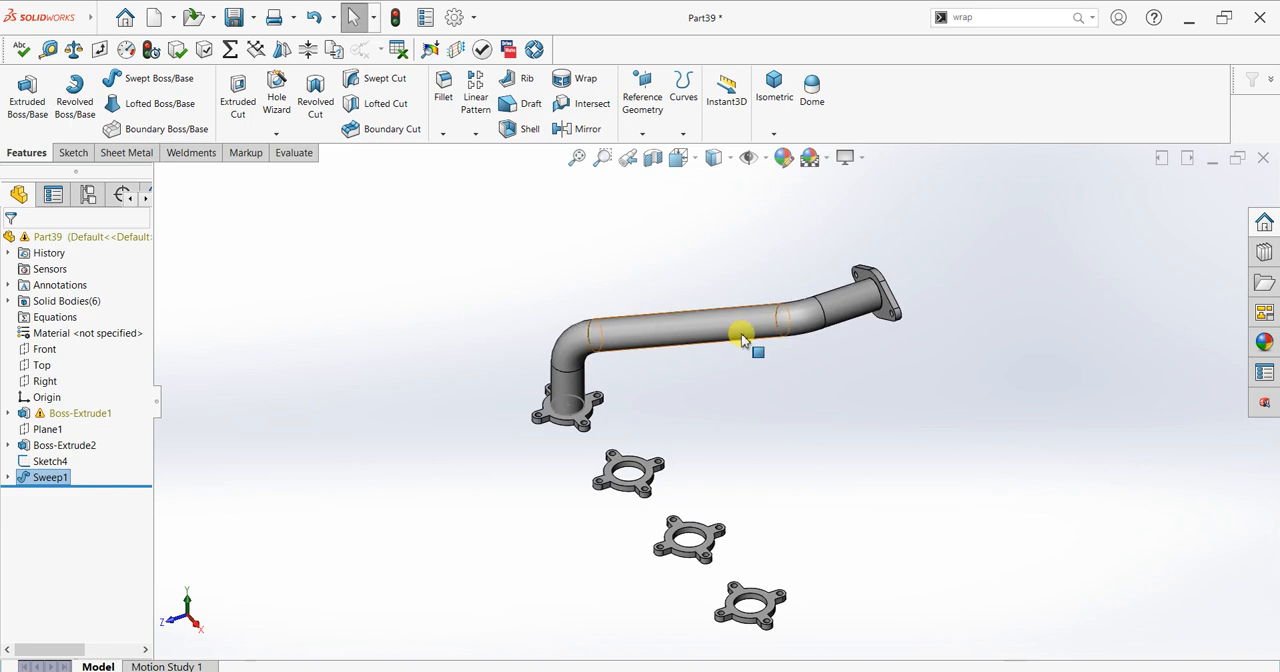
mouse_move(871, 412)
middle_down()
mouse_move(917, 334)
mouse_move(940, 329)
middle_up()
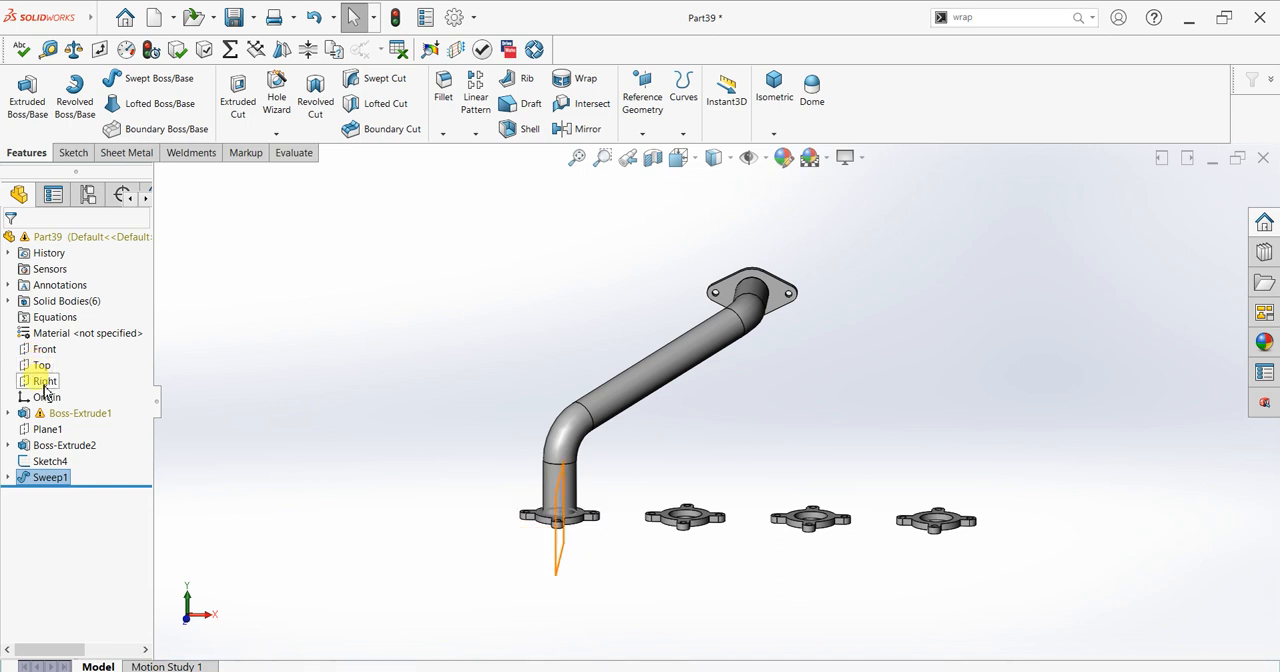
middle_drag(901, 402, 847, 502)
scroll(846, 500, up, 2)
scroll(709, 404, down, 5)
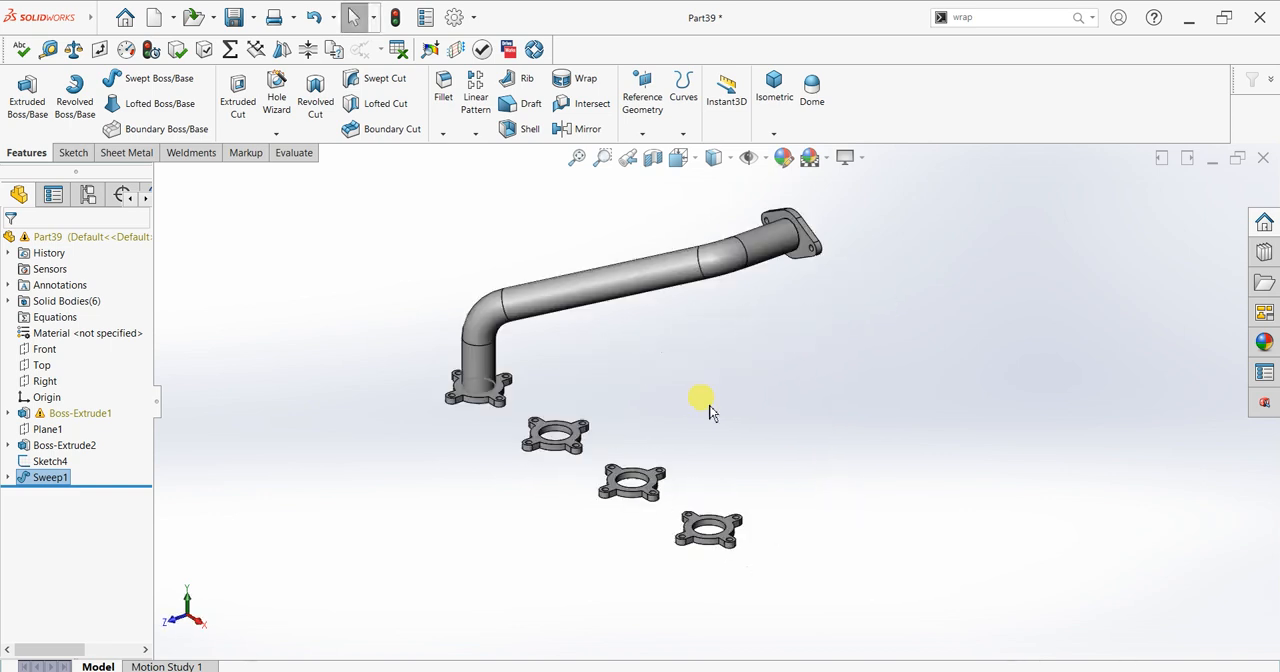
scroll(666, 387, up, 2)
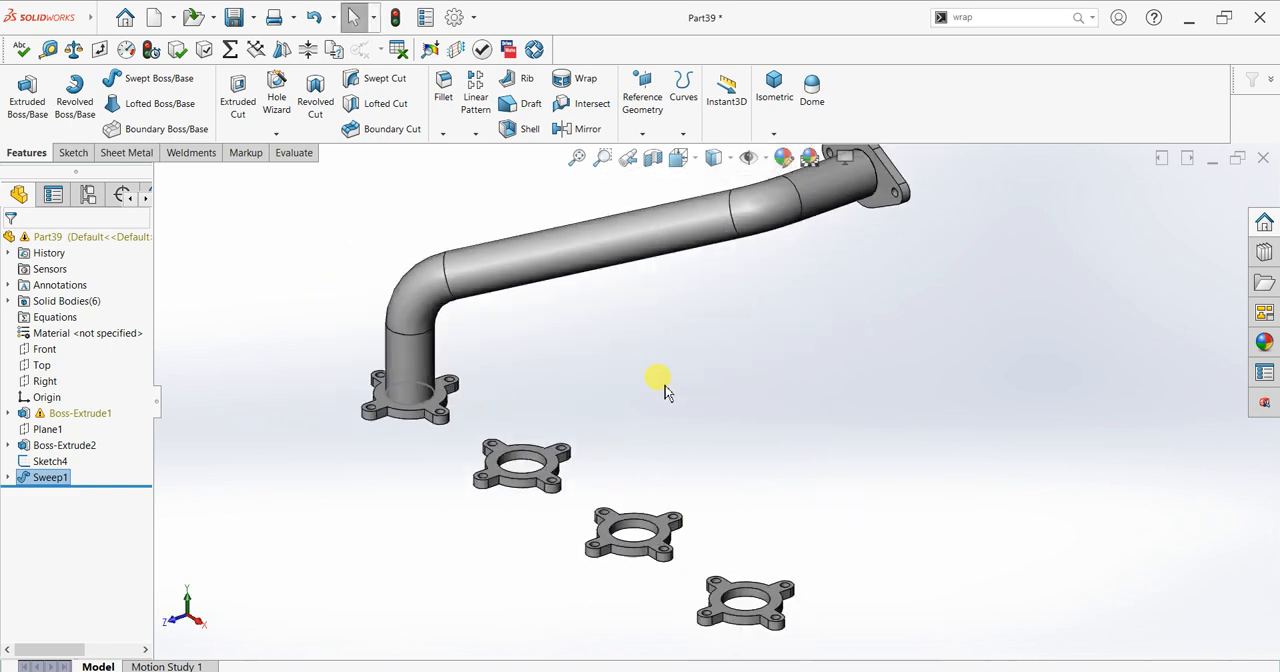
Step: Start a new 3D sketch and draw a 100 mm line straight up along Y from the bore centre of the second four-tab flange
click(74, 157)
click(20, 133)
click(38, 169)
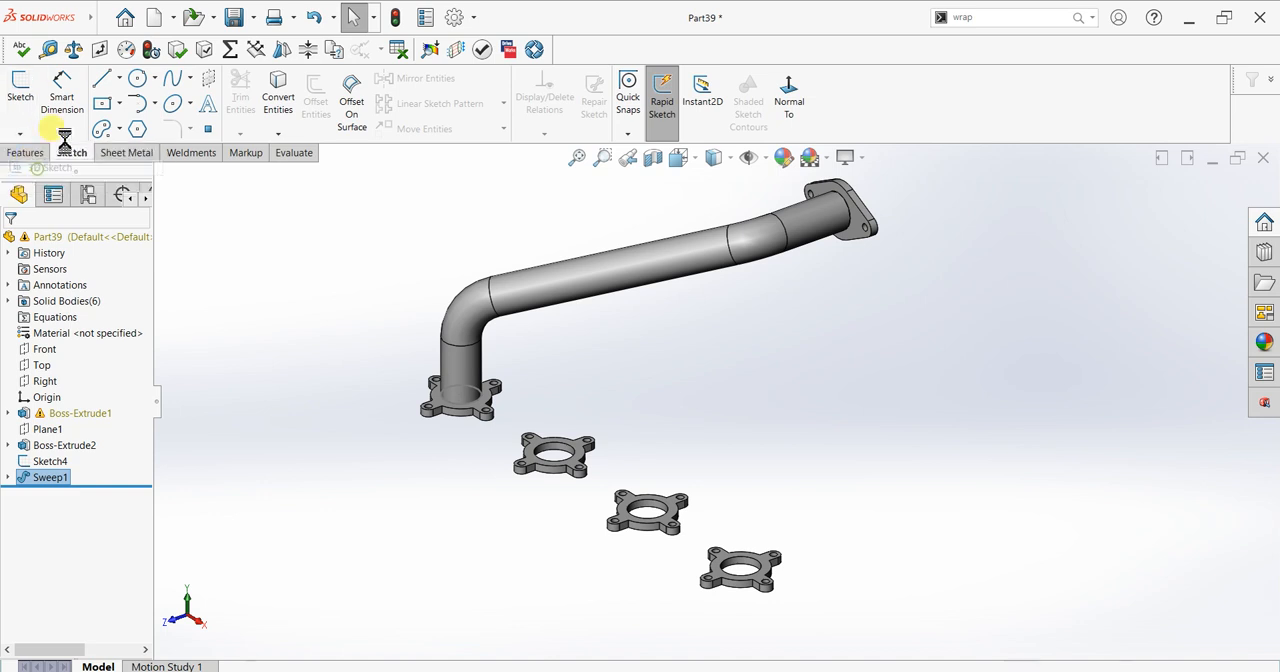
click(102, 80)
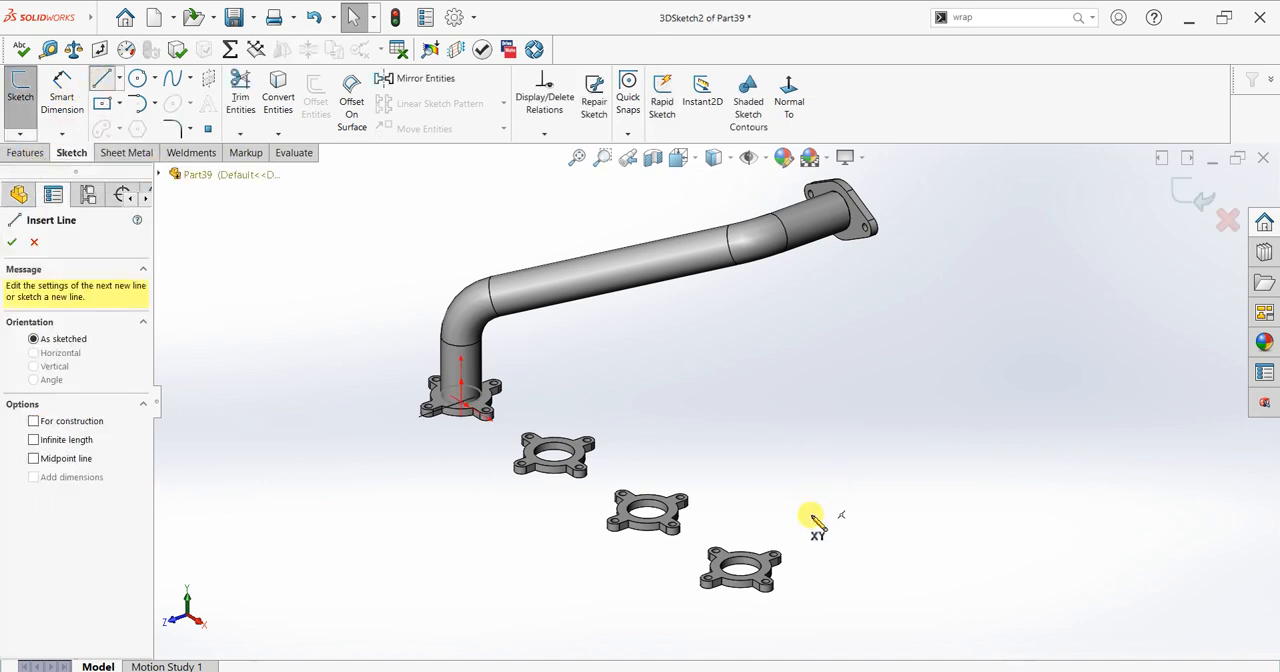
scroll(811, 517, up, 1)
scroll(788, 528, down, 3)
scroll(503, 383, down, 2)
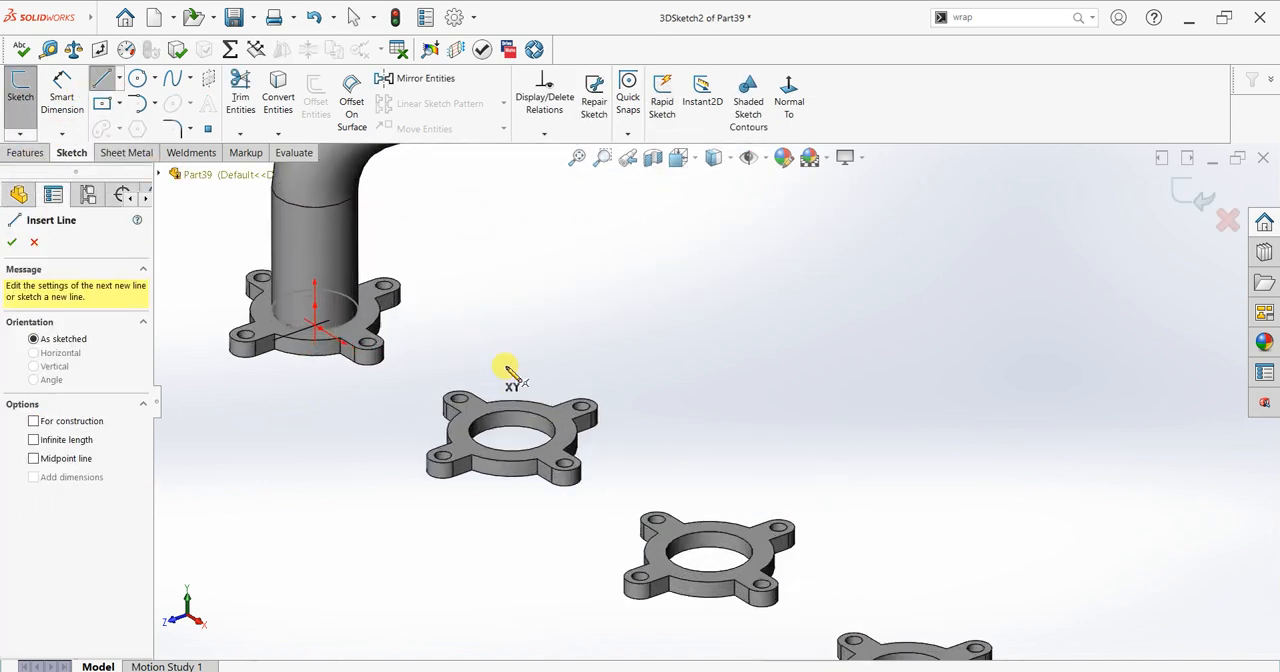
click(511, 432)
click(516, 361)
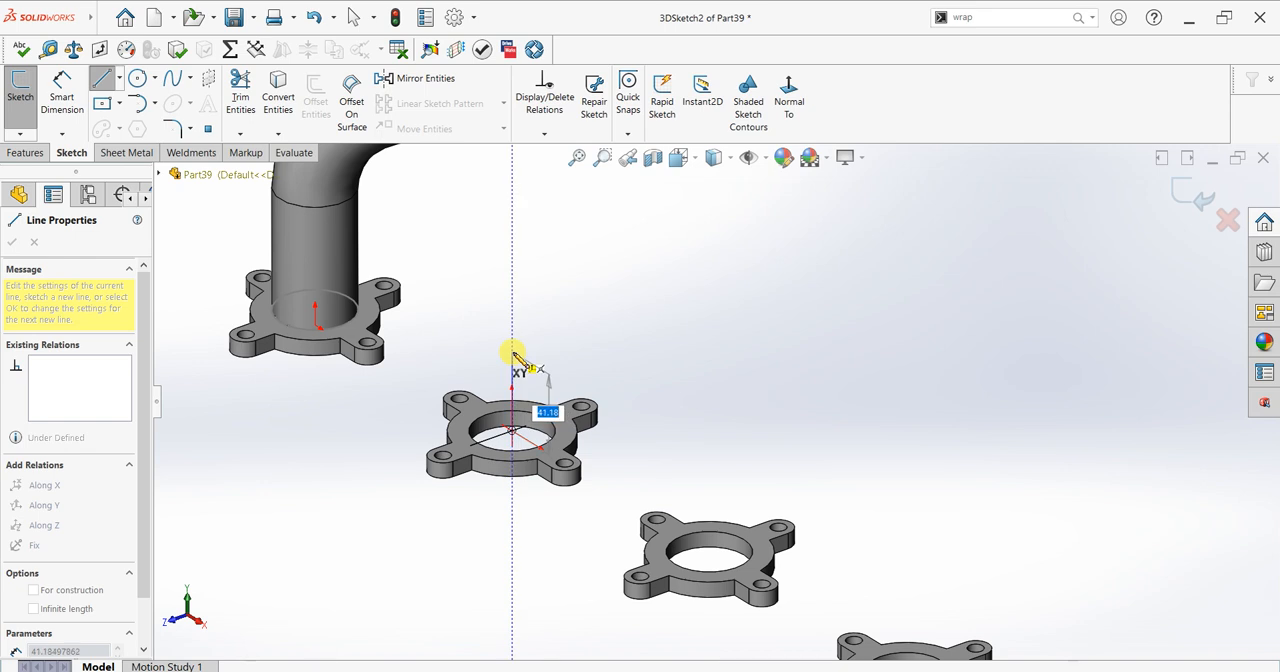
text(100)
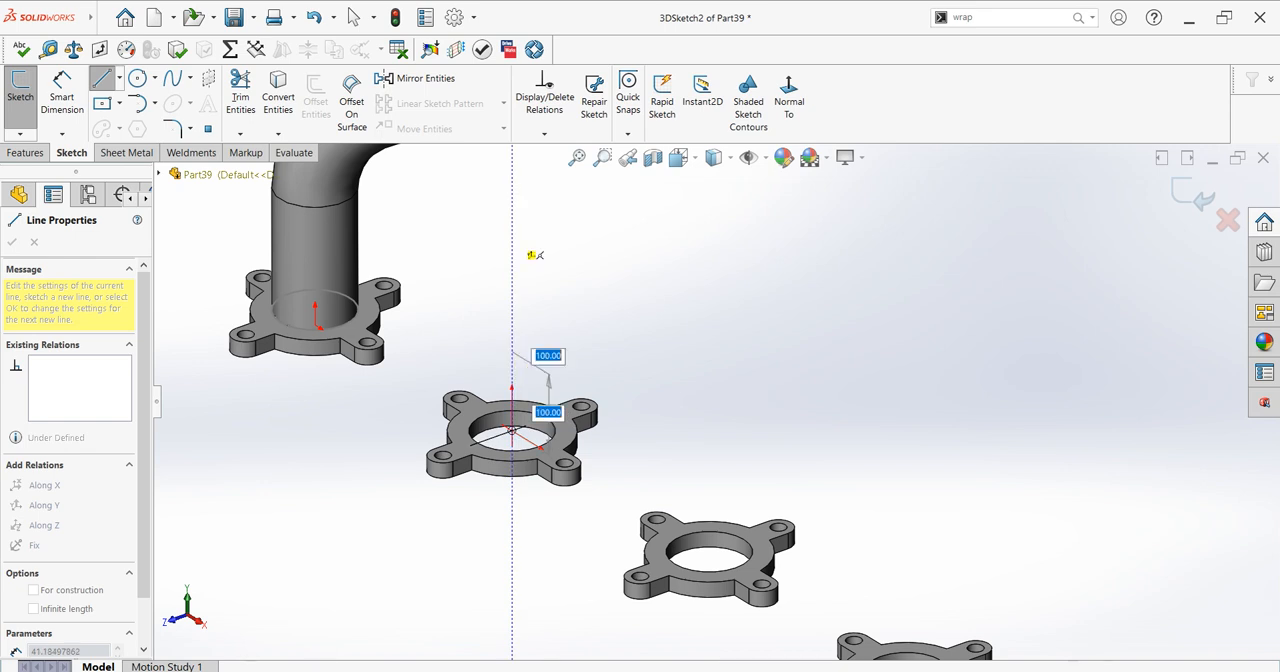
key(Return)
scroll(712, 271, up, 5)
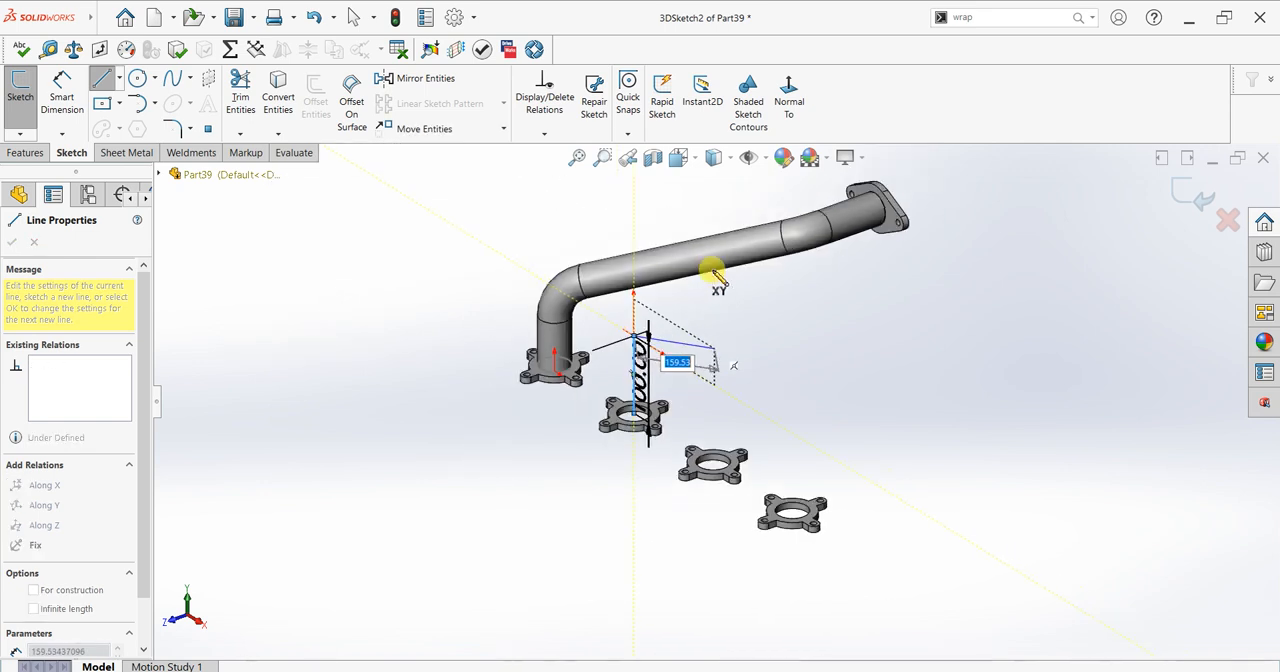
right_click(742, 322)
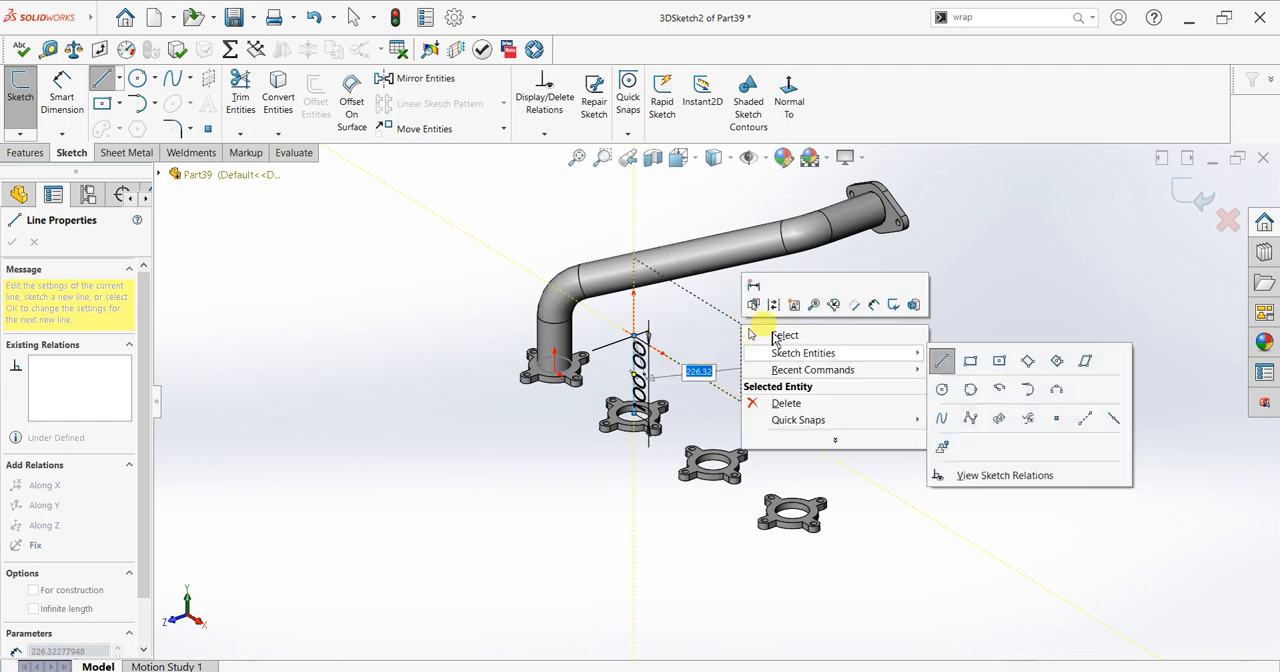
click(770, 329)
key(Escape)
scroll(886, 297, down, 1)
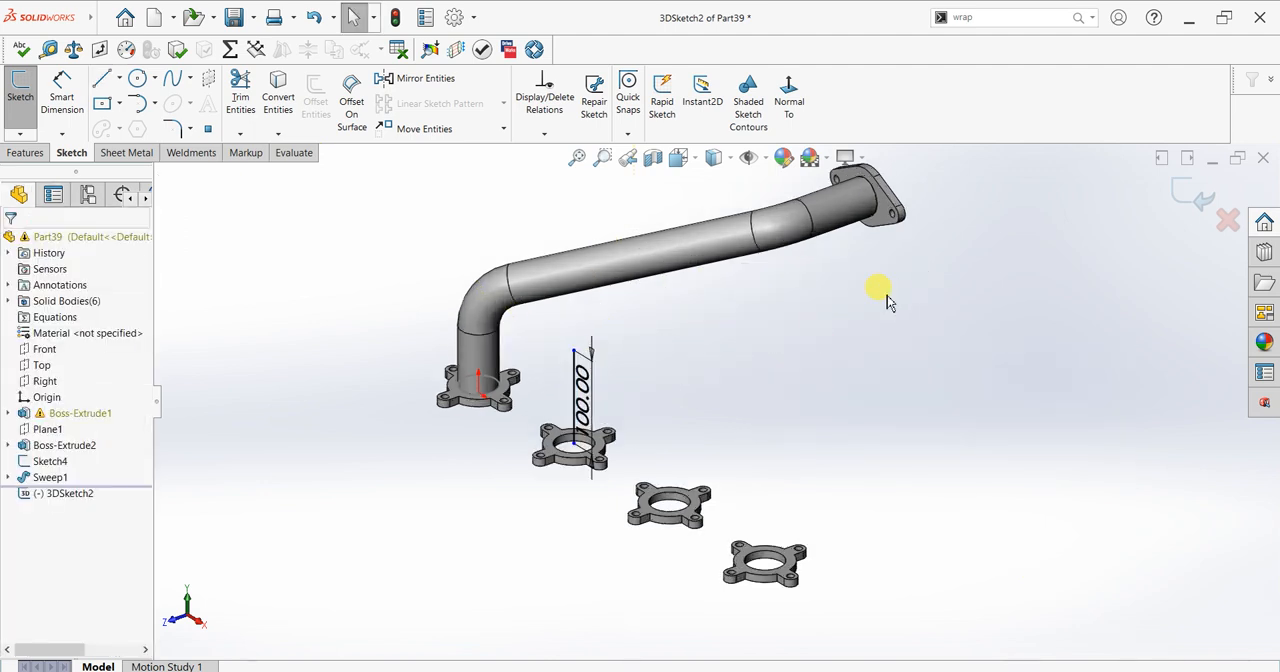
Step: Draw a 100 mm line along Z from the two-hole flange's bore centre and connect it to the vertical line's upper end
click(106, 80)
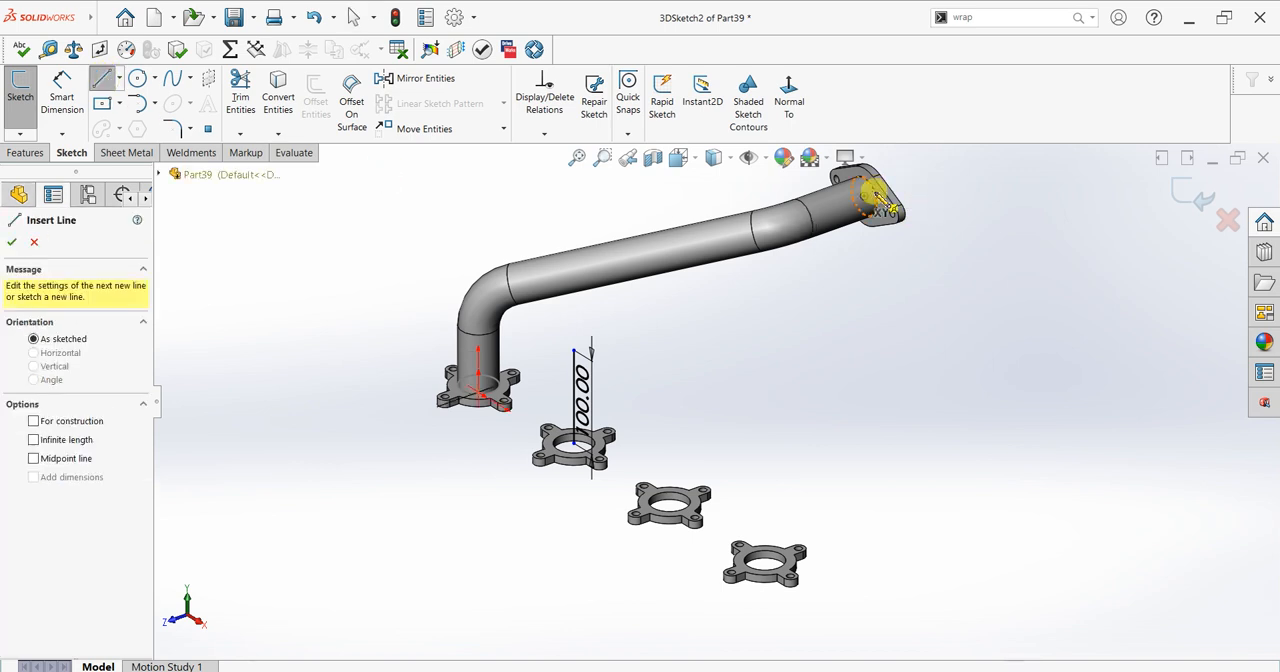
click(864, 198)
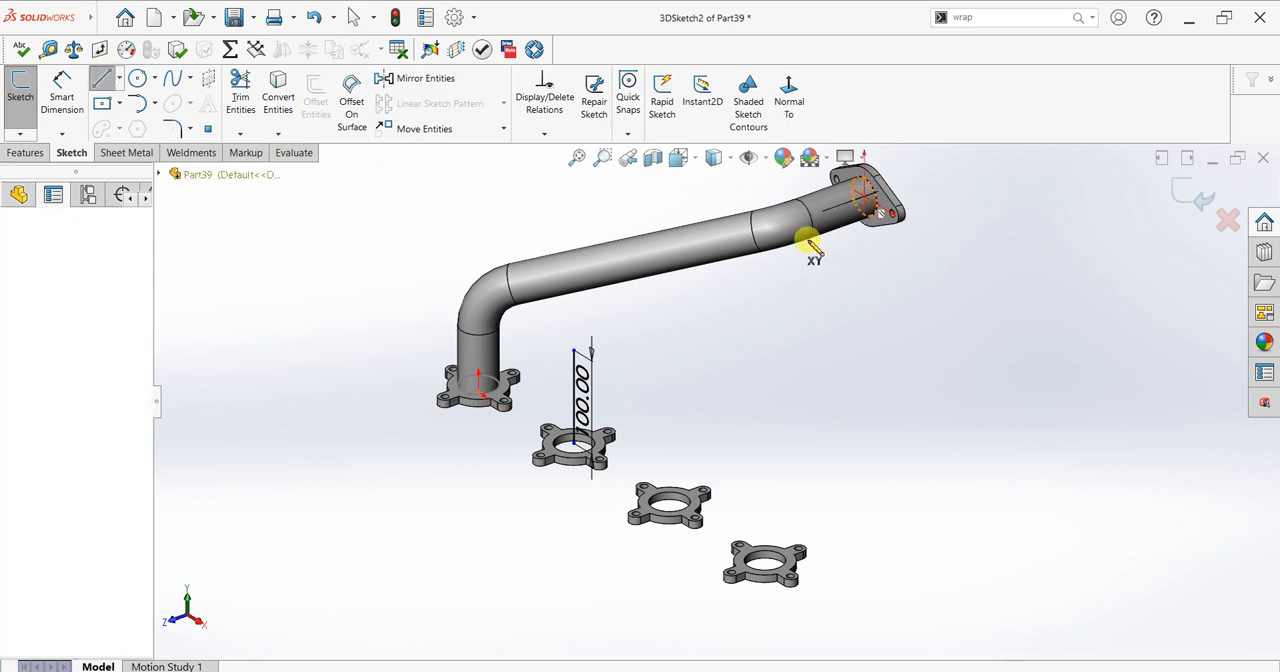
click(808, 238)
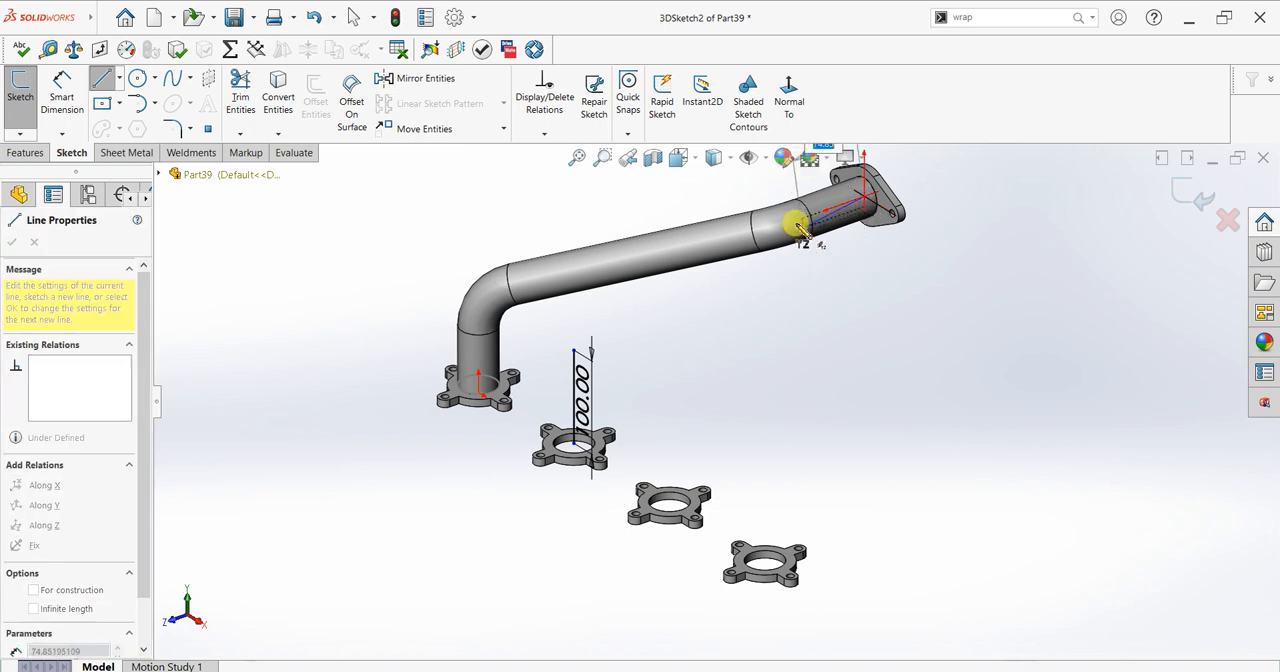
text(100)
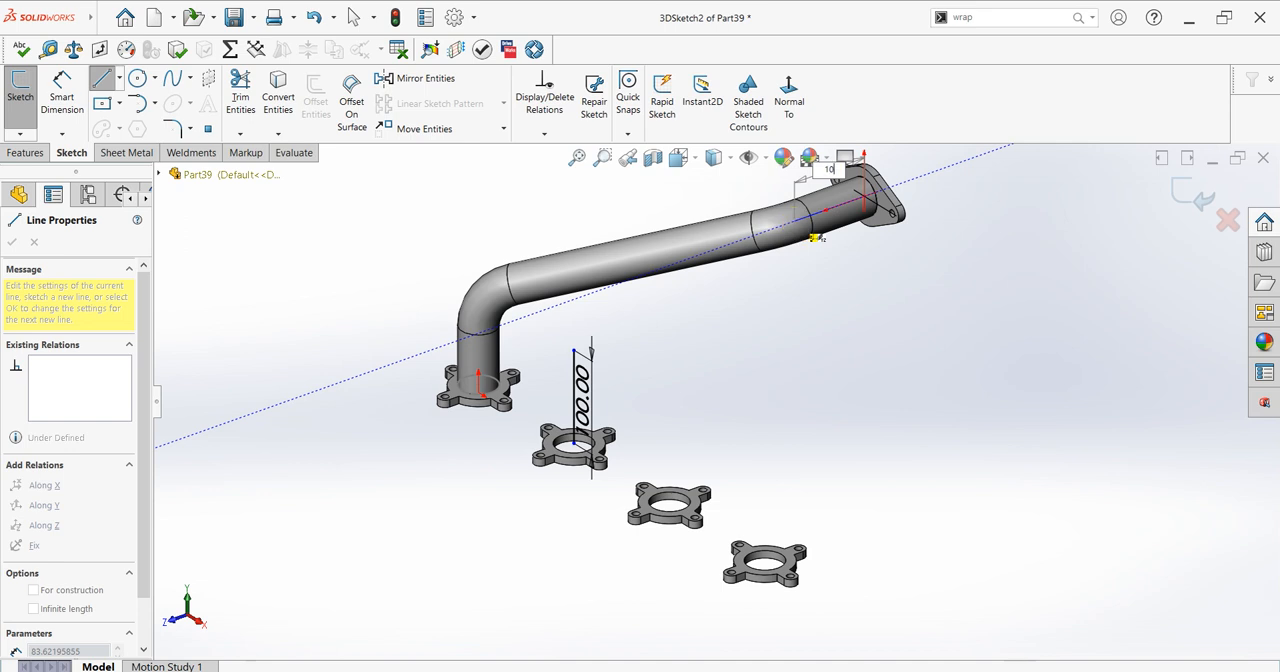
key(Return)
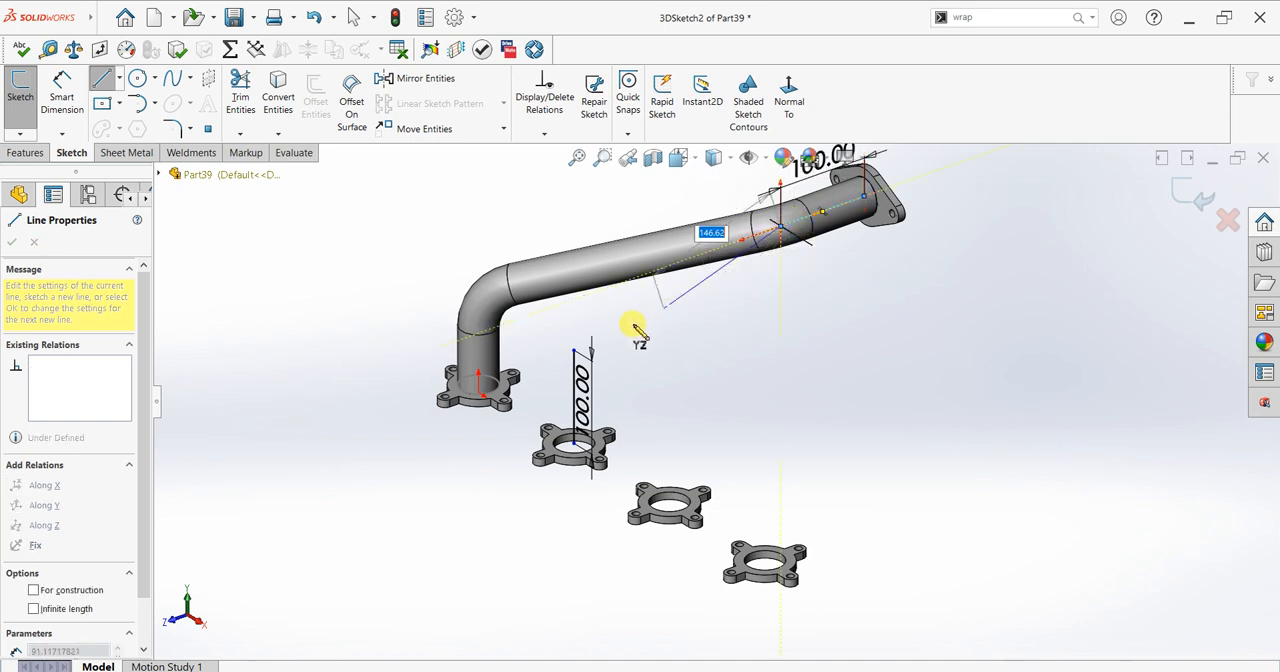
click(575, 352)
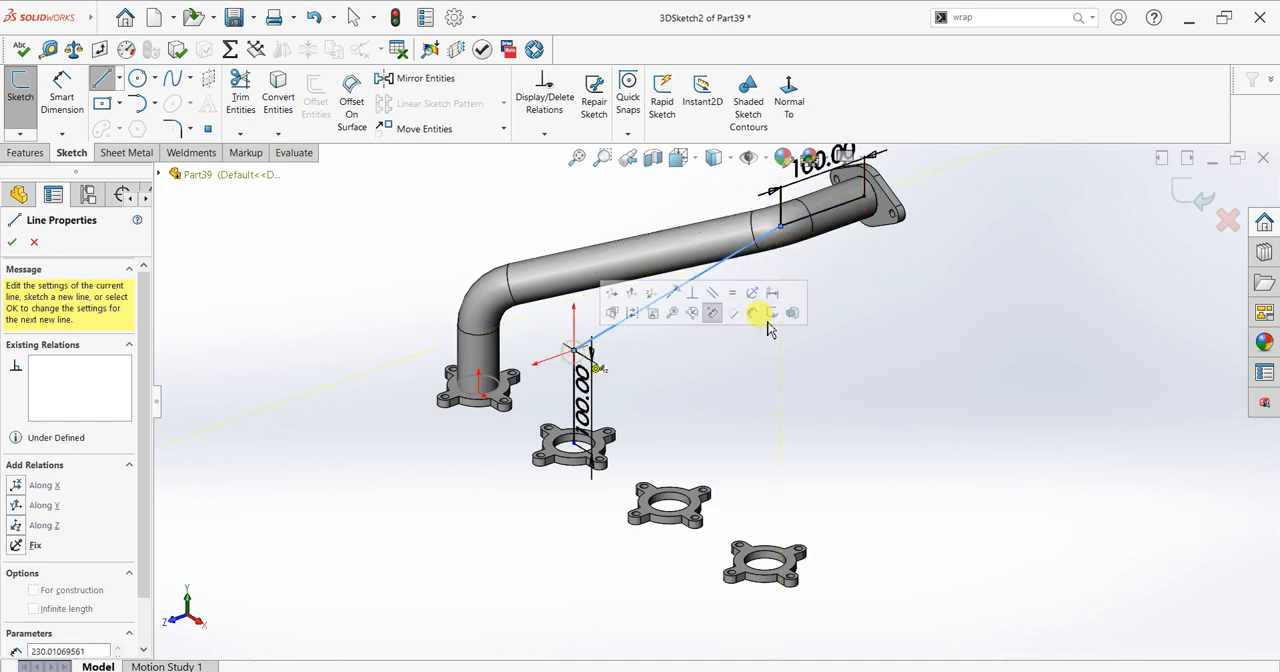
key(Escape)
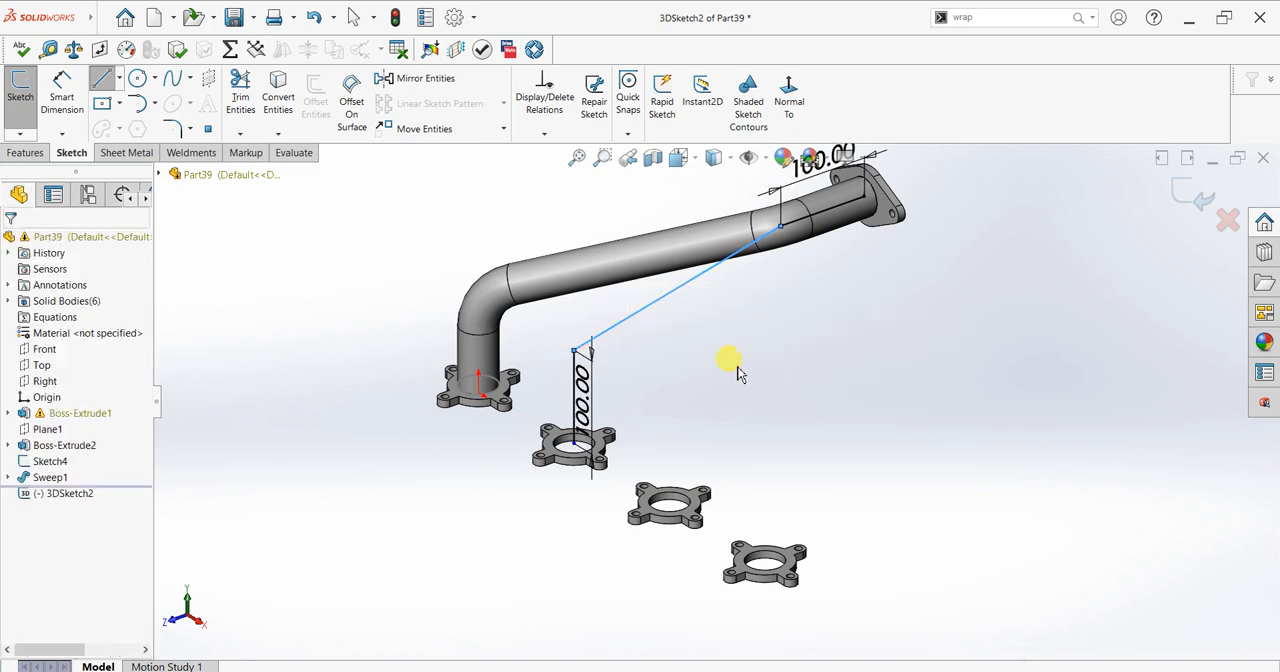
Step: Fillet the corner above the second four-tab flange with a 50 mm radius using Sketch Fillet
scroll(757, 420, down, 3)
scroll(750, 330, down, 3)
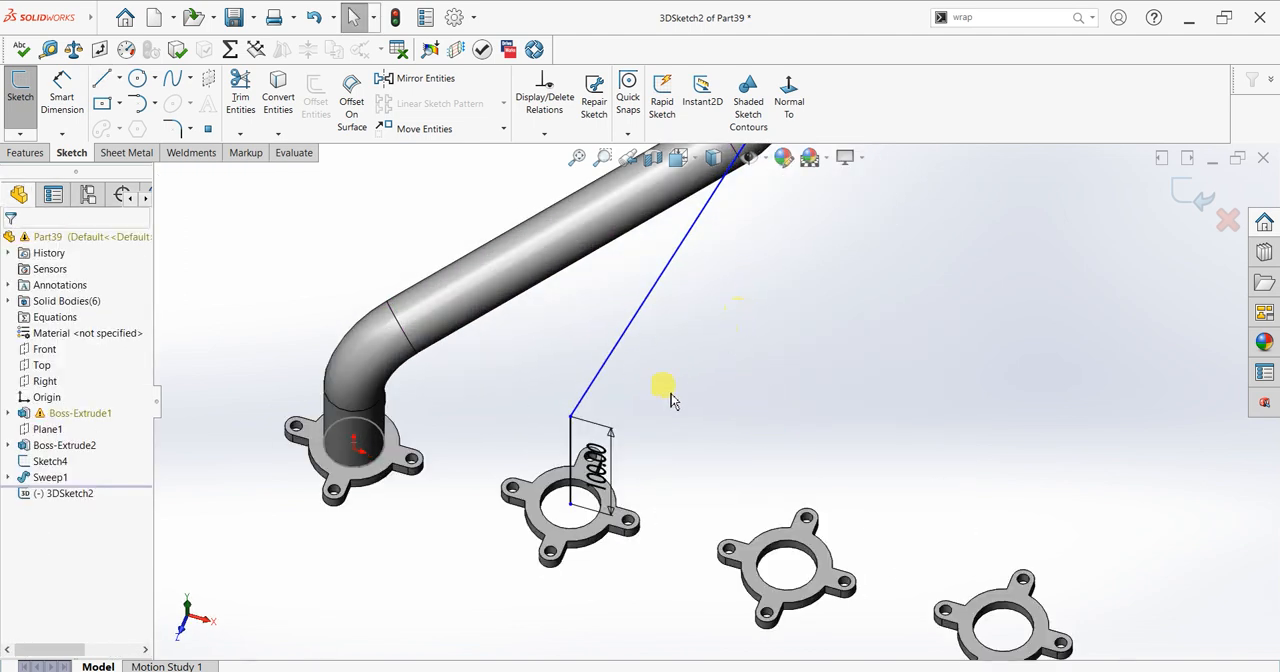
click(172, 127)
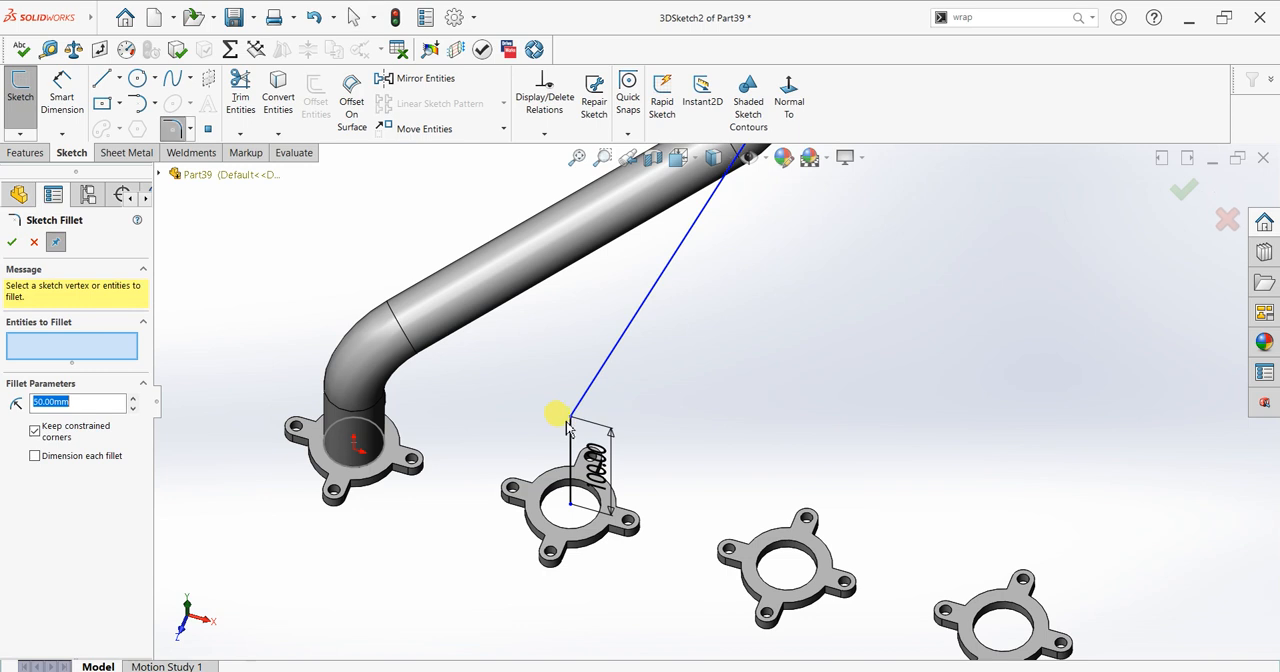
click(569, 419)
click(11, 242)
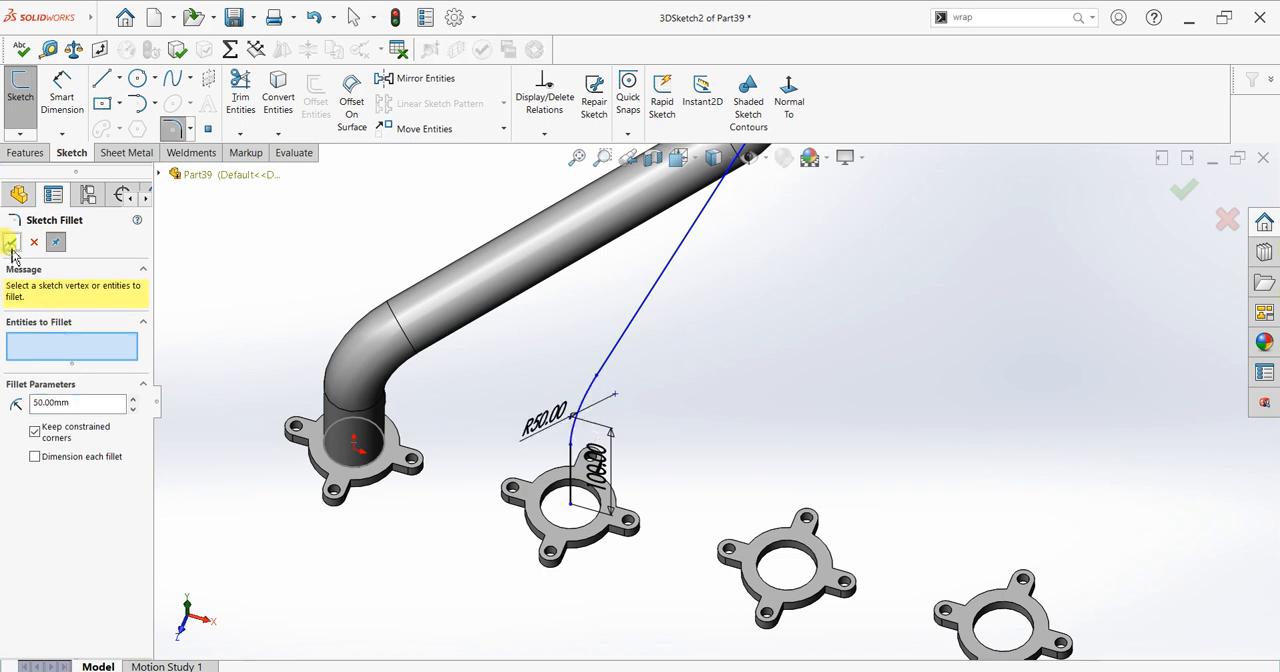
Step: Create a Swept Boss/Base using the circular pipe edge at the two-hole flange as profile and the second 3D sketch as path
scroll(761, 273, up, 4)
middle_drag(827, 240, 766, 263)
scroll(851, 249, down, 4)
middle_drag(829, 297, 831, 209)
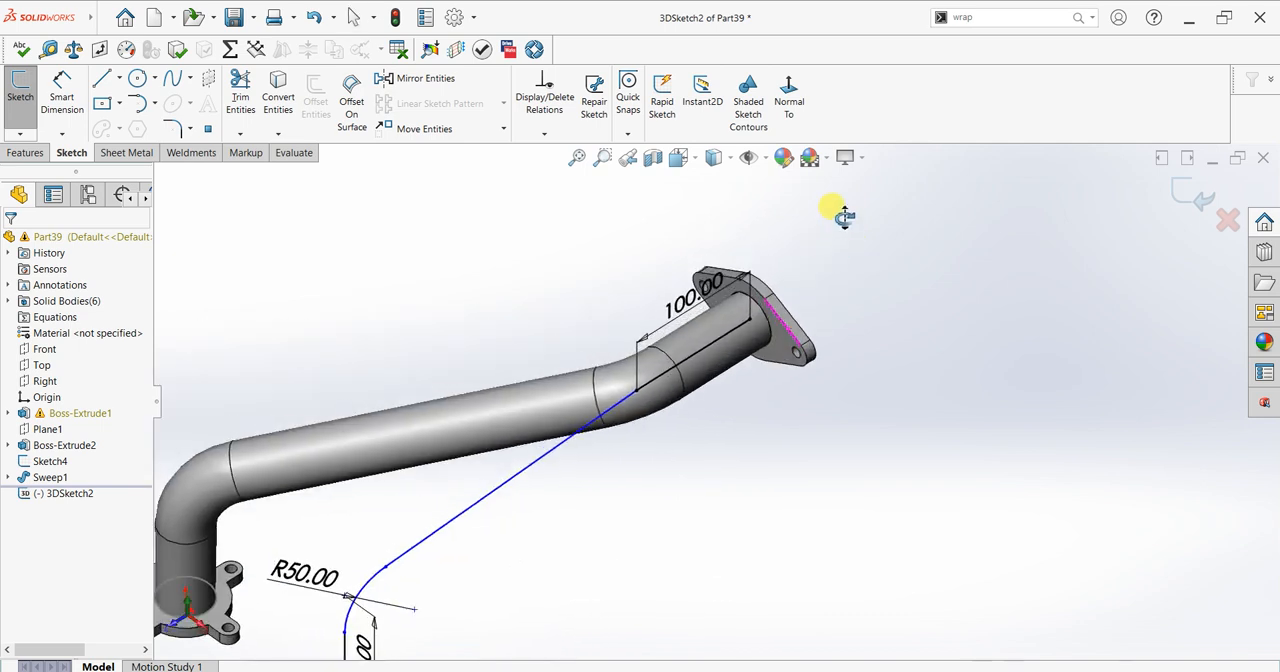
click(40, 154)
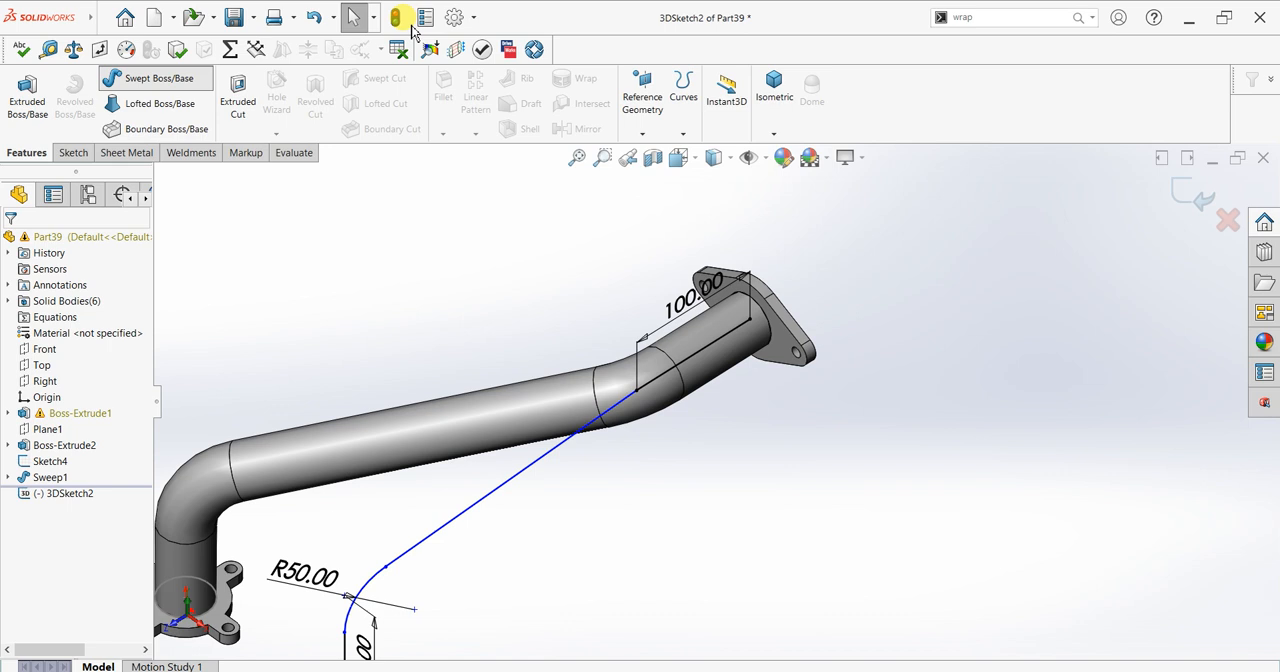
click(878, 169)
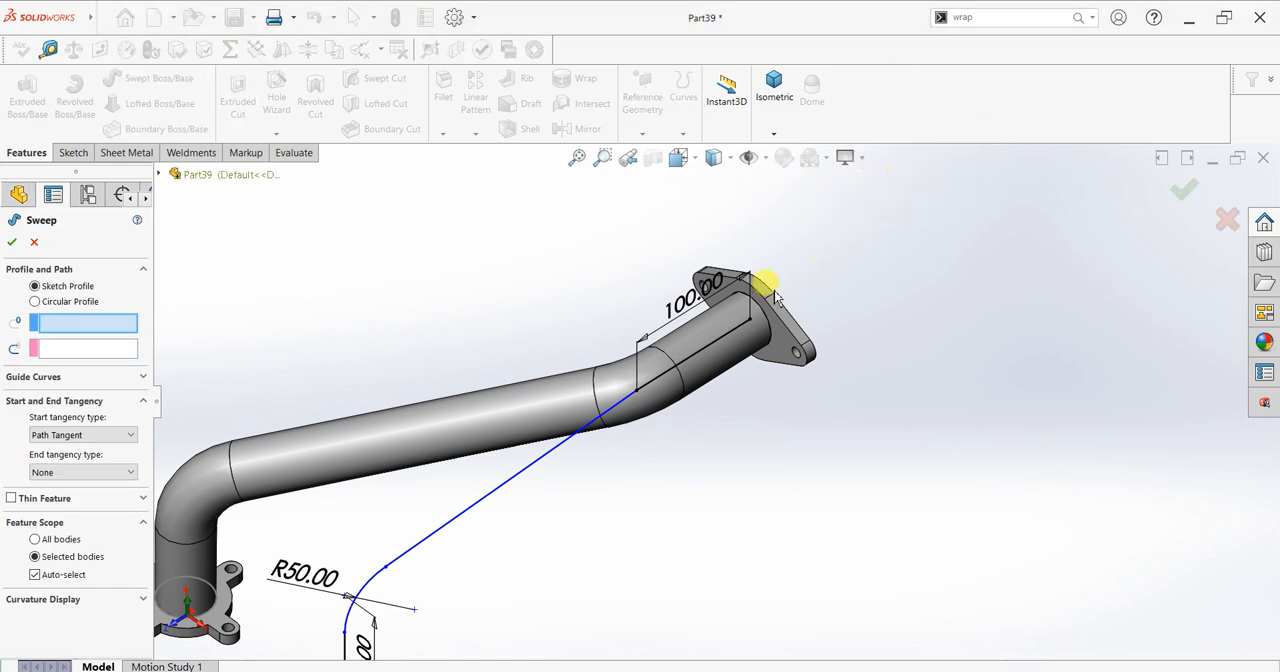
click(756, 302)
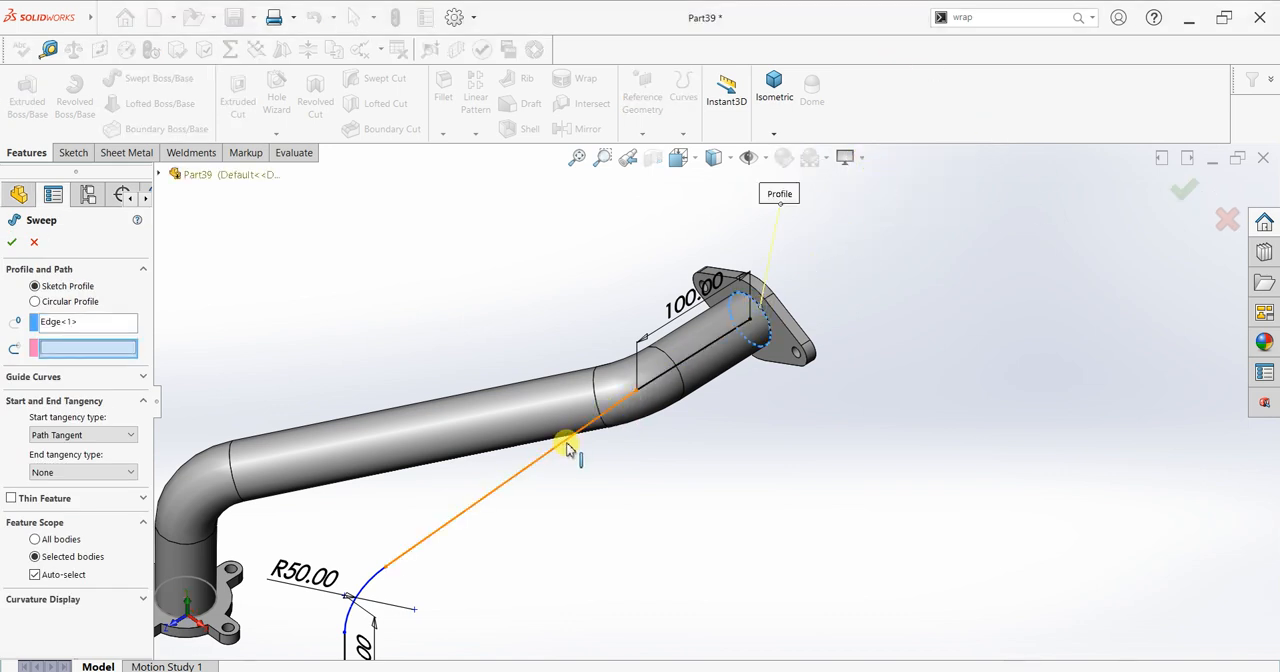
click(683, 365)
scroll(705, 395, up, 5)
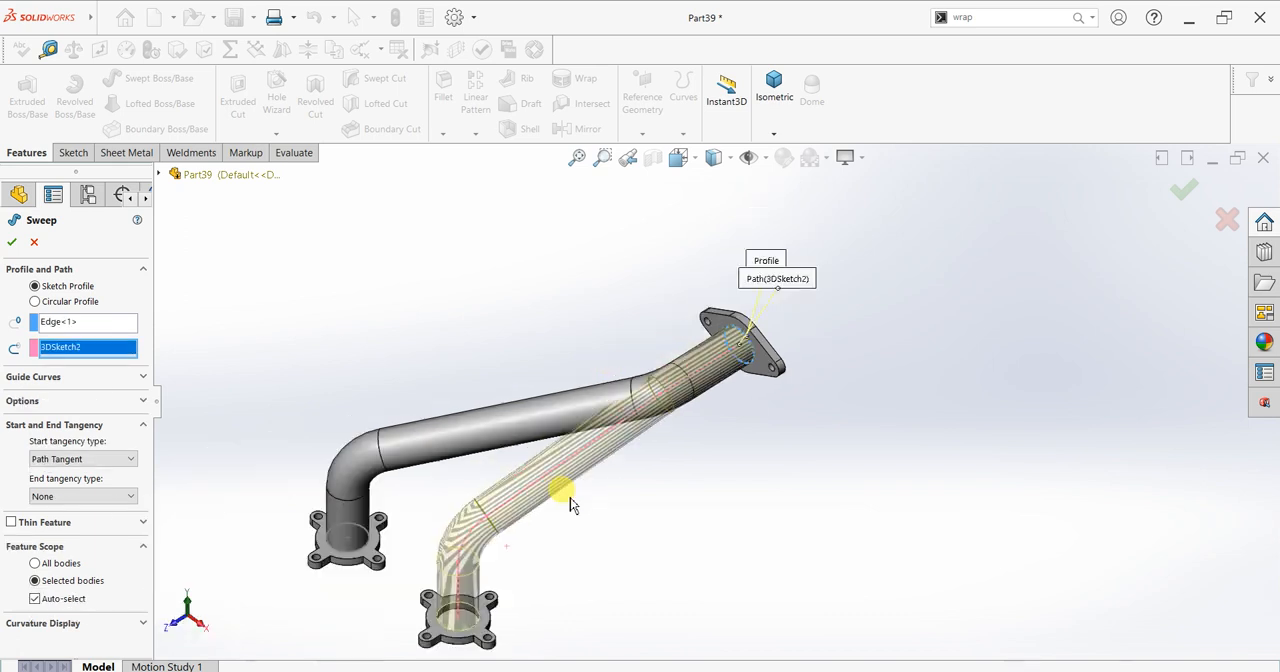
click(12, 243)
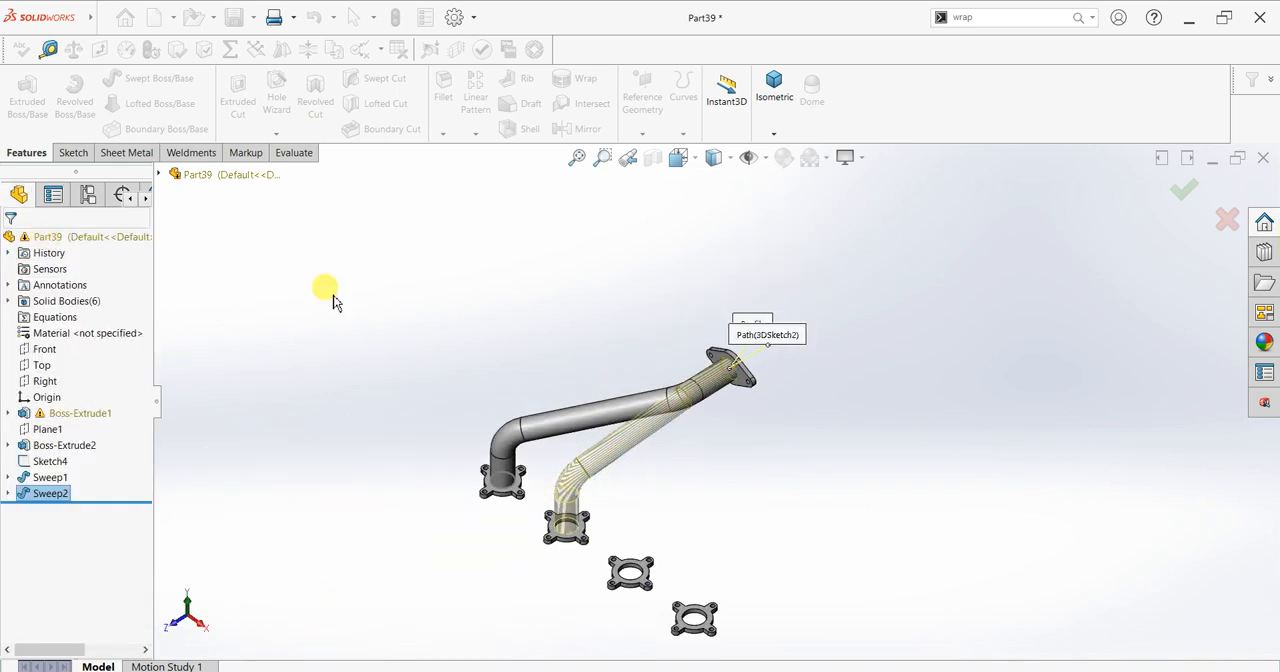
drag(792, 364, 640, 417)
key(Escape)
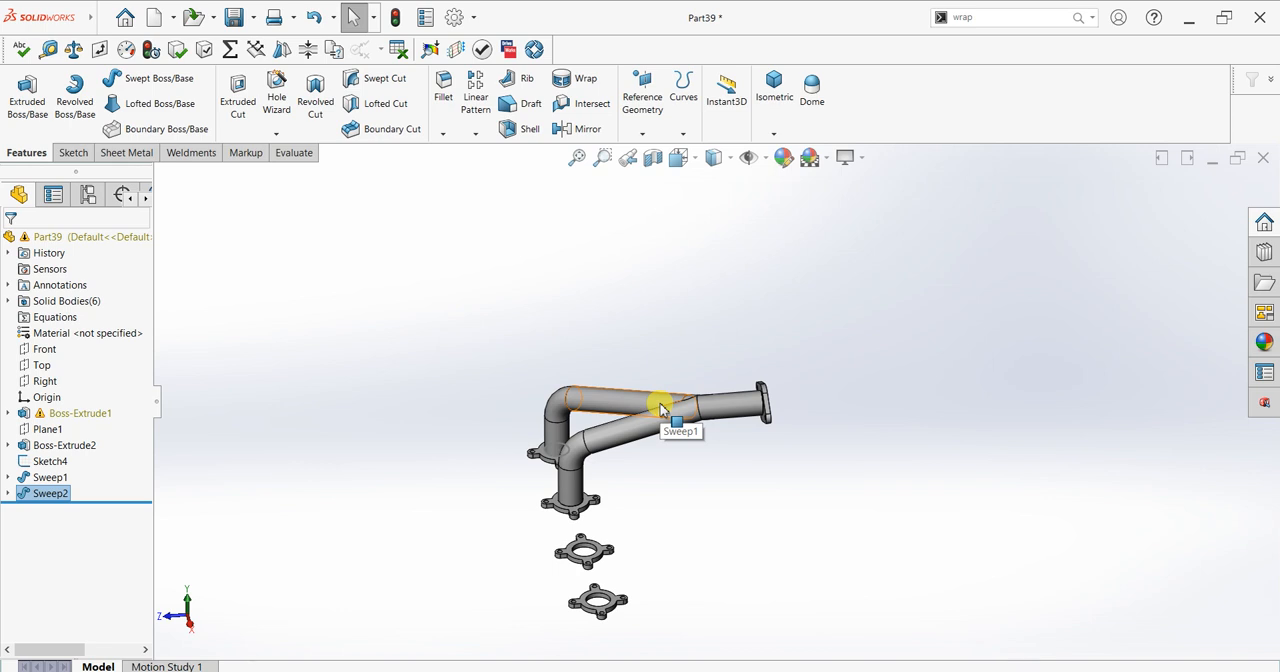
Step: Start a new 3D sketch and draw a 100 mm line straight up along Y from the bore centre of the third four-tab flange
middle_drag(749, 517, 724, 456)
scroll(705, 465, down, 3)
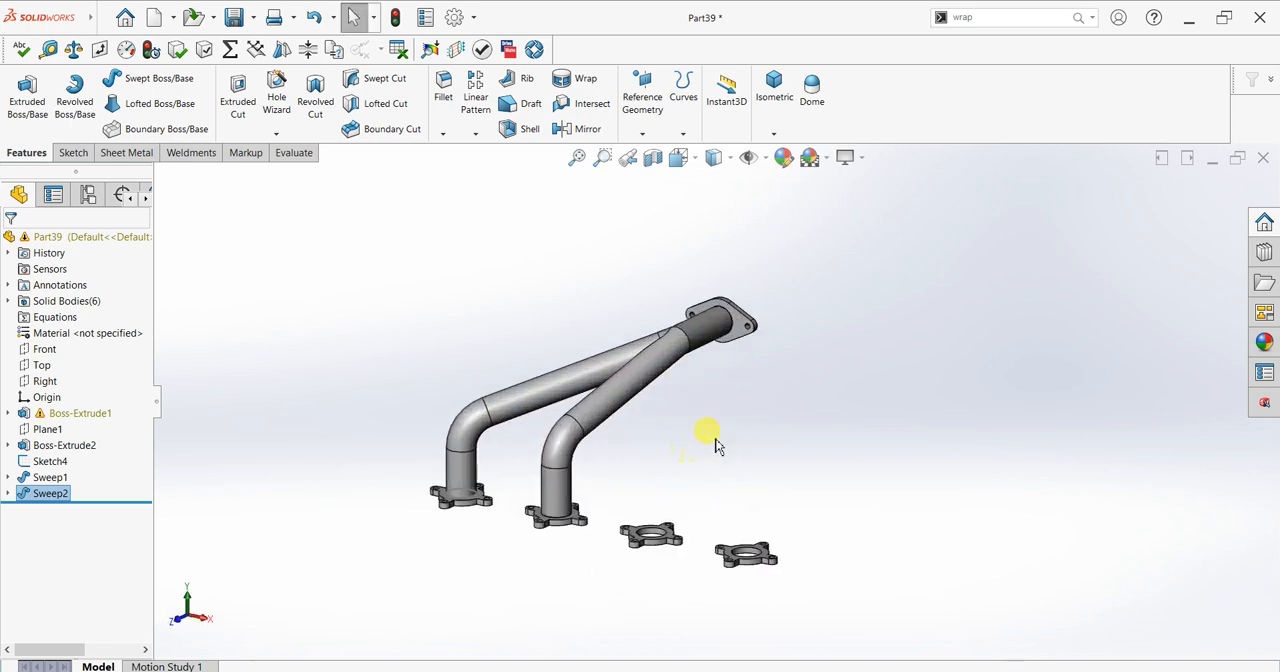
click(73, 152)
click(20, 132)
click(42, 168)
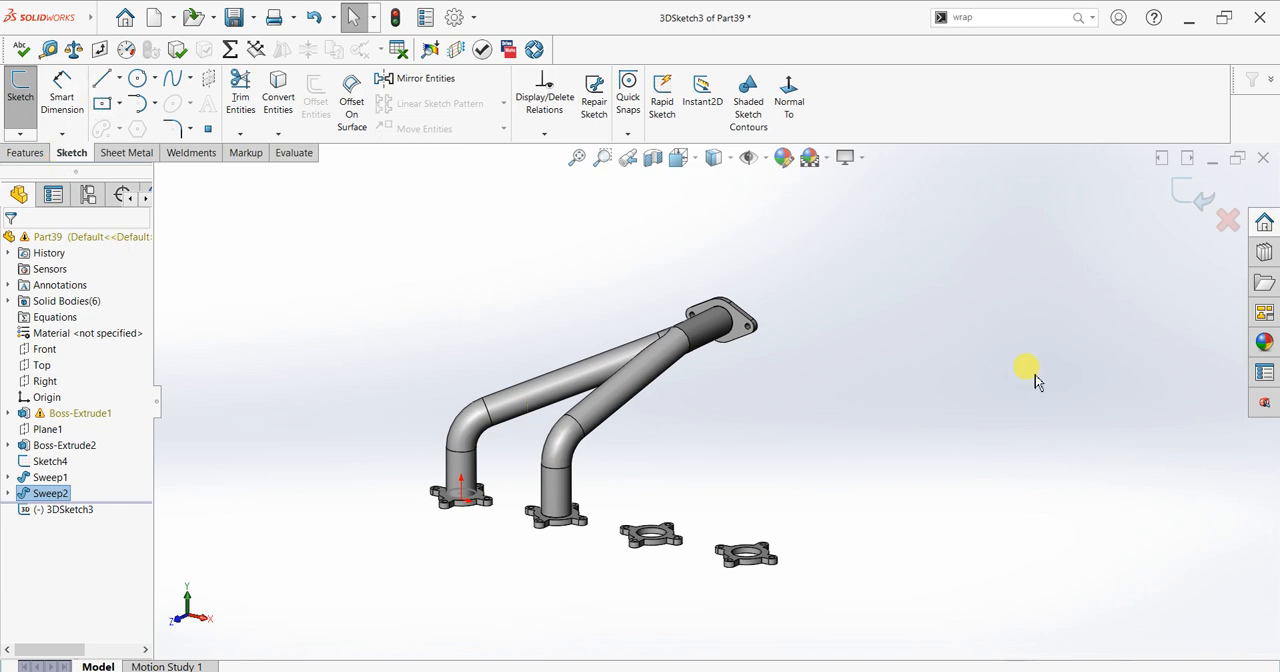
middle_drag(766, 471, 689, 545)
scroll(689, 548, down, 3)
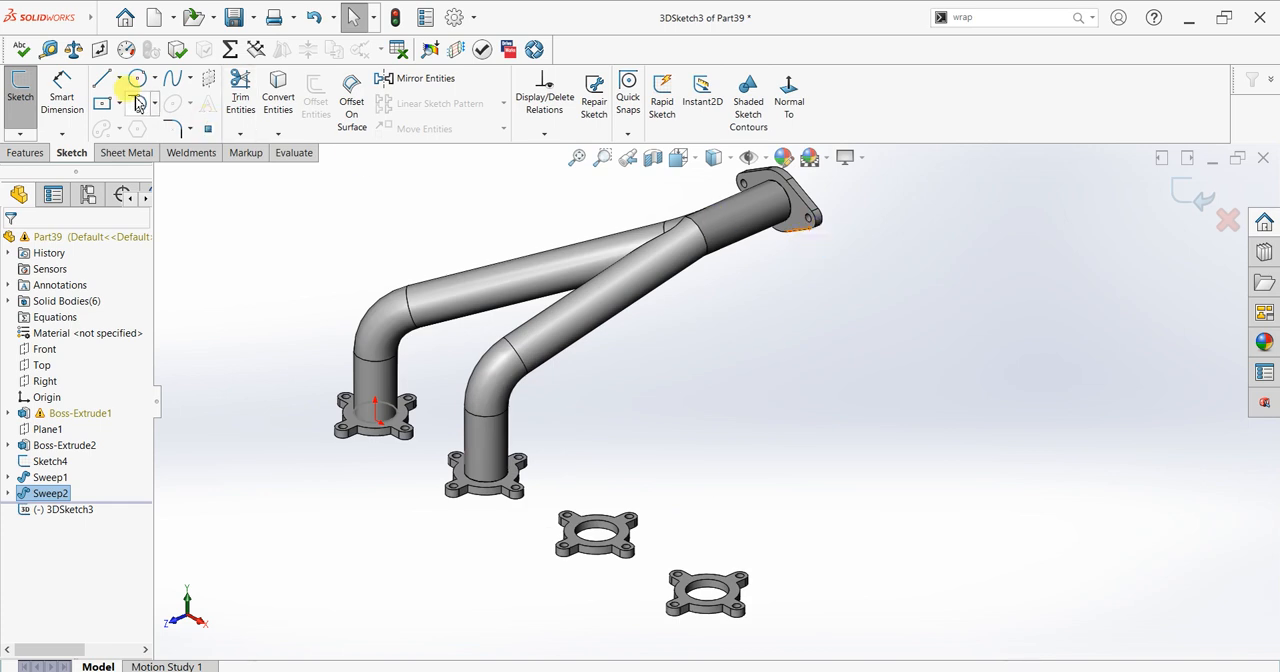
click(597, 537)
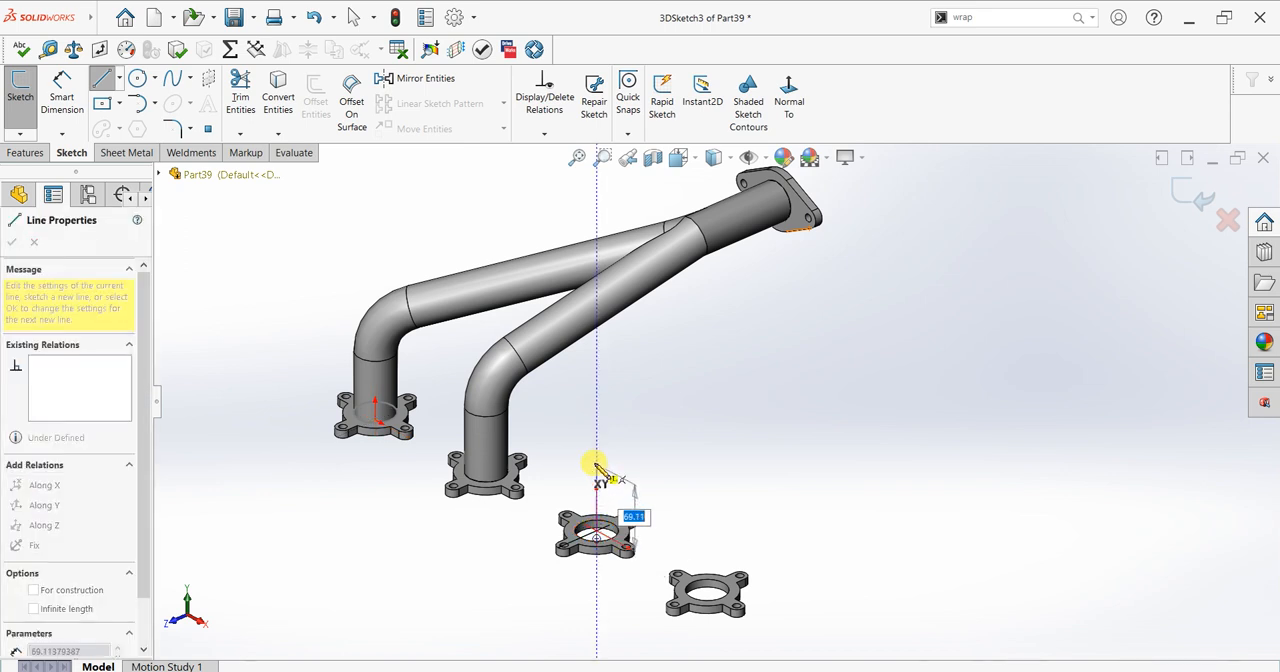
text(100)
key(Return)
right_click(672, 366)
click(712, 376)
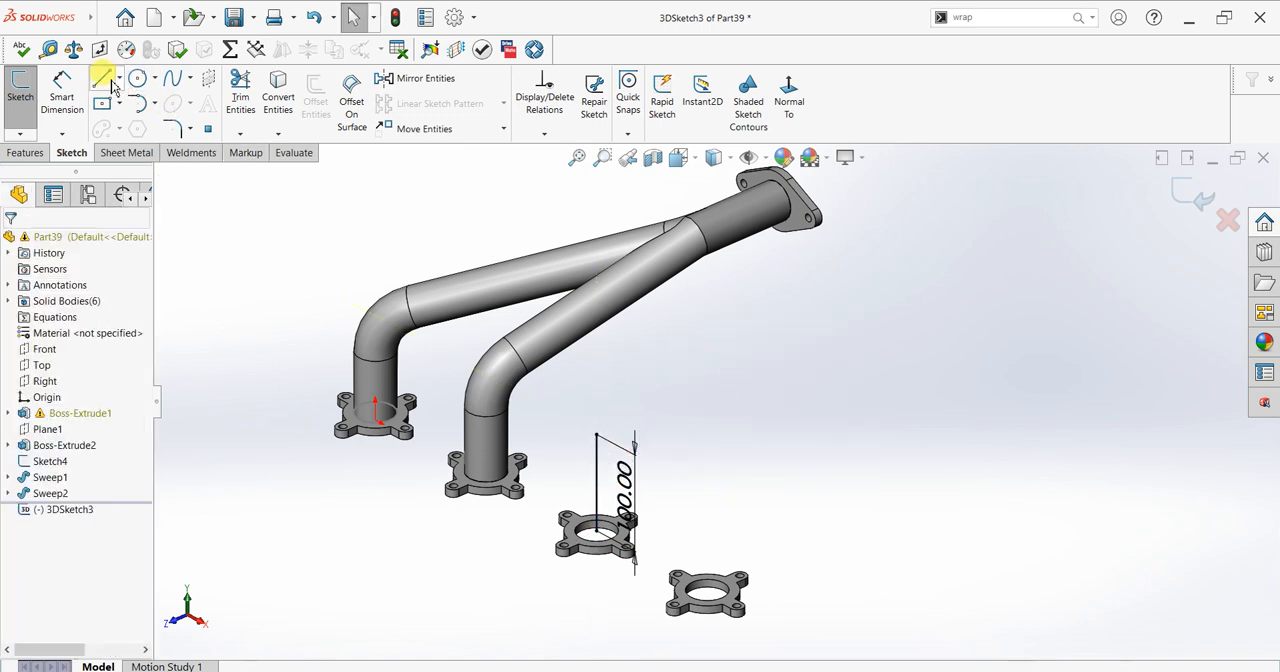
Step: Start a line at the centre of the two-hole flange's bore in the 3D sketch
key(l)
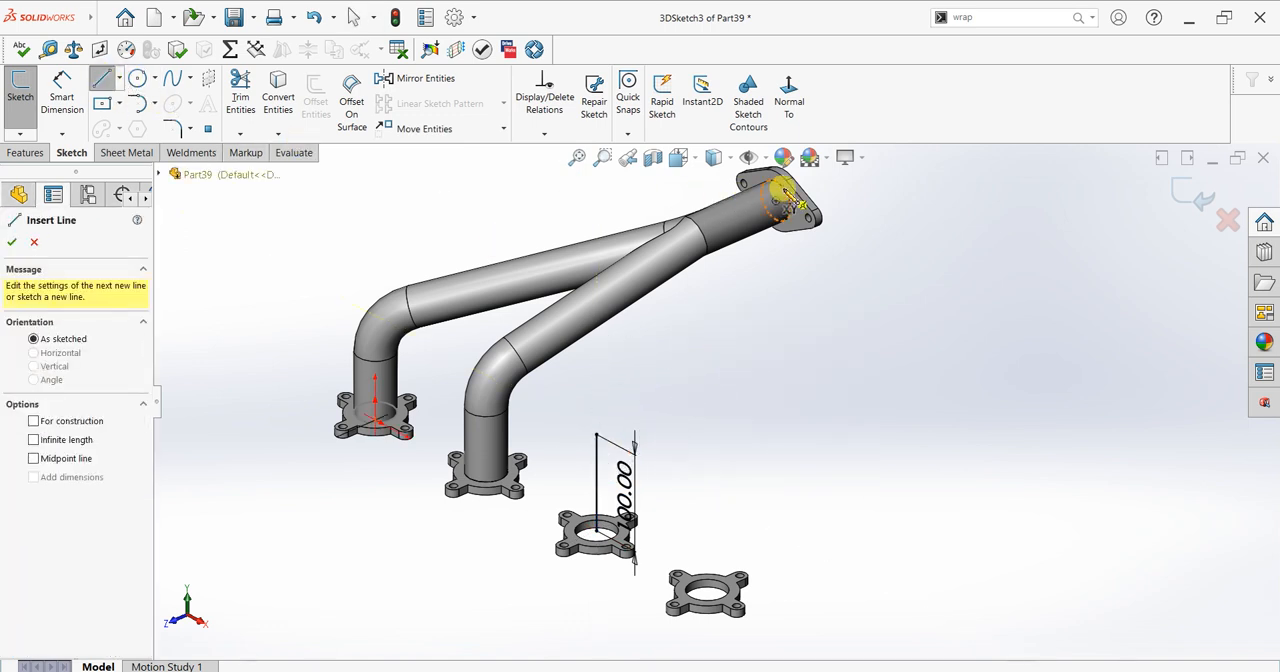
click(779, 203)
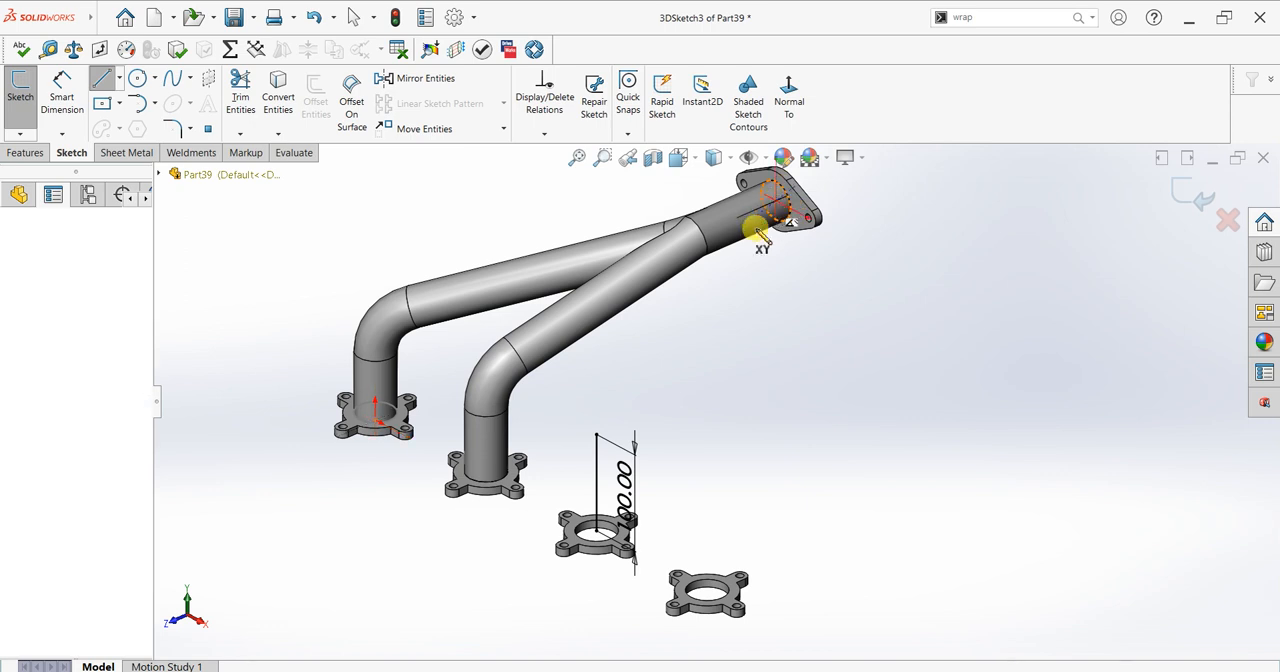
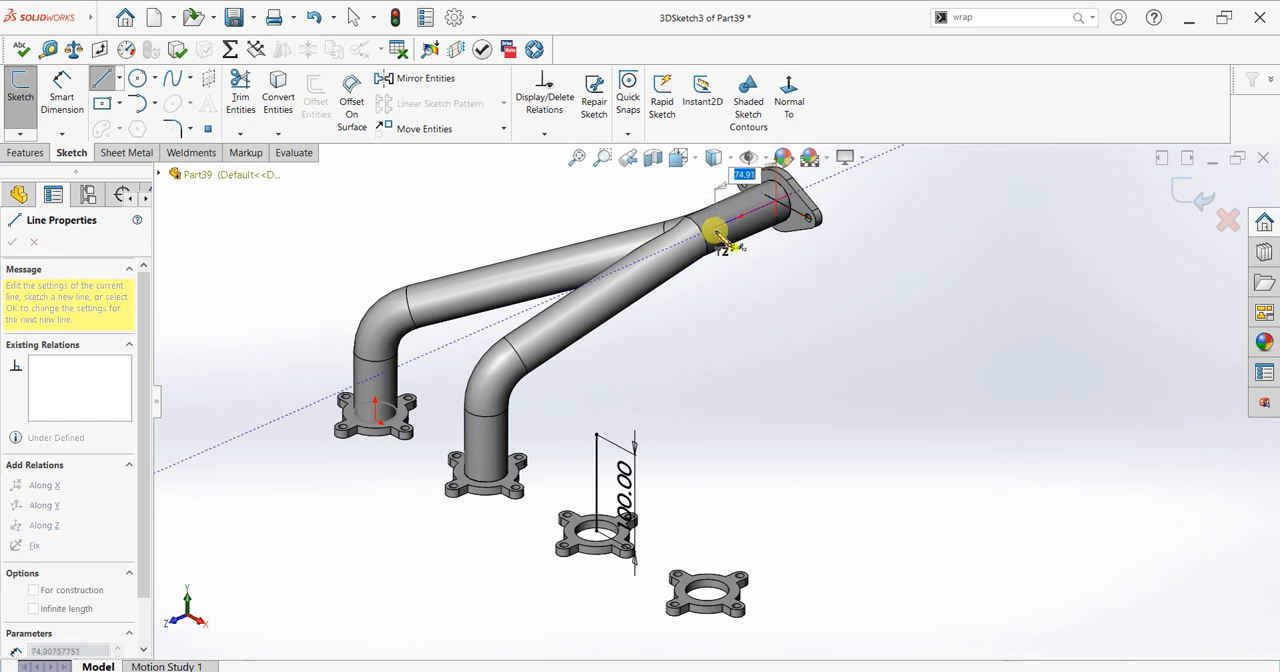
Step: Finish the line from the two-hole flange as 100 mm along Z and connect its end to the top of the third flange's vertical line
text(100)
key(Return)
middle_drag(714, 299, 768, 297)
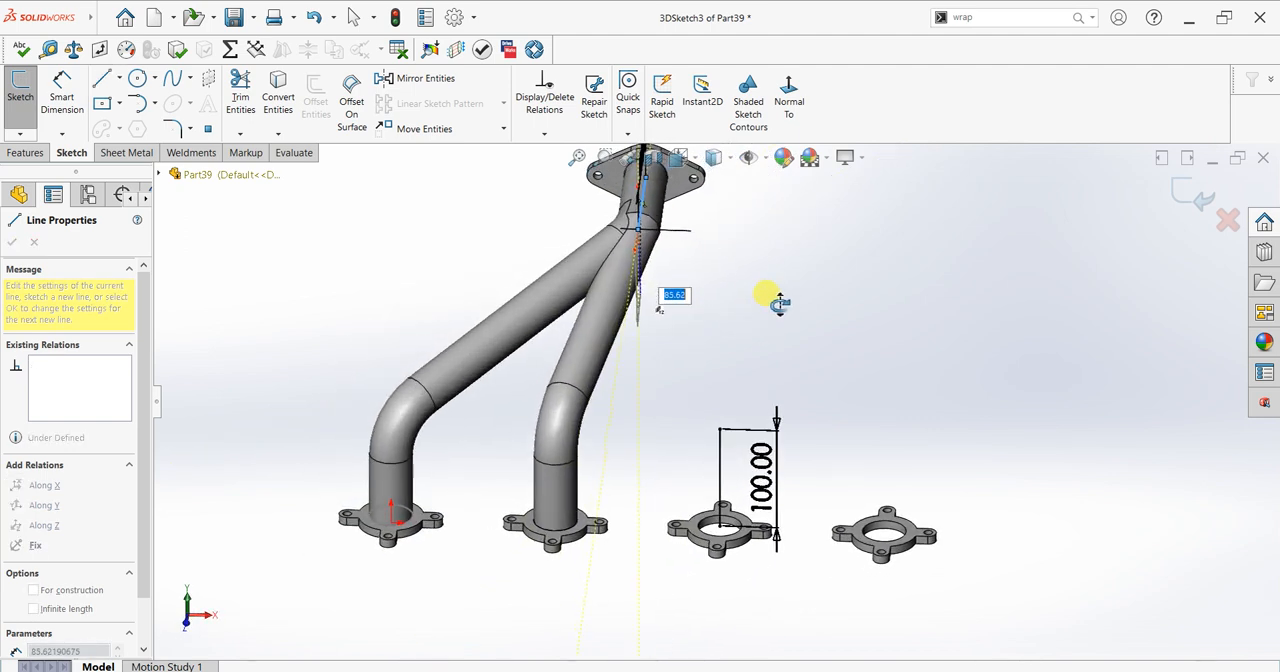
double_click(720, 429)
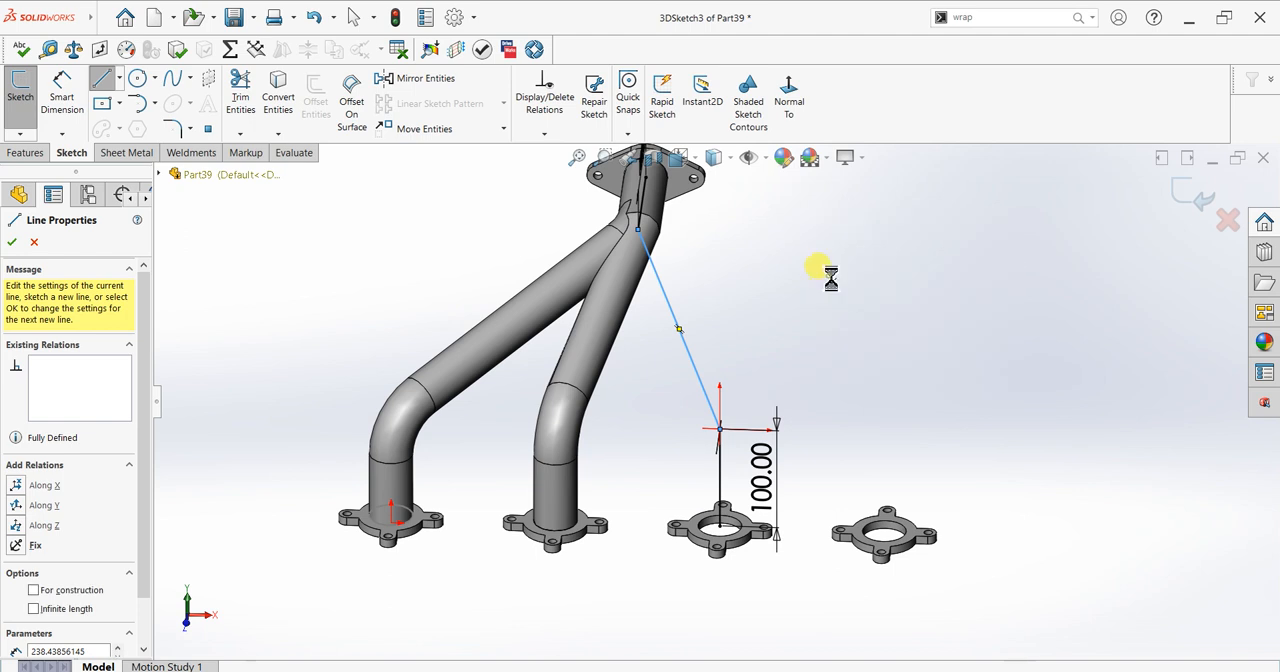
key(Escape)
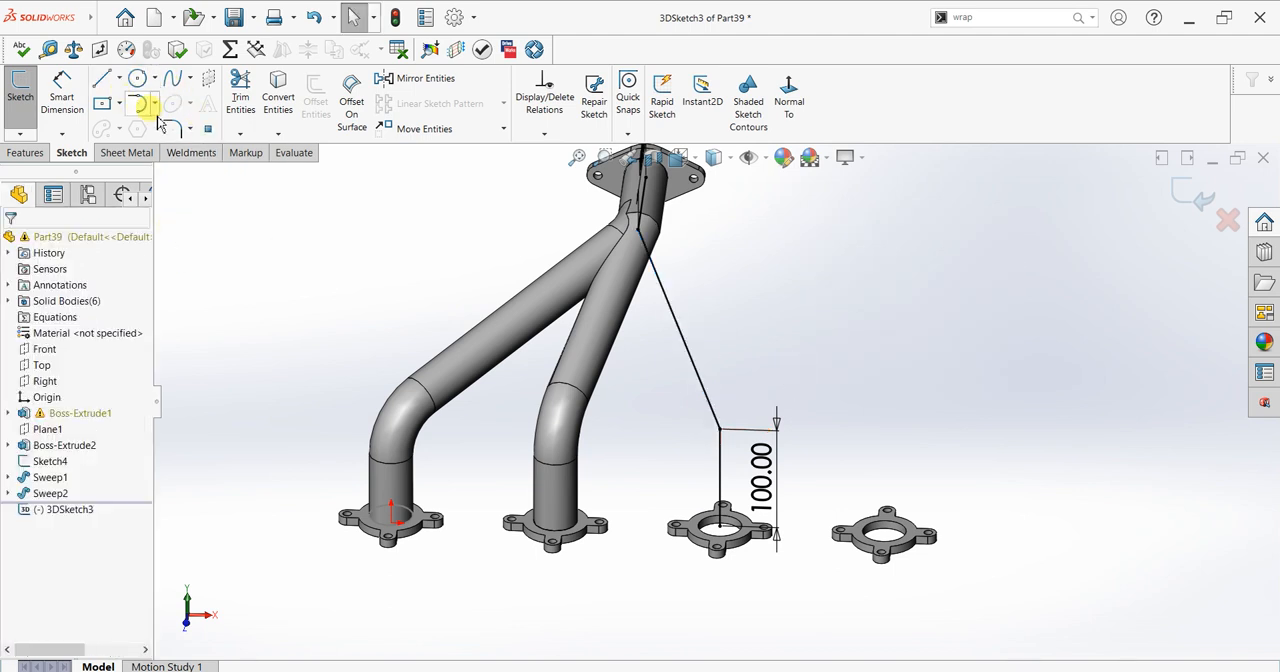
Step: Fillet the sketch corner above the third four-tab flange with a 50 mm radius using Sketch Fillet
click(188, 133)
click(200, 149)
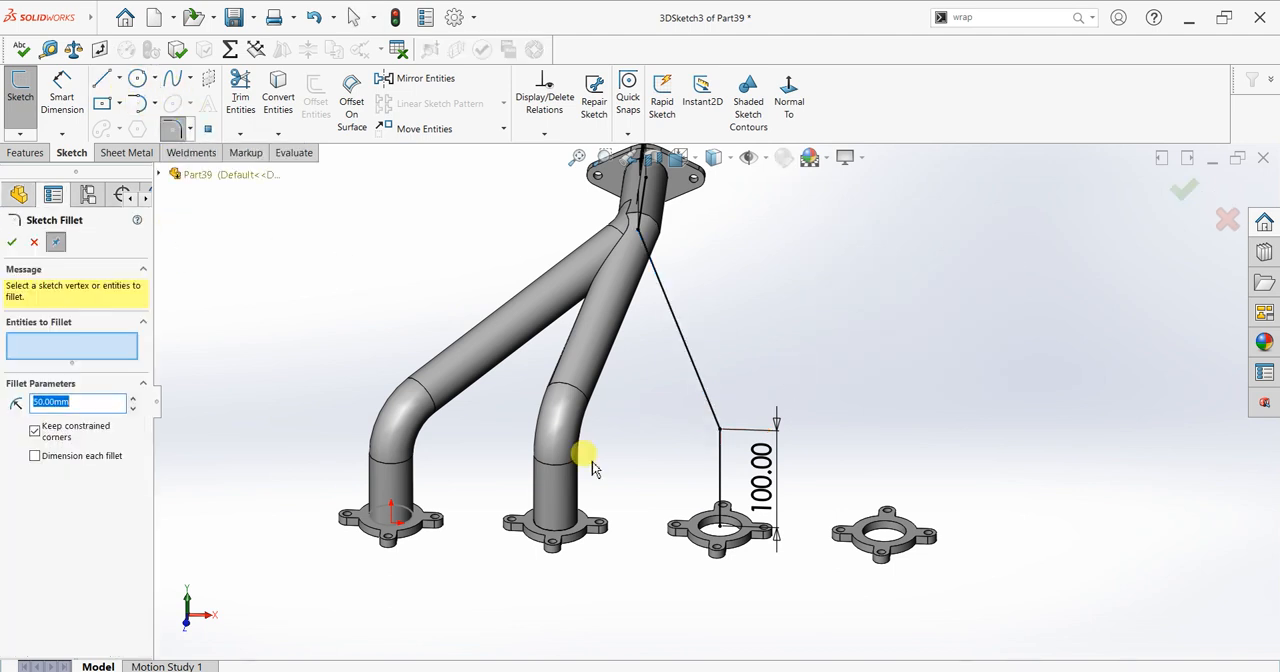
click(718, 428)
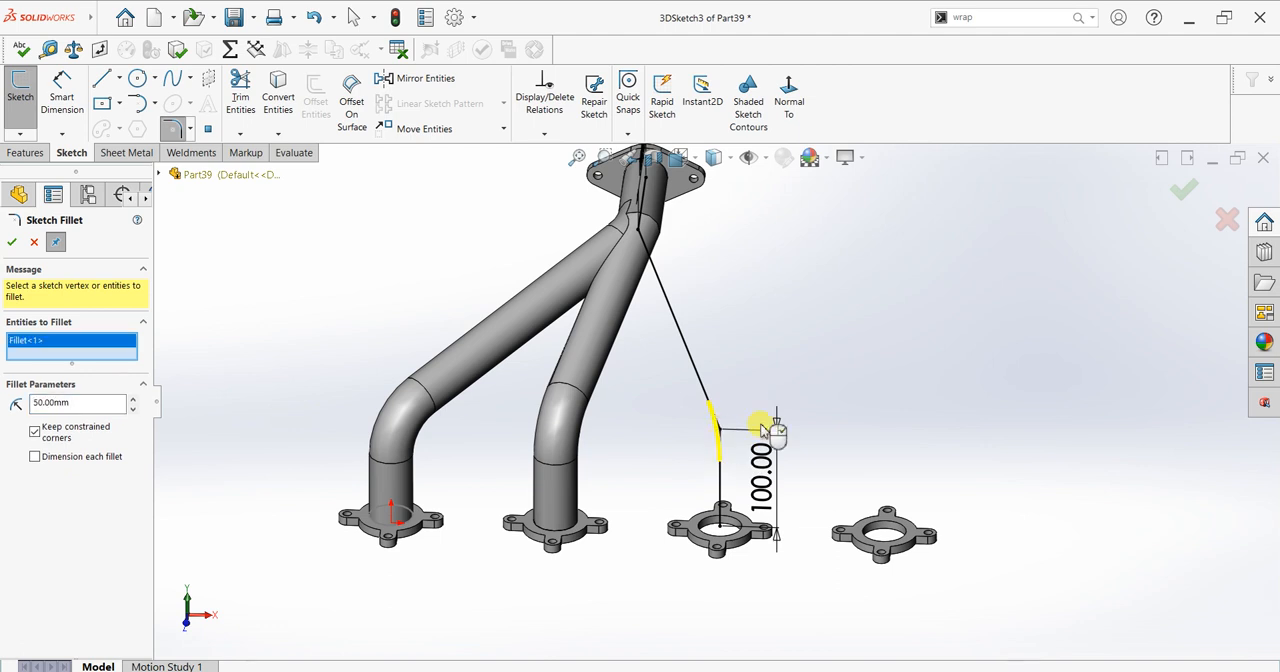
click(13, 242)
Step: Create a Swept Boss/Base using the circular pipe edge at the two-hole flange as profile and the third 3D sketch as path
mouse_move(803, 300)
middle_down()
mouse_move(820, 320)
mouse_move(750, 315)
mouse_move(757, 500)
mouse_move(755, 393)
mouse_move(706, 357)
middle_up()
scroll(712, 370, down, 2)
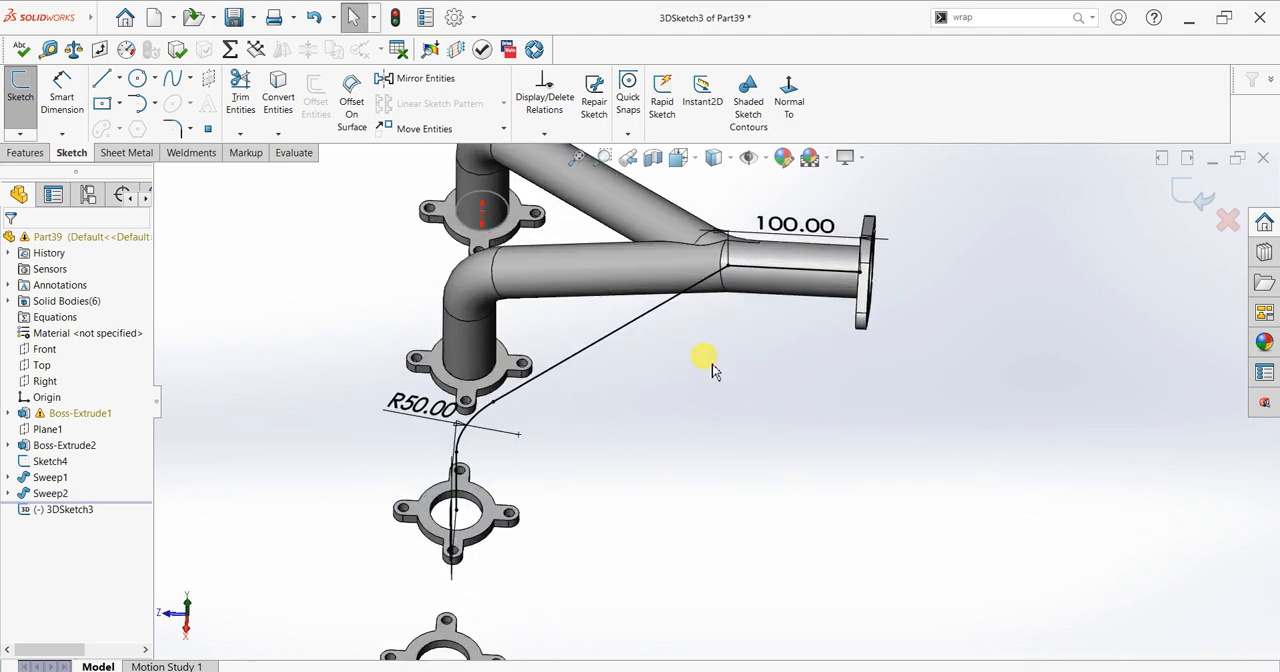
click(25, 152)
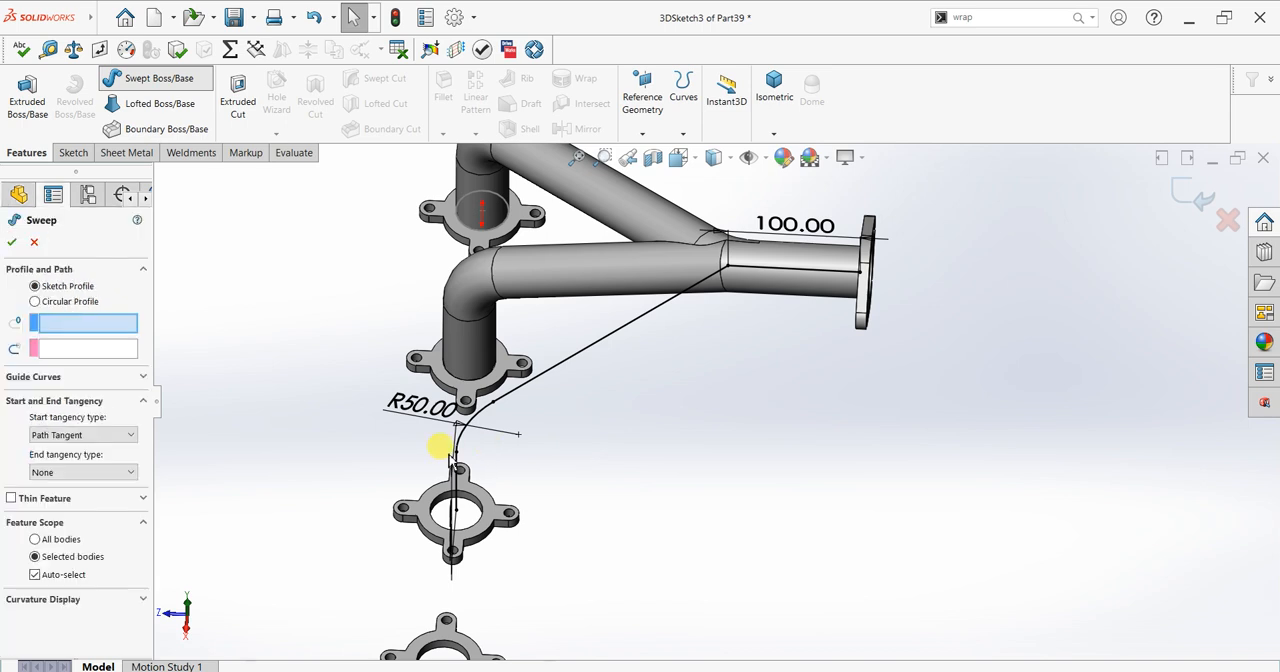
click(439, 461)
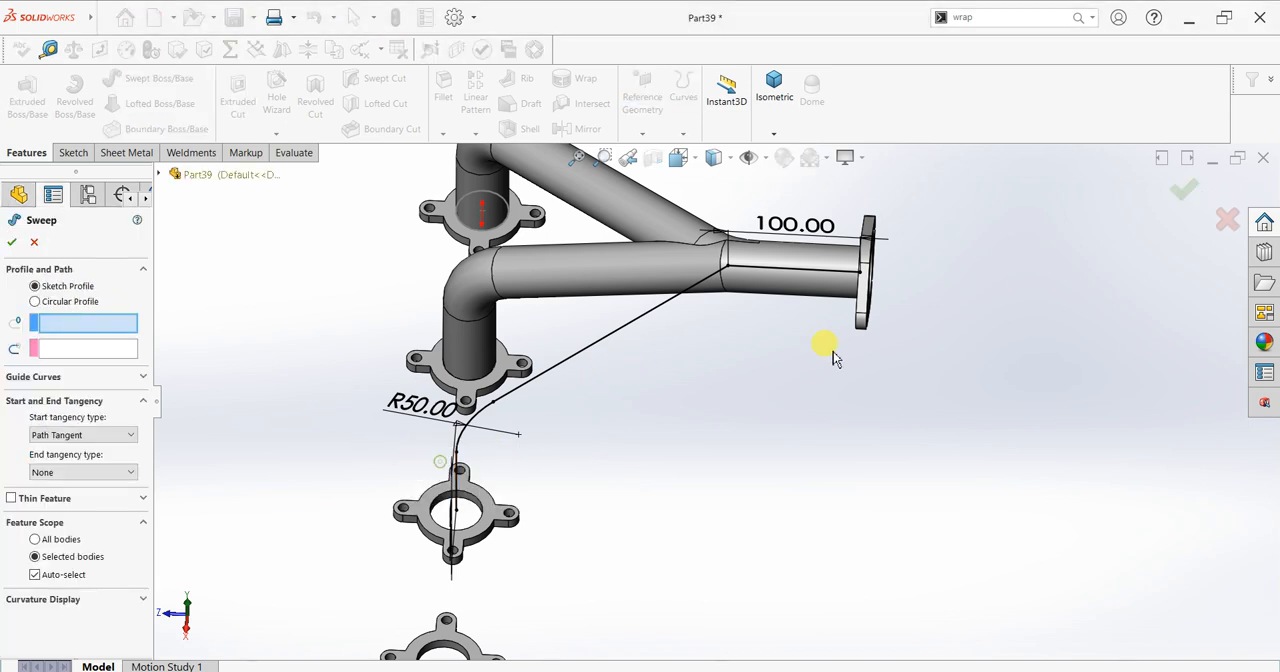
middle_drag(823, 343, 891, 286)
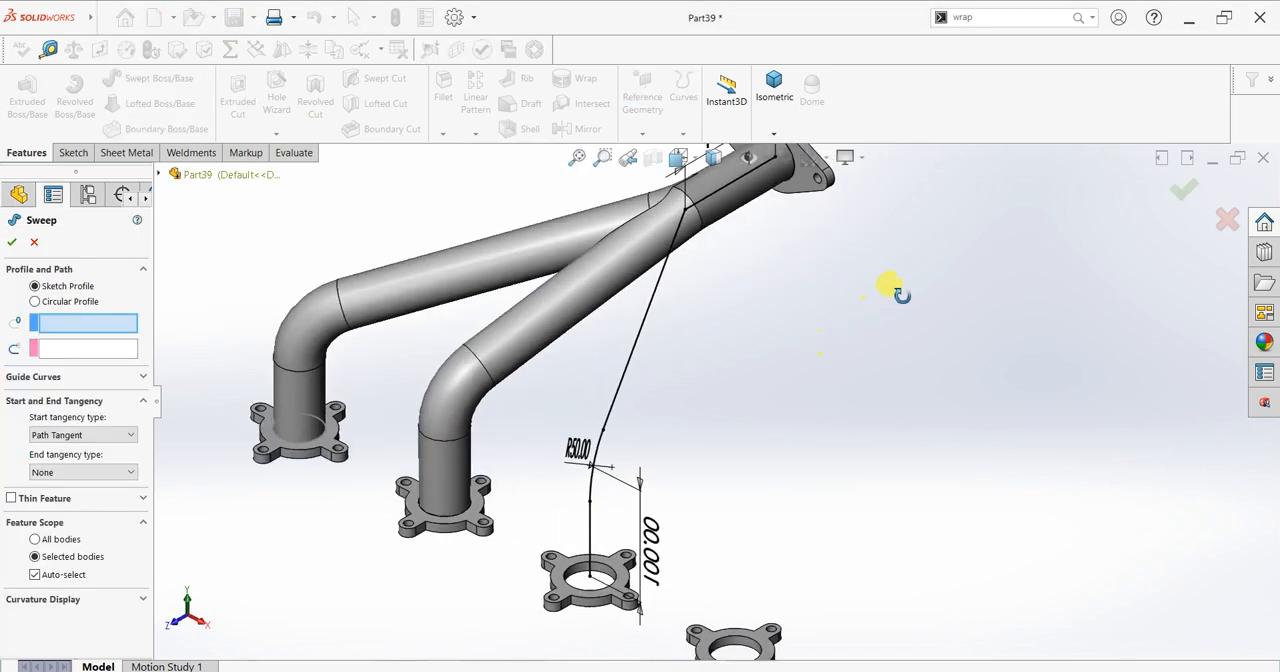
click(790, 174)
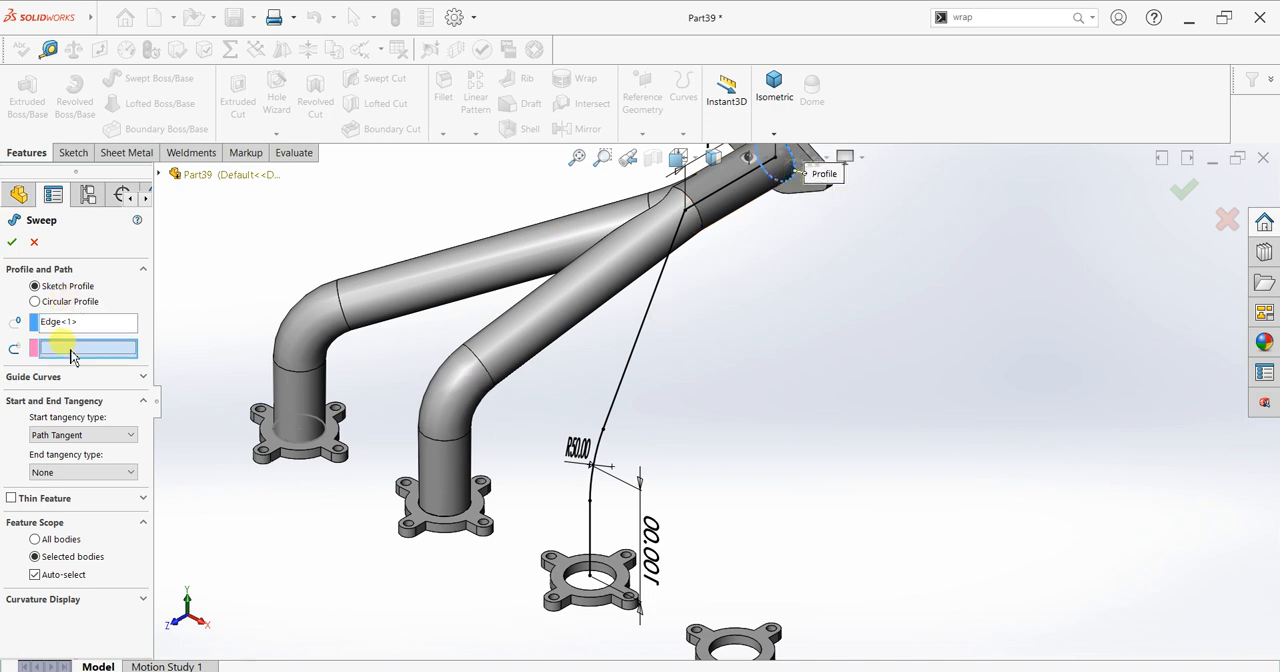
click(634, 354)
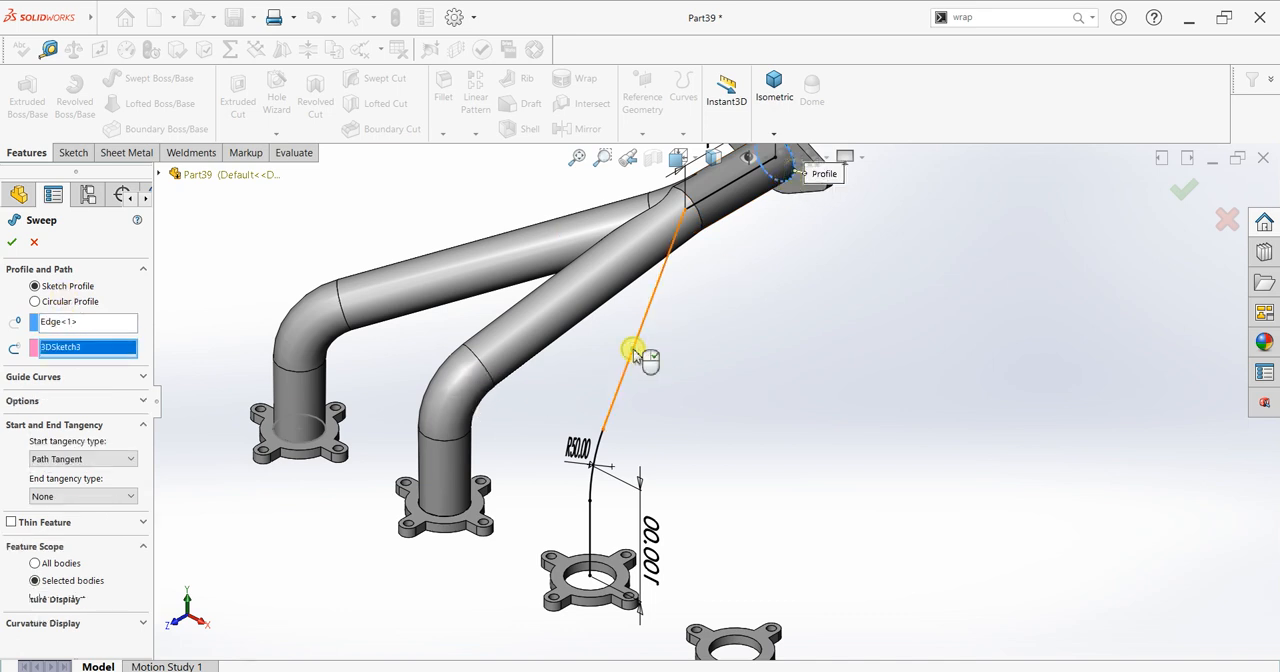
click(15, 244)
Step: Start a new 3D sketch and draw a 100 mm line along Z from the bore centre of the two-hole flange towards the pipes
middle_drag(741, 296, 729, 268)
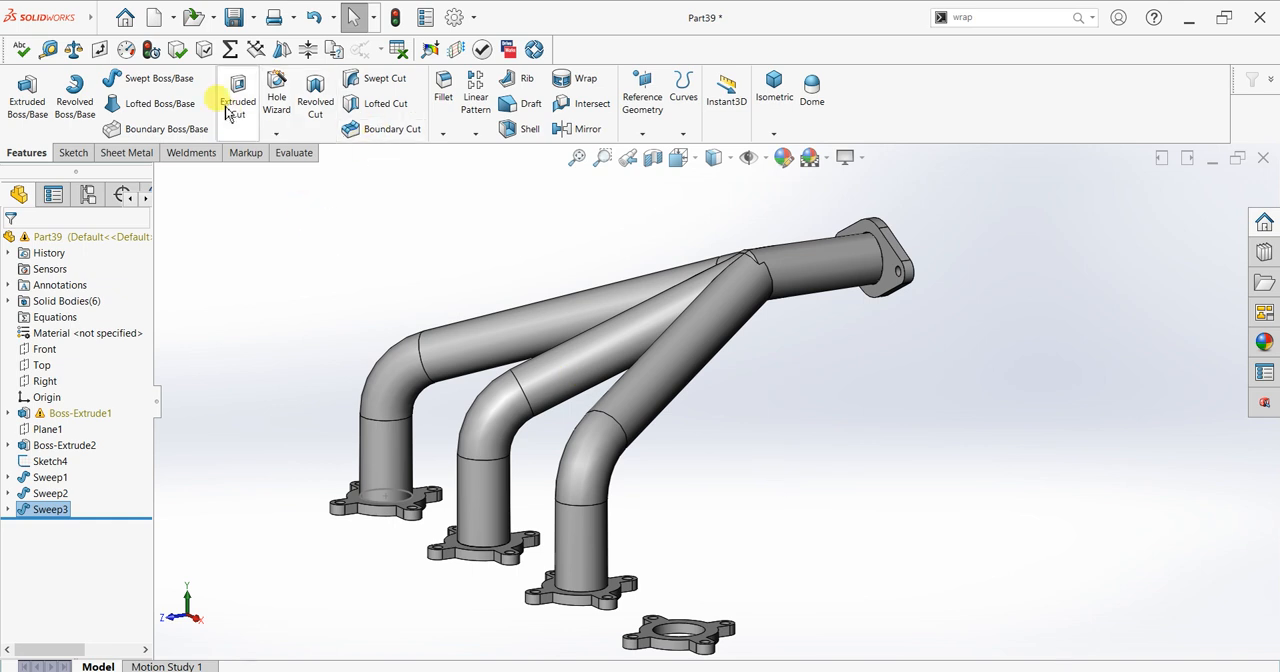
click(73, 155)
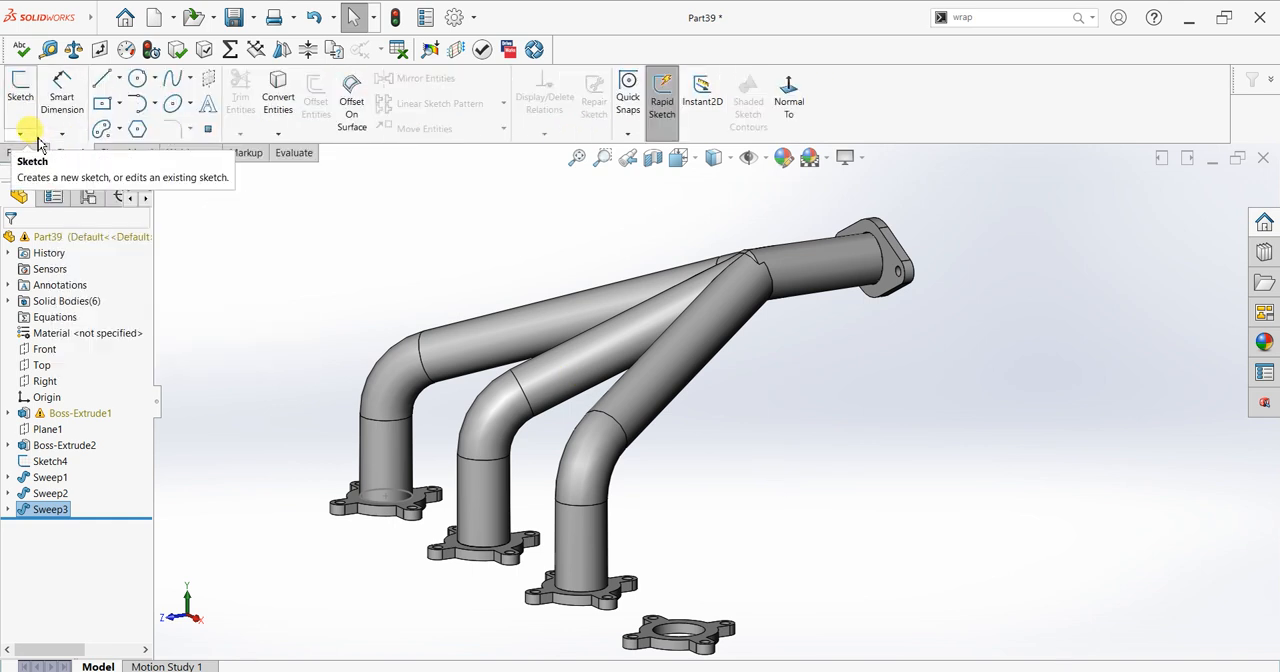
click(20, 133)
click(40, 168)
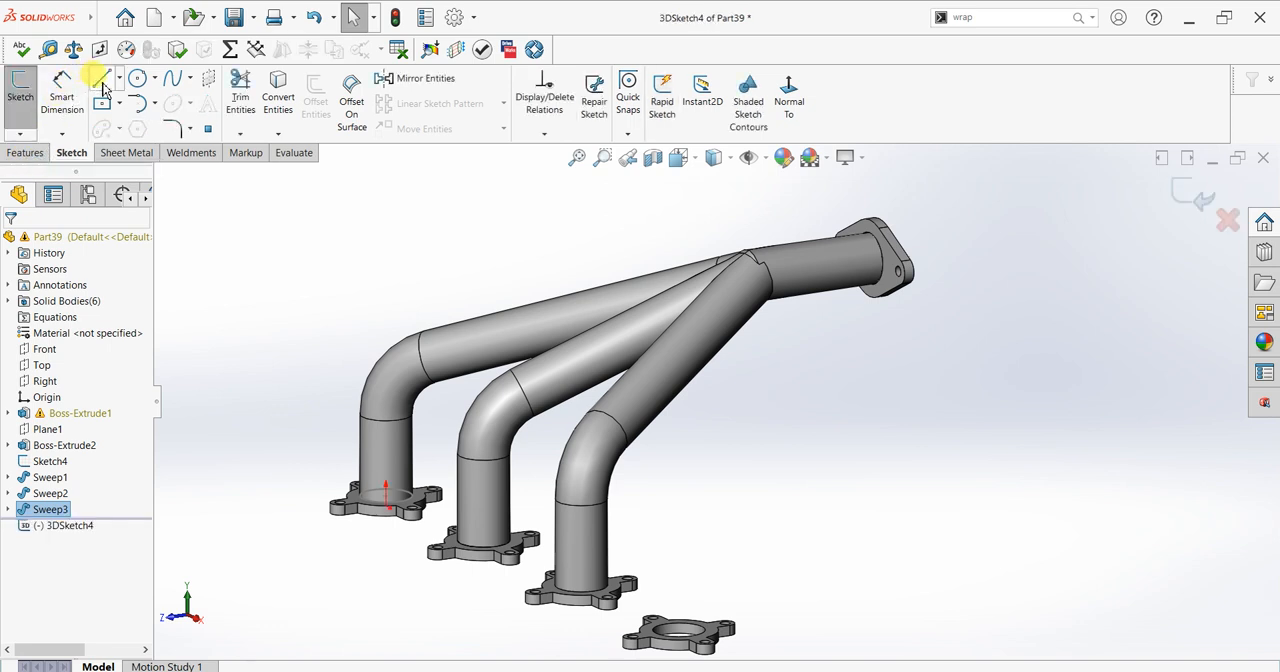
click(869, 262)
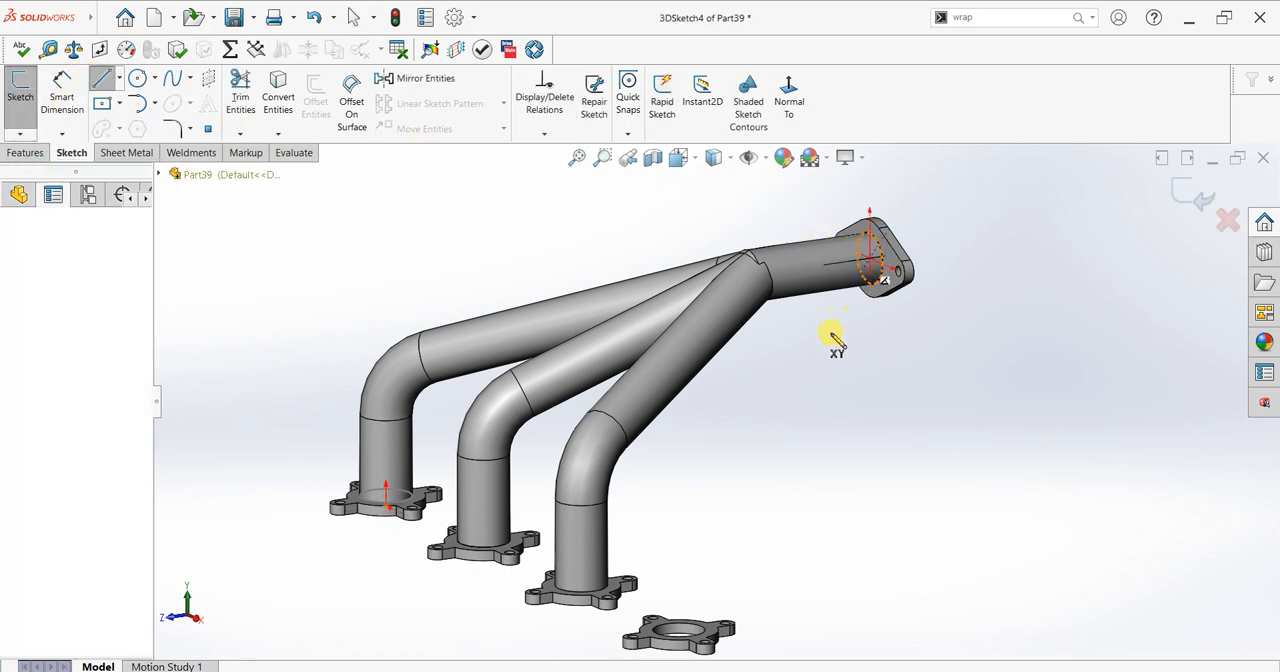
click(830, 335)
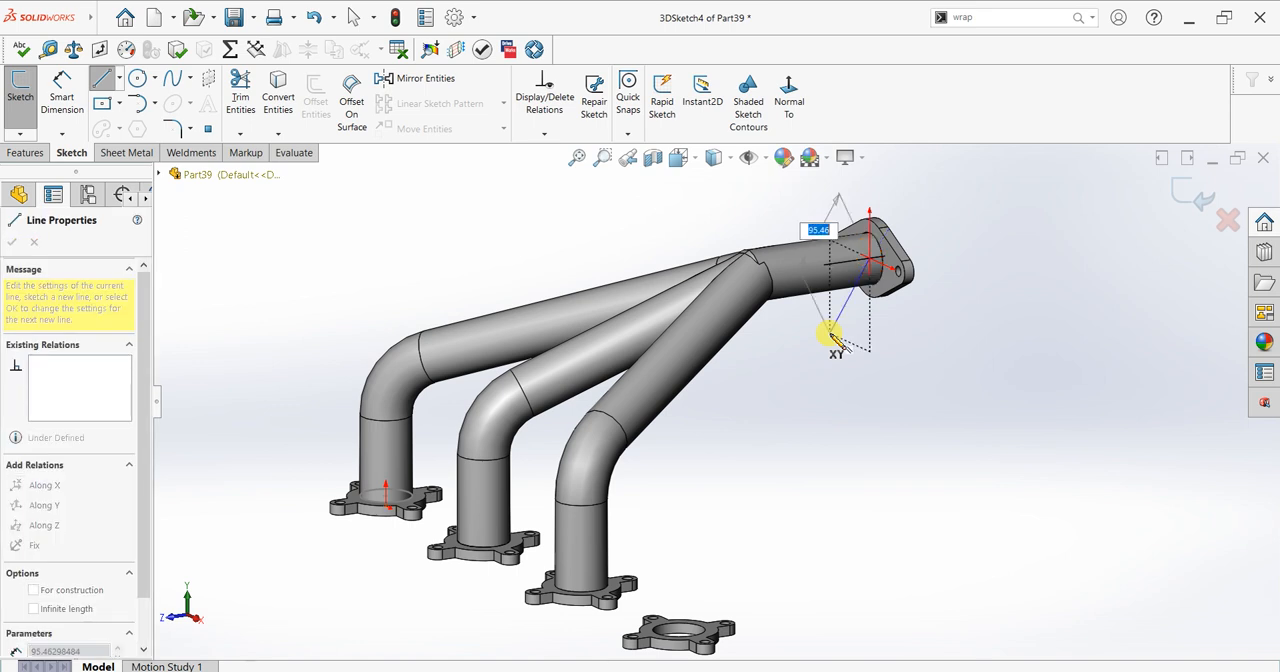
key(Tab)
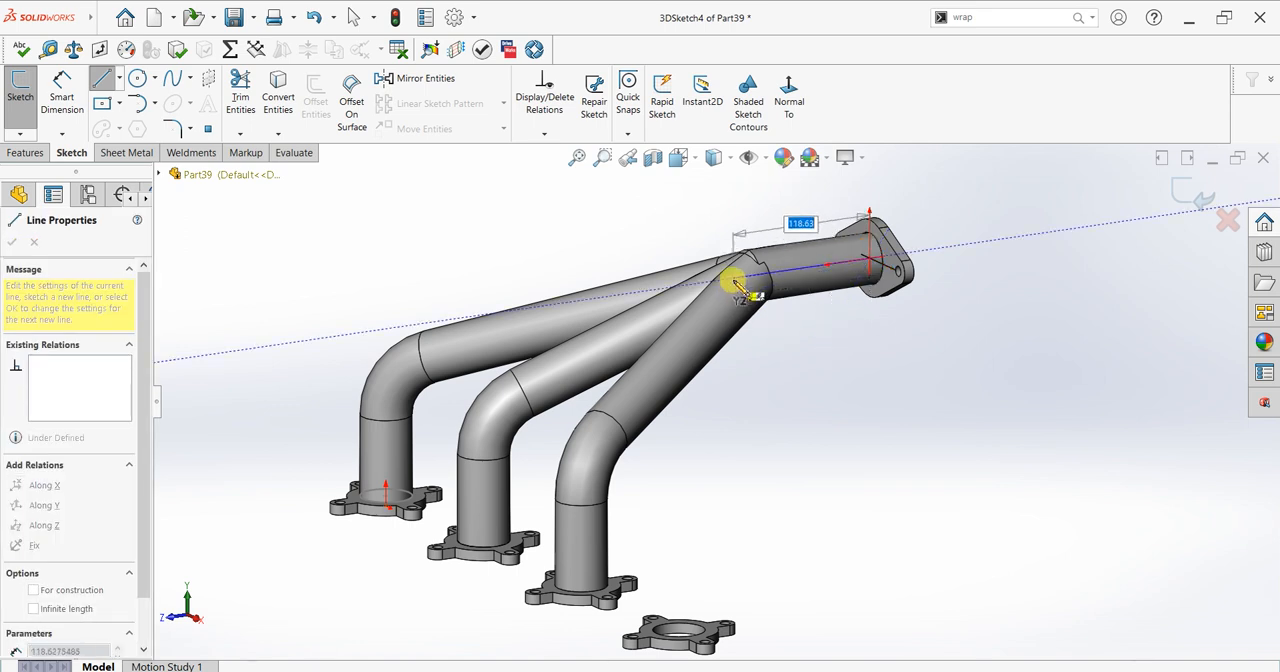
text(100)
key(Return)
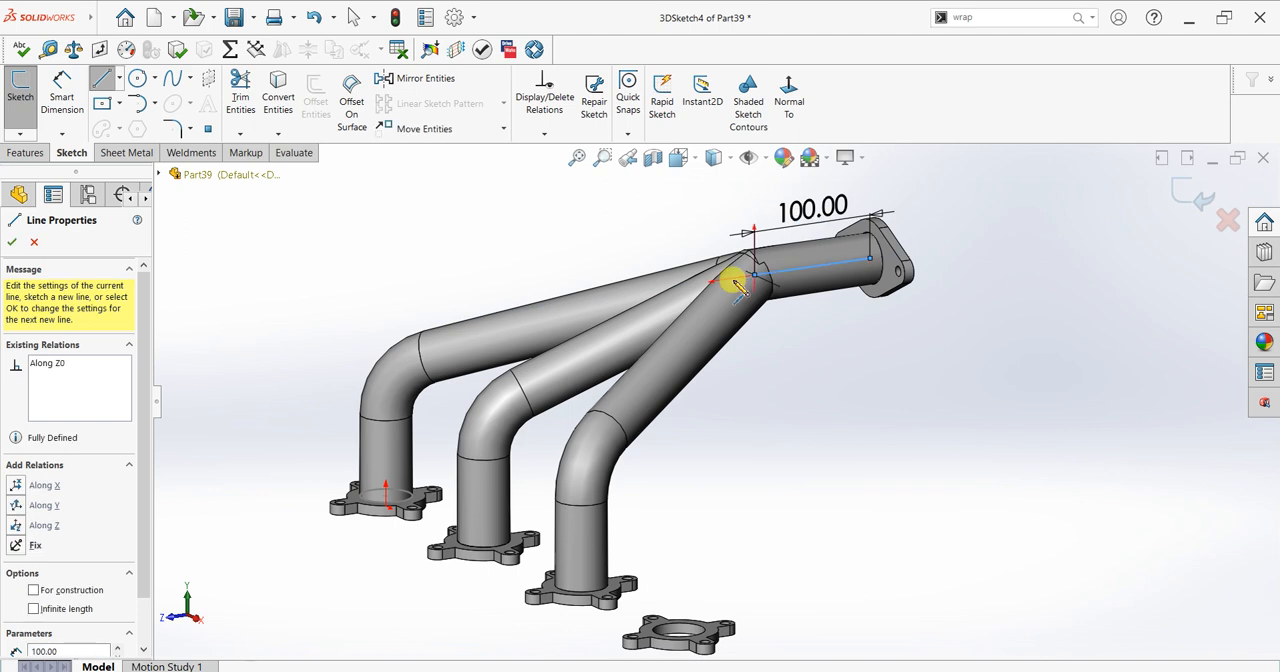
right_click(765, 368)
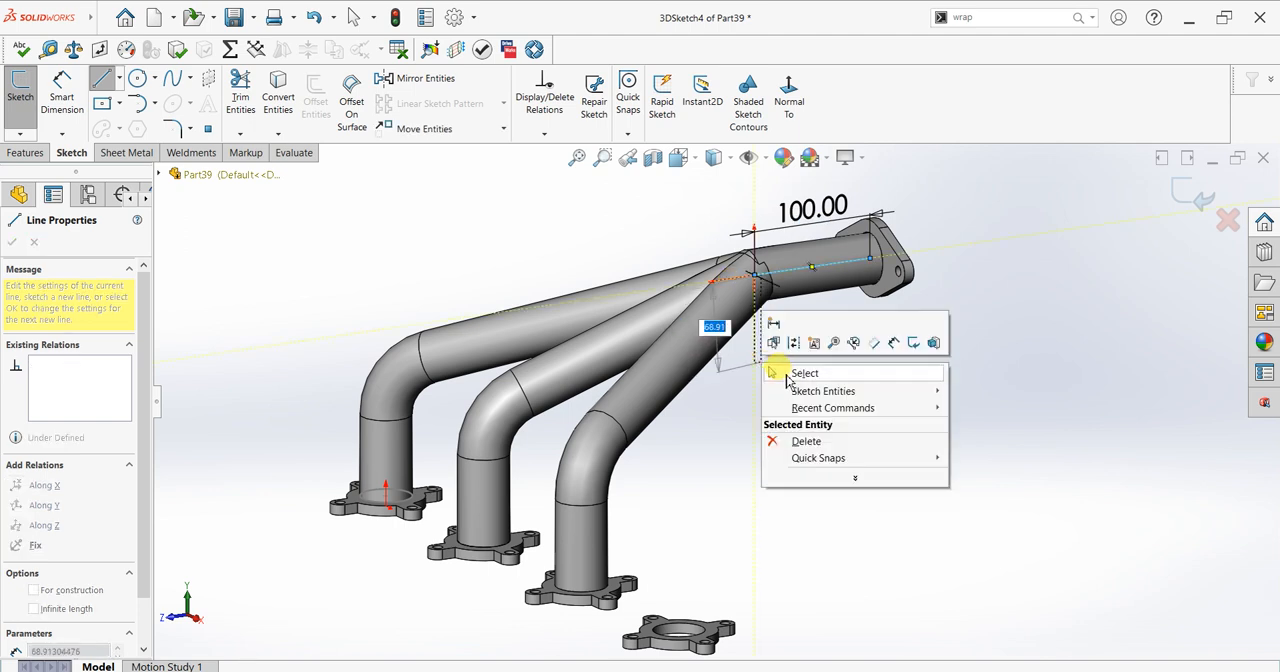
click(780, 376)
Step: Draw a 100 mm line up along Y from the fourth four-tab flange's bore centre and connect it to the free end of the Z line
click(101, 77)
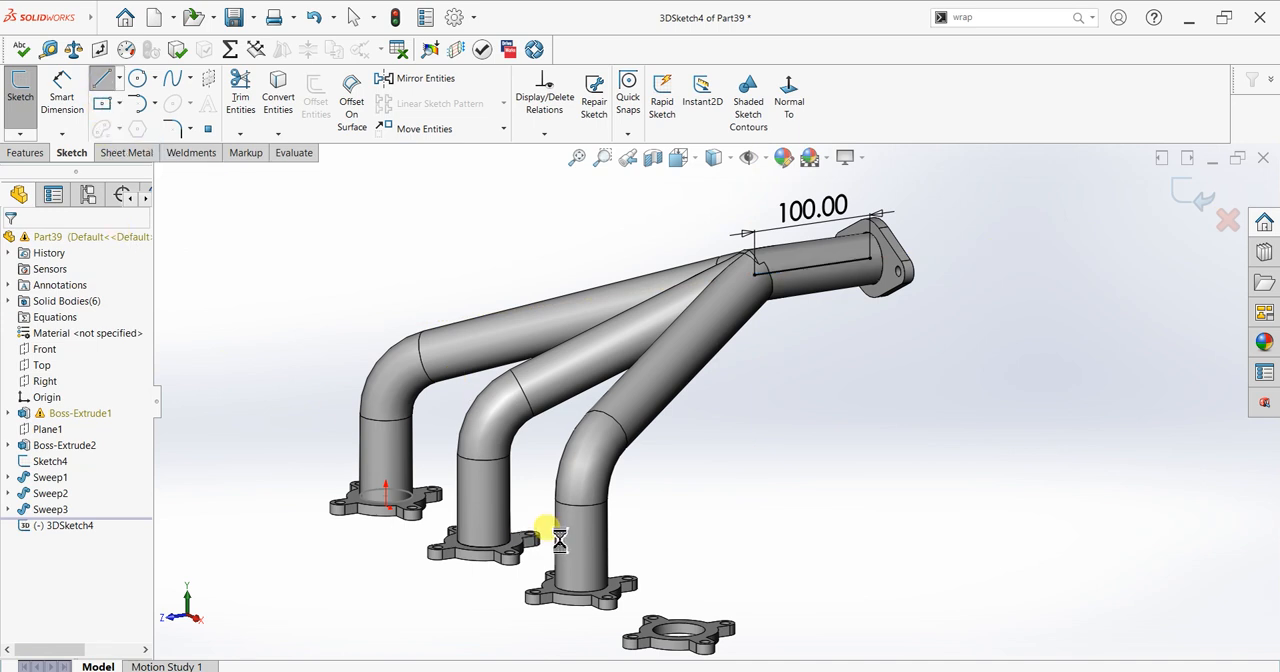
click(98, 80)
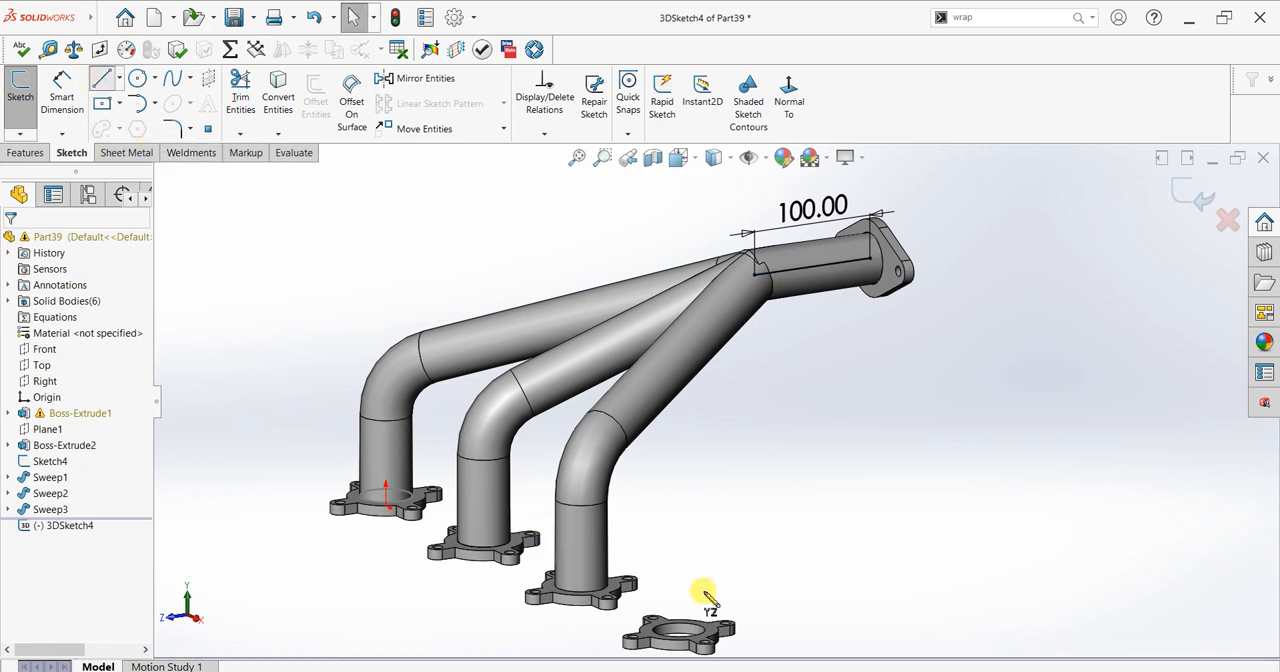
click(680, 632)
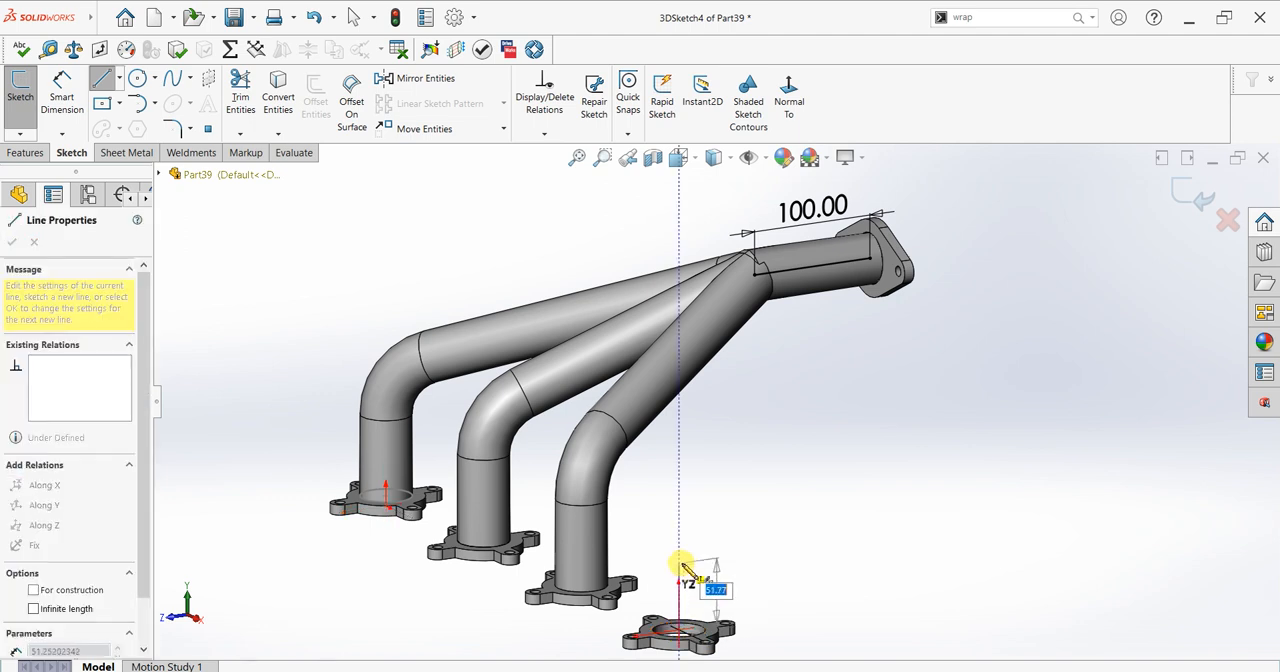
text(100)
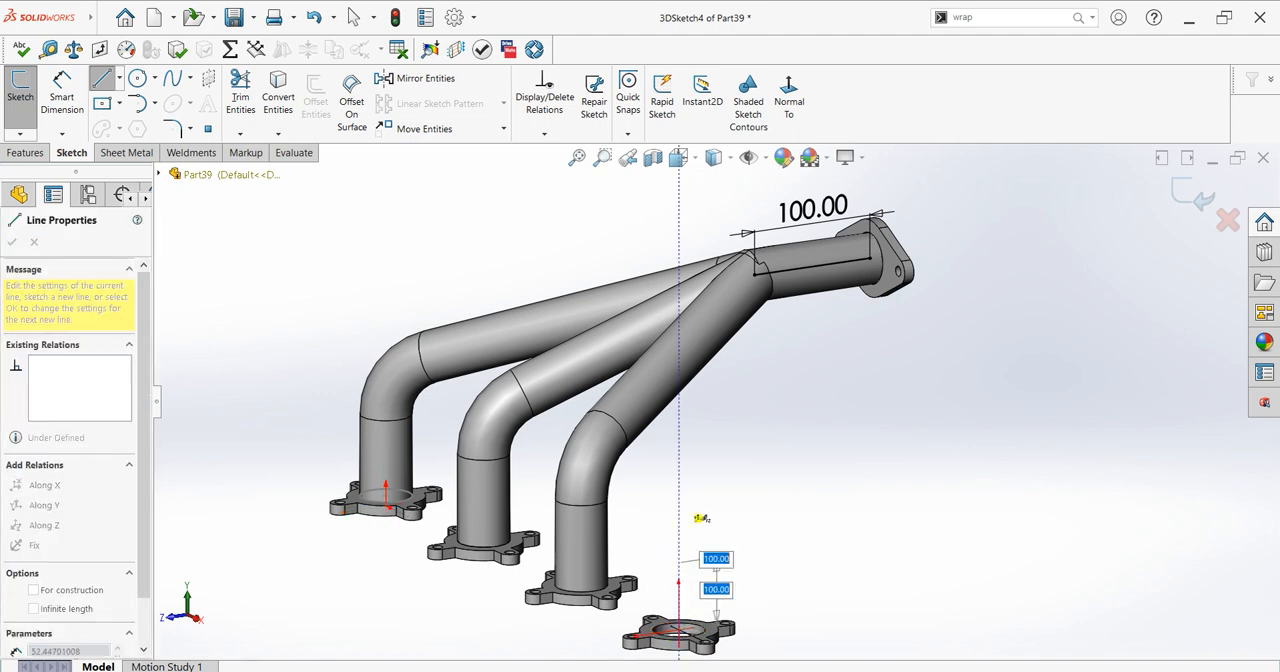
key(Return)
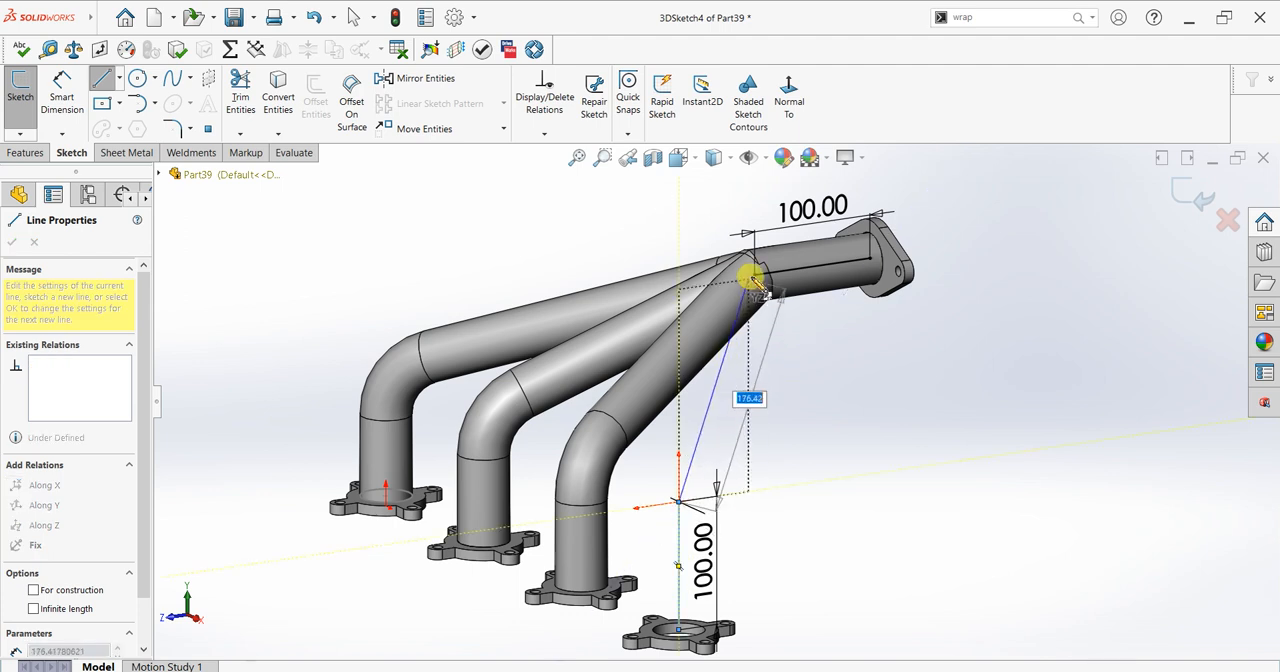
click(755, 273)
right_click(925, 331)
click(920, 328)
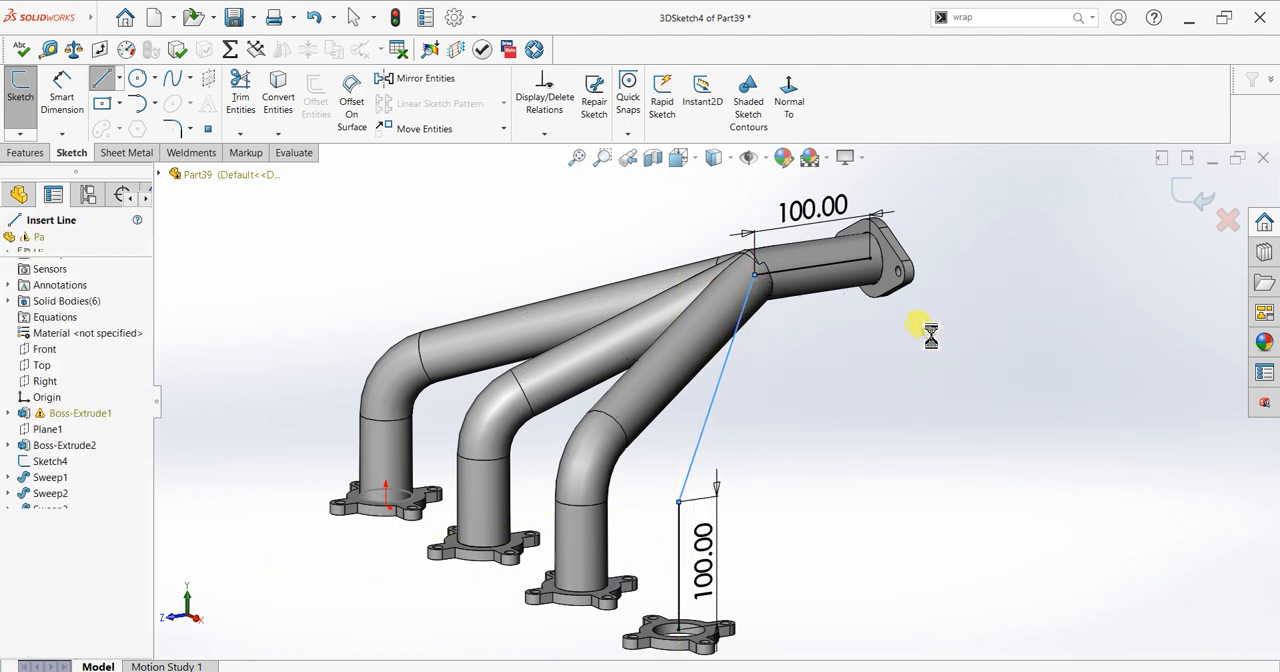
Step: Fillet both corners of the fourth pipe path, at the pipe junction and above the fourth flange, with a 50 mm radius
middle_drag(738, 458, 806, 520)
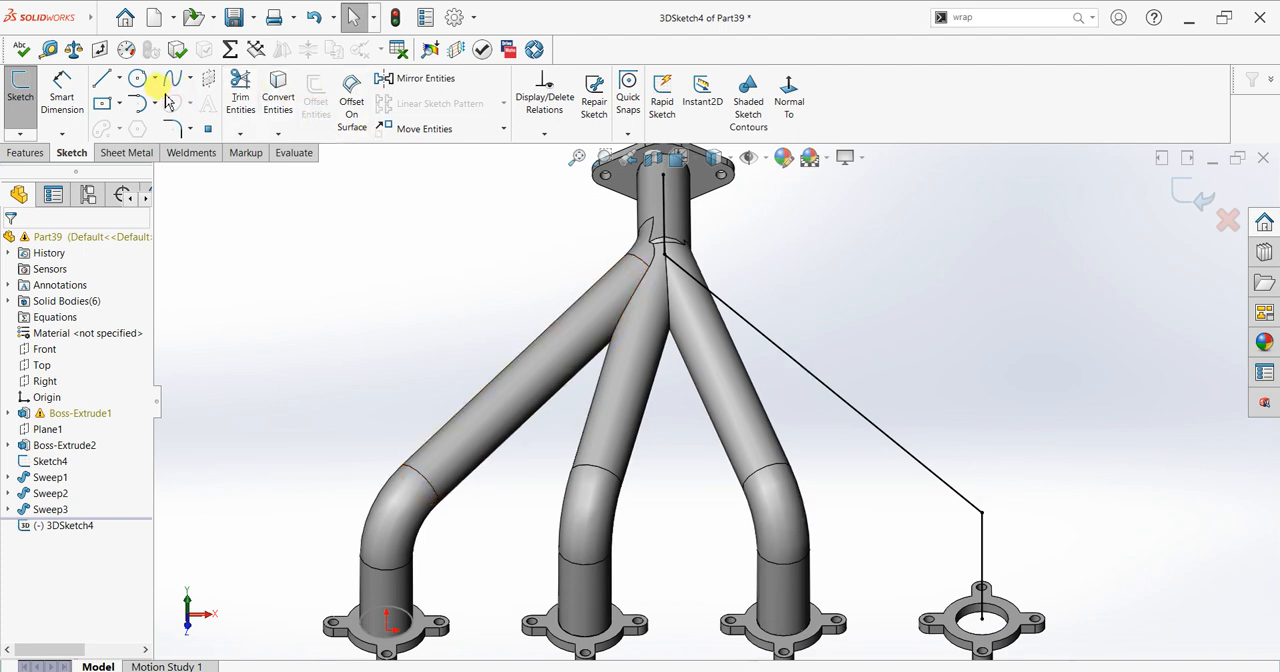
click(171, 128)
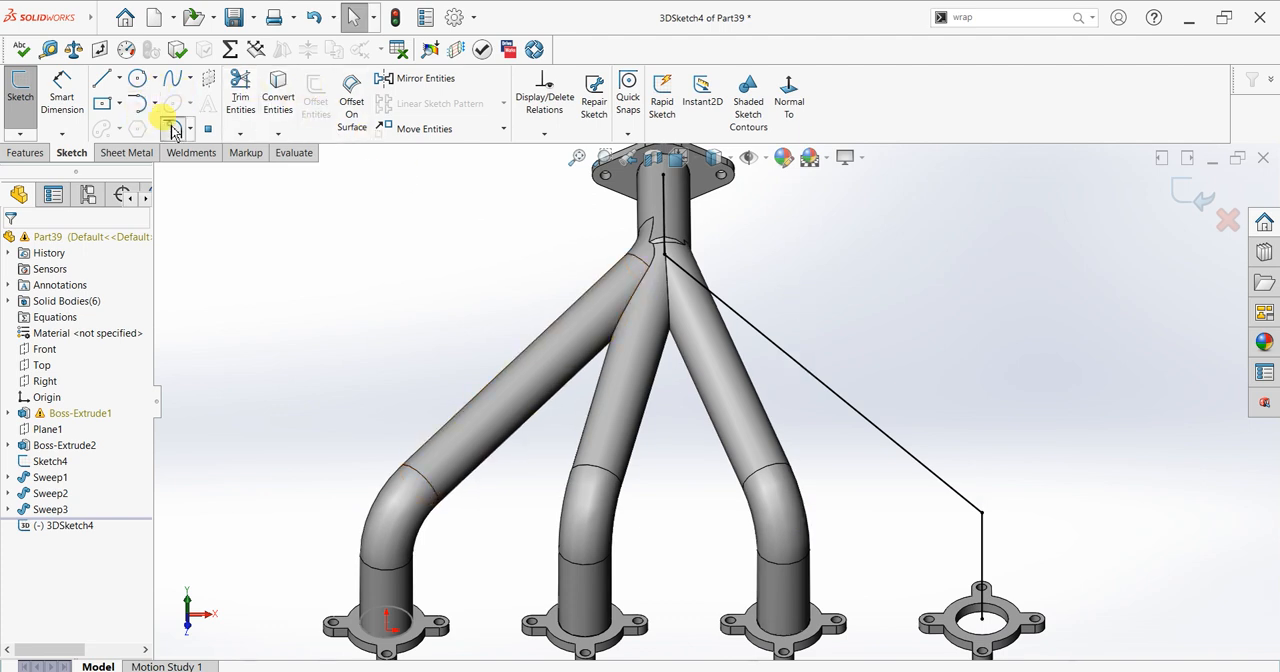
click(663, 256)
click(981, 513)
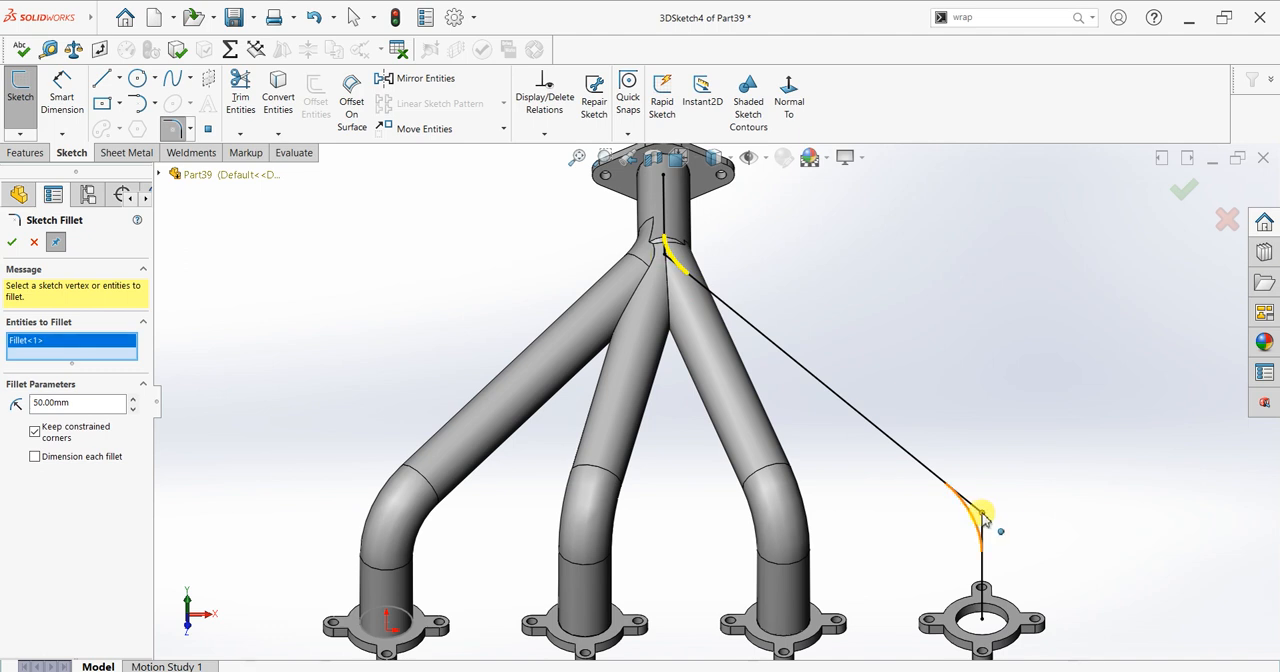
click(14, 243)
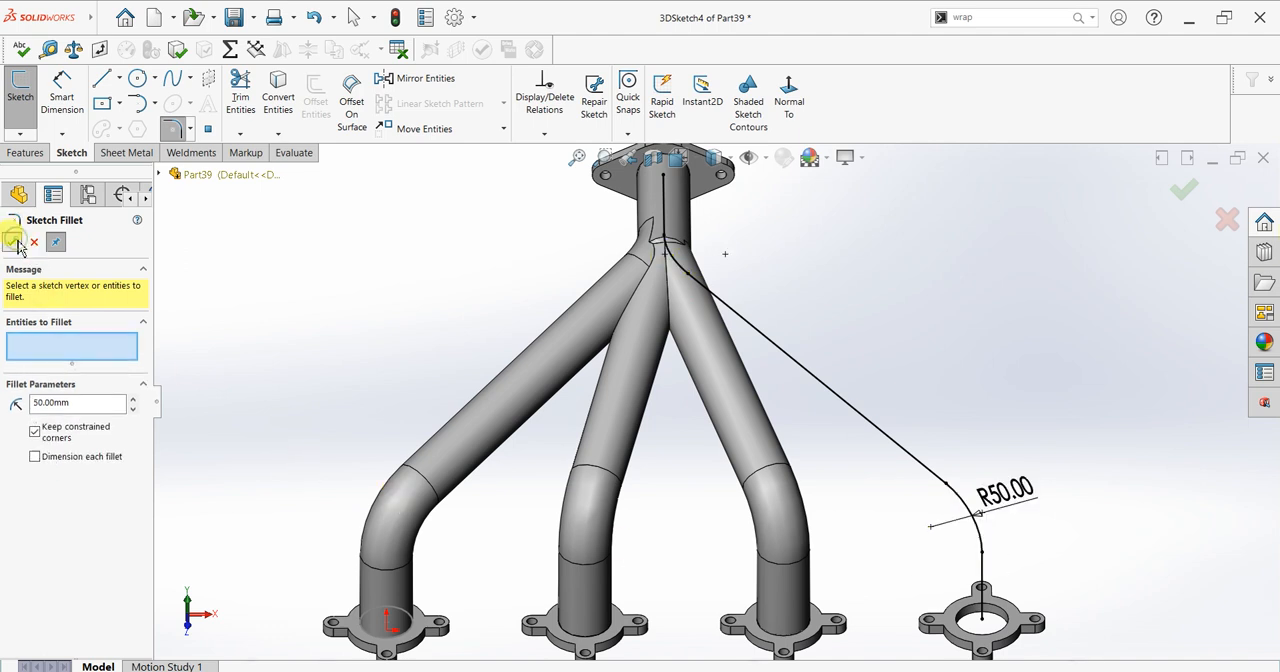
Step: Create a Swept Boss/Base using the circular pipe edge at the two-hole flange as profile and the fourth 3D sketch as path
click(38, 152)
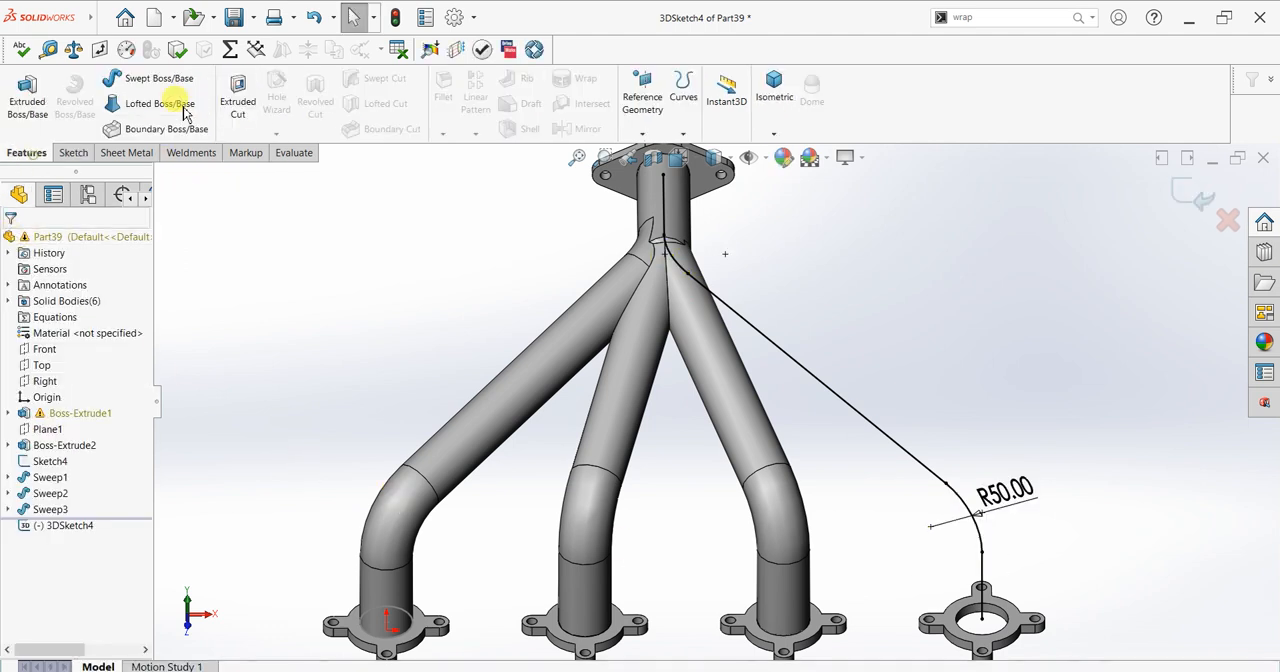
click(155, 78)
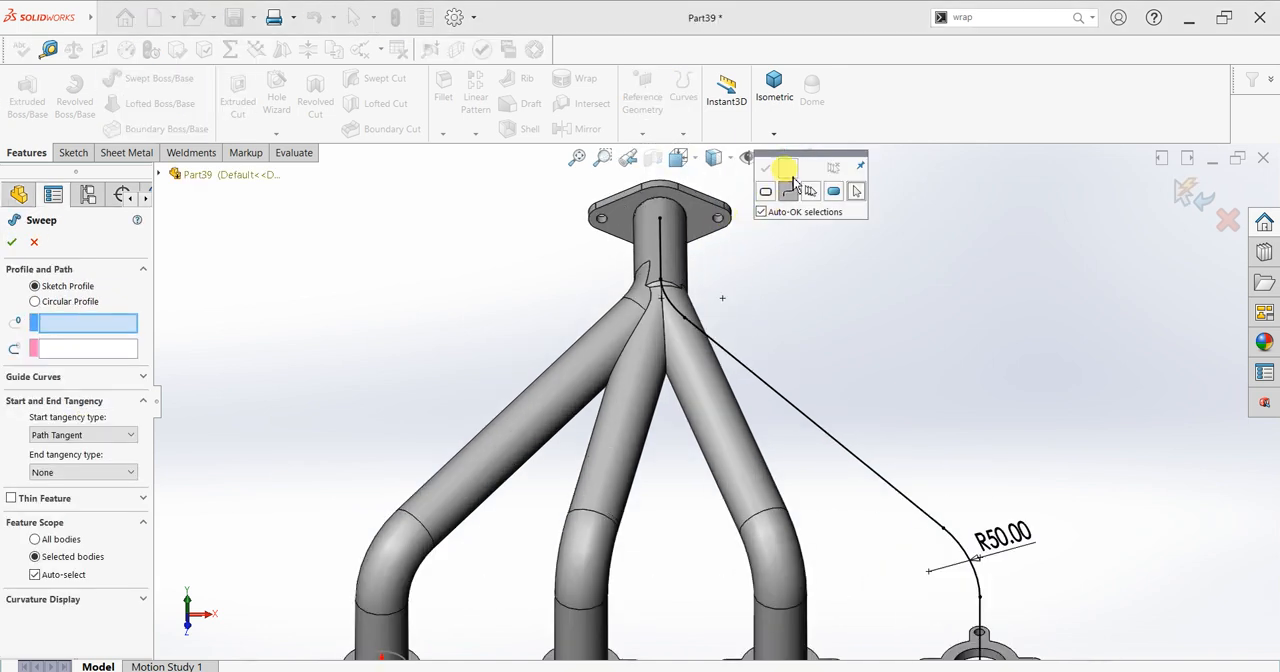
click(791, 189)
click(675, 239)
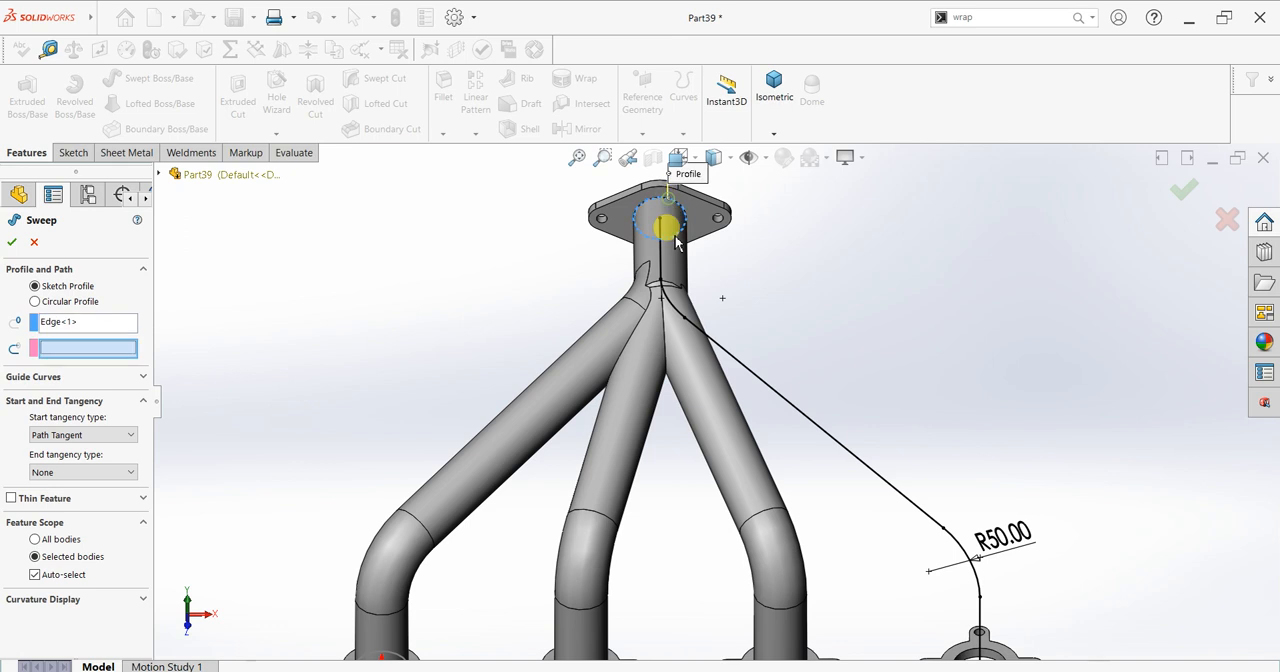
click(745, 368)
scroll(805, 435, up, 3)
middle_drag(778, 483, 679, 457)
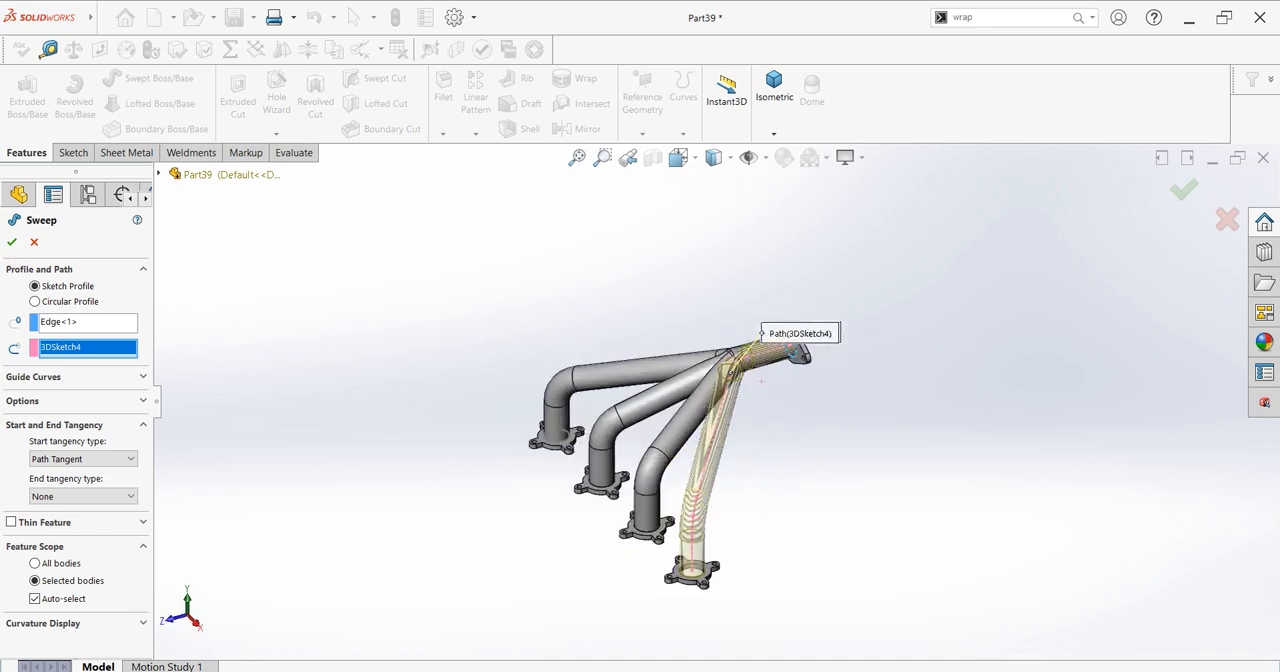
click(11, 243)
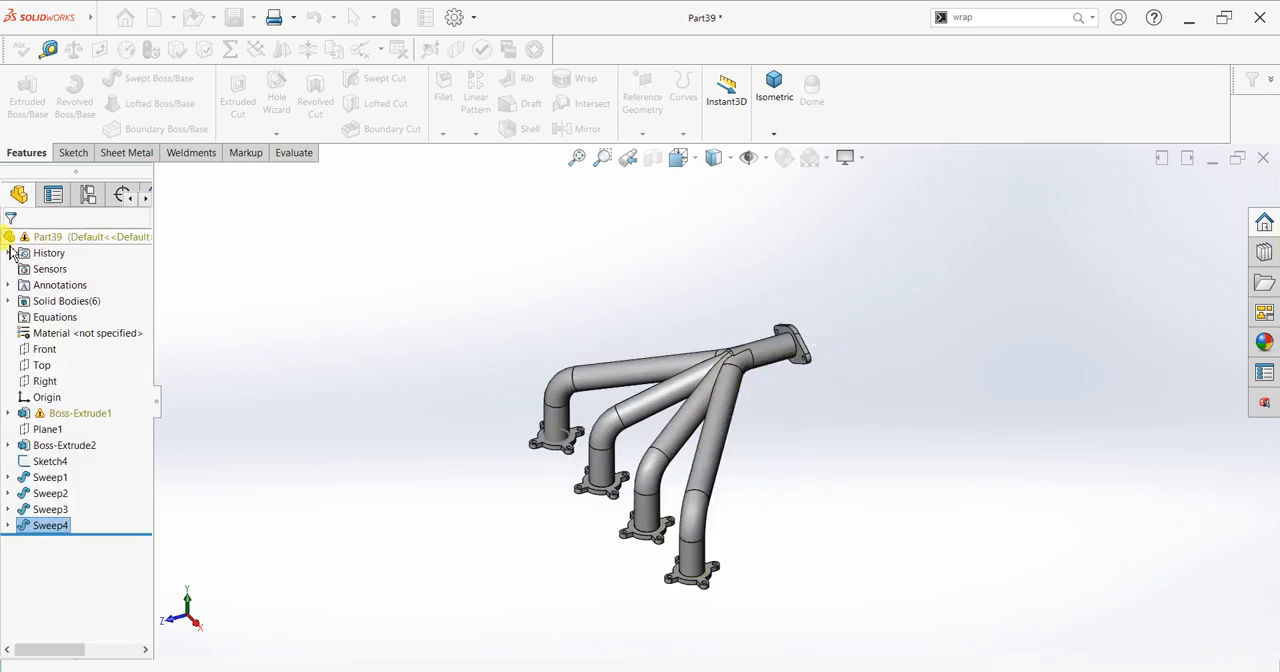
mouse_move(634, 309)
middle_down()
mouse_move(643, 323)
mouse_move(578, 260)
mouse_move(931, 449)
mouse_move(686, 486)
mouse_move(726, 514)
mouse_move(766, 594)
middle_up()
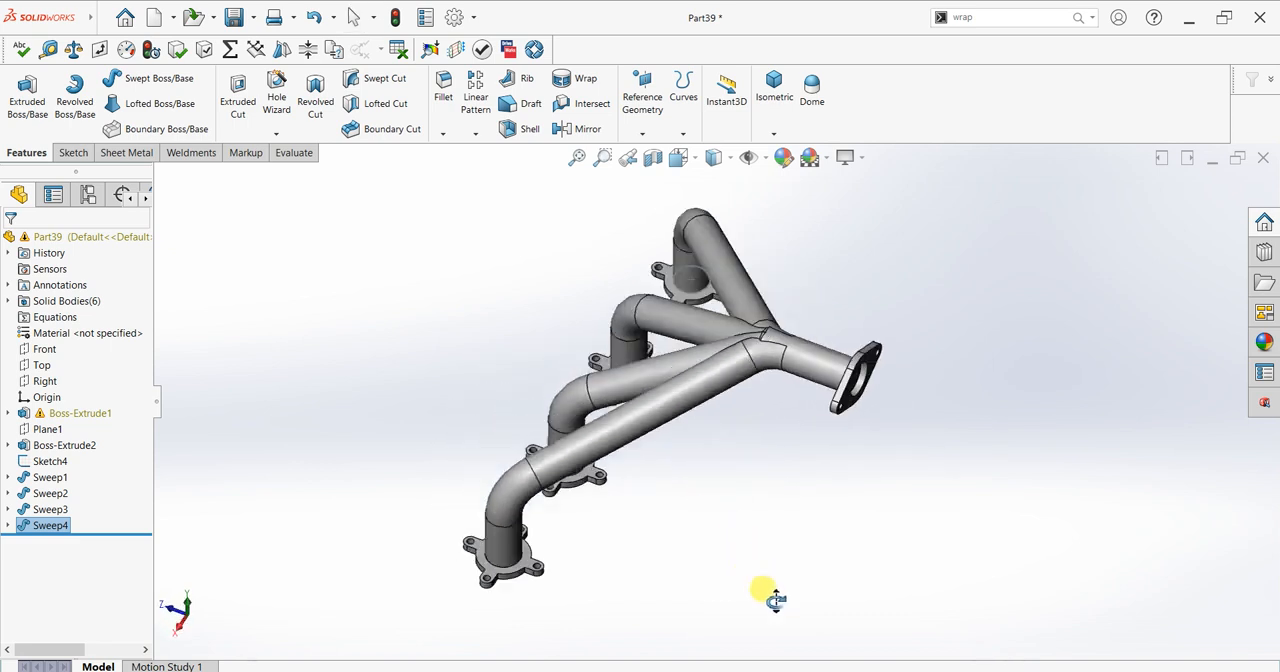
Step: Hide Sketch4 and check the visibility of the sketches under Boss-Extrude1, Sweep1 and Sweep2
click(50, 462)
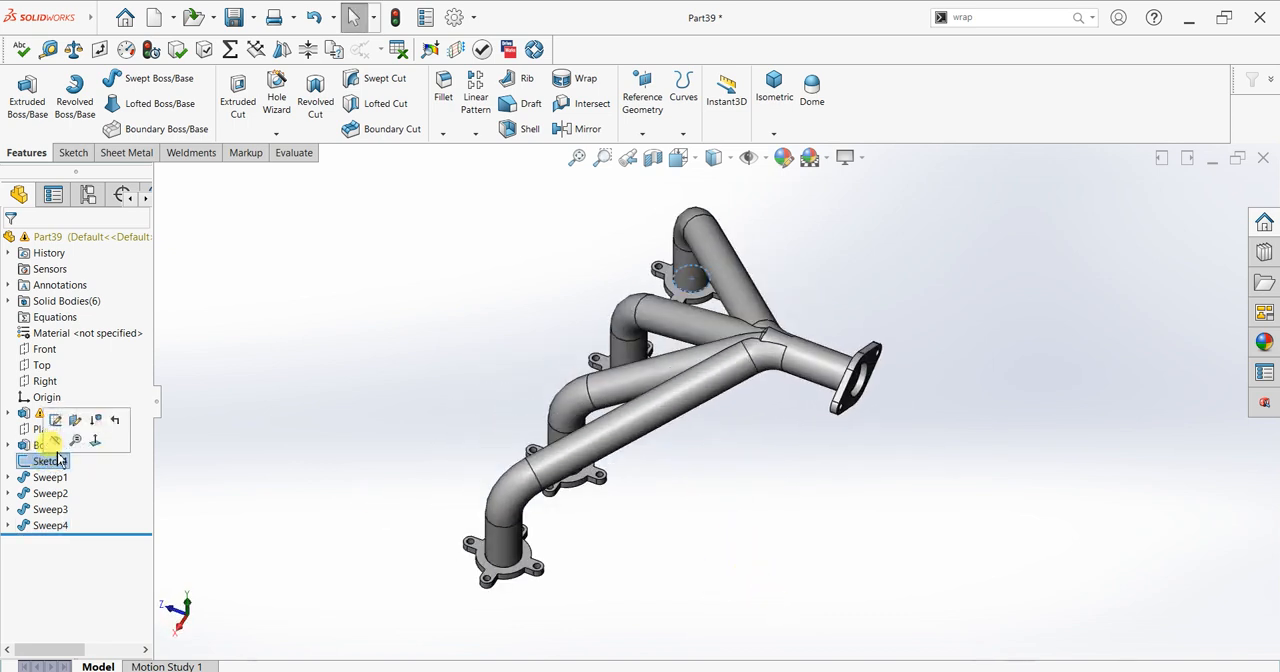
click(57, 445)
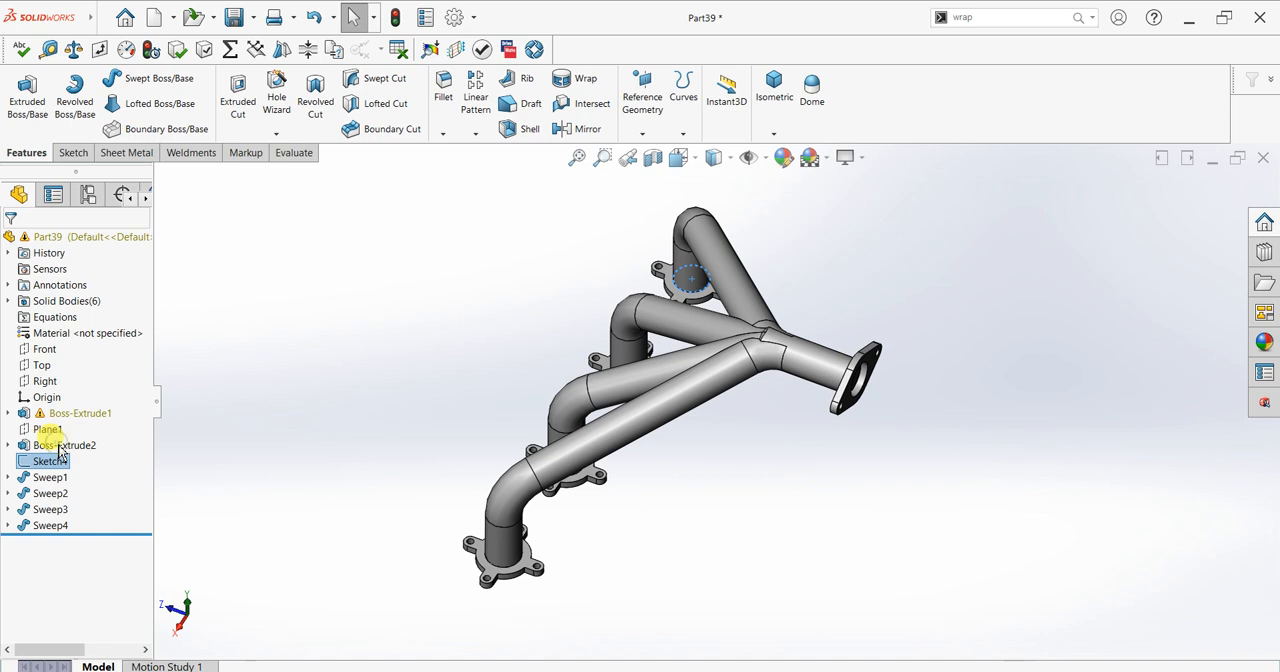
click(8, 414)
click(55, 430)
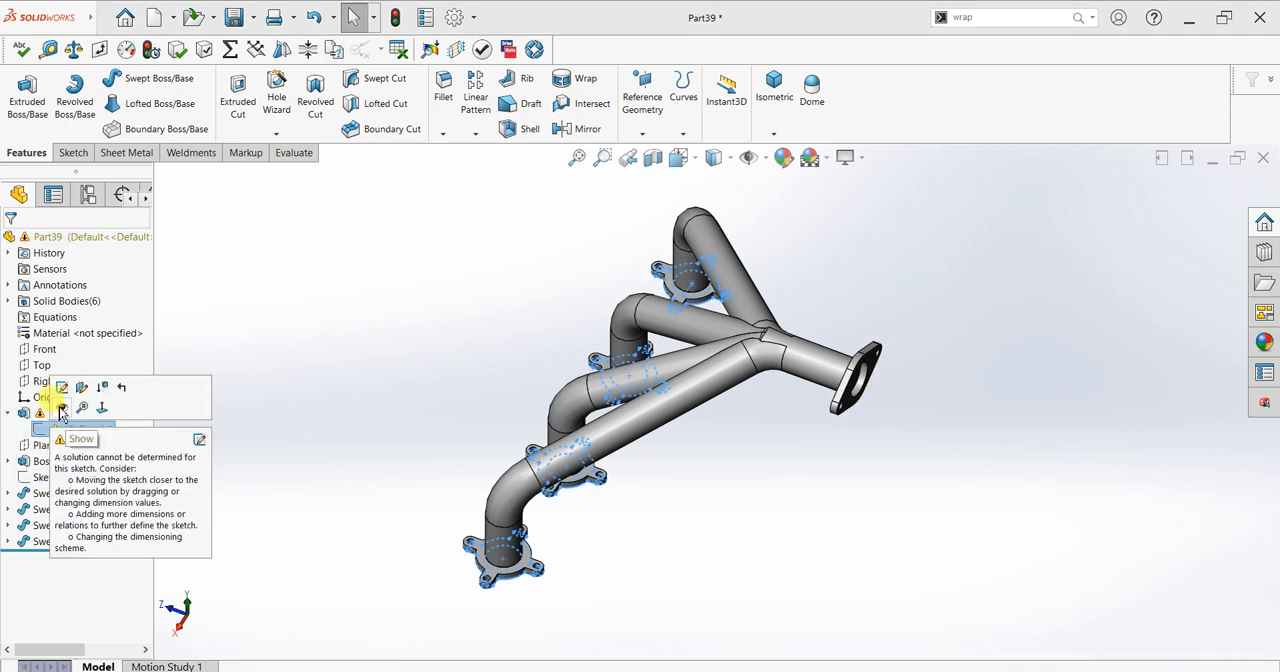
click(400, 449)
click(8, 493)
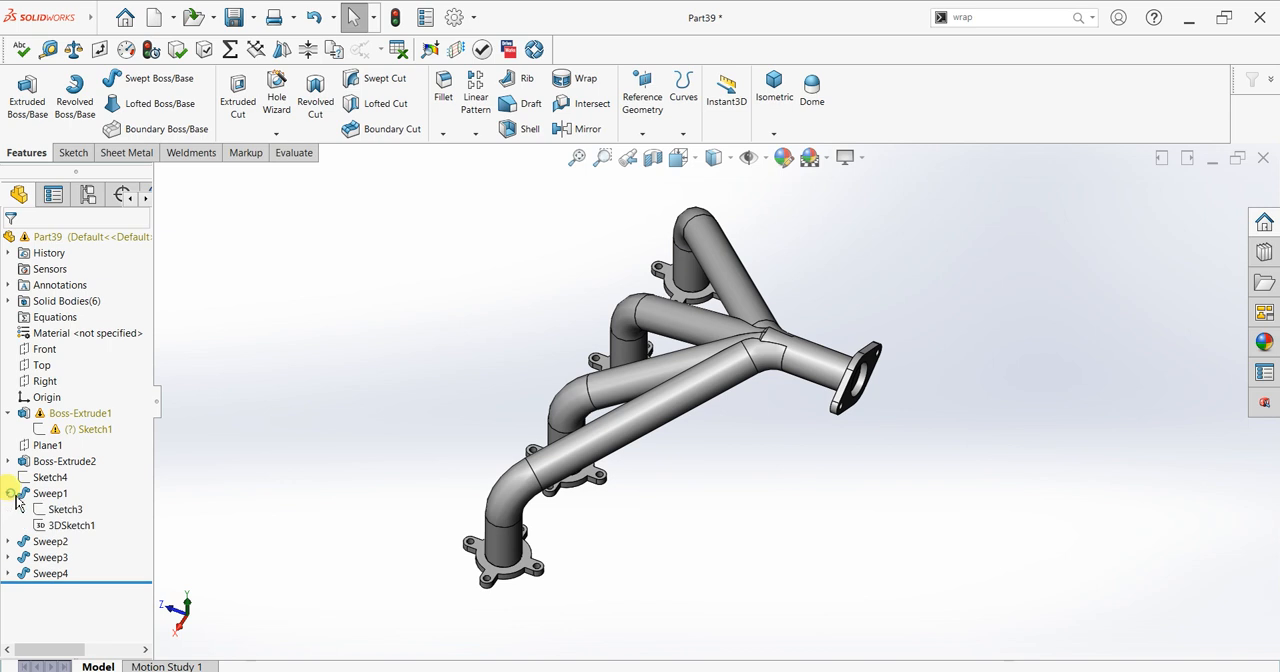
click(62, 525)
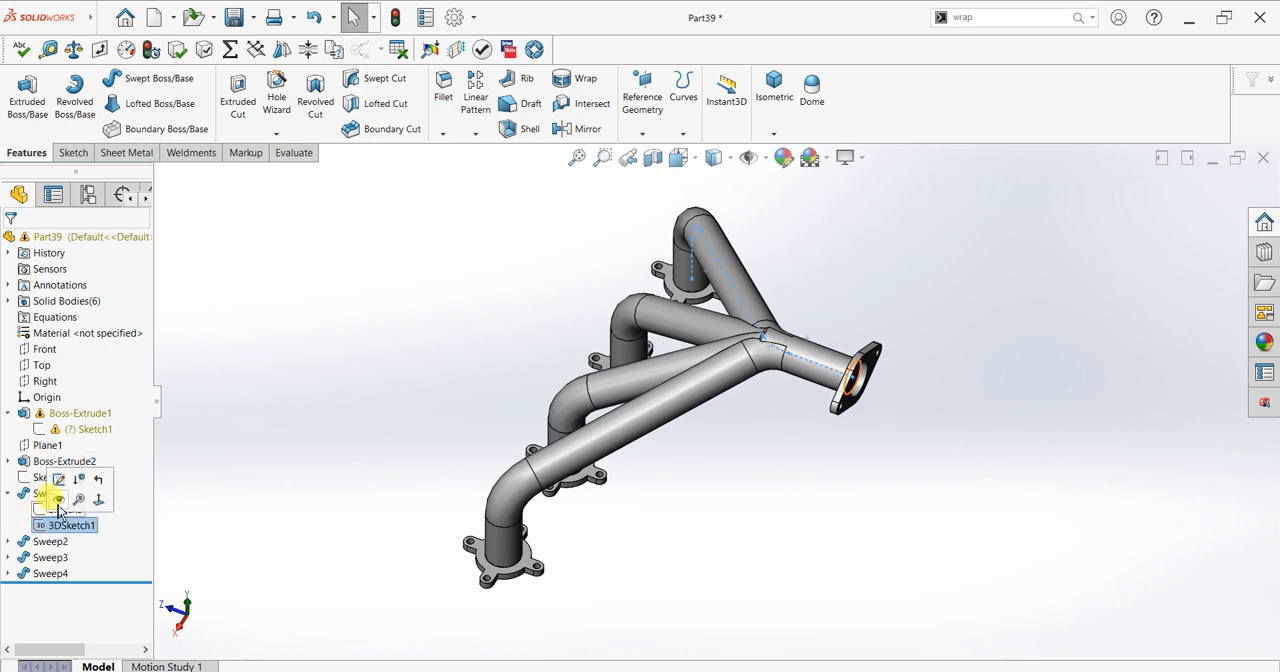
click(38, 509)
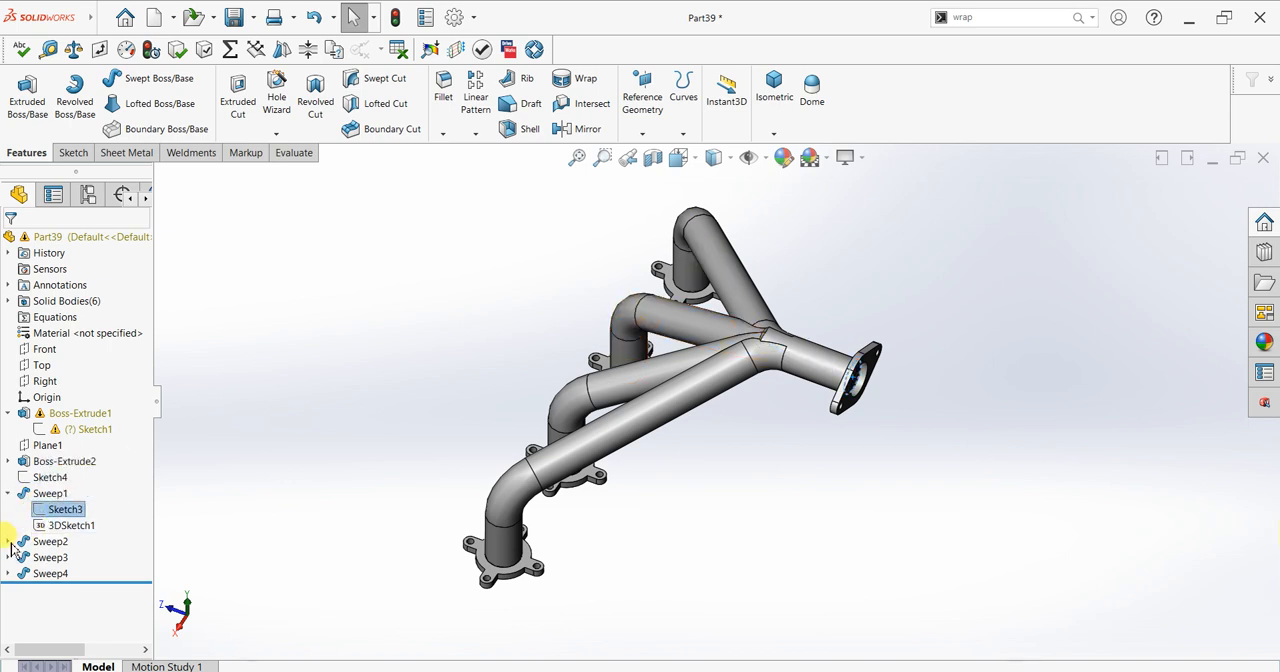
click(8, 541)
click(62, 557)
click(343, 474)
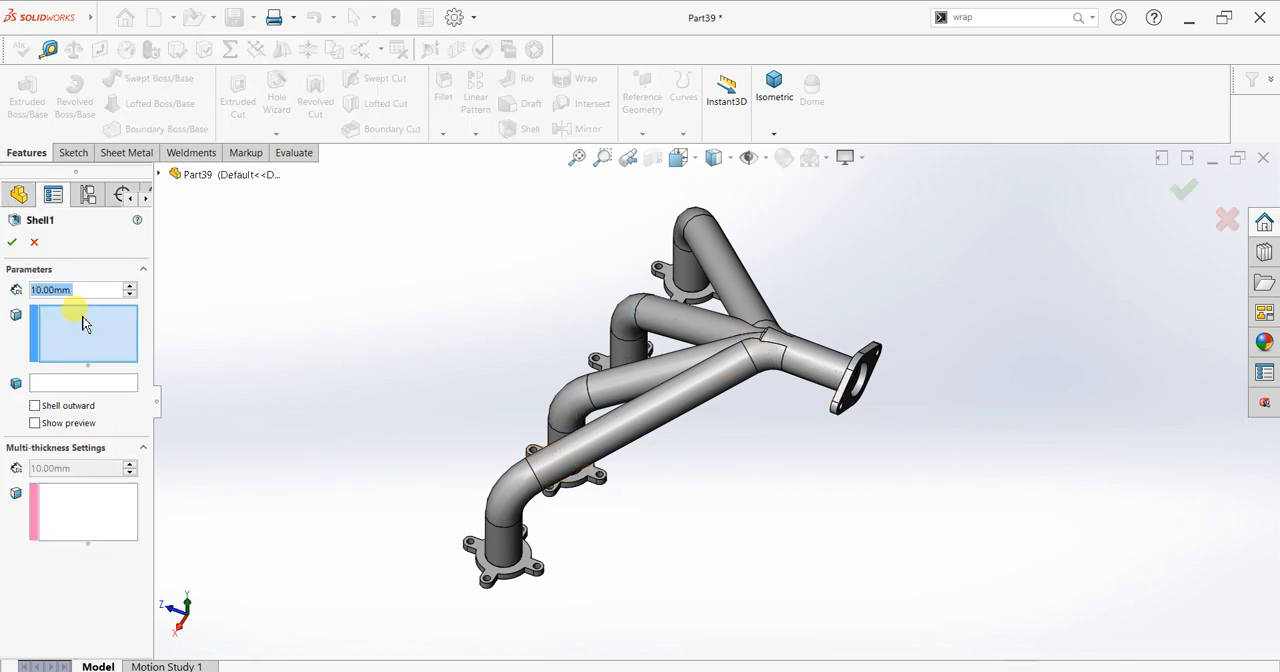
Step: Start a Shell with 1 mm thickness and choose the pipe end face inside the two-hole flange as a face to remove
text(1)
key(Return)
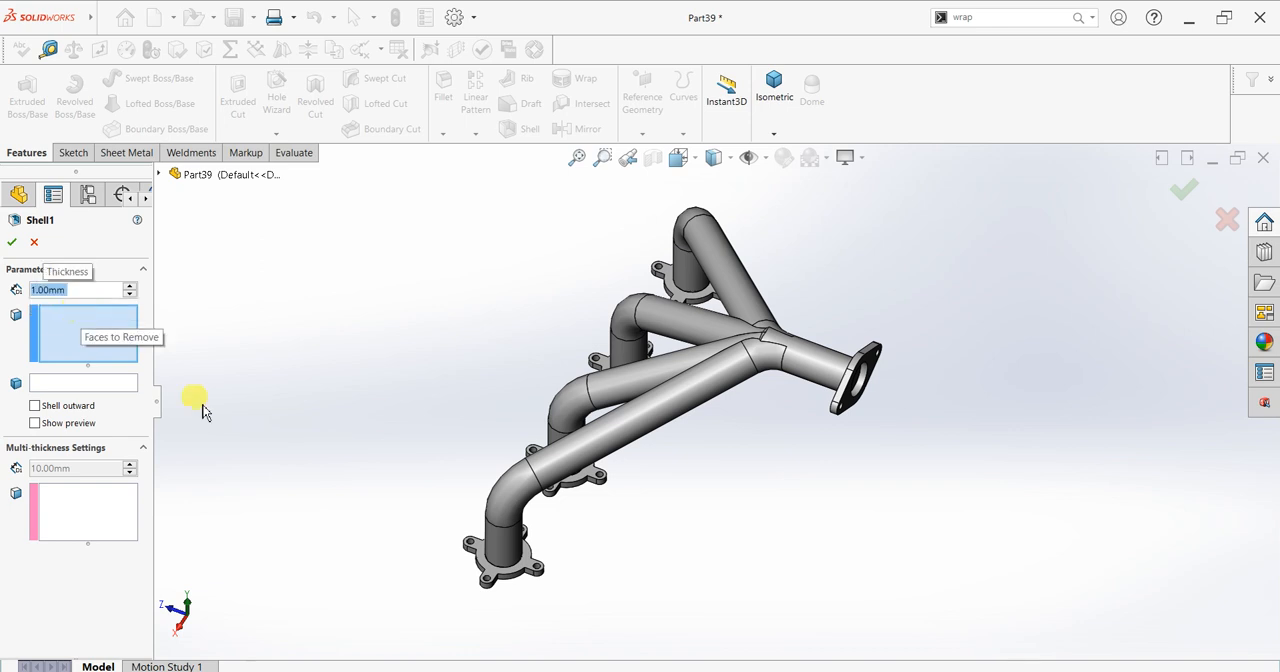
scroll(927, 373, down, 2)
middle_drag(775, 370, 722, 332)
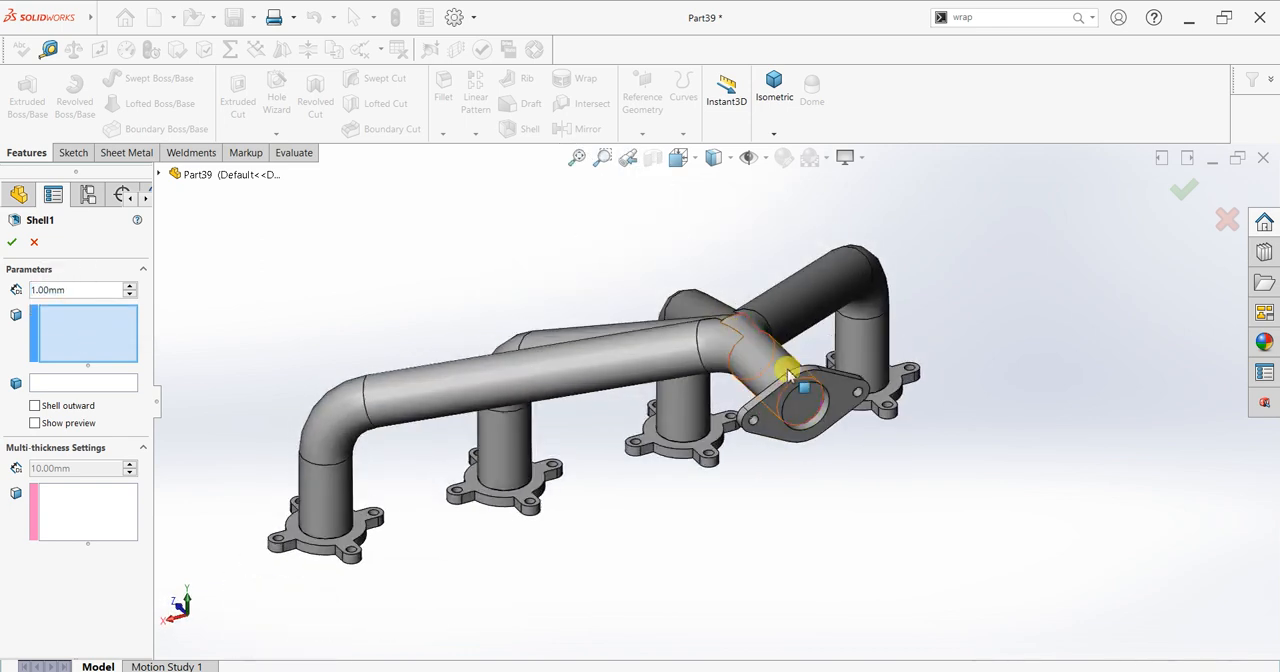
click(800, 392)
Step: Add the pipe end faces inside all four four-tab flanges to the shell's faces to remove
middle_drag(345, 550, 326, 338)
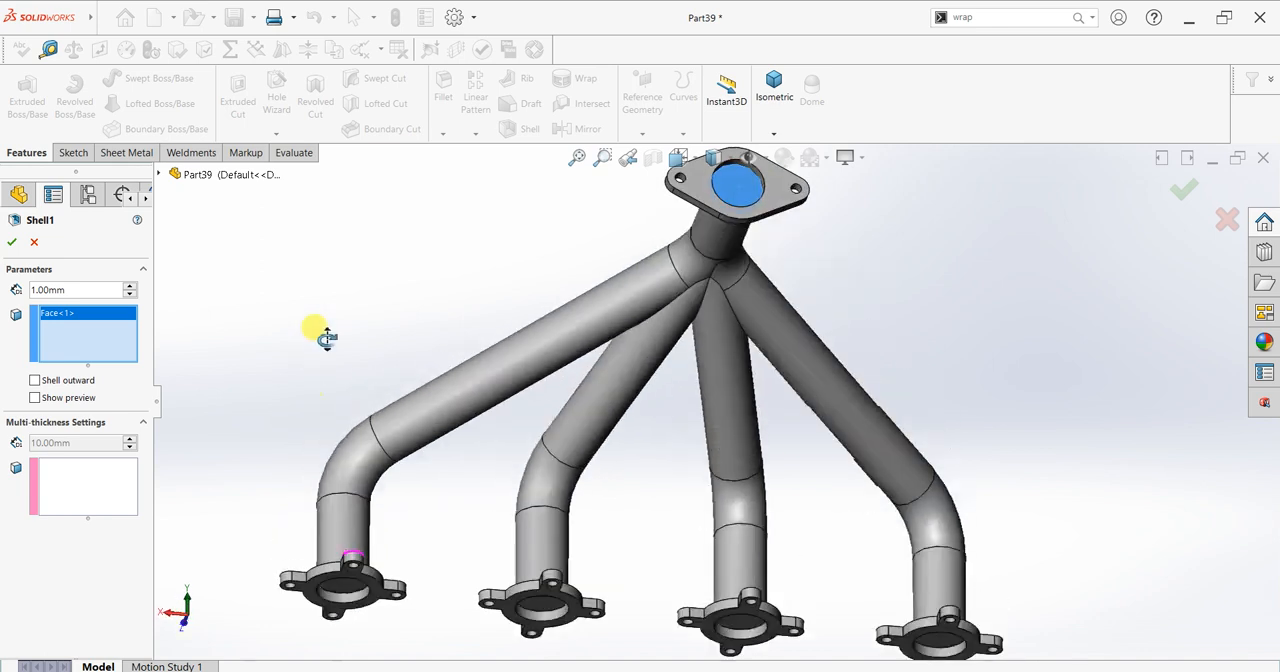
click(355, 600)
key(f)
scroll(590, 545, down, 3)
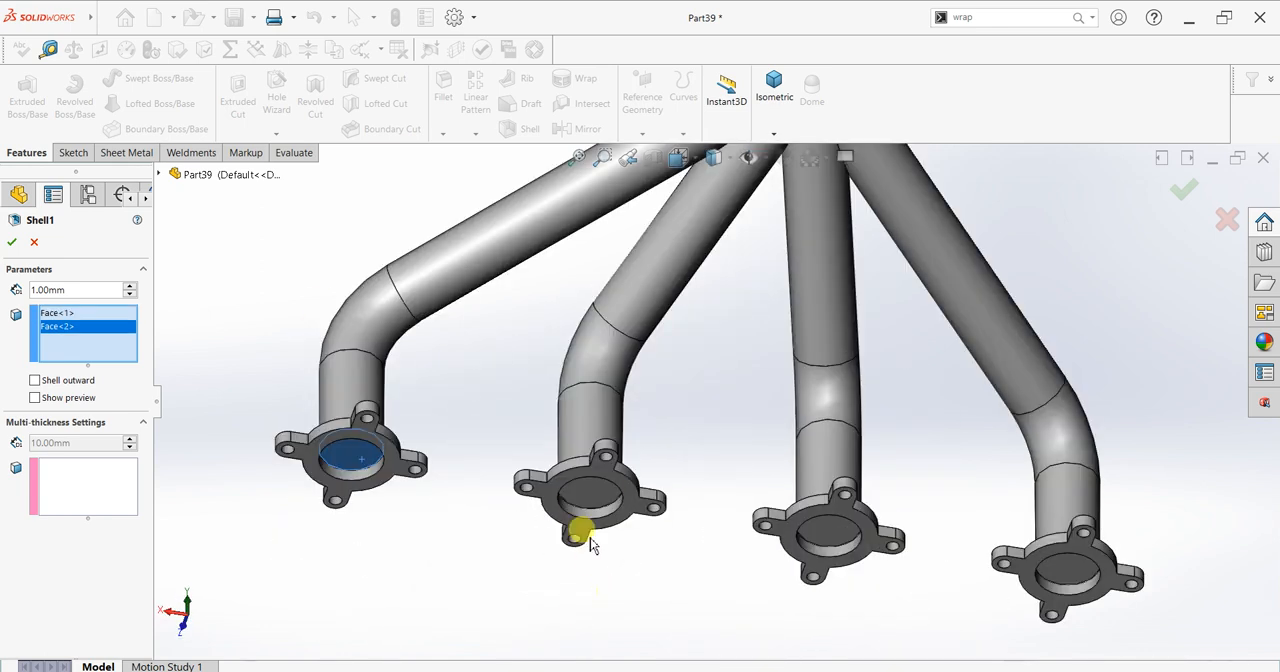
click(600, 495)
click(818, 530)
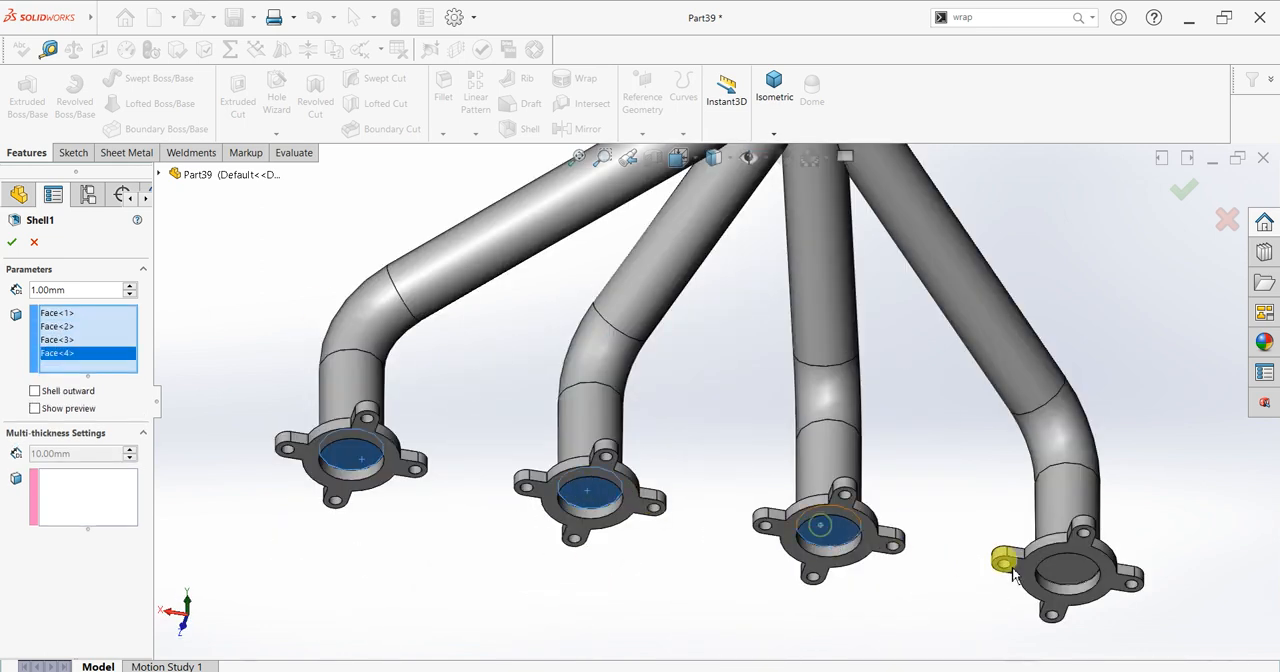
click(1078, 570)
Step: Show the shell preview, set the wall thickness to 3 mm and create the shell
click(36, 422)
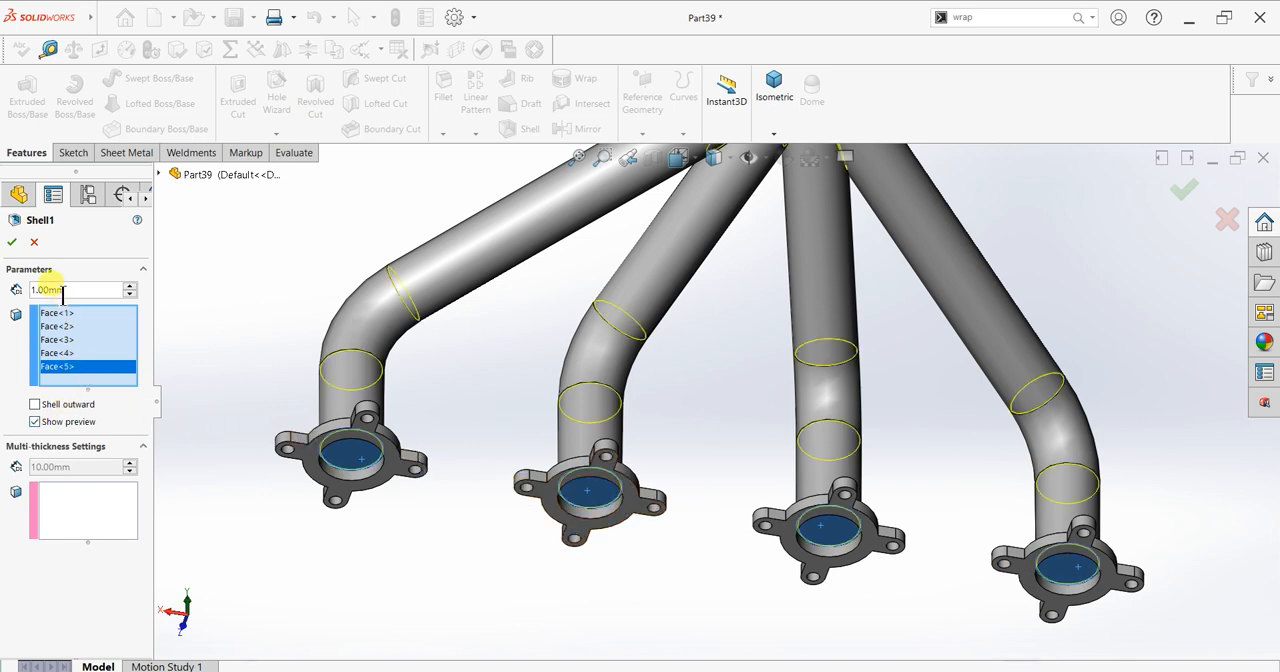
text(3)
key(Return)
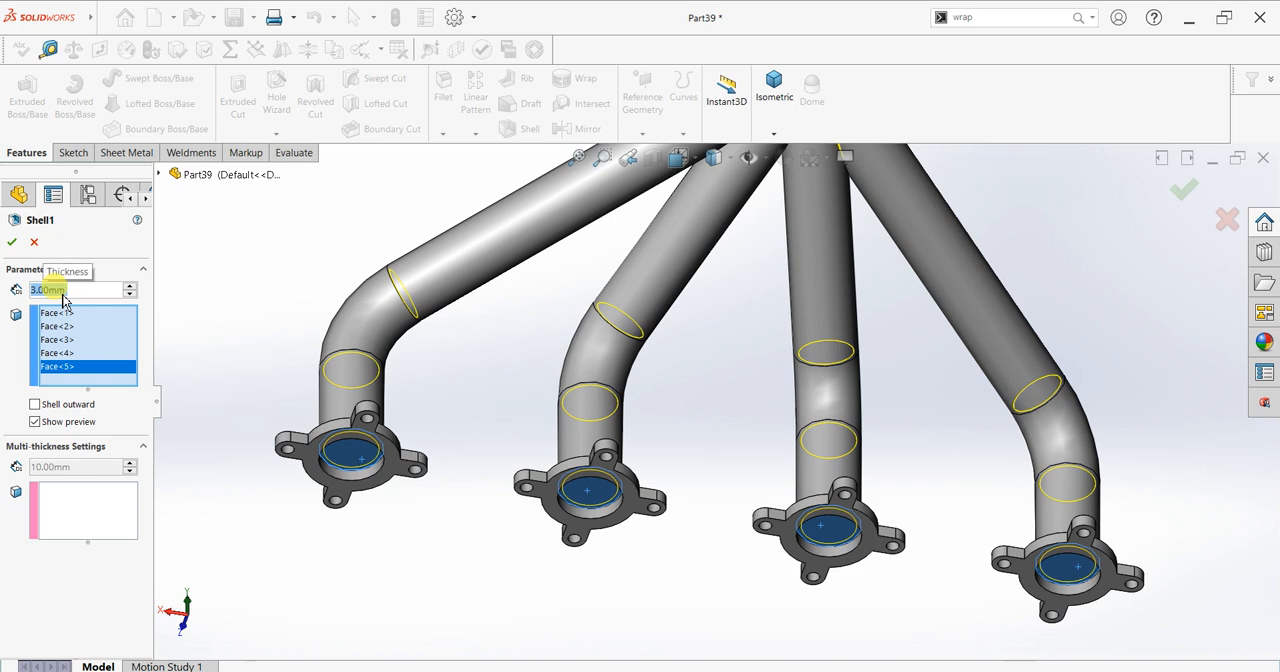
click(12, 242)
Step: Apply the brushed brass metal appearance to the whole manifold part
scroll(630, 445, up, 5)
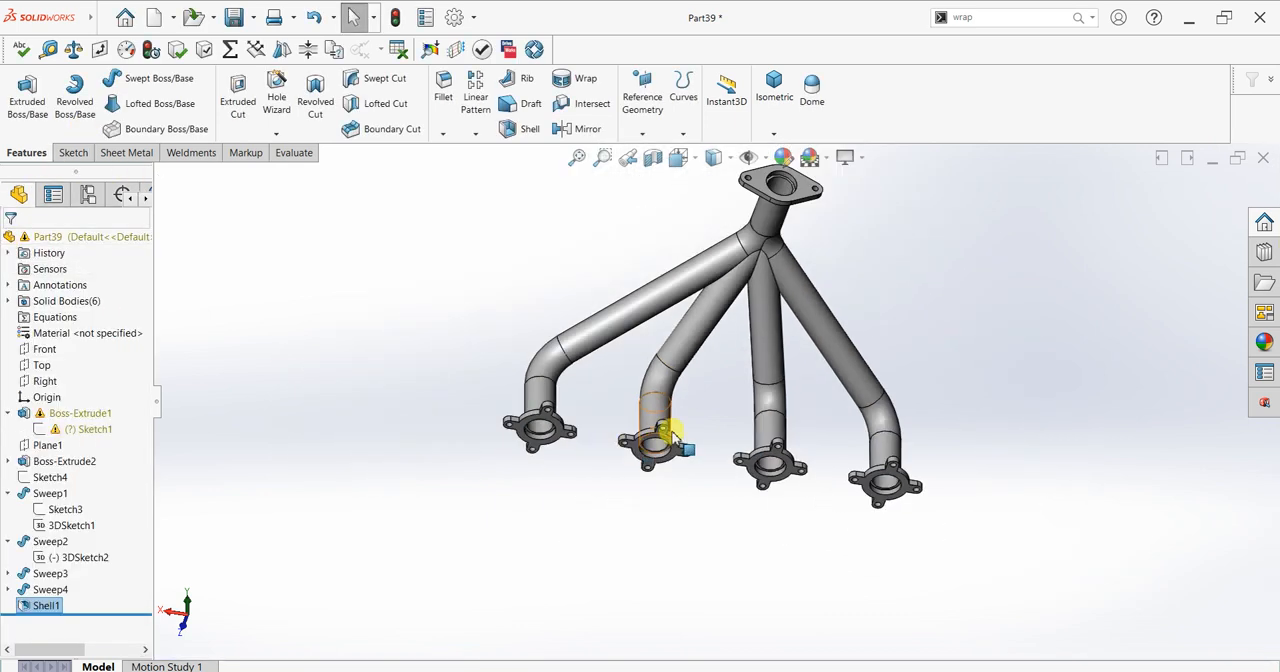
middle_drag(734, 271, 908, 547)
scroll(917, 273, down, 1)
scroll(876, 244, up, 1)
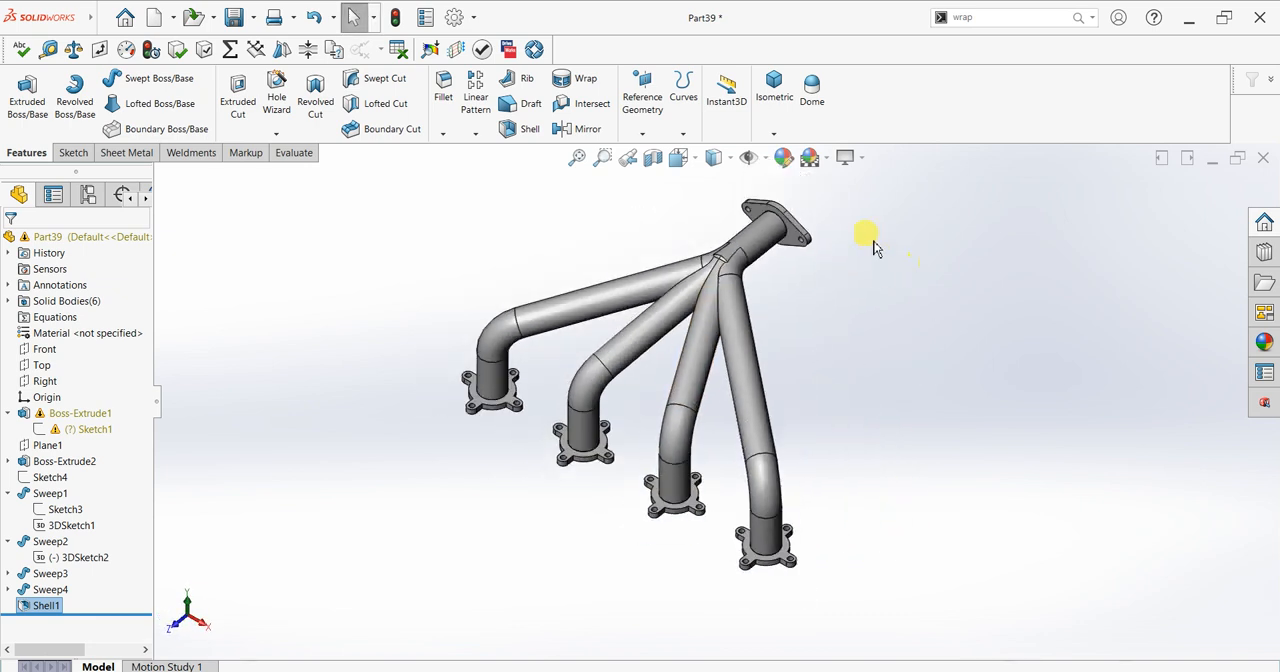
scroll(872, 249, down, 1)
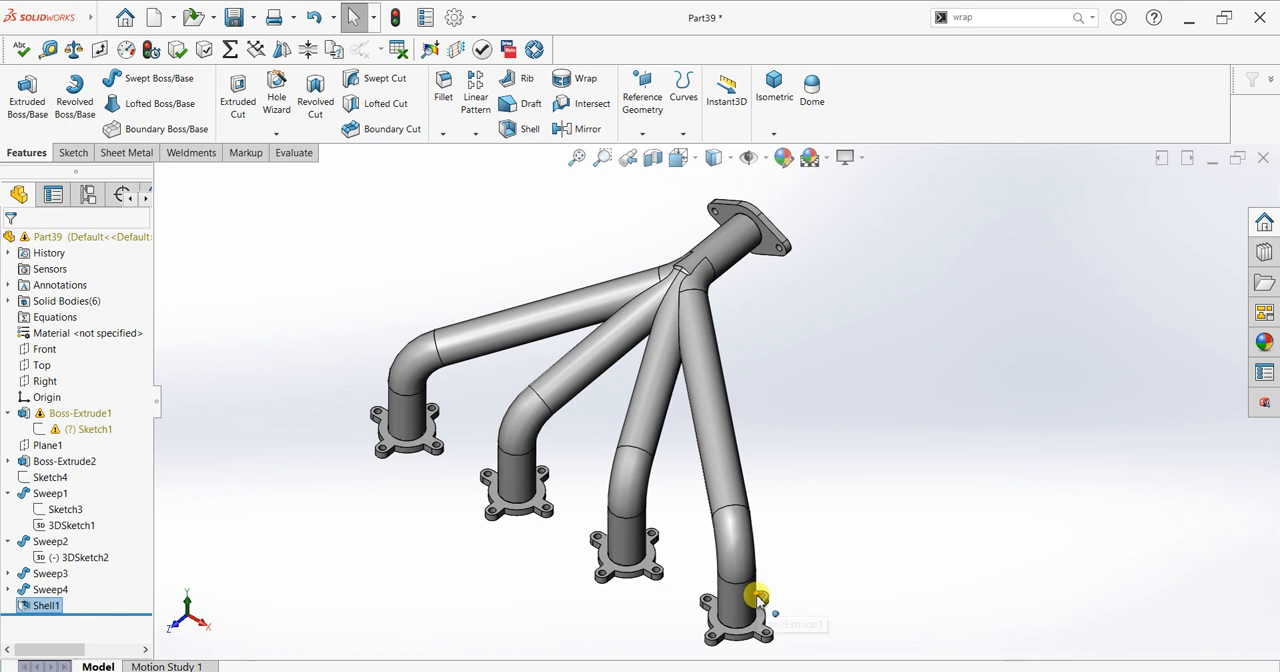
click(1190, 390)
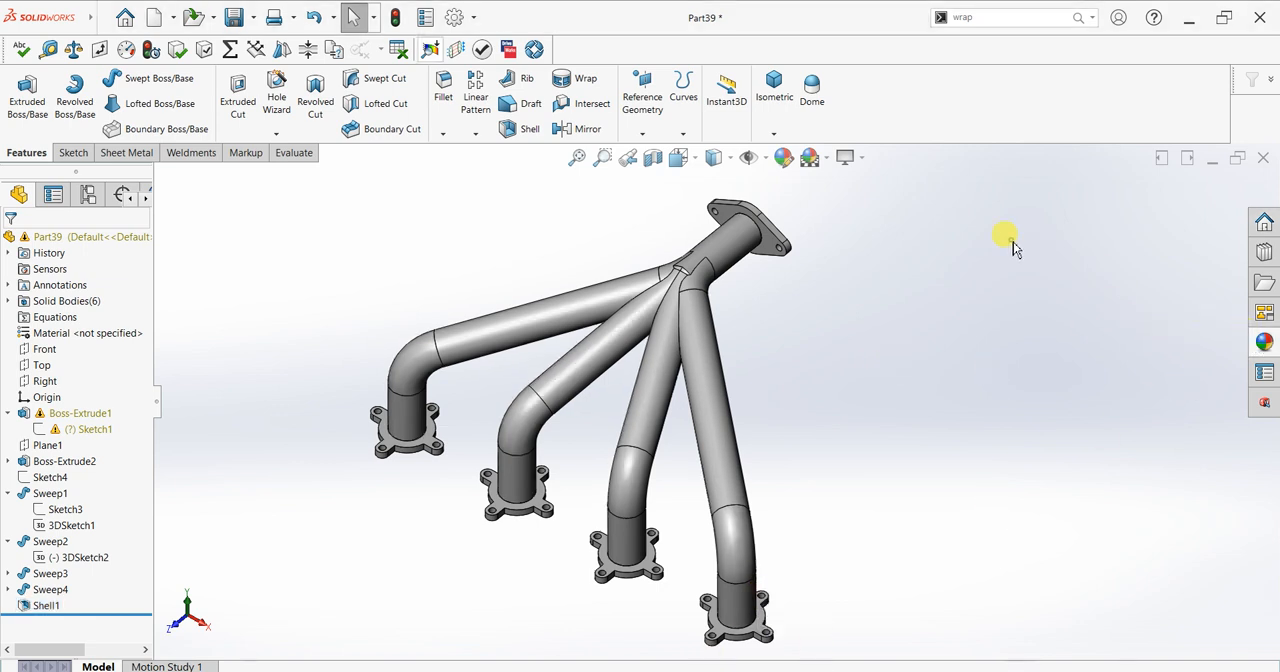
click(1263, 341)
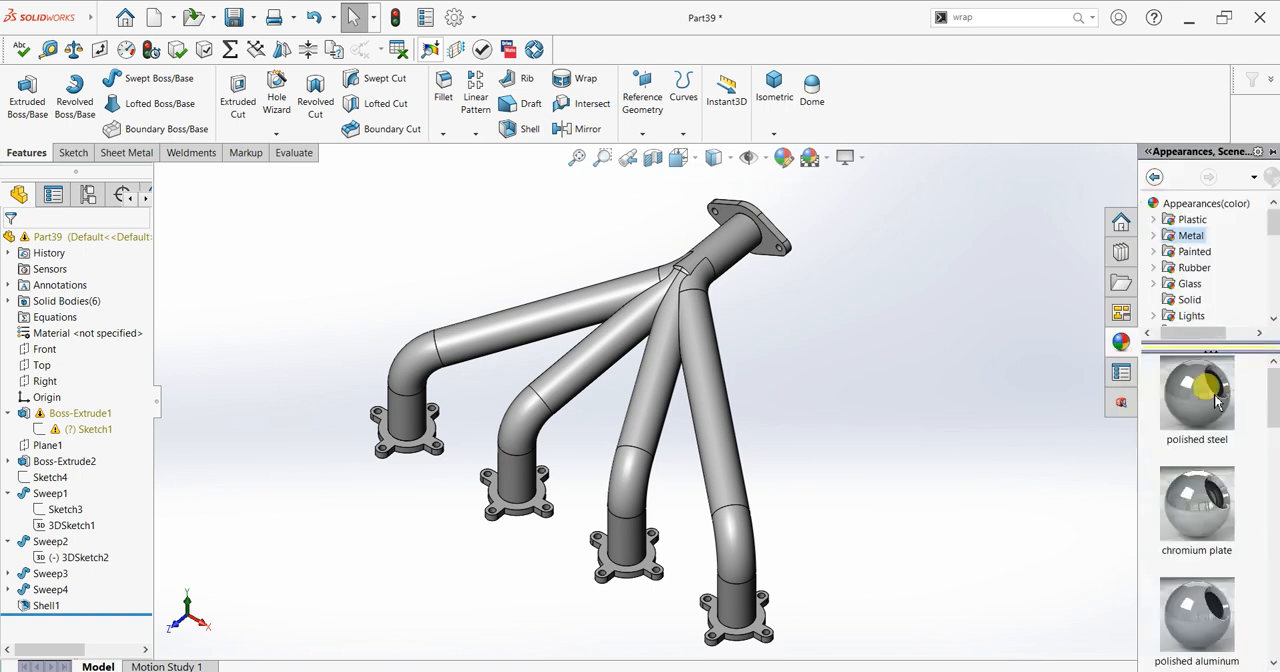
double_click(1165, 237)
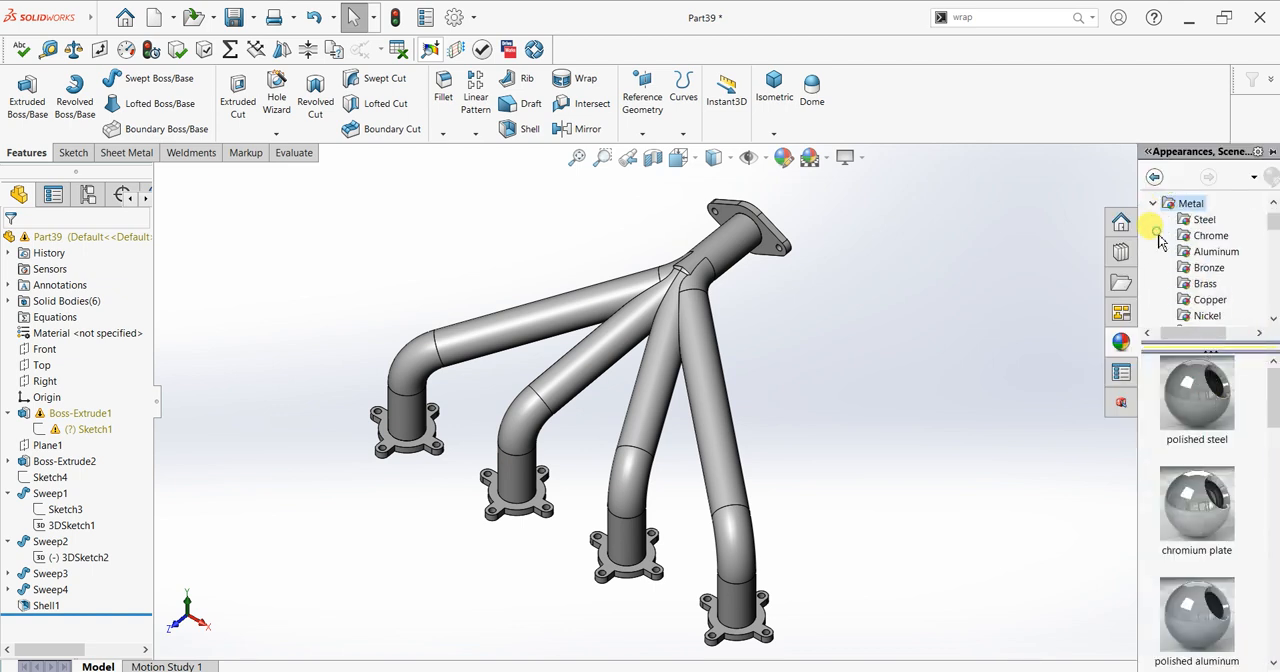
click(1185, 285)
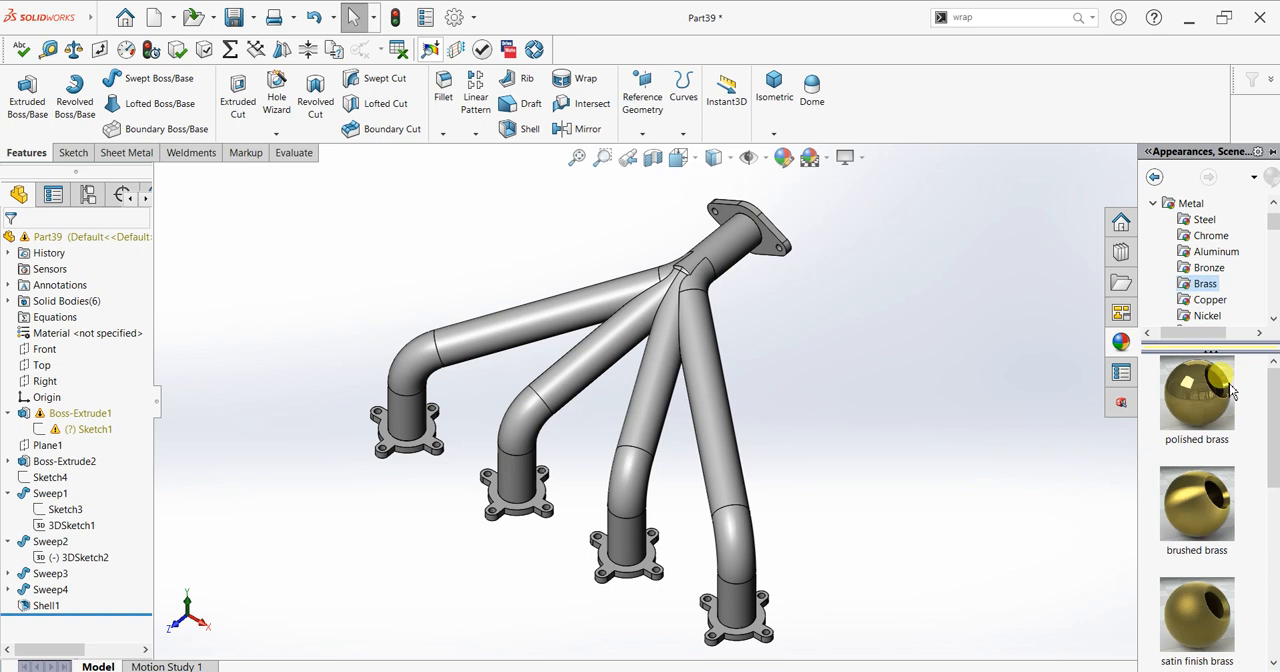
drag(1210, 525, 740, 395)
drag(721, 384, 722, 386)
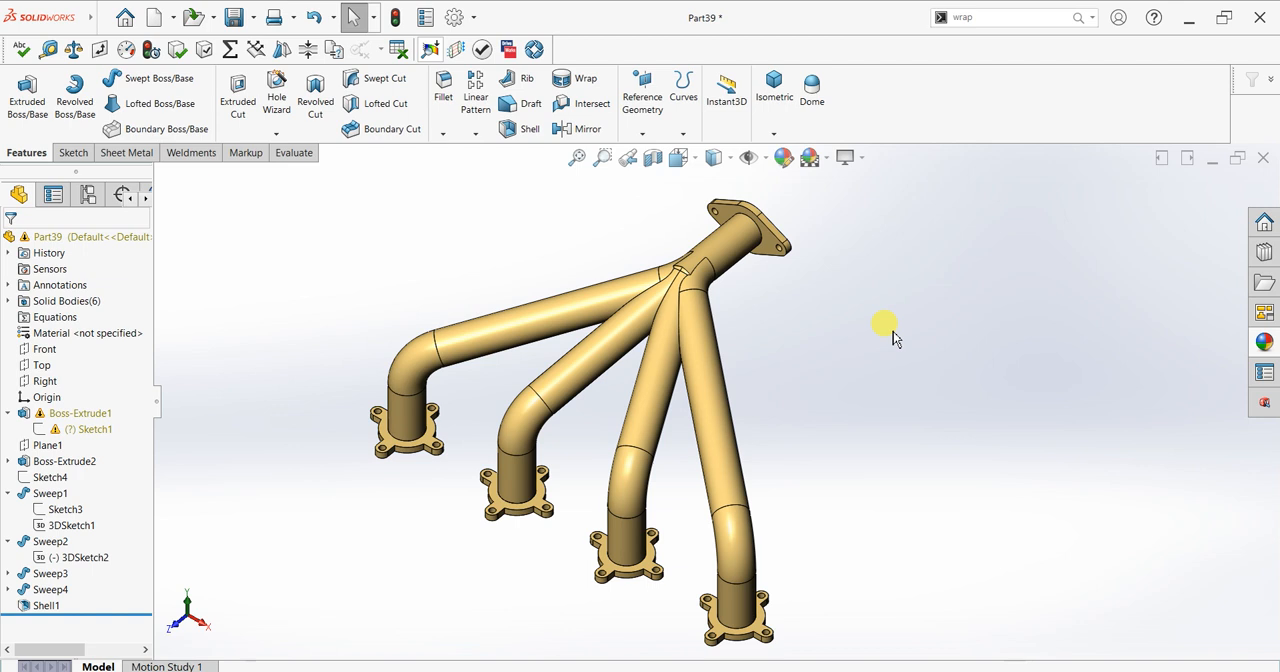
Step: Turn on RealView Graphics for the brass manifold
click(845, 157)
click(866, 180)
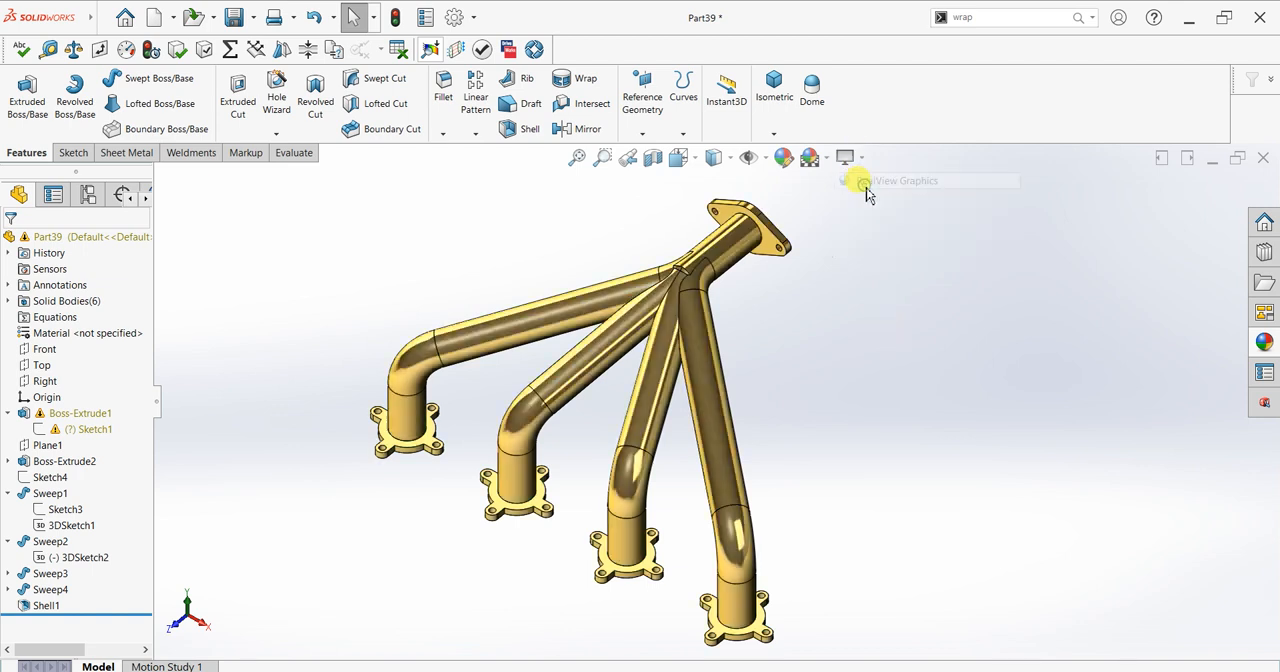
Step: Turn on Shadows In Shaded Mode, view the manifold with them, and turn the shadows off again
click(845, 157)
click(866, 196)
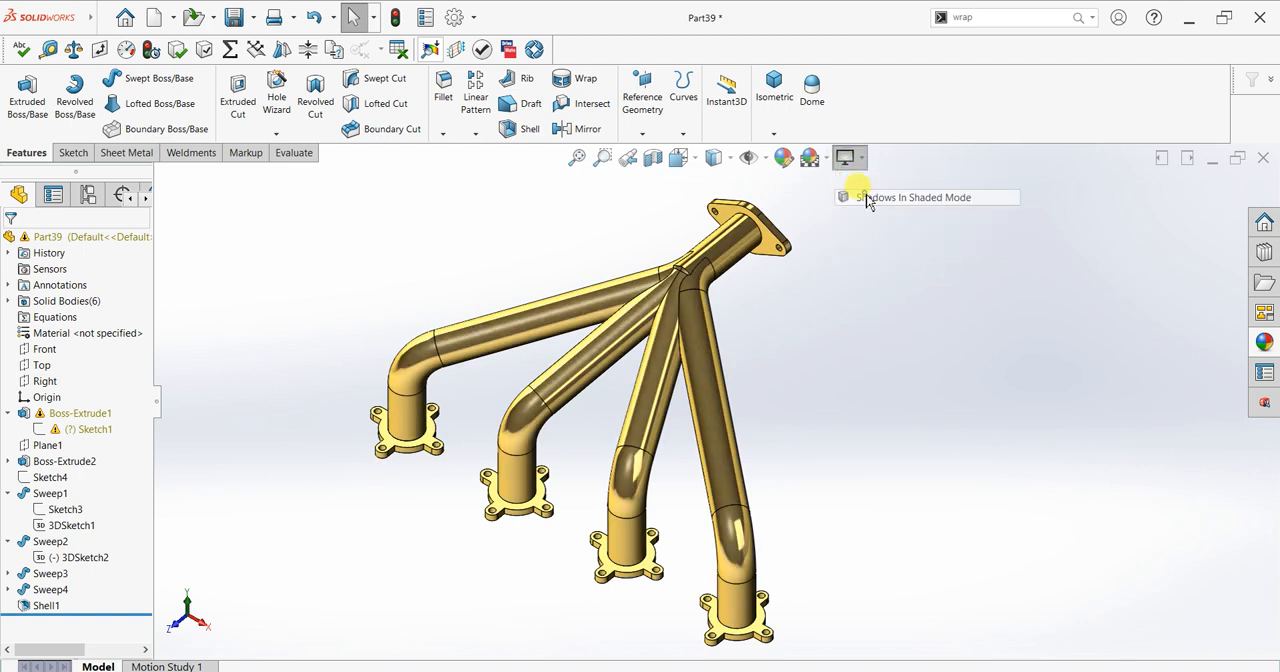
mouse_move(866, 403)
middle_down()
mouse_move(815, 345)
mouse_move(803, 251)
mouse_move(909, 297)
mouse_move(943, 394)
mouse_move(995, 382)
mouse_move(1043, 331)
mouse_move(1172, 345)
mouse_move(1131, 271)
mouse_move(1174, 266)
mouse_move(1191, 306)
mouse_move(1095, 366)
mouse_move(943, 323)
mouse_move(866, 337)
mouse_move(843, 389)
mouse_move(847, 423)
middle_up()
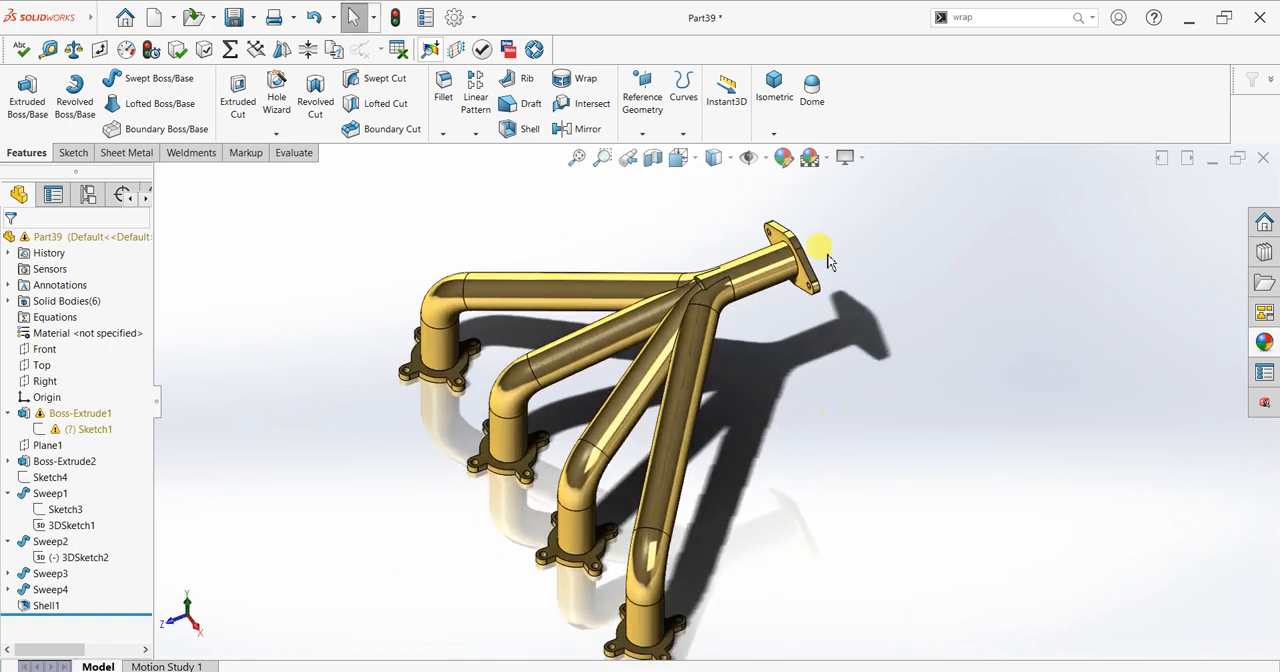
click(862, 158)
click(866, 197)
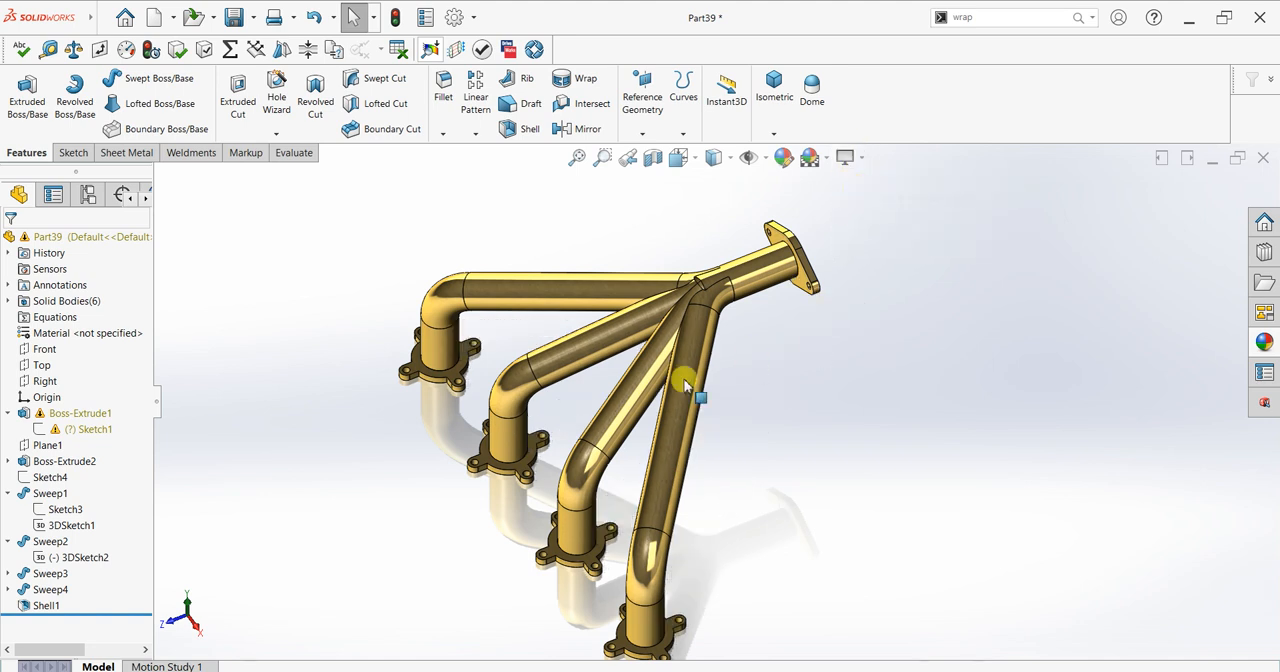
Step: Start a section view on the Front plane and move the cut to a 73 mm offset to examine the hollow pipes
click(653, 157)
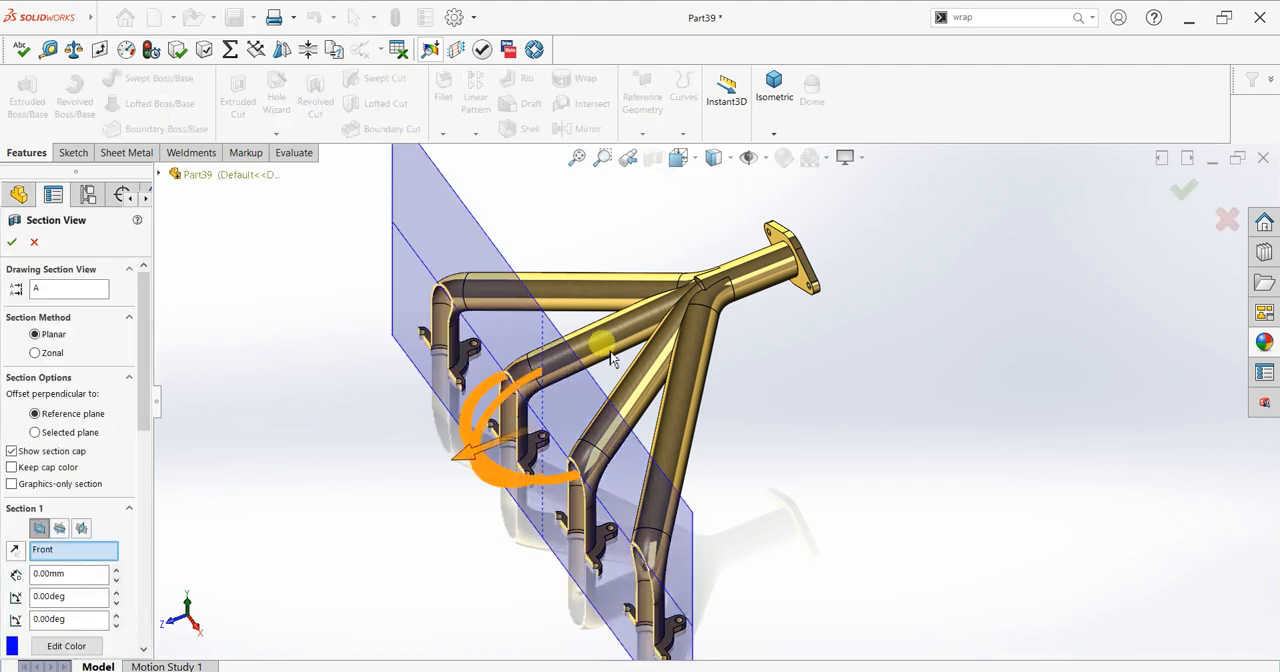
middle_drag(706, 417, 725, 347)
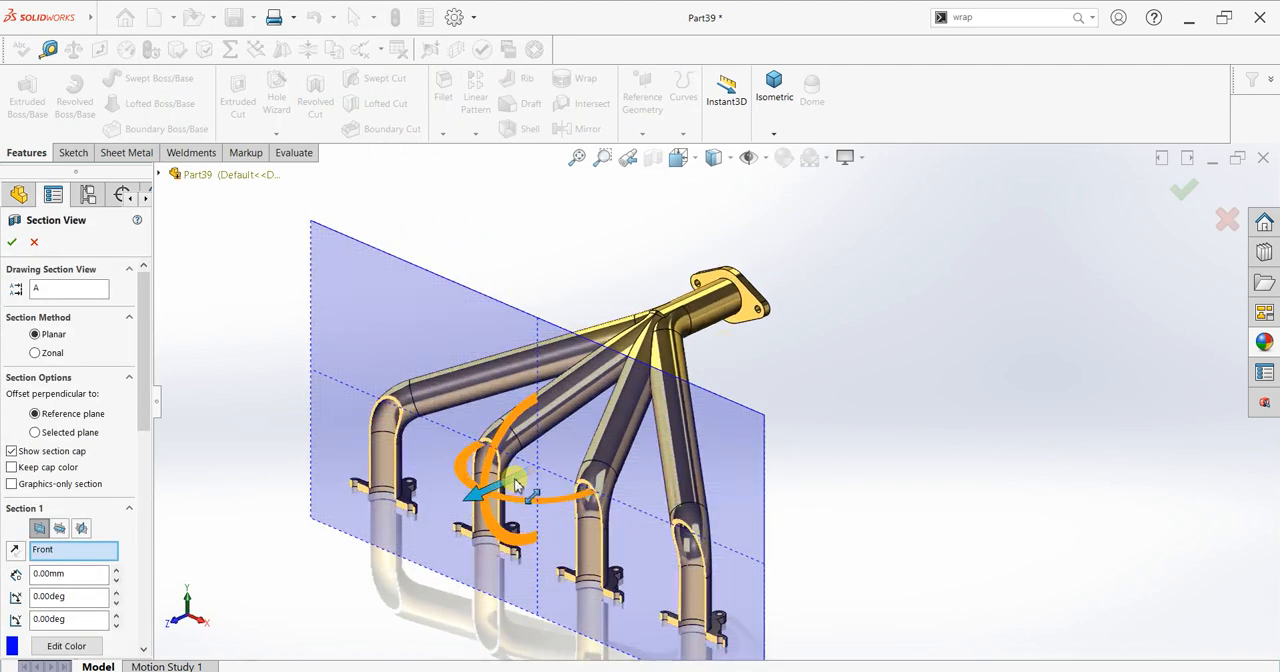
scroll(516, 484, down, 2)
drag(490, 498, 477, 624)
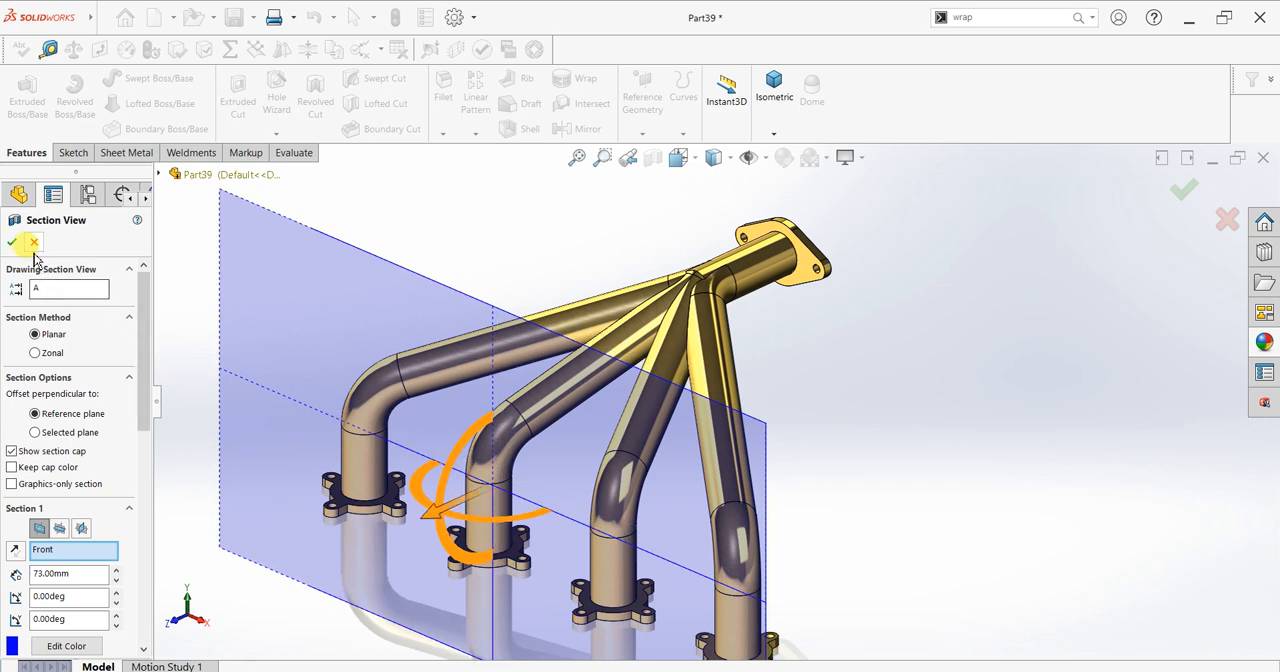
Step: Switch the section to the Top plane, raise it to a 282 mm offset to examine the pipe interiors, and cancel the section view
click(60, 531)
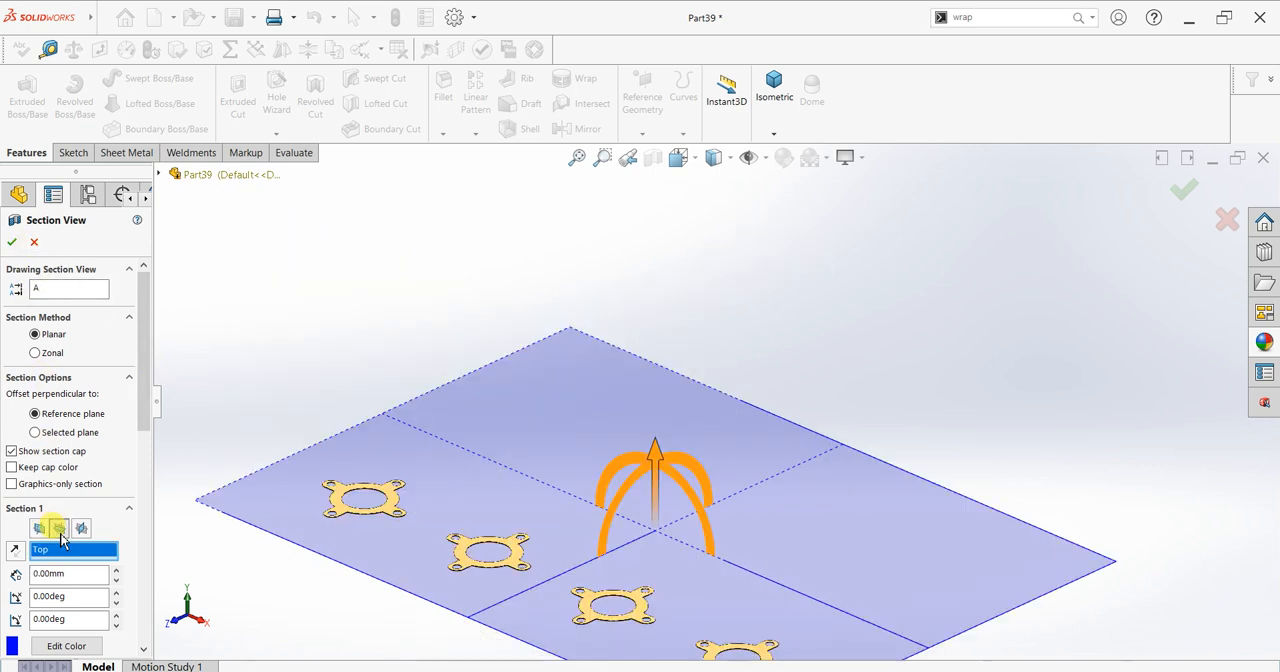
drag(658, 447, 733, 145)
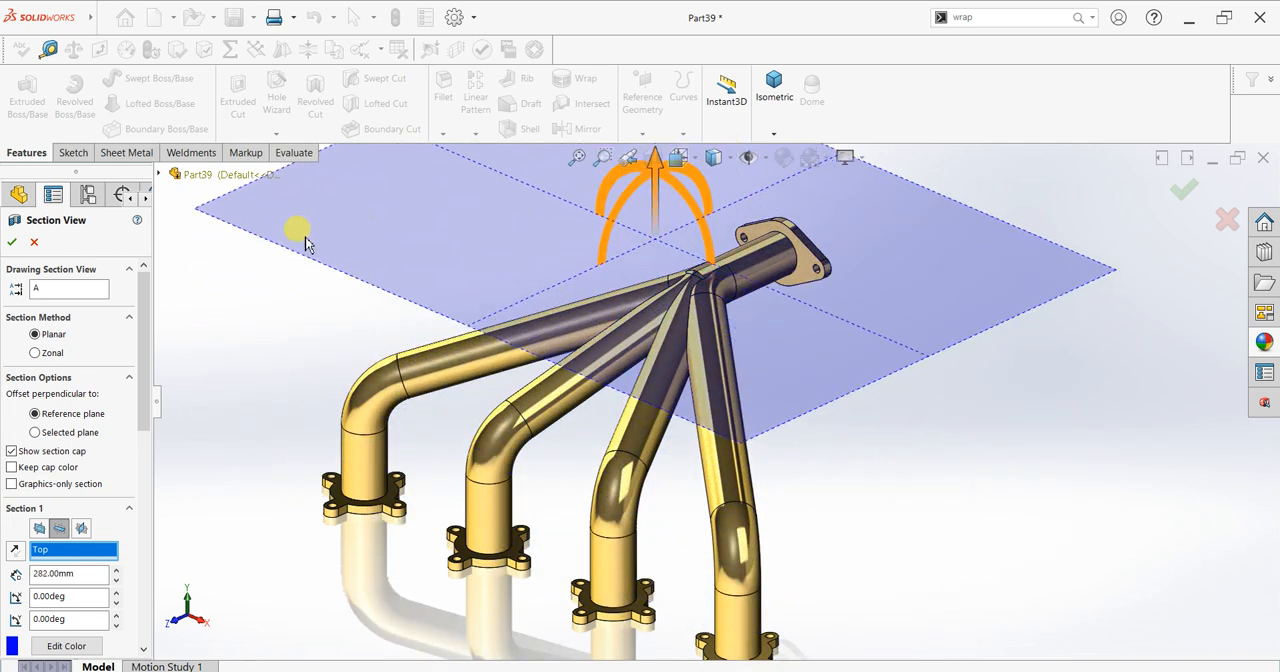
click(33, 243)
Step: Orient the finished manifold to the isometric view
middle_drag(737, 414, 800, 505)
key(space)
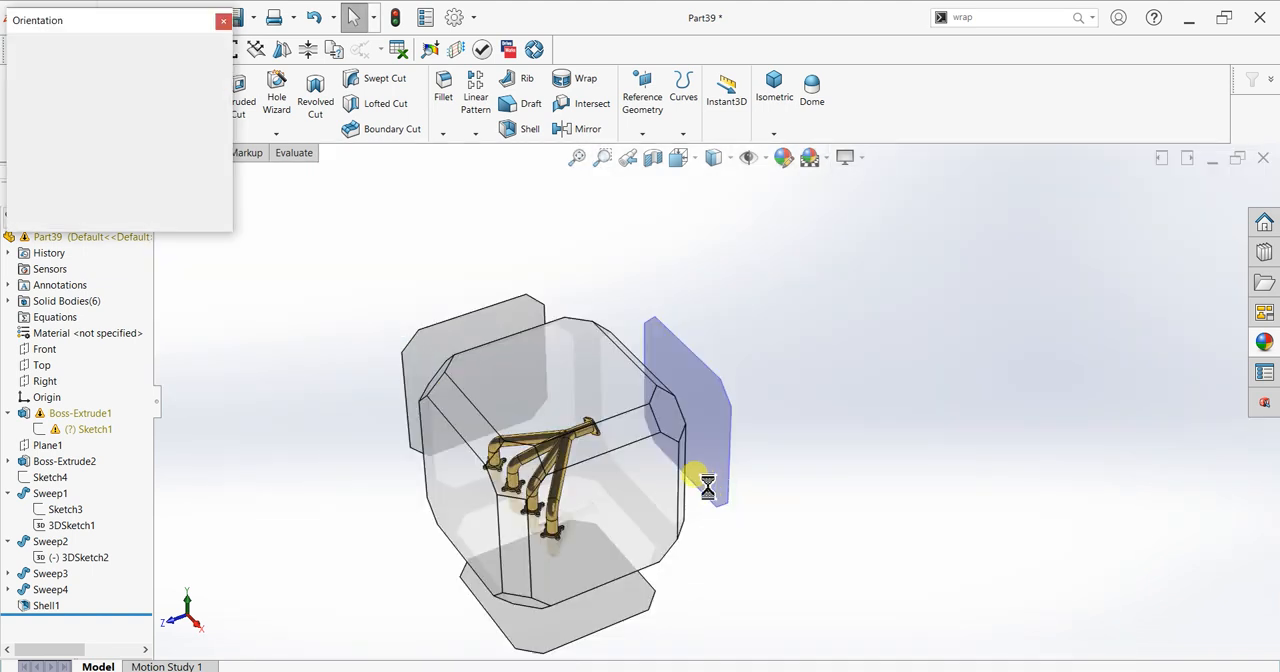
click(513, 488)
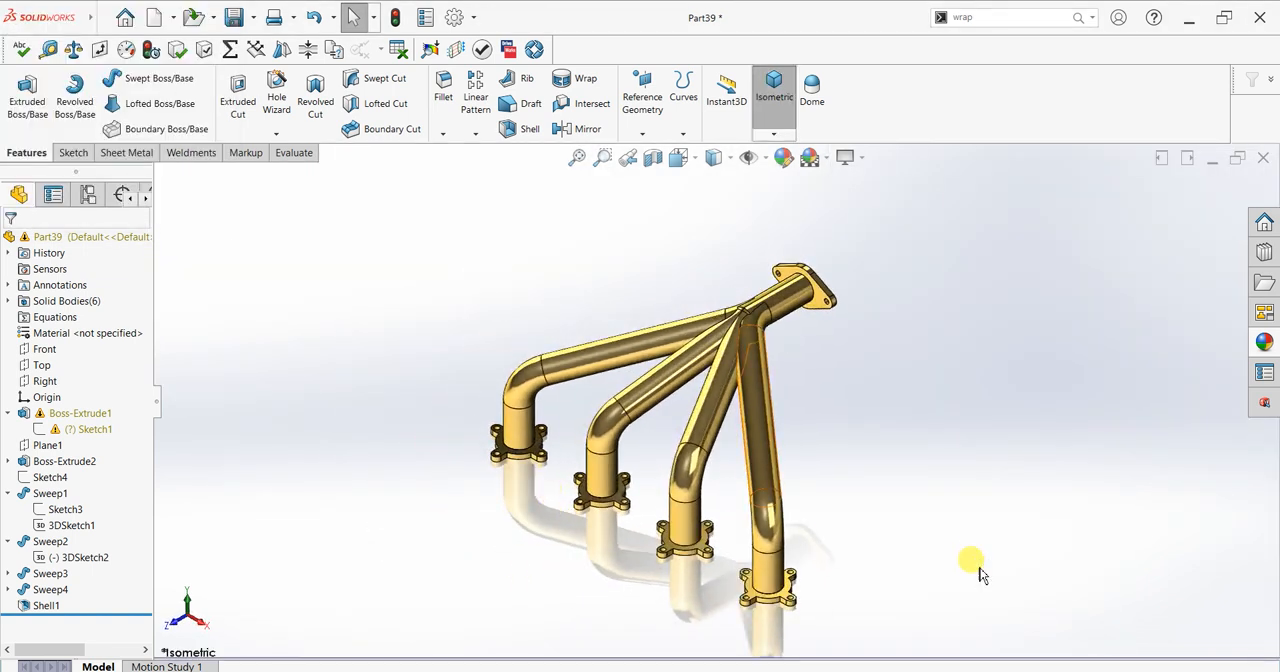